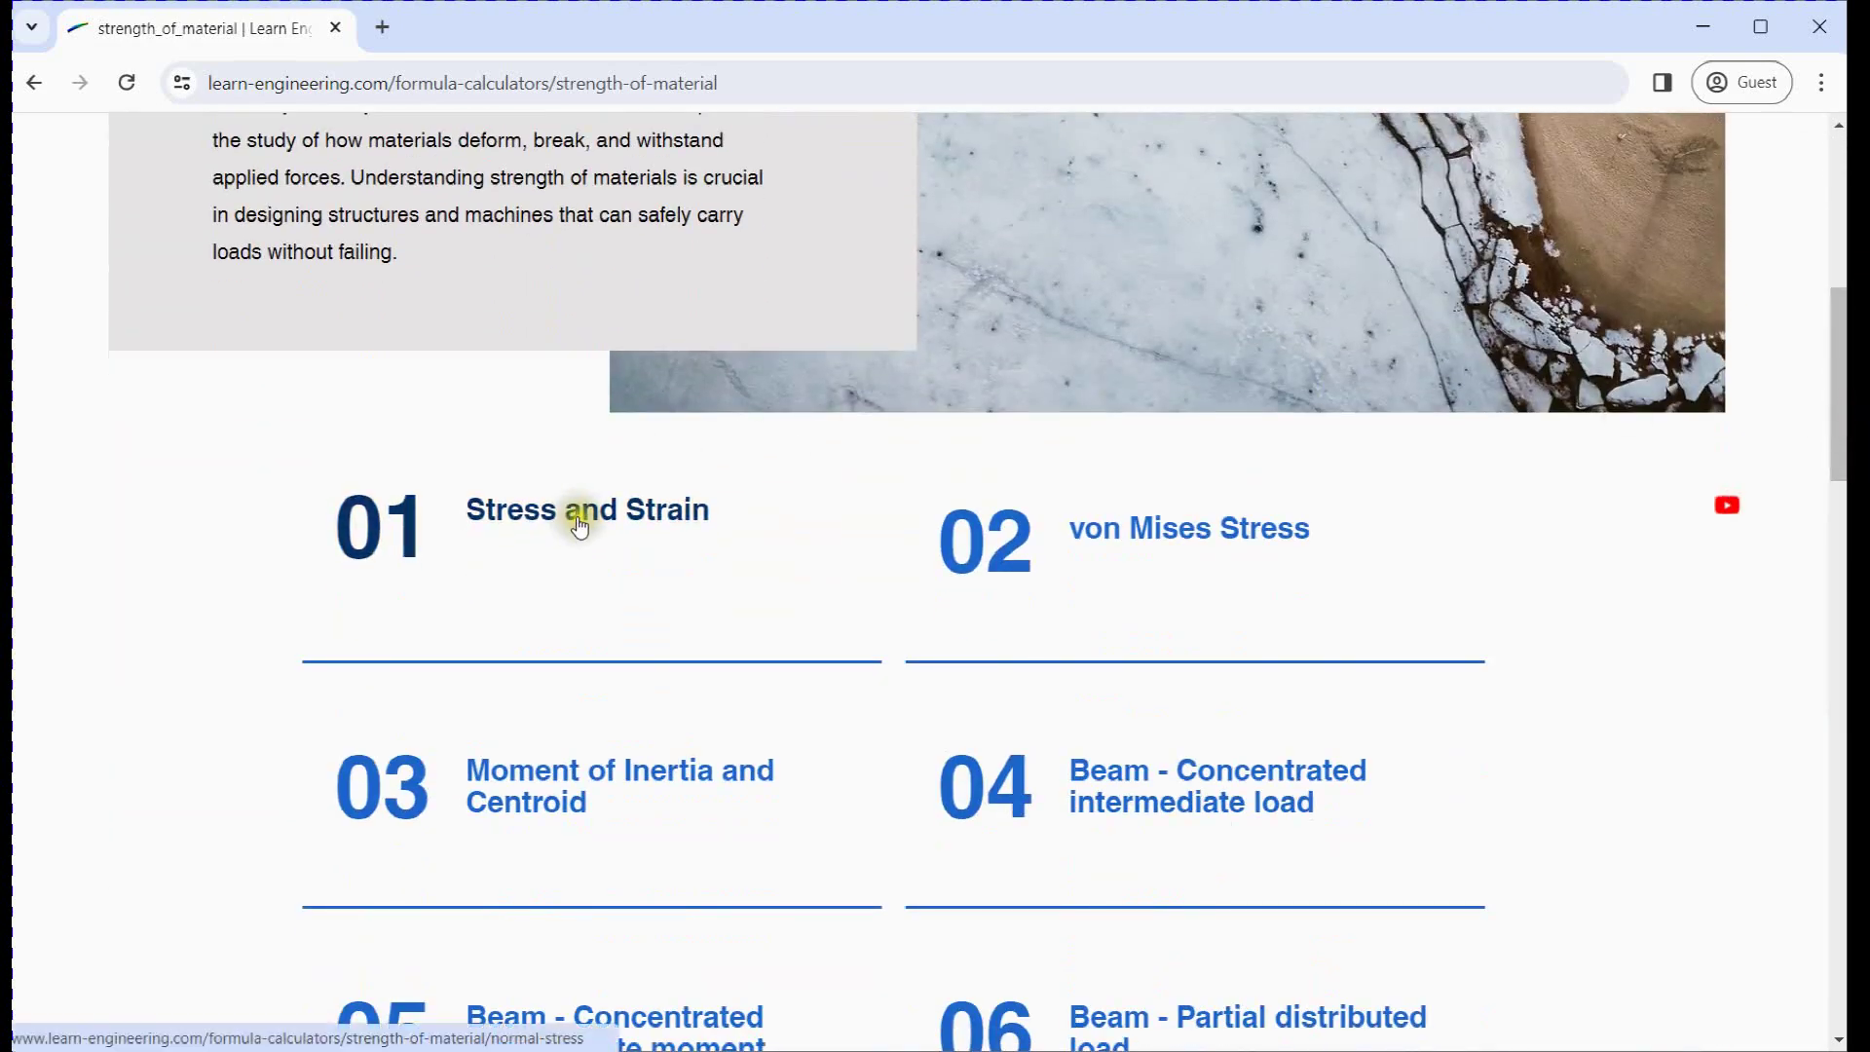
# - Open the Stress and Strain calculator page in a new tab
pyautogui.click(580, 526)
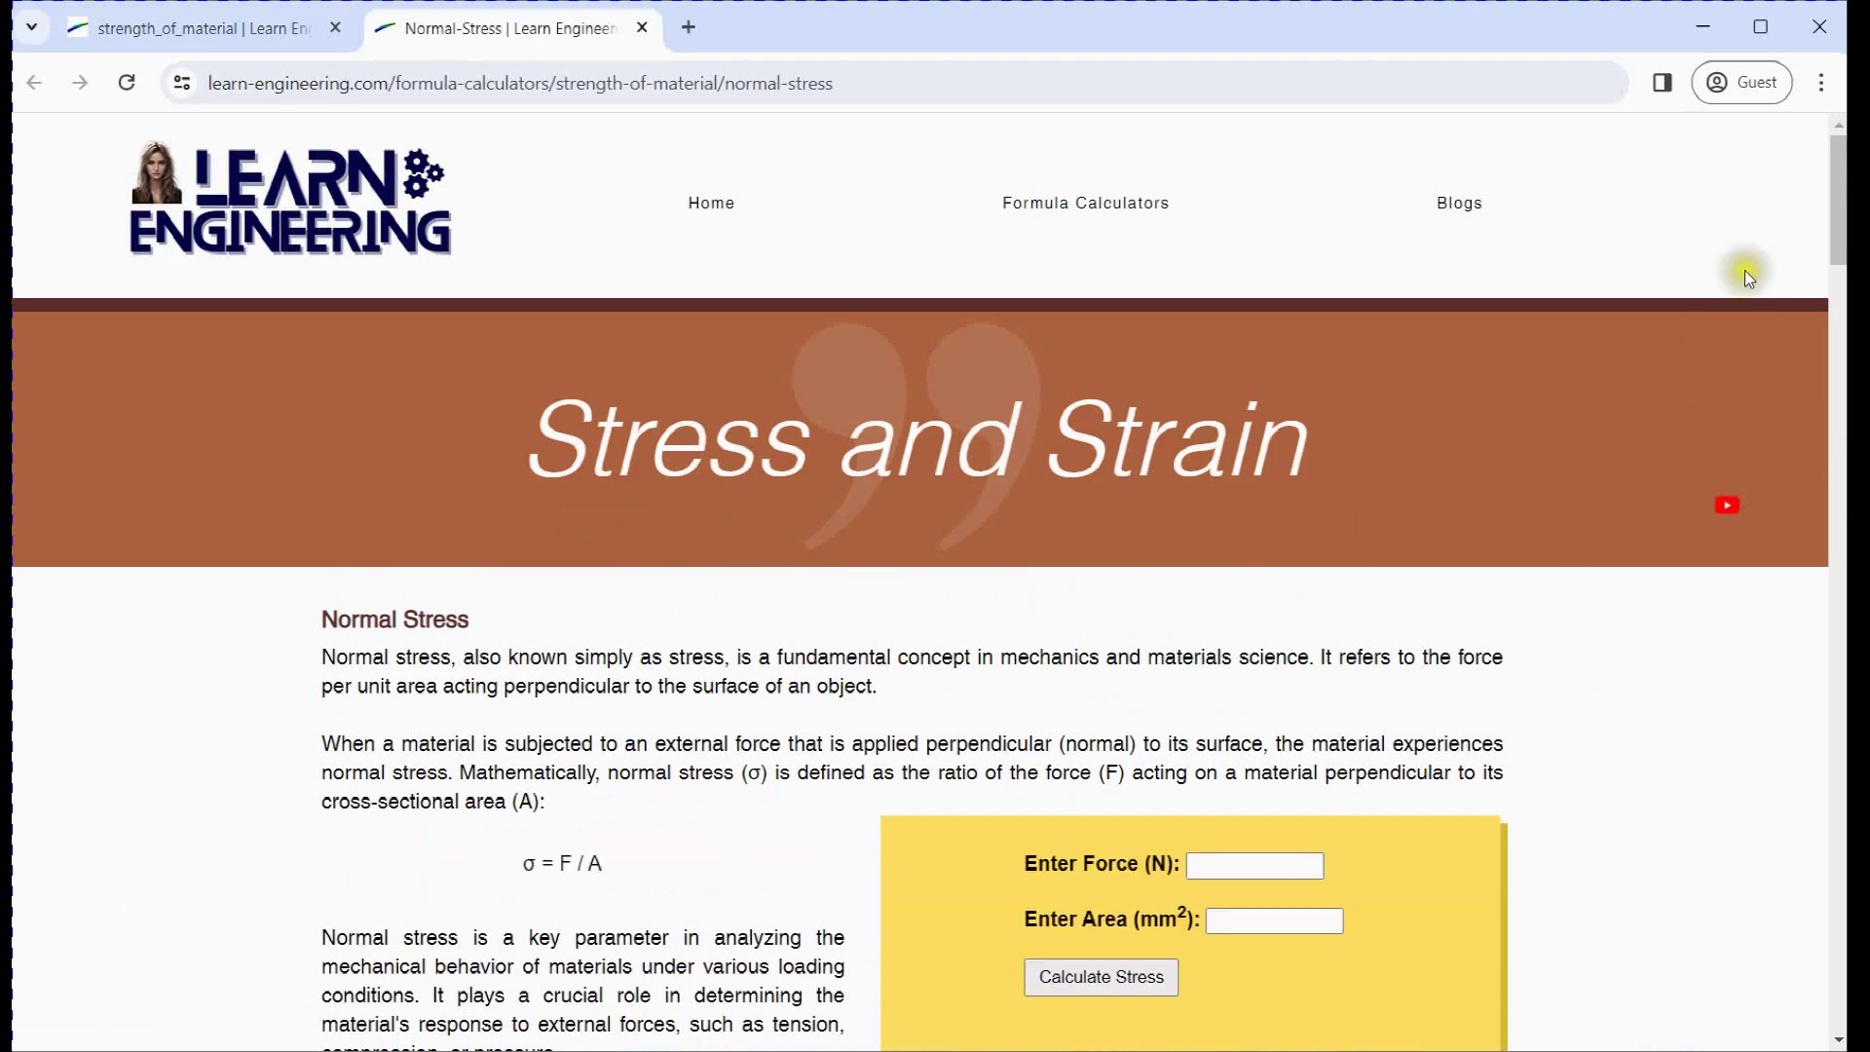
# - Scroll to Normal Stress Problems and highlight problem 1's 1 meter length, 45 kN load and required results
pyautogui.moveTo(1839, 219); pyautogui.dragTo(1796, 793)
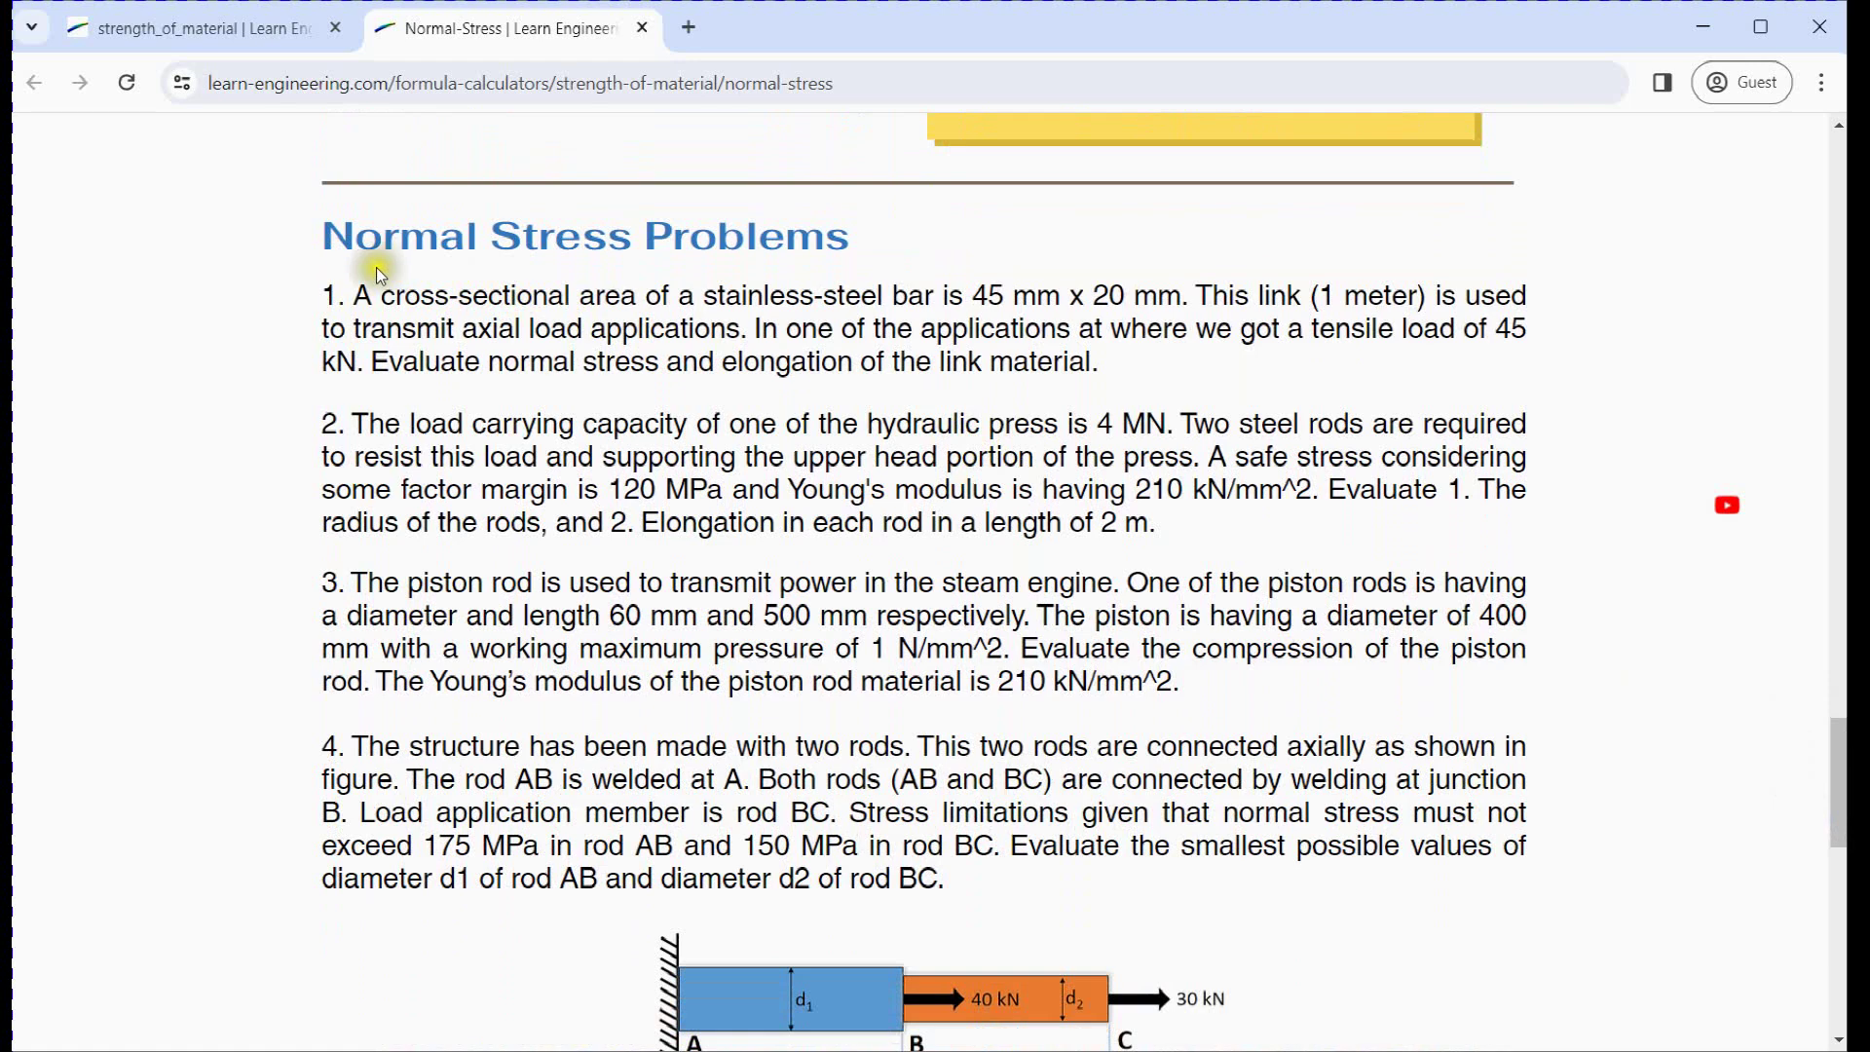
pyautogui.moveTo(363, 294); pyautogui.dragTo(1099, 368)
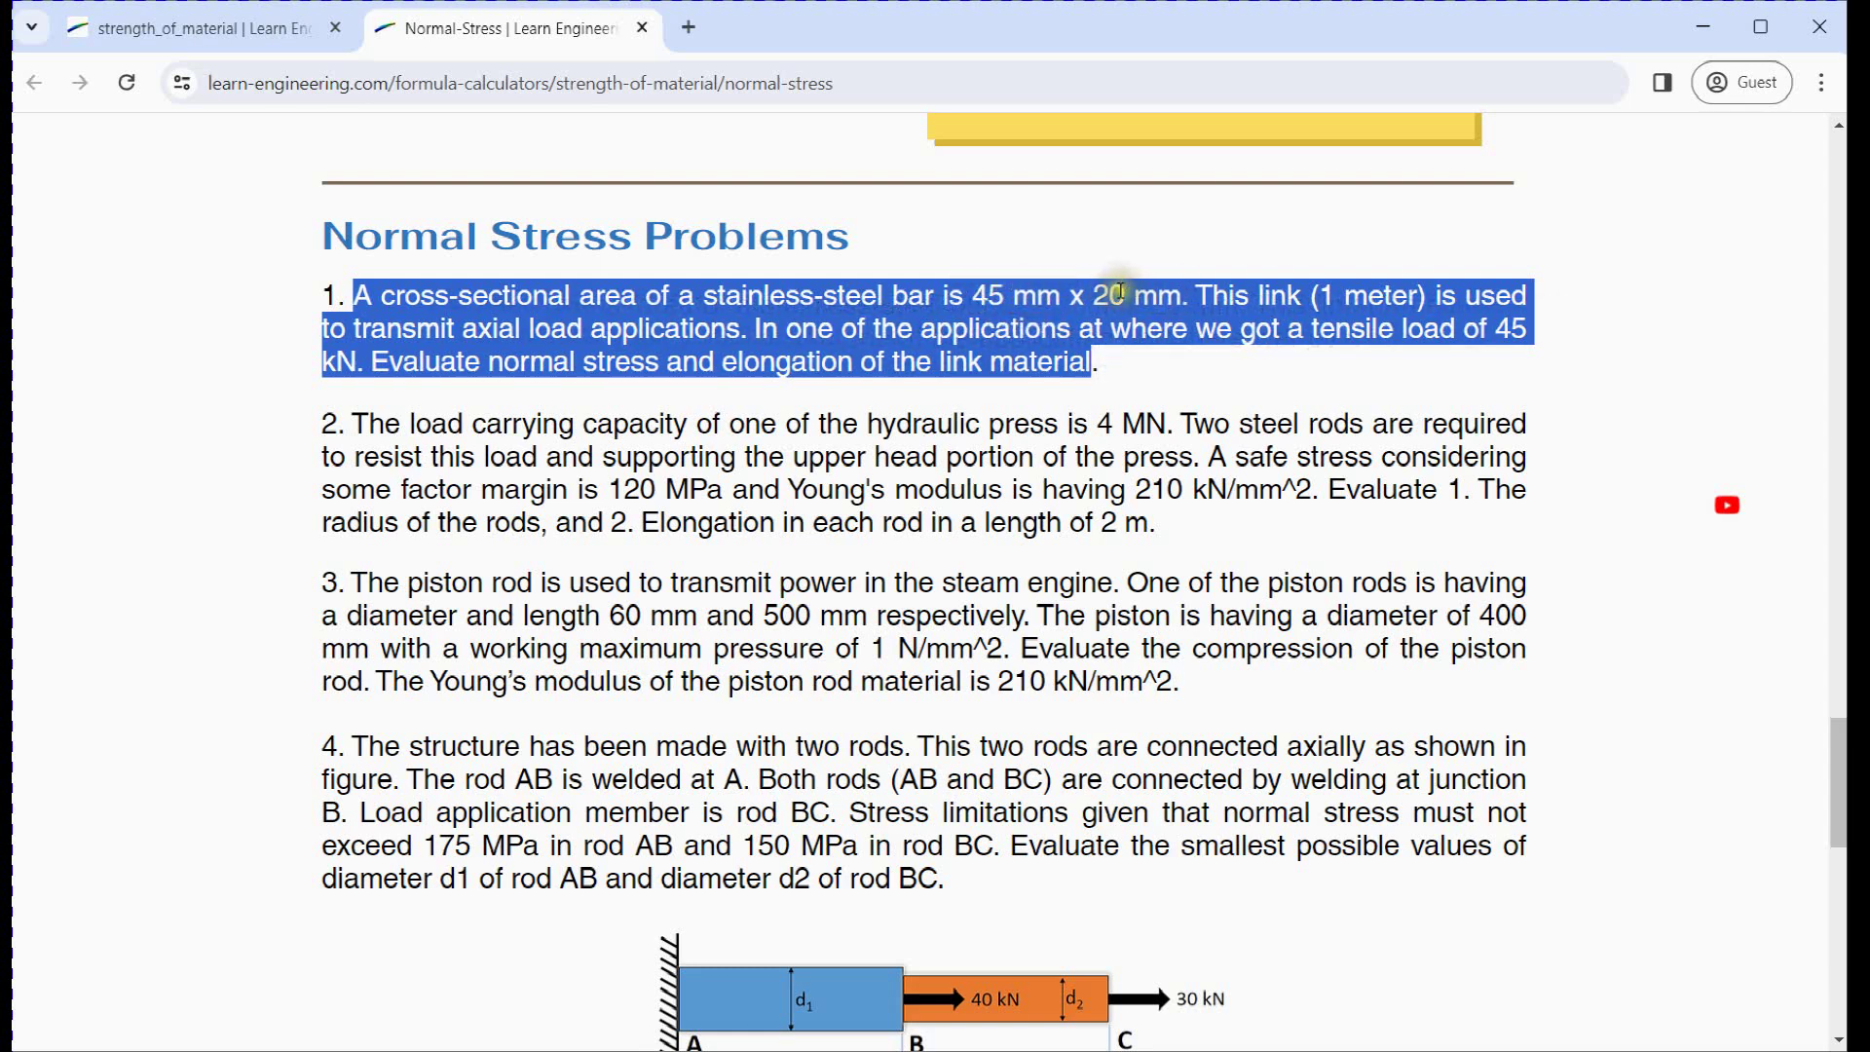
pyautogui.click(1319, 295)
pyautogui.moveTo(1319, 295); pyautogui.dragTo(1435, 302)
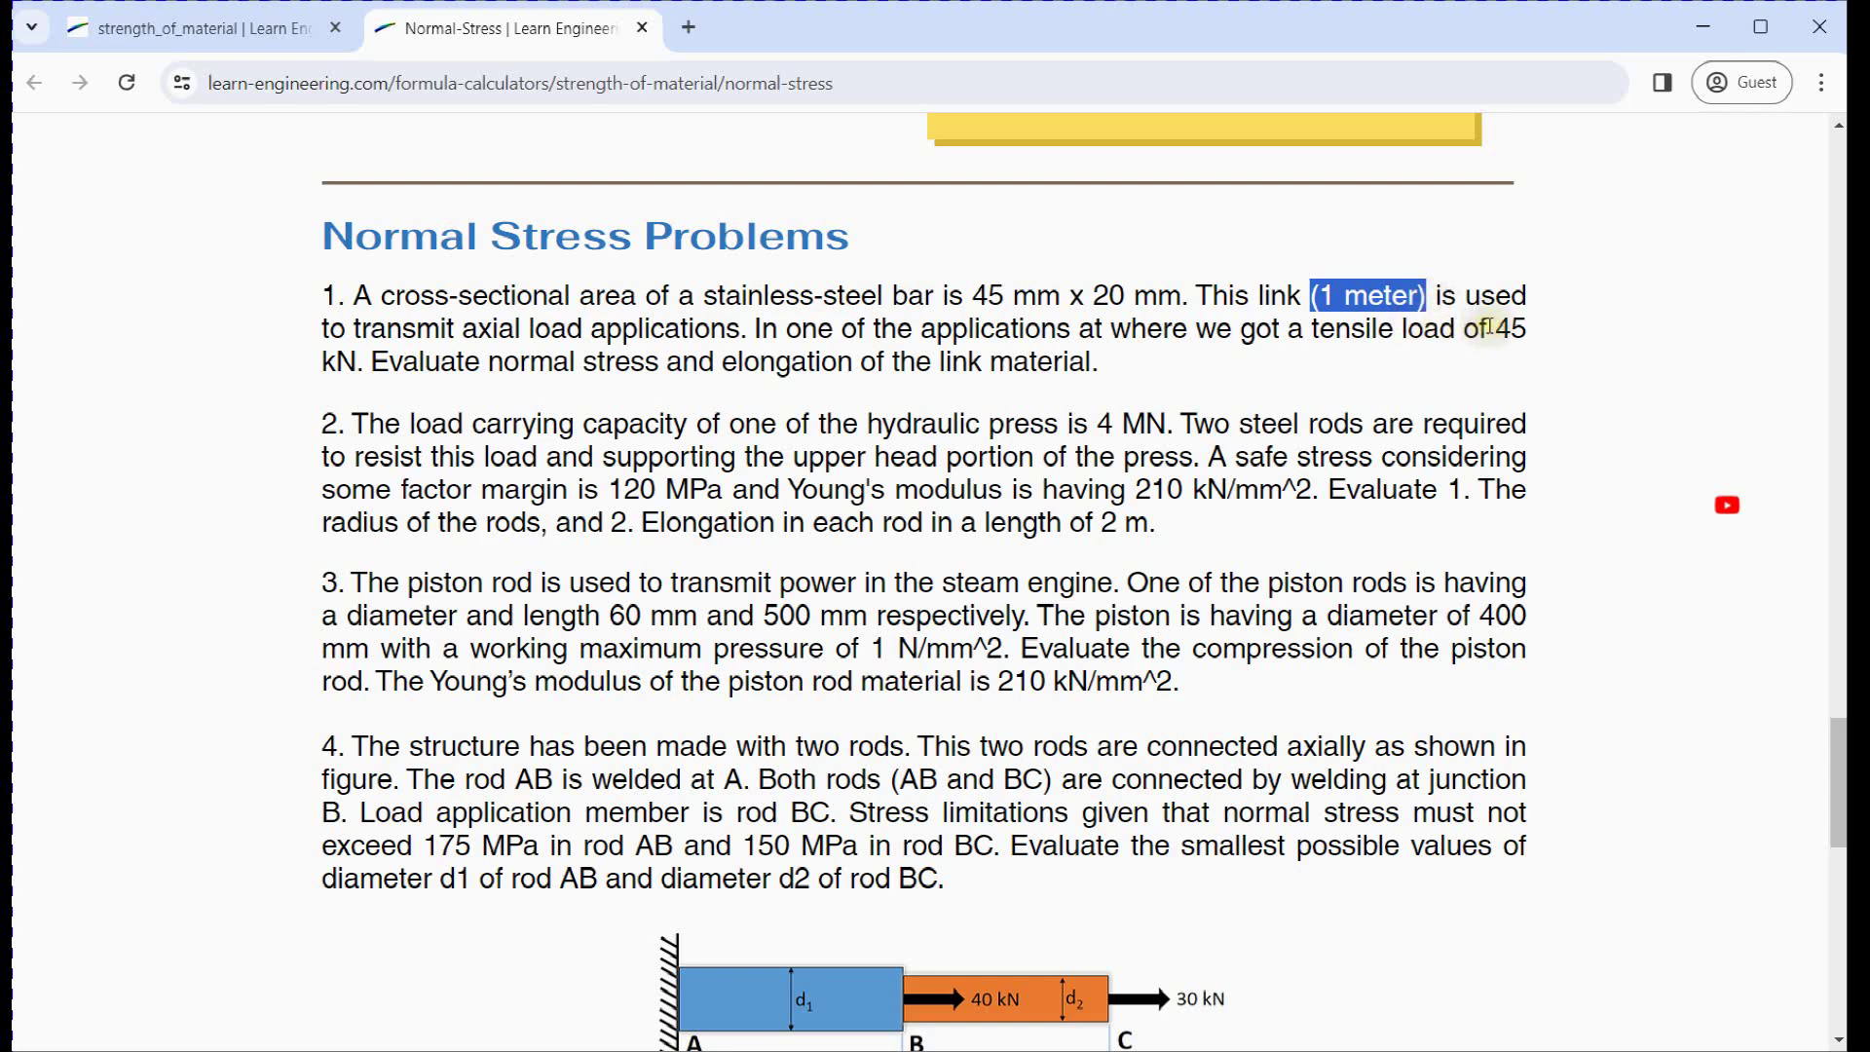
pyautogui.moveTo(1500, 328); pyautogui.dragTo(358, 362)
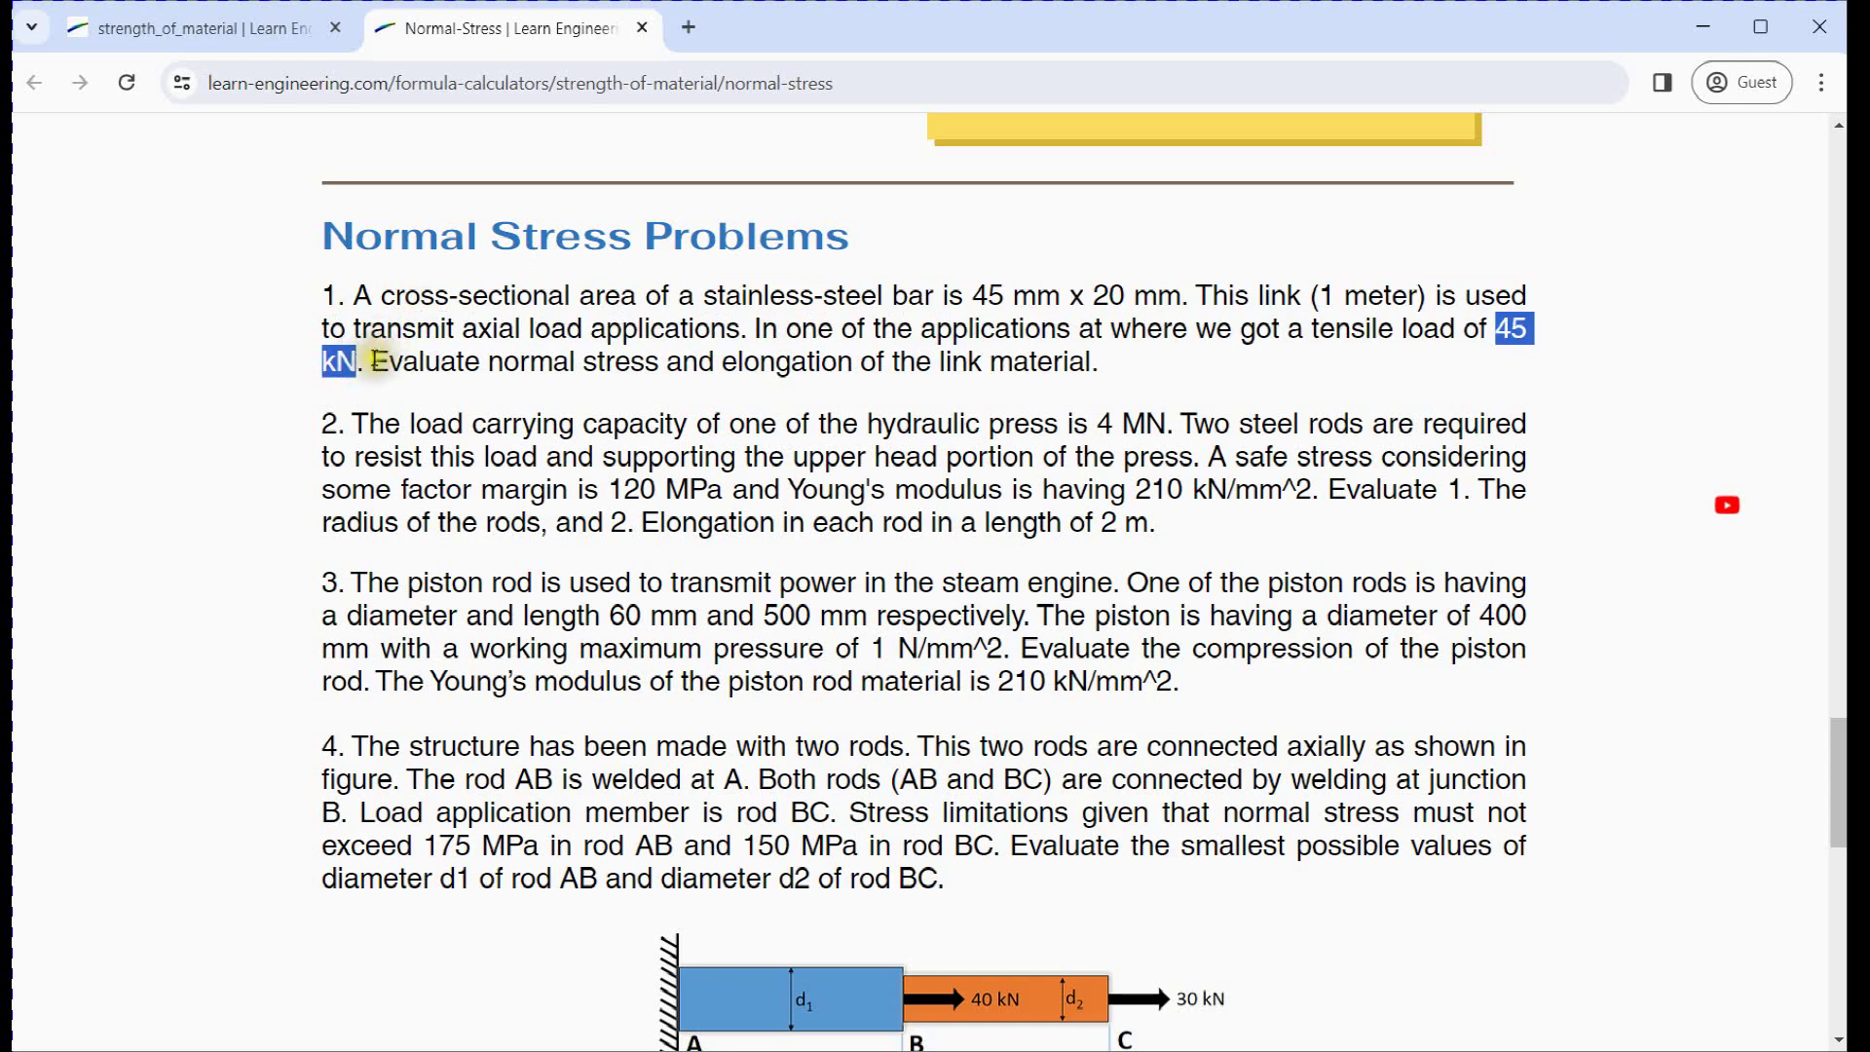
pyautogui.moveTo(372, 362); pyautogui.dragTo(1102, 351)
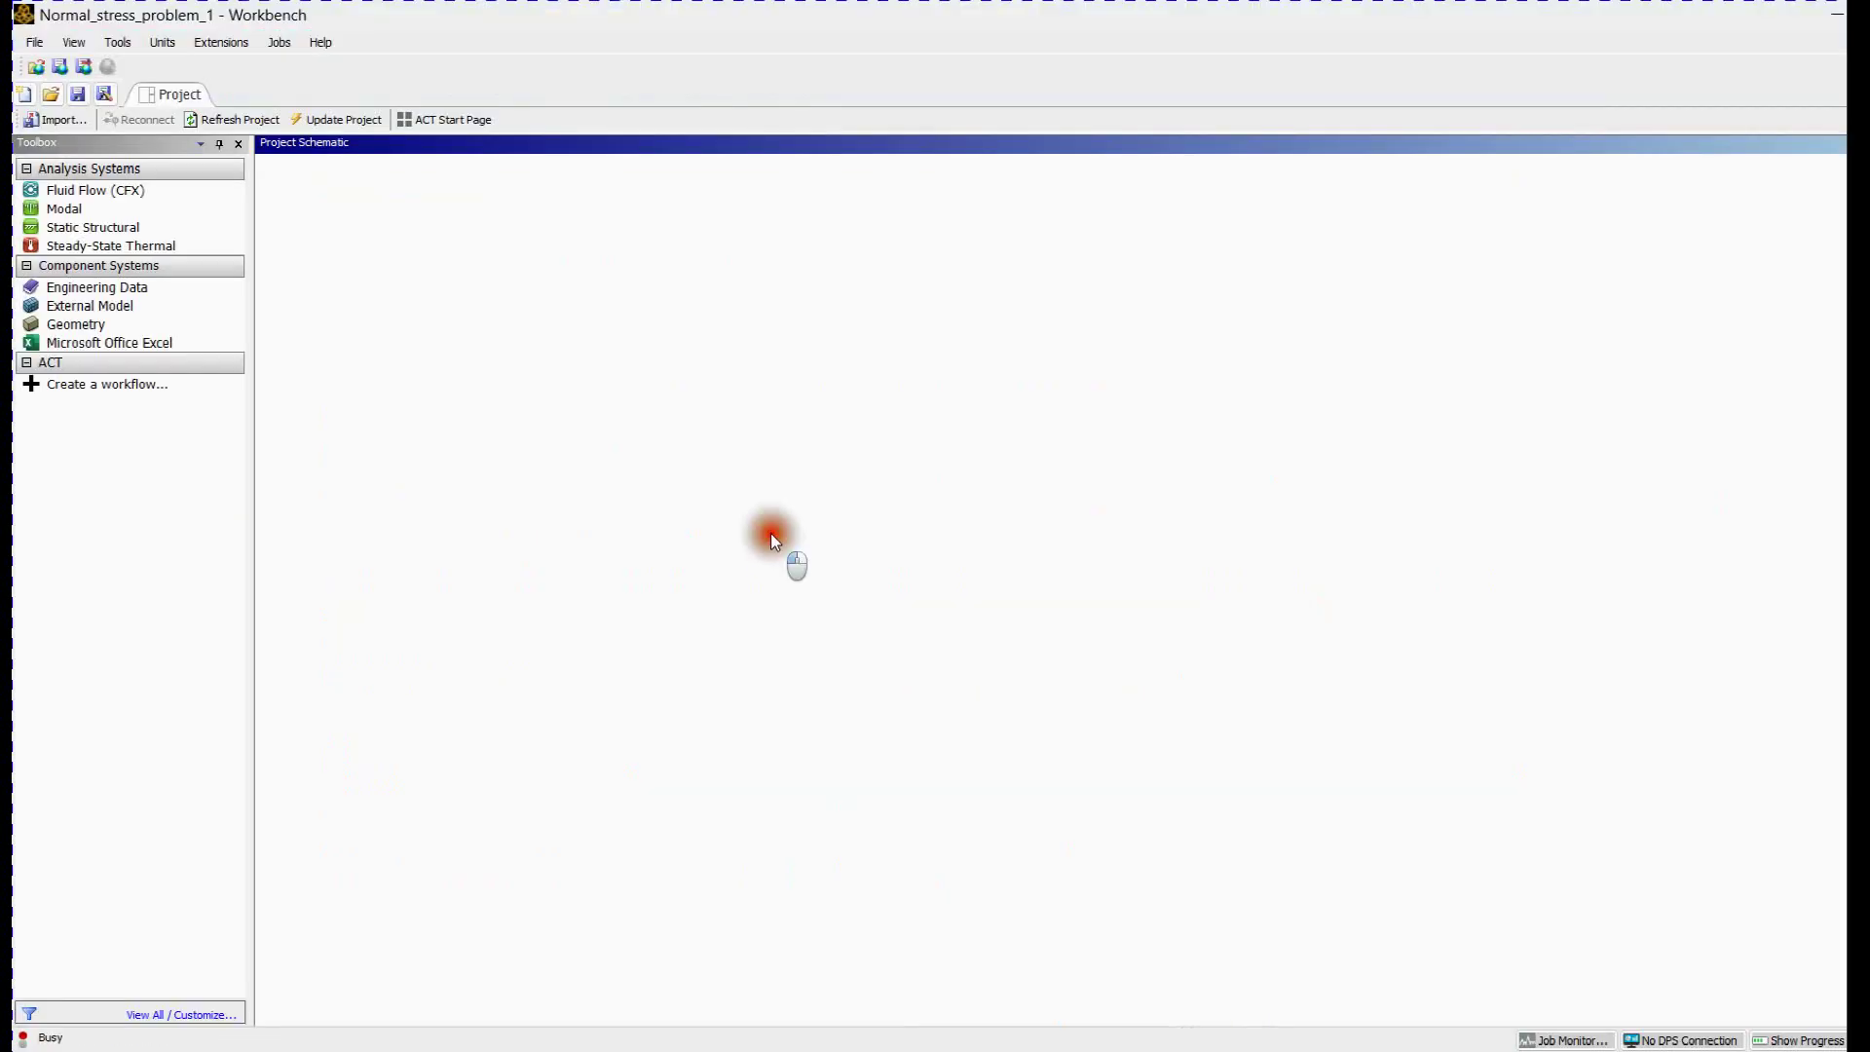
# - Create a new SpaceClaim geometry from the Geometry cell's context menu
pyautogui.rightClick(411, 275)
pyautogui.click(448, 311)
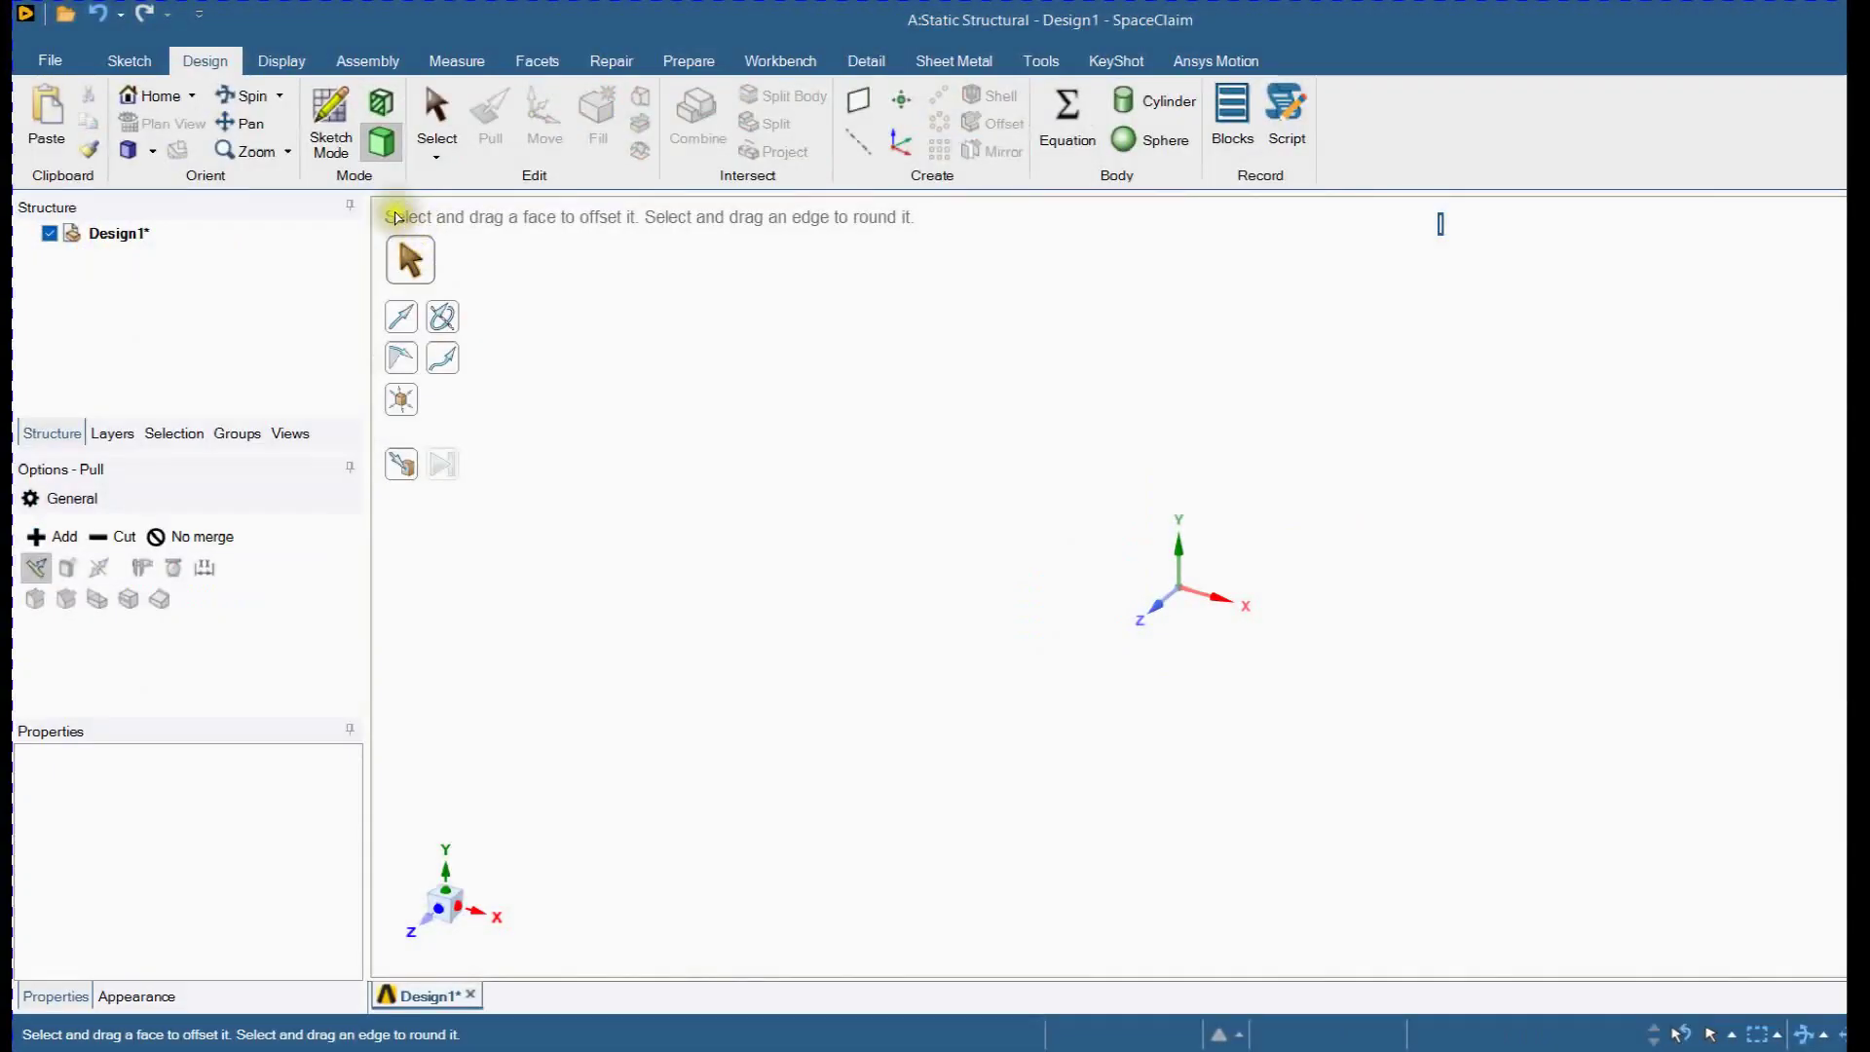
# - Sketch a centred rectangle 45 mm wide at the origin on the sketch plane
pyautogui.click(336, 122)
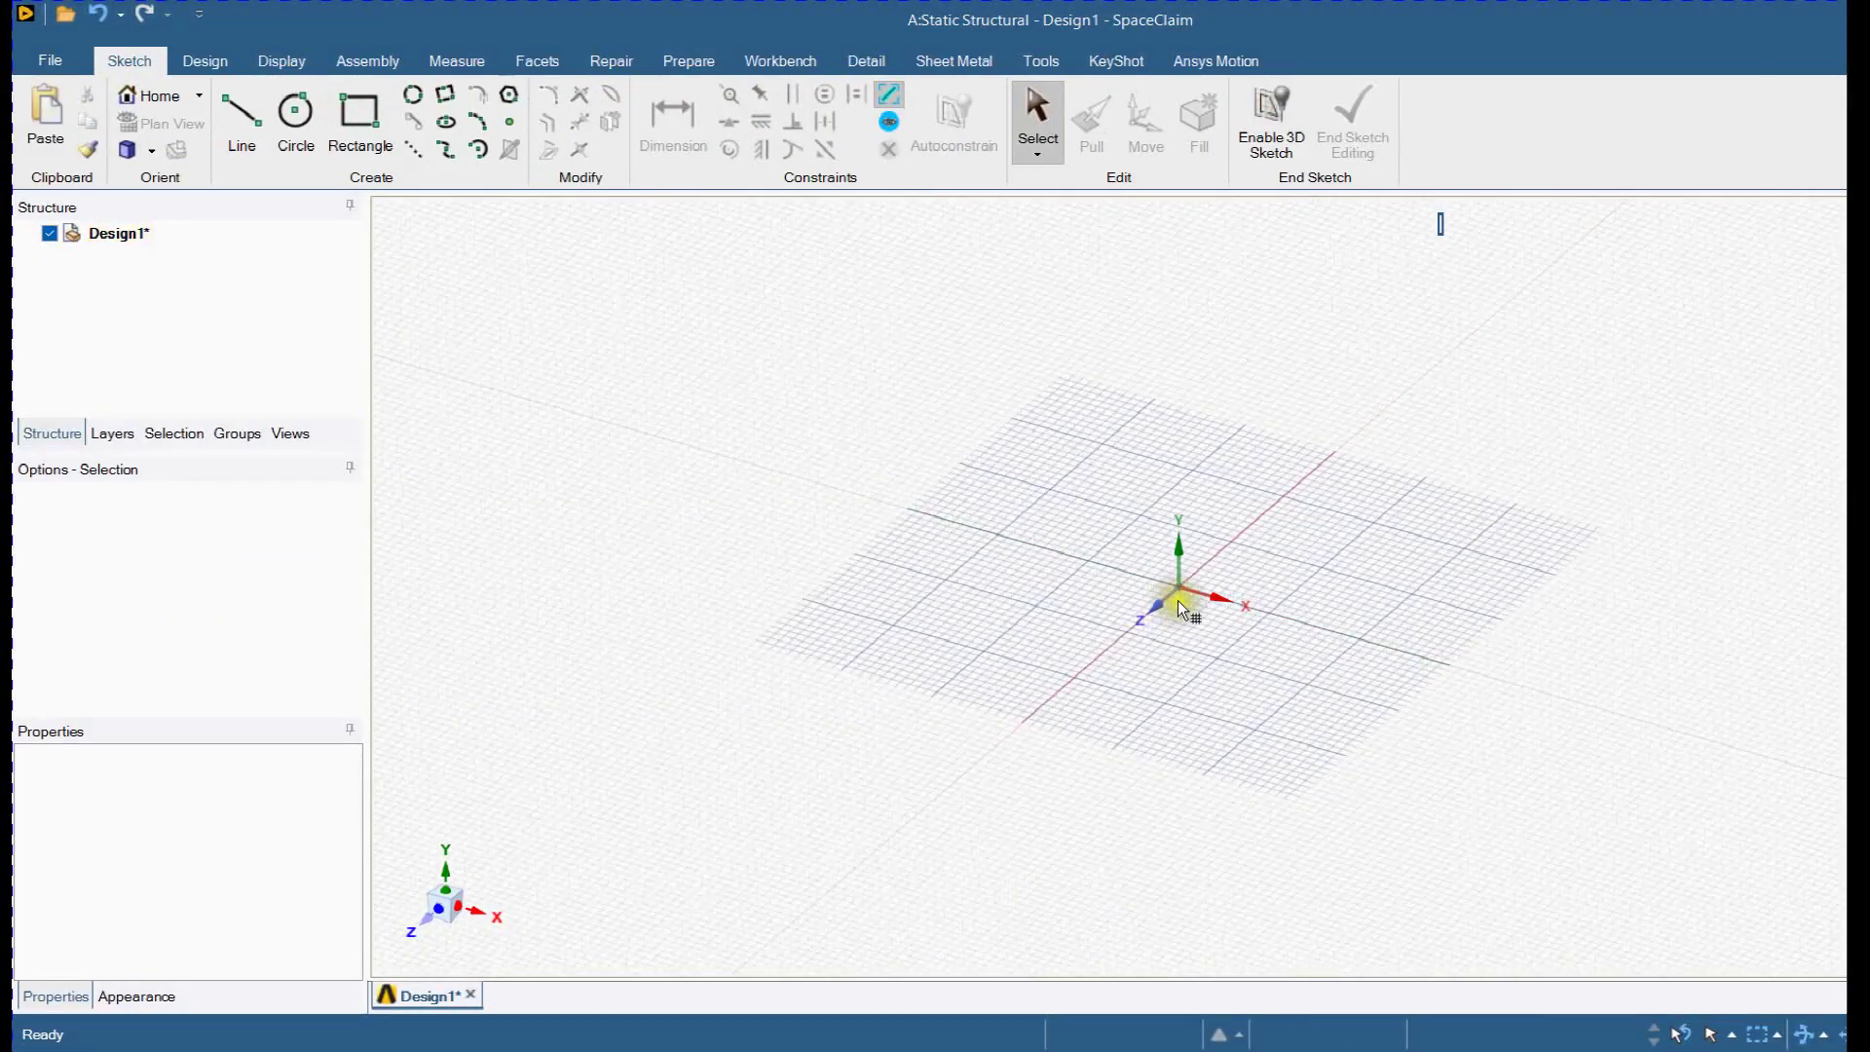
pyautogui.click(1153, 605)
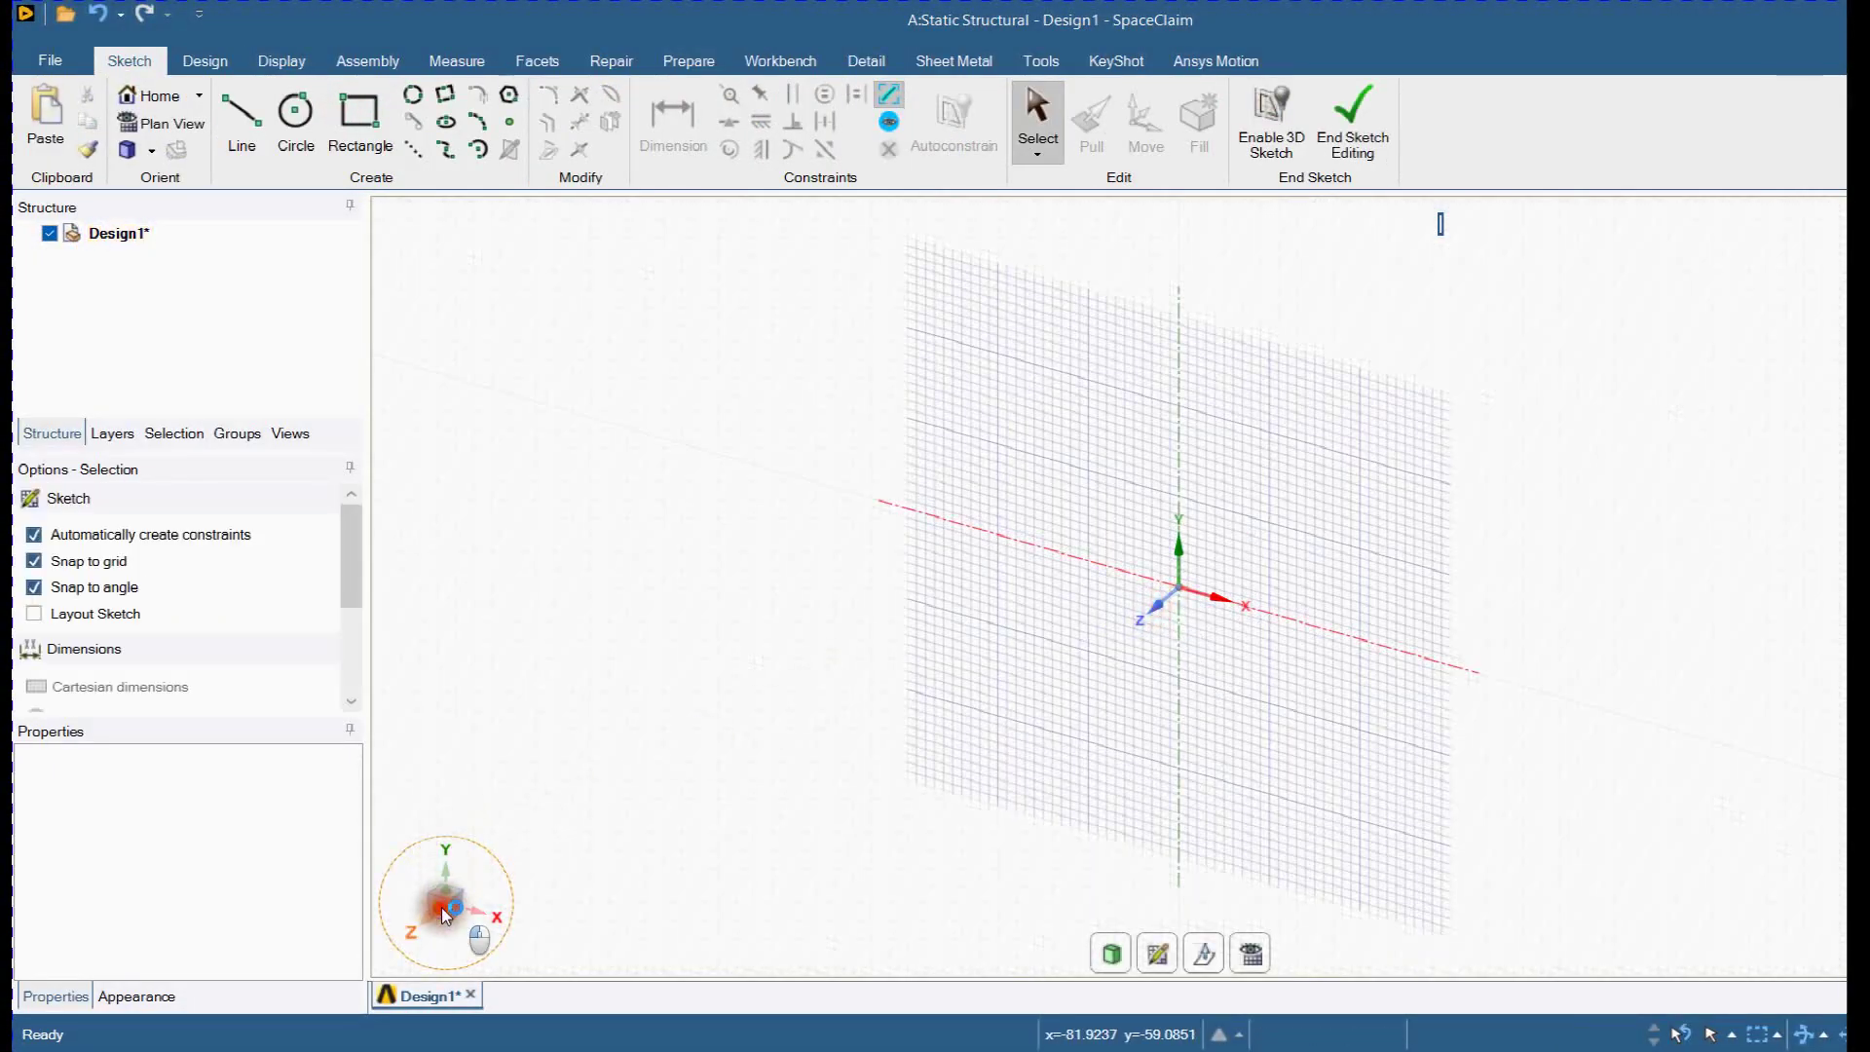
pyautogui.click(490, 873)
pyautogui.click(361, 122)
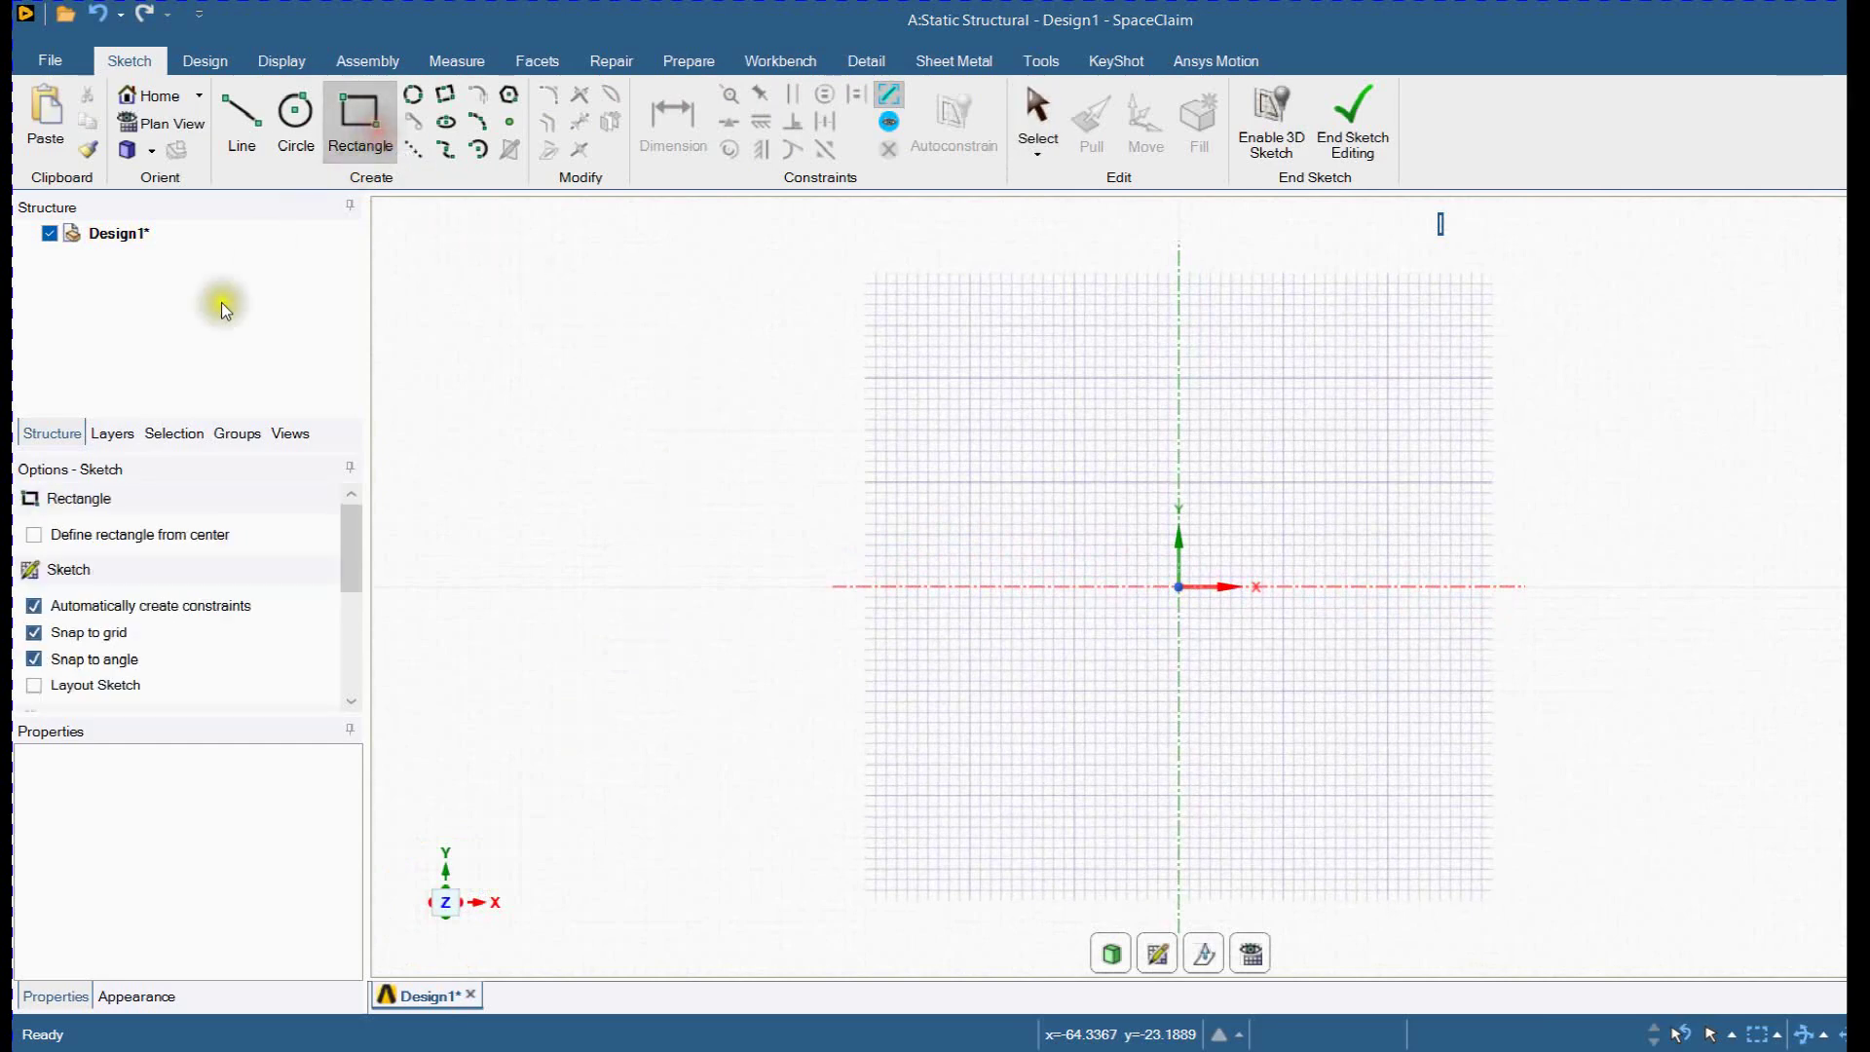
pyautogui.click(110, 536)
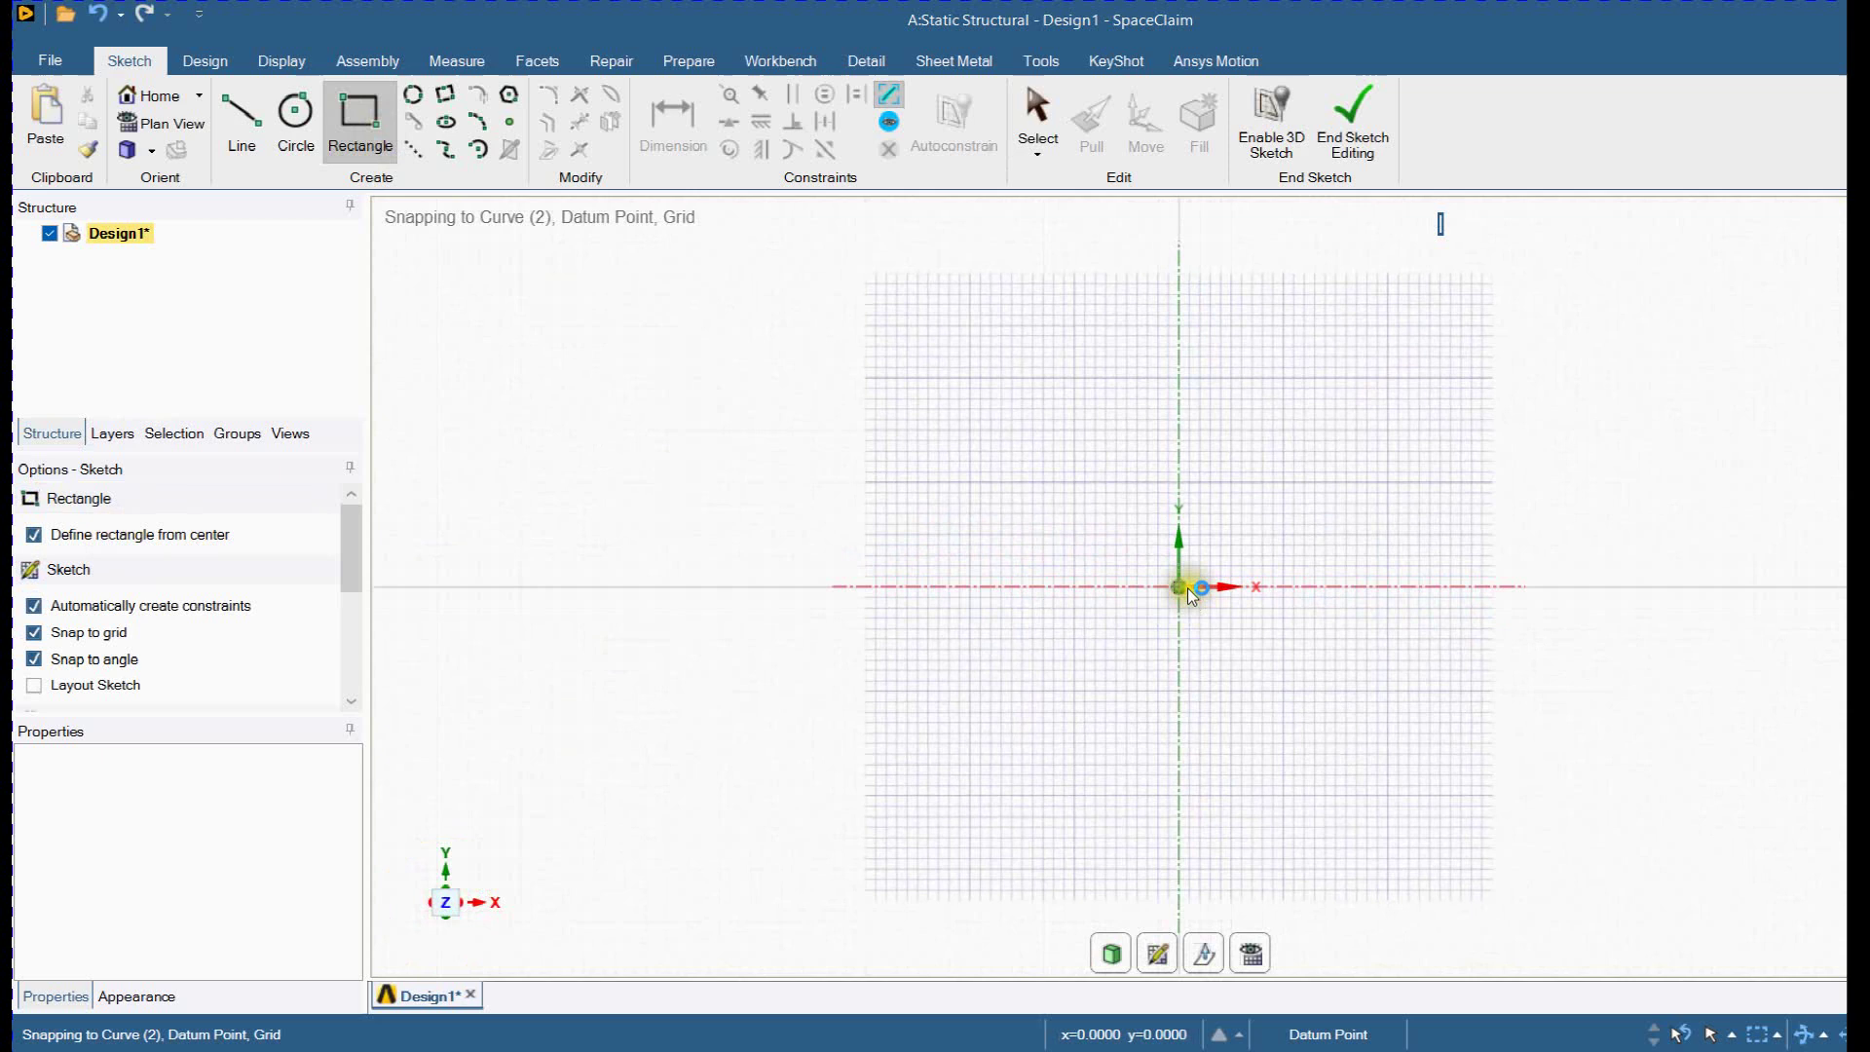
pyautogui.click(1182, 588)
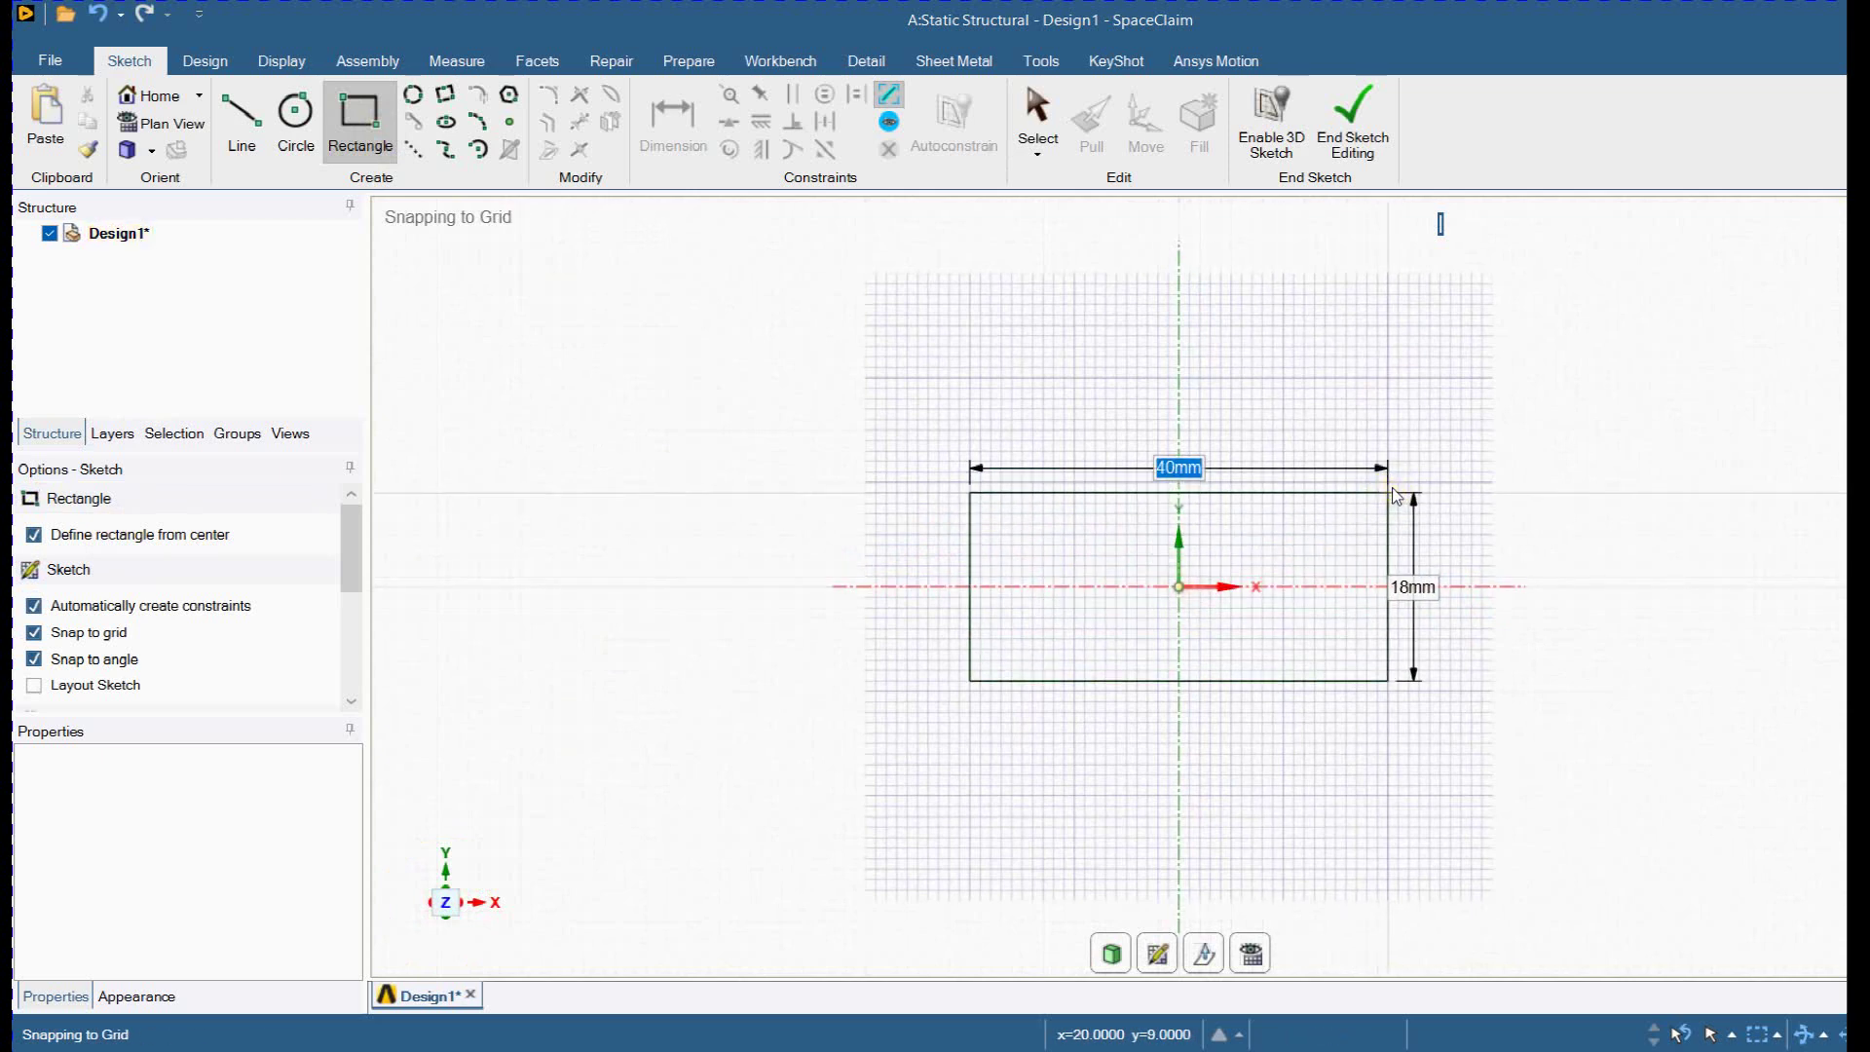
pyautogui.write('45')
pyautogui.press('Tab')
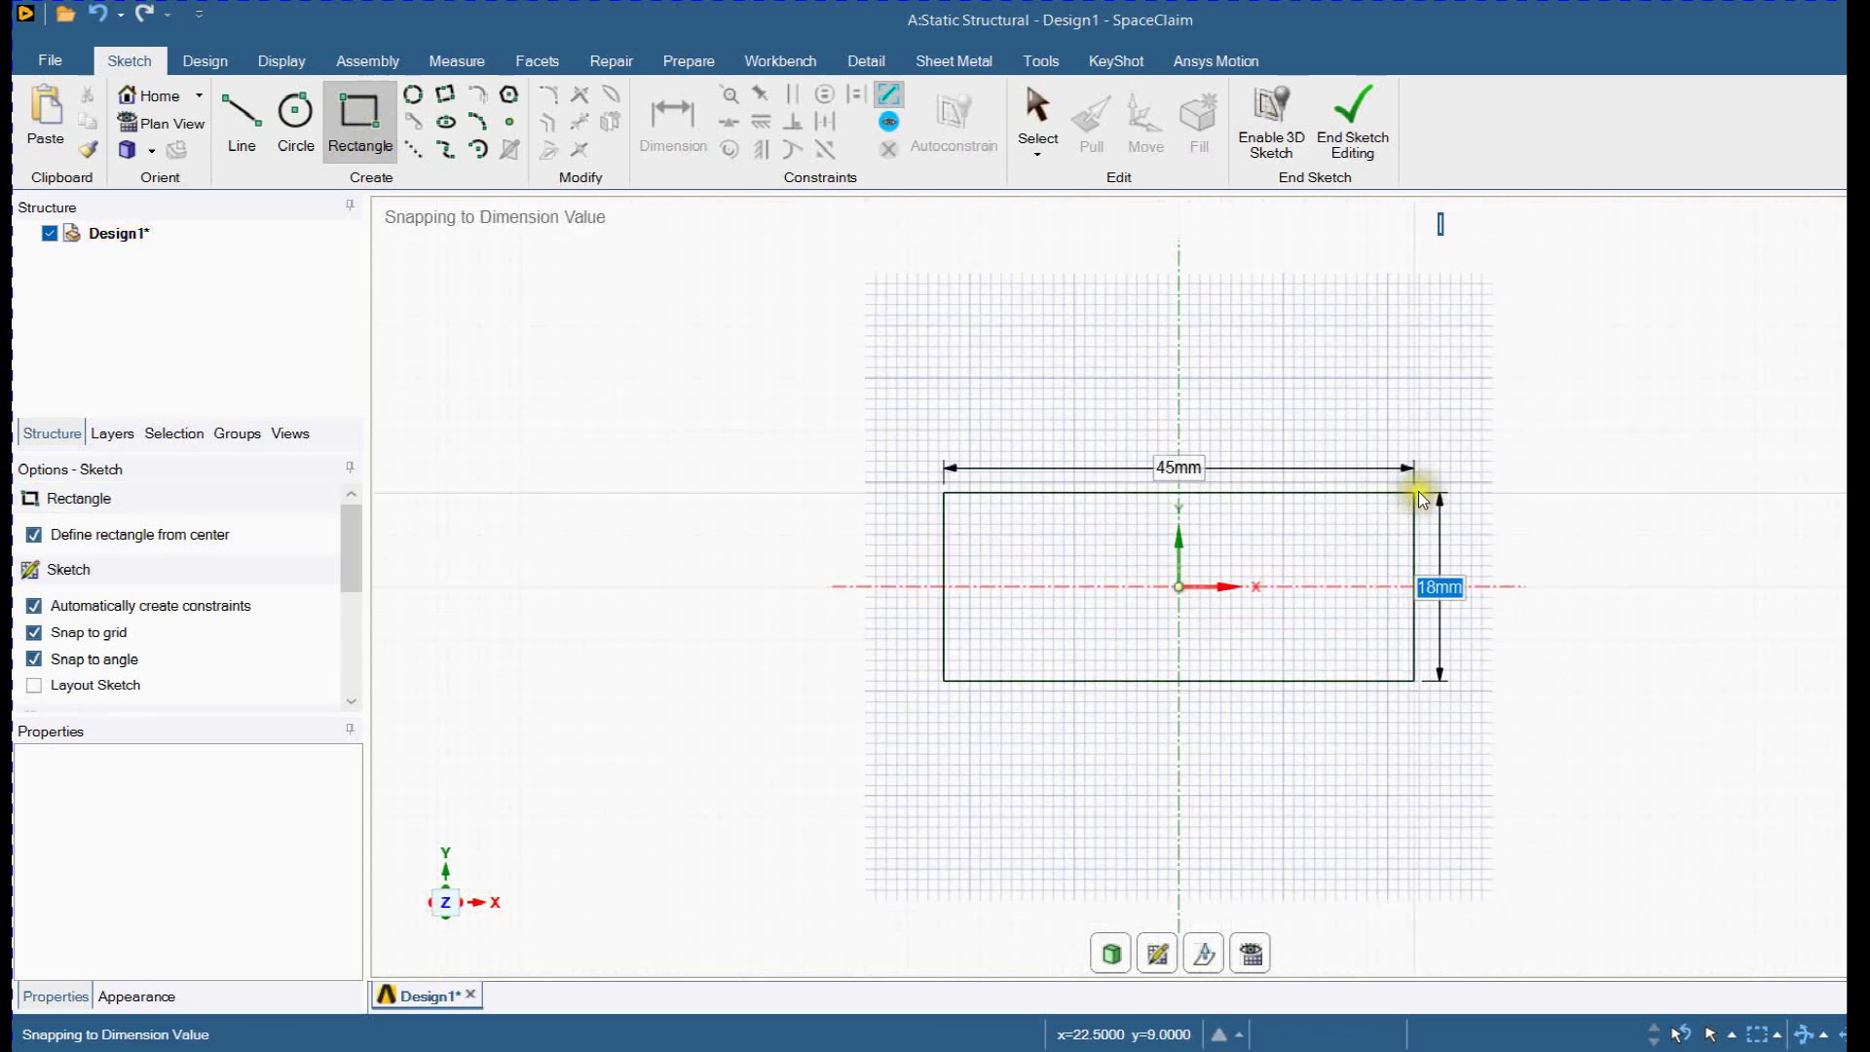
pyautogui.click(1418, 481)
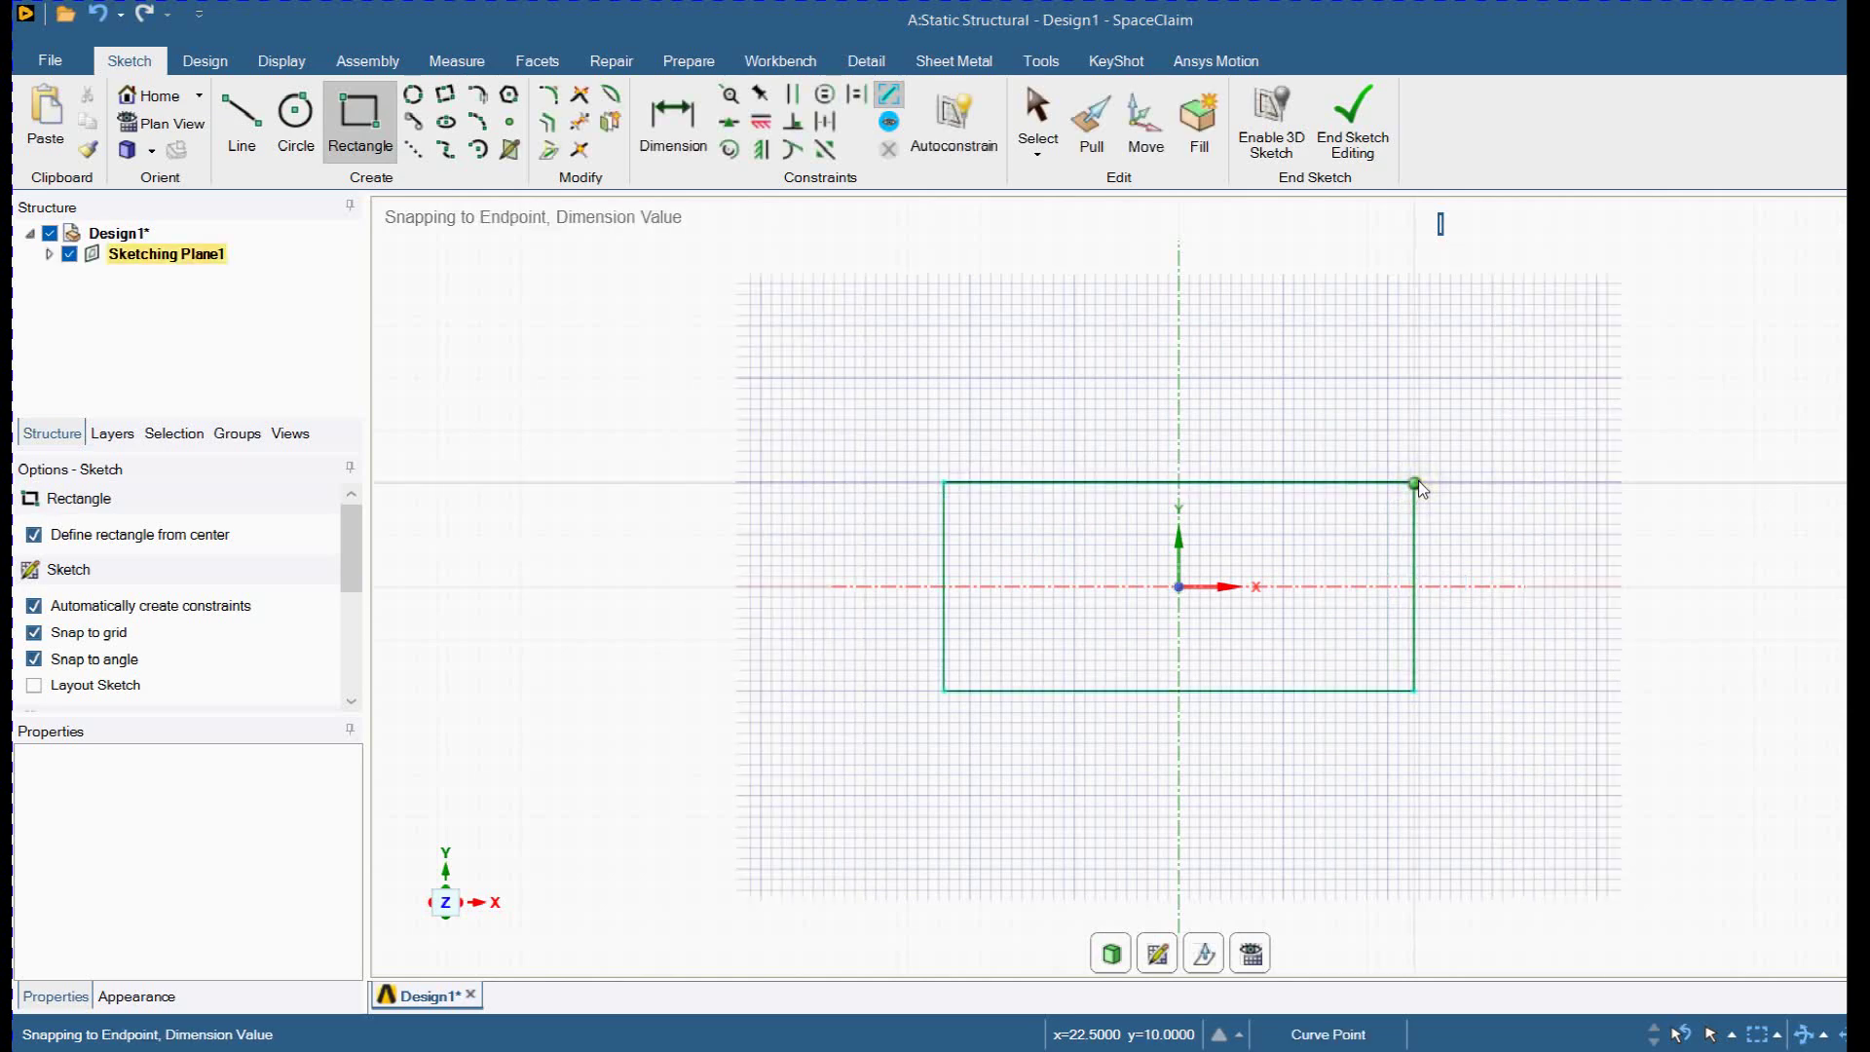
# - End the sketch and pull the rectangular face 1000 mm into a solid bar
pyautogui.click(1352, 122)
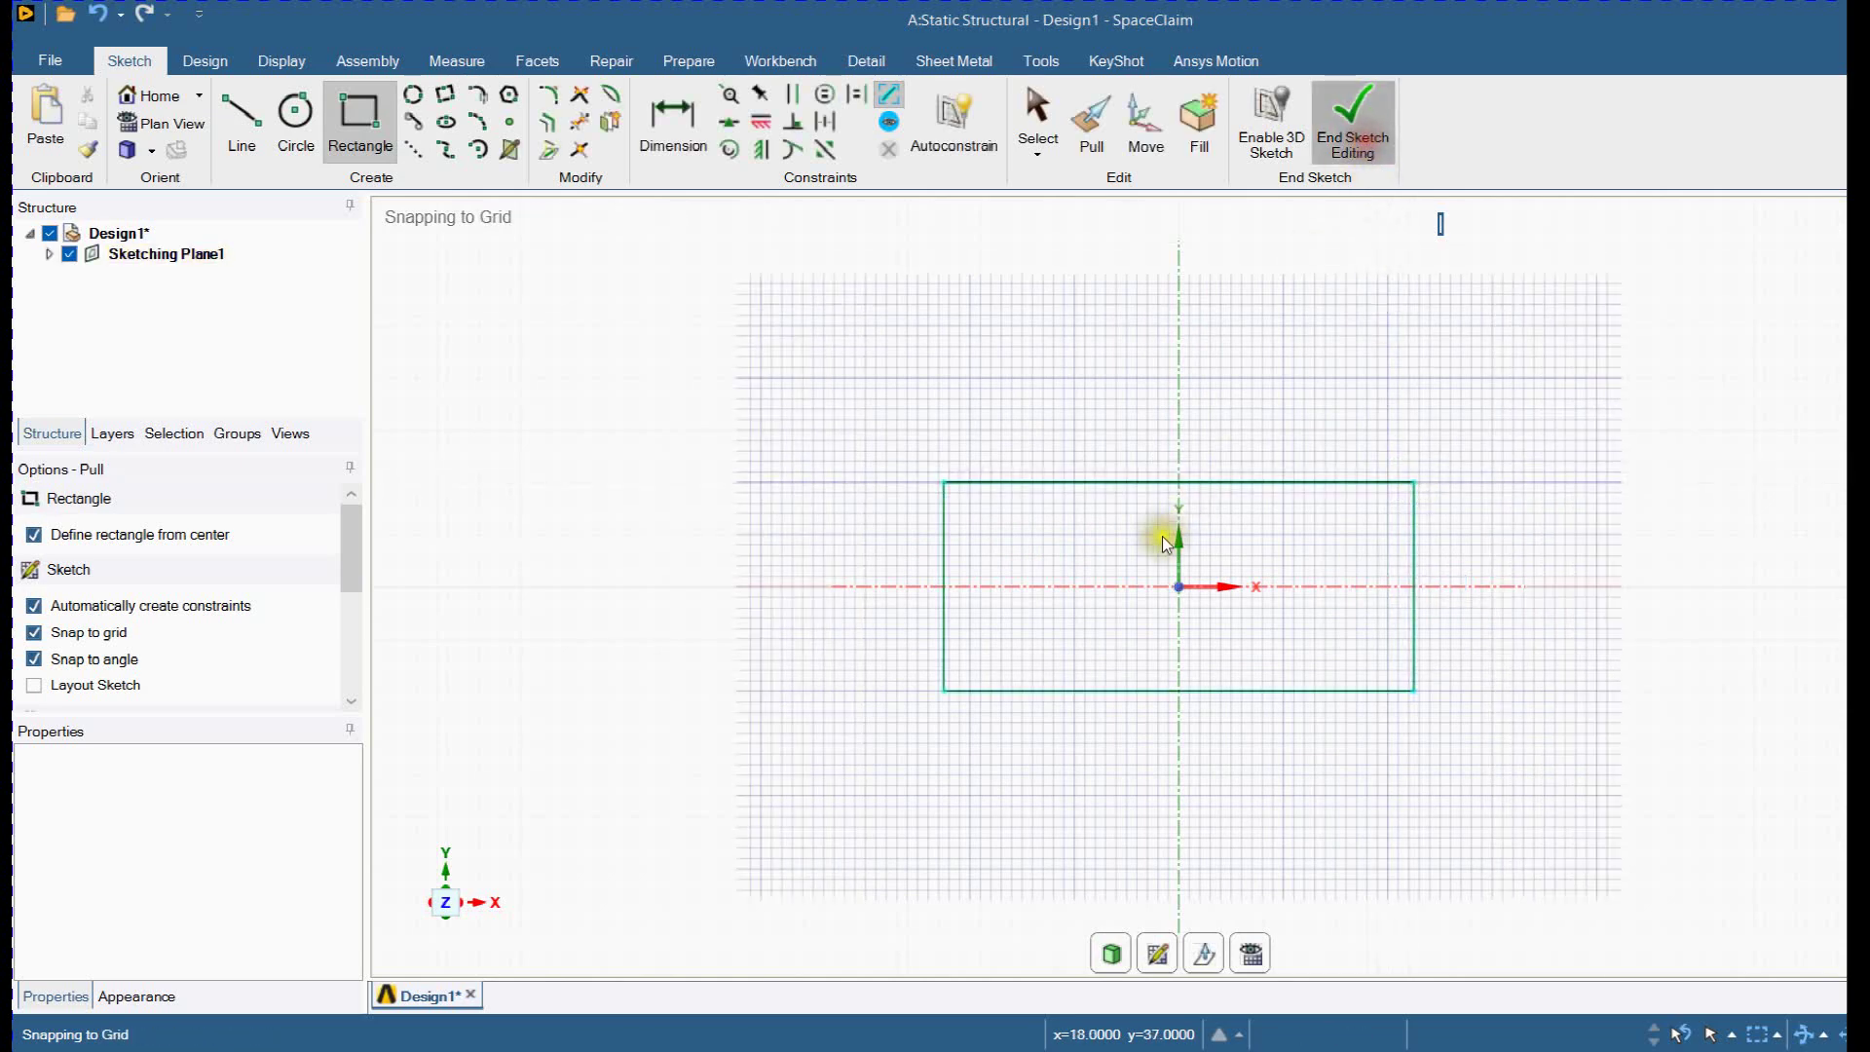
pyautogui.click(1107, 581)
pyautogui.moveTo(1051, 459); pyautogui.dragTo(1078, 493, button='middle')
pyautogui.click(1113, 564)
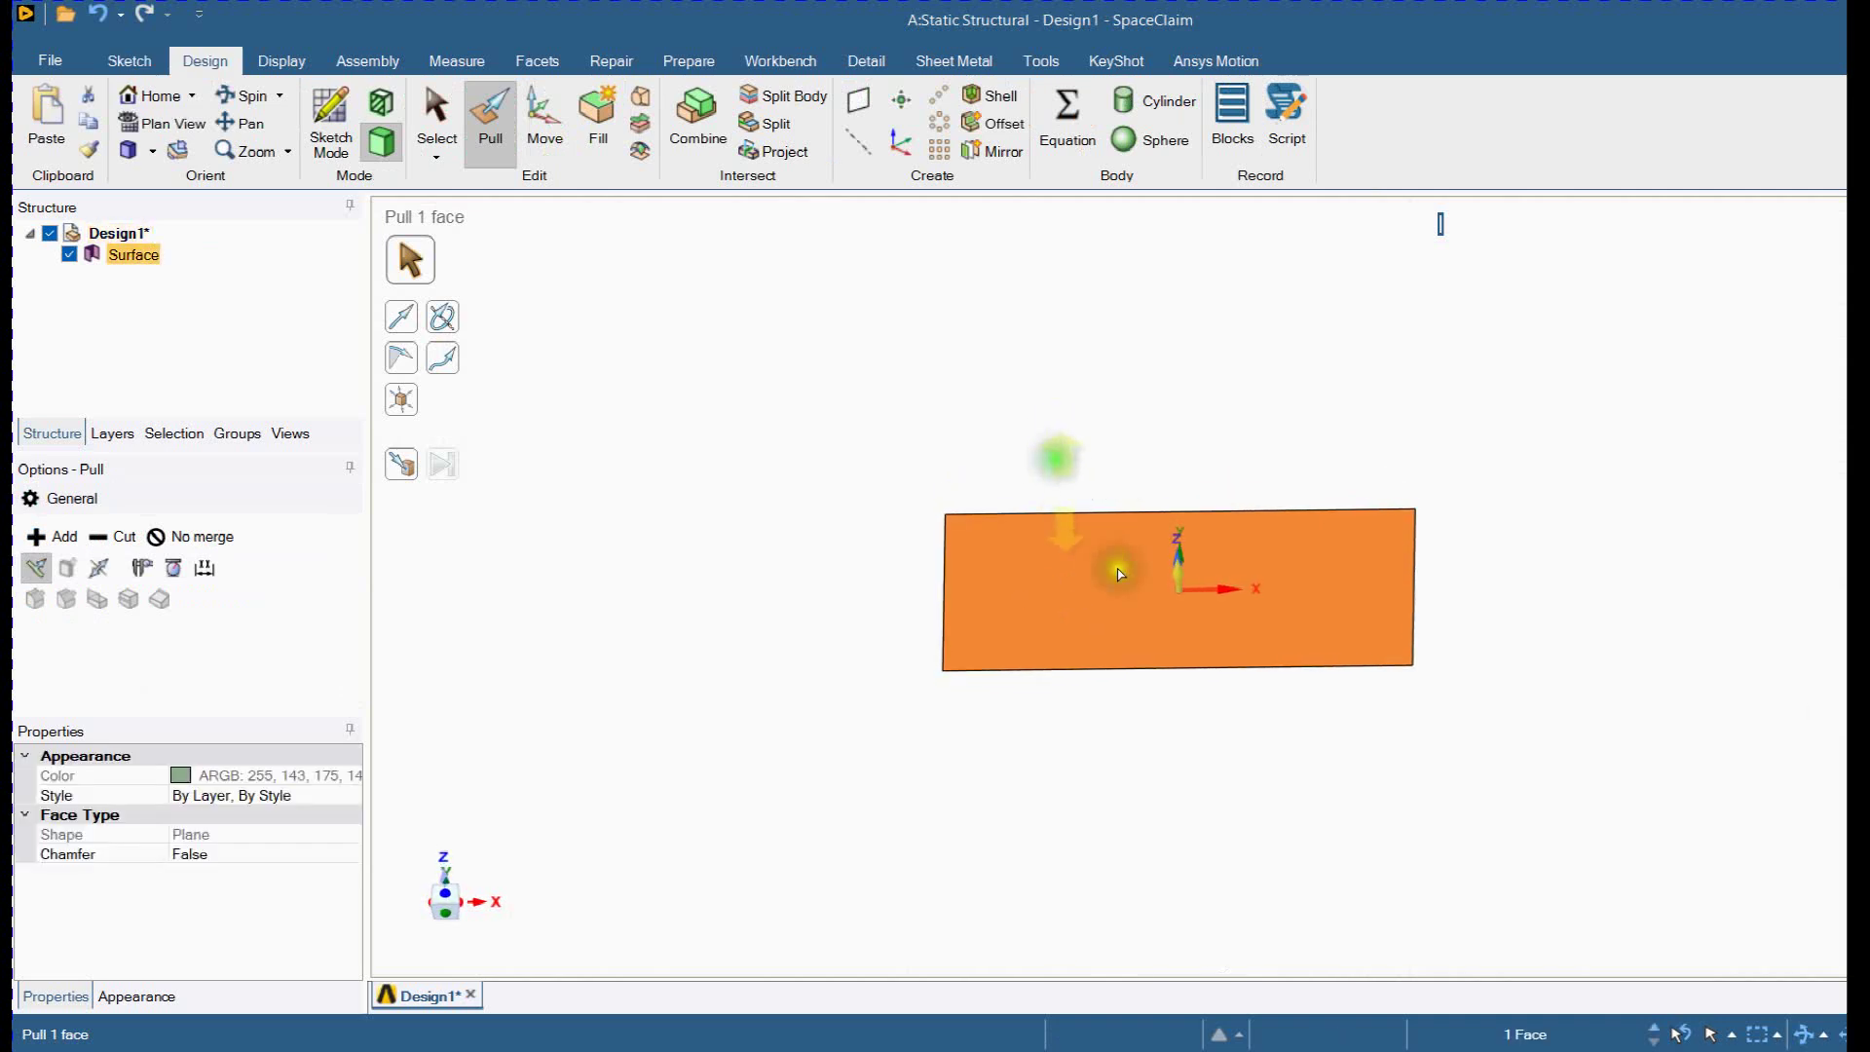
pyautogui.write('10')
pyautogui.write('000')
pyautogui.press('Return')
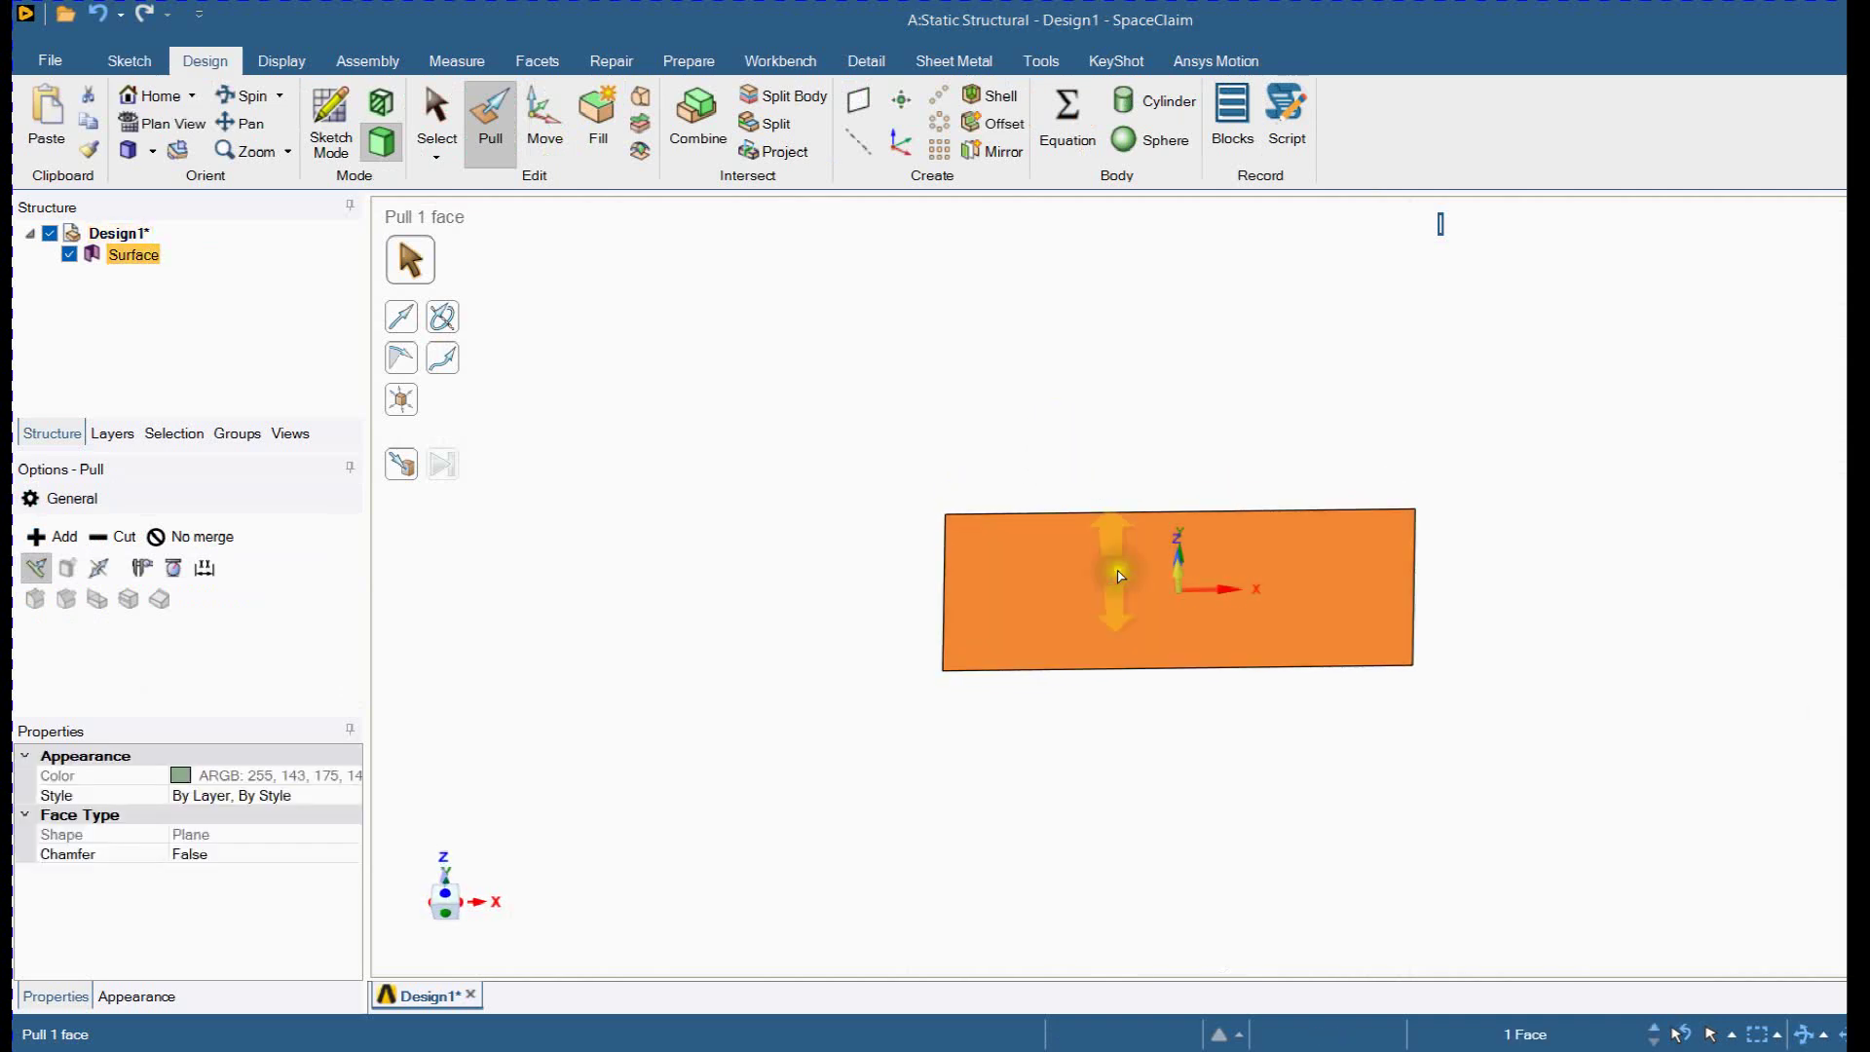
pyautogui.scroll(-10, 889, 731)
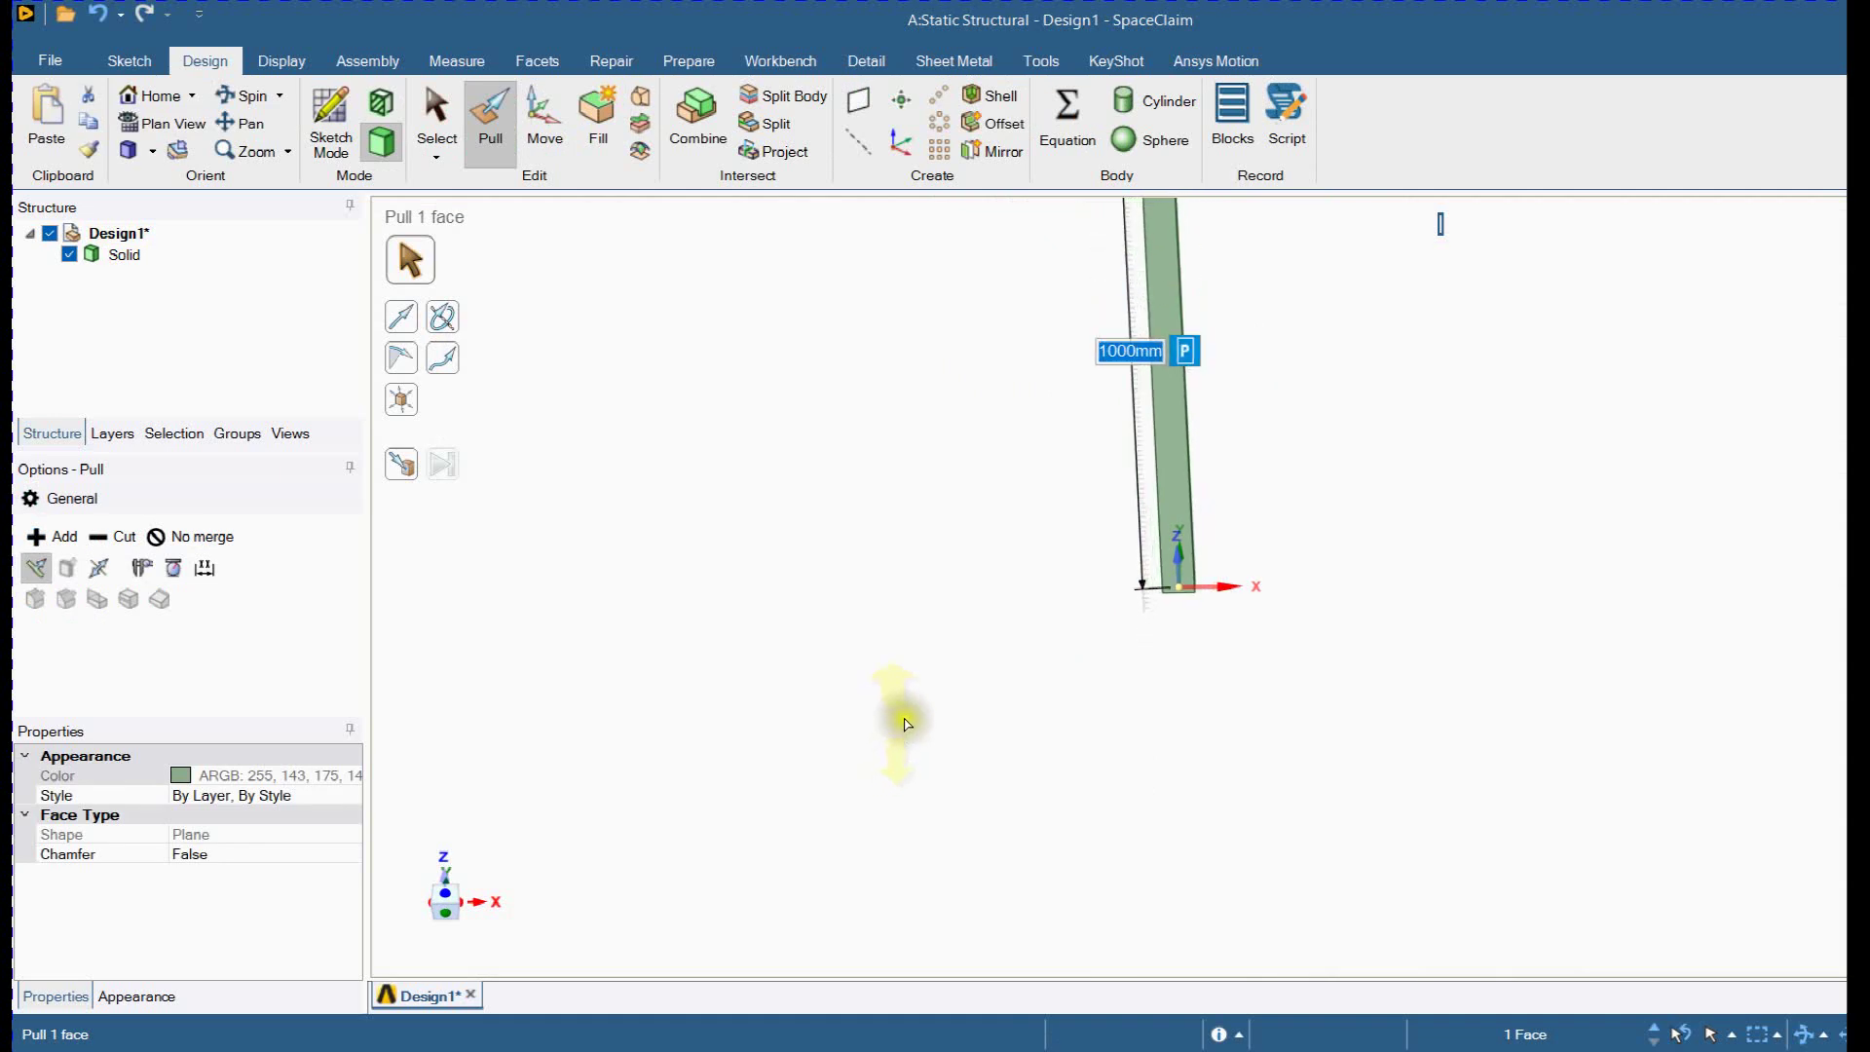
pyautogui.click(1293, 375)
pyautogui.moveTo(1293, 375); pyautogui.dragTo(1037, 565, button='middle')
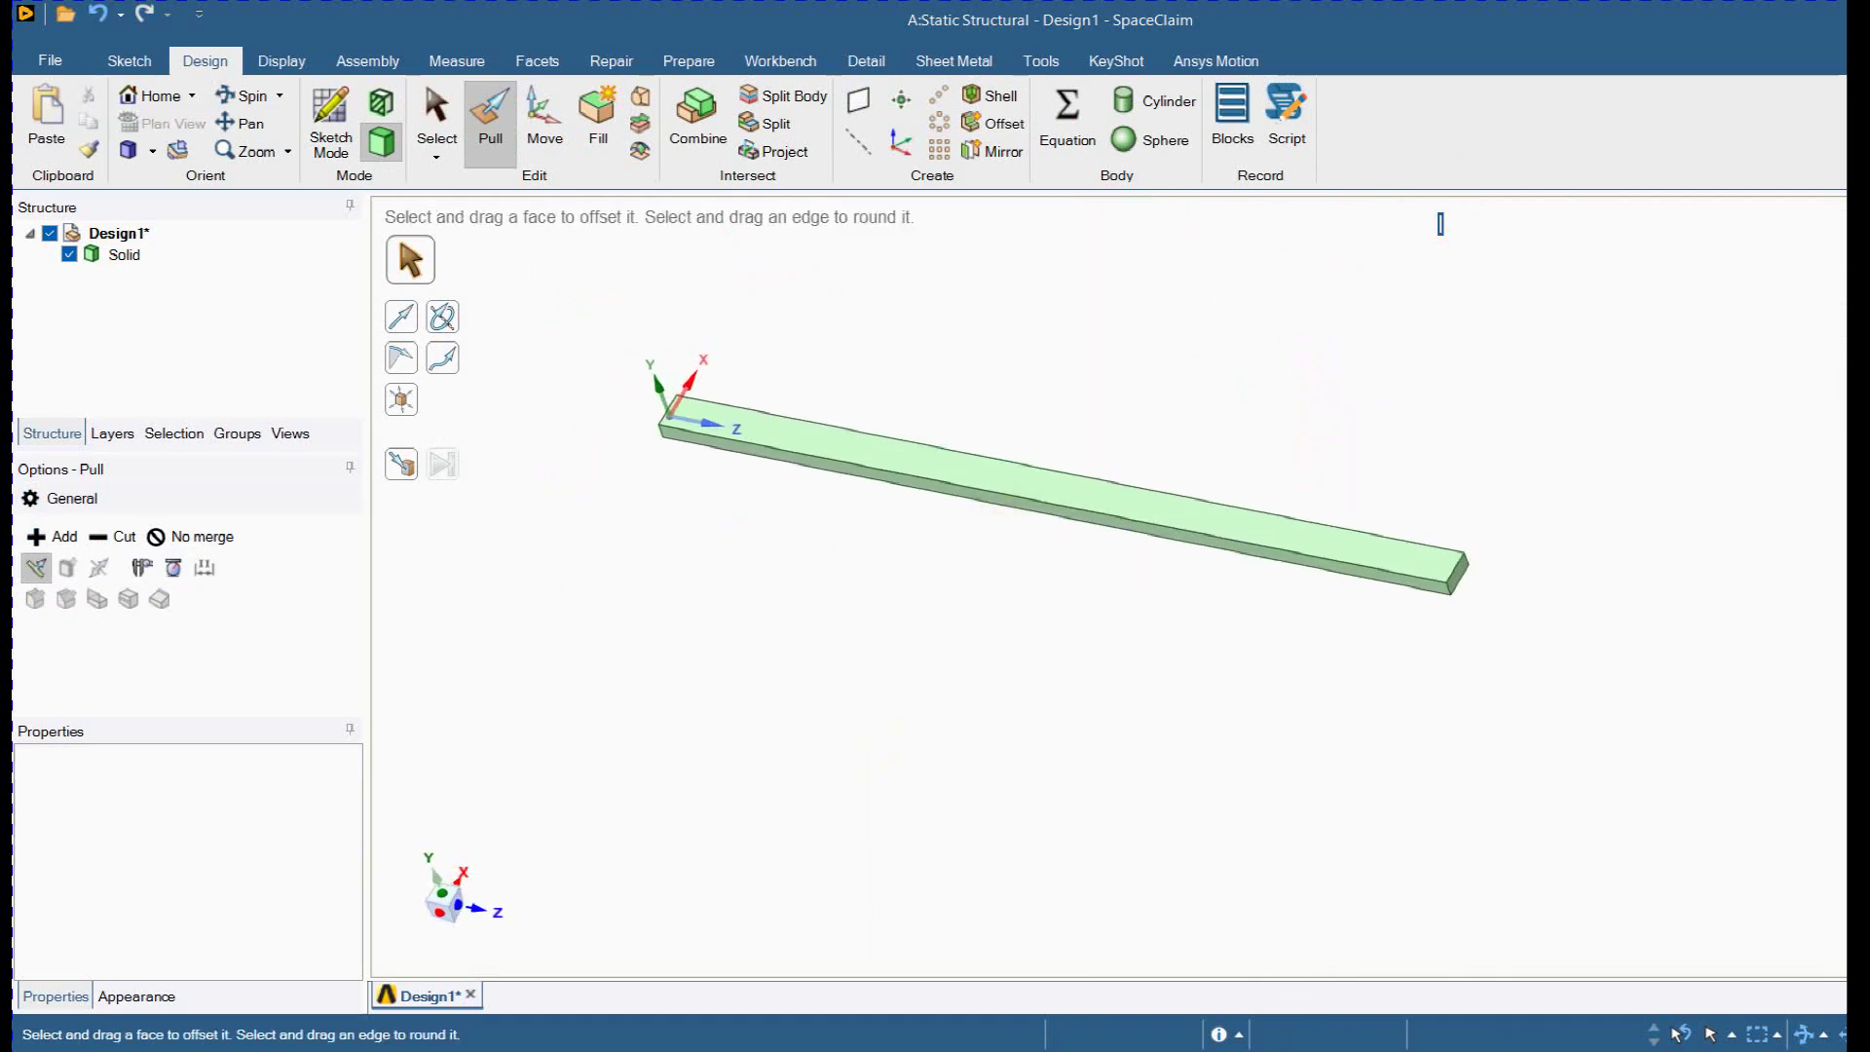
pyautogui.hotkey('alt', 'Tab')
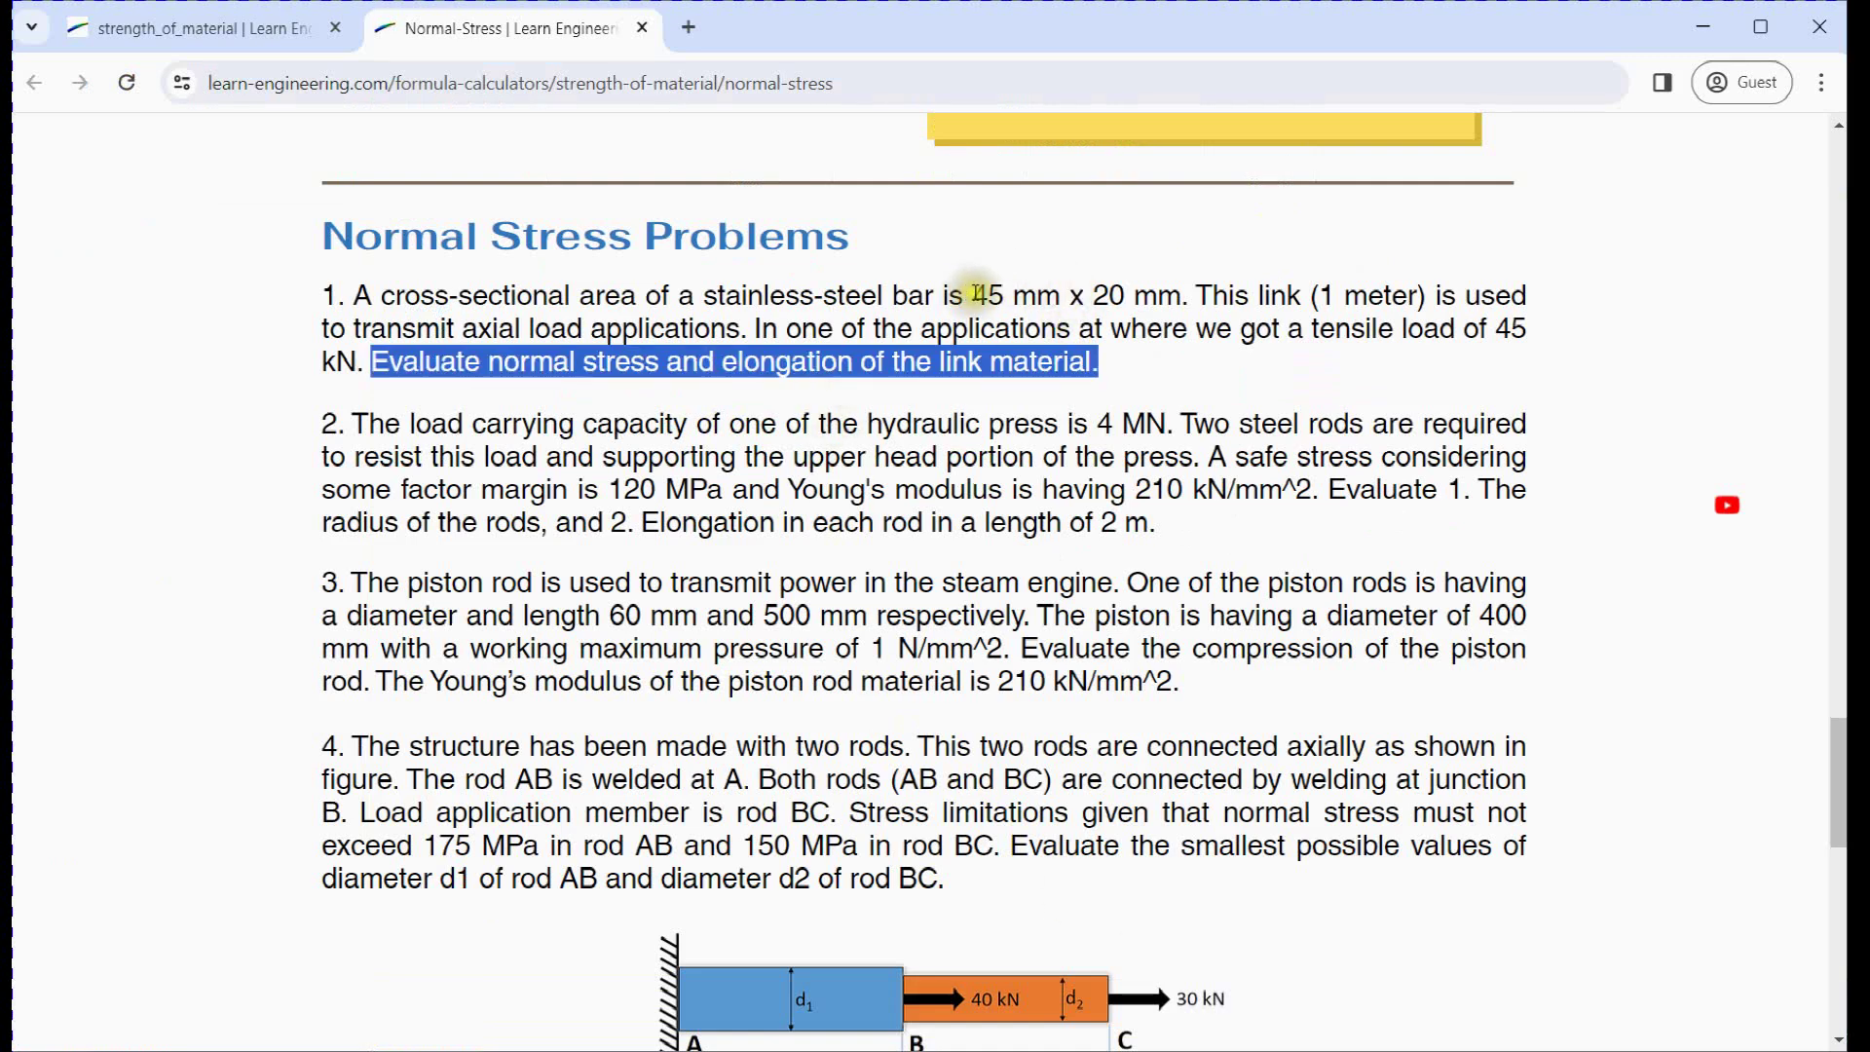
# - Note the problem's 45 mm x 20 mm section and measure the bar's 20 mm end edge
pyautogui.moveTo(972, 294); pyautogui.dragTo(1157, 300)
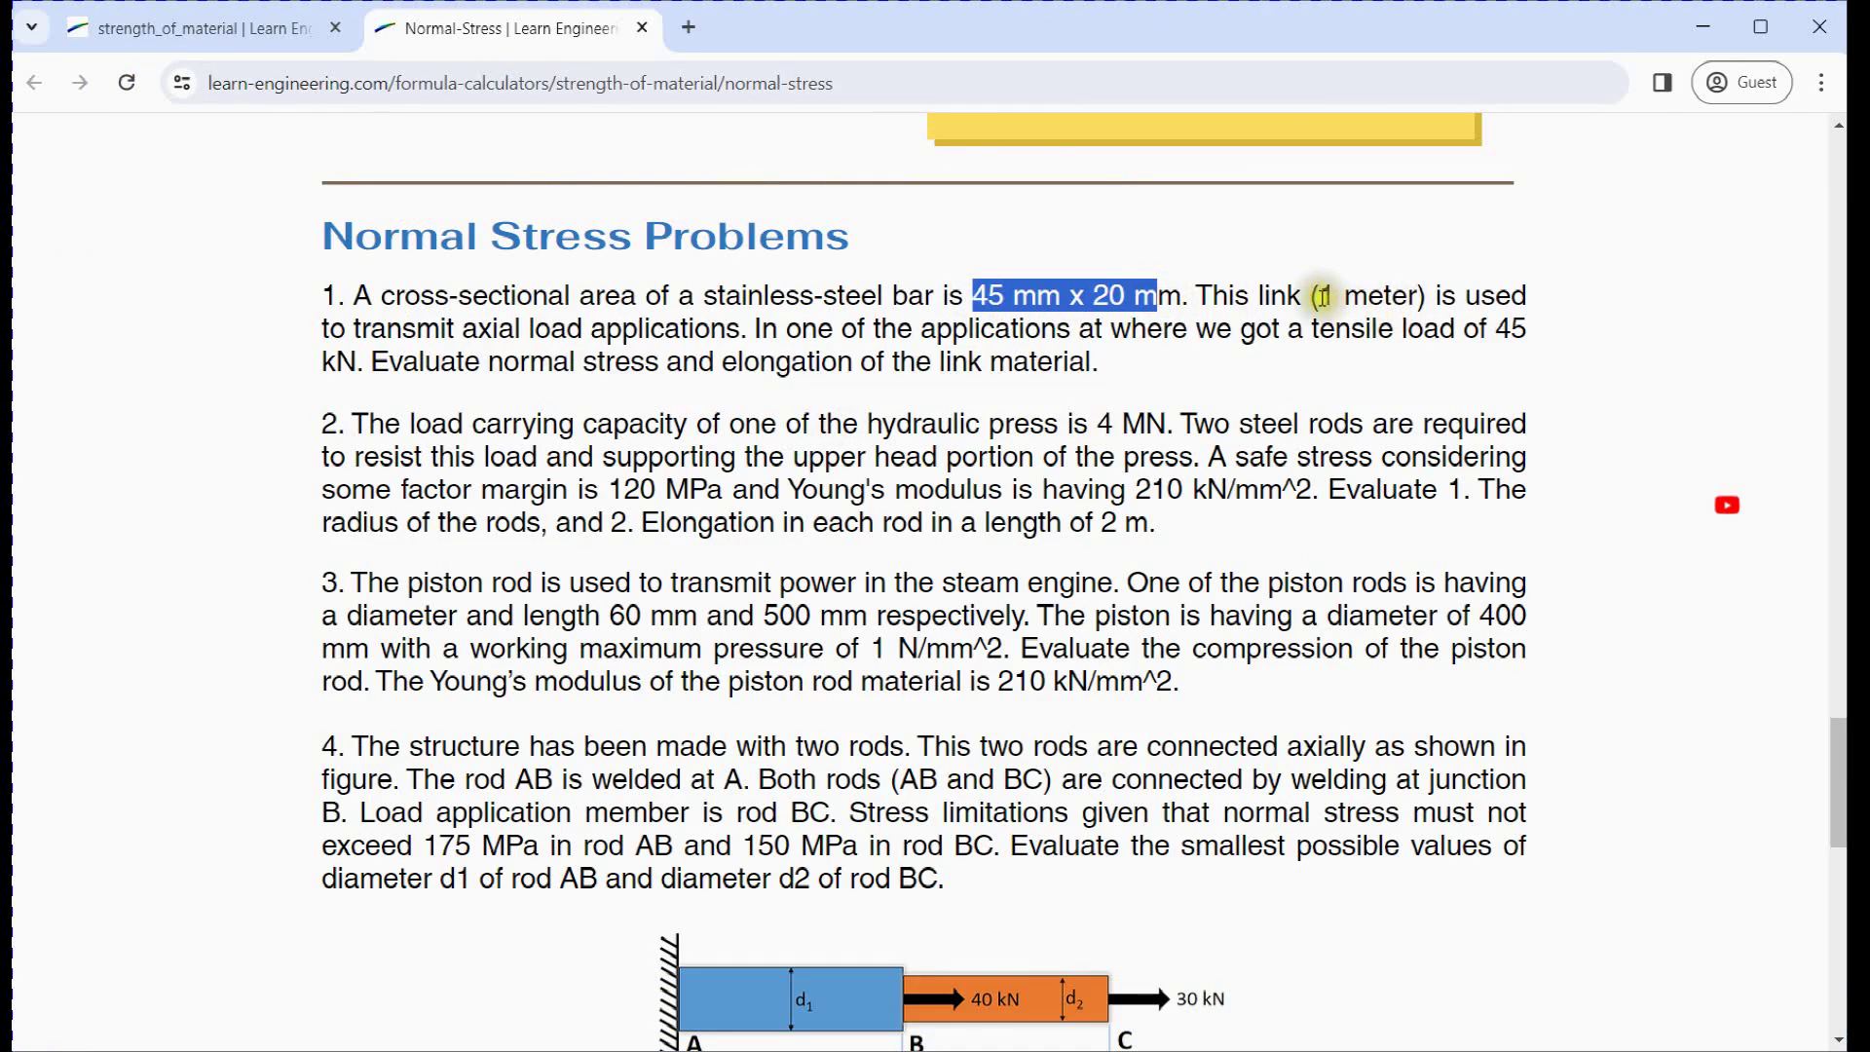
pyautogui.hotkey('alt', 'Tab')
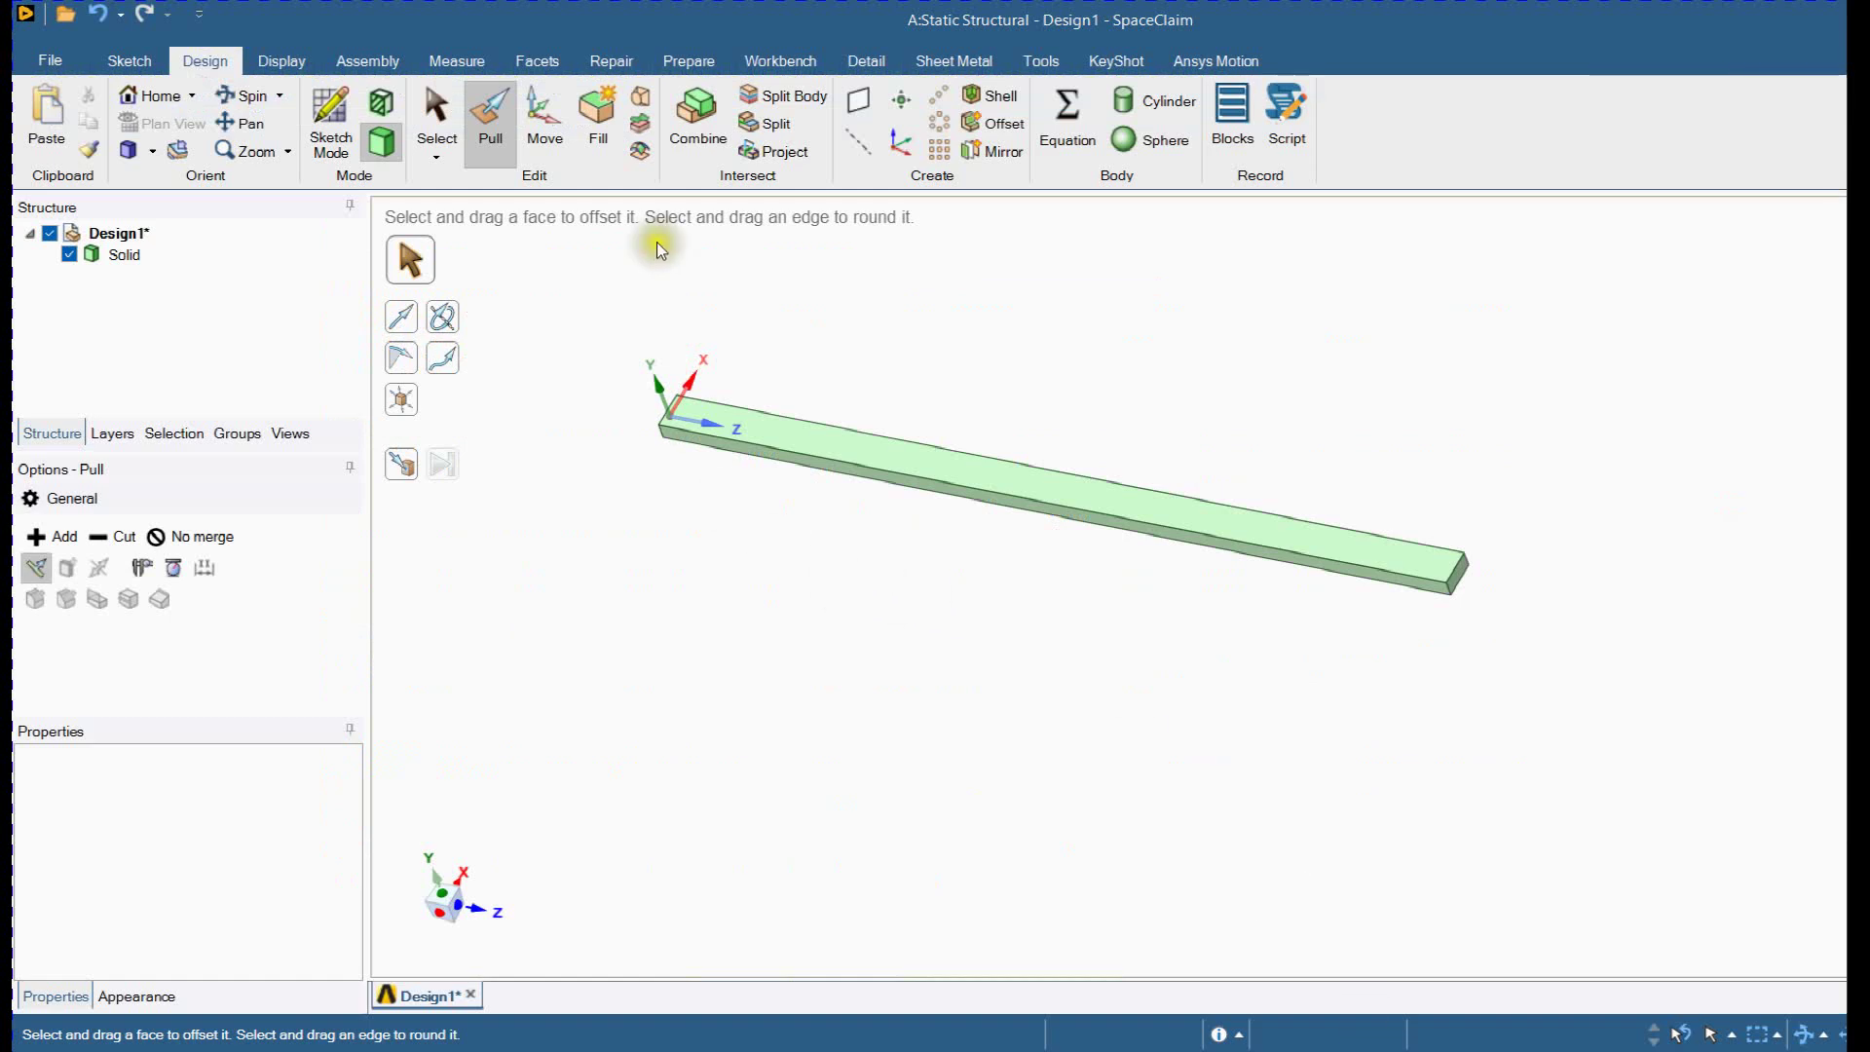
pyautogui.click(457, 62)
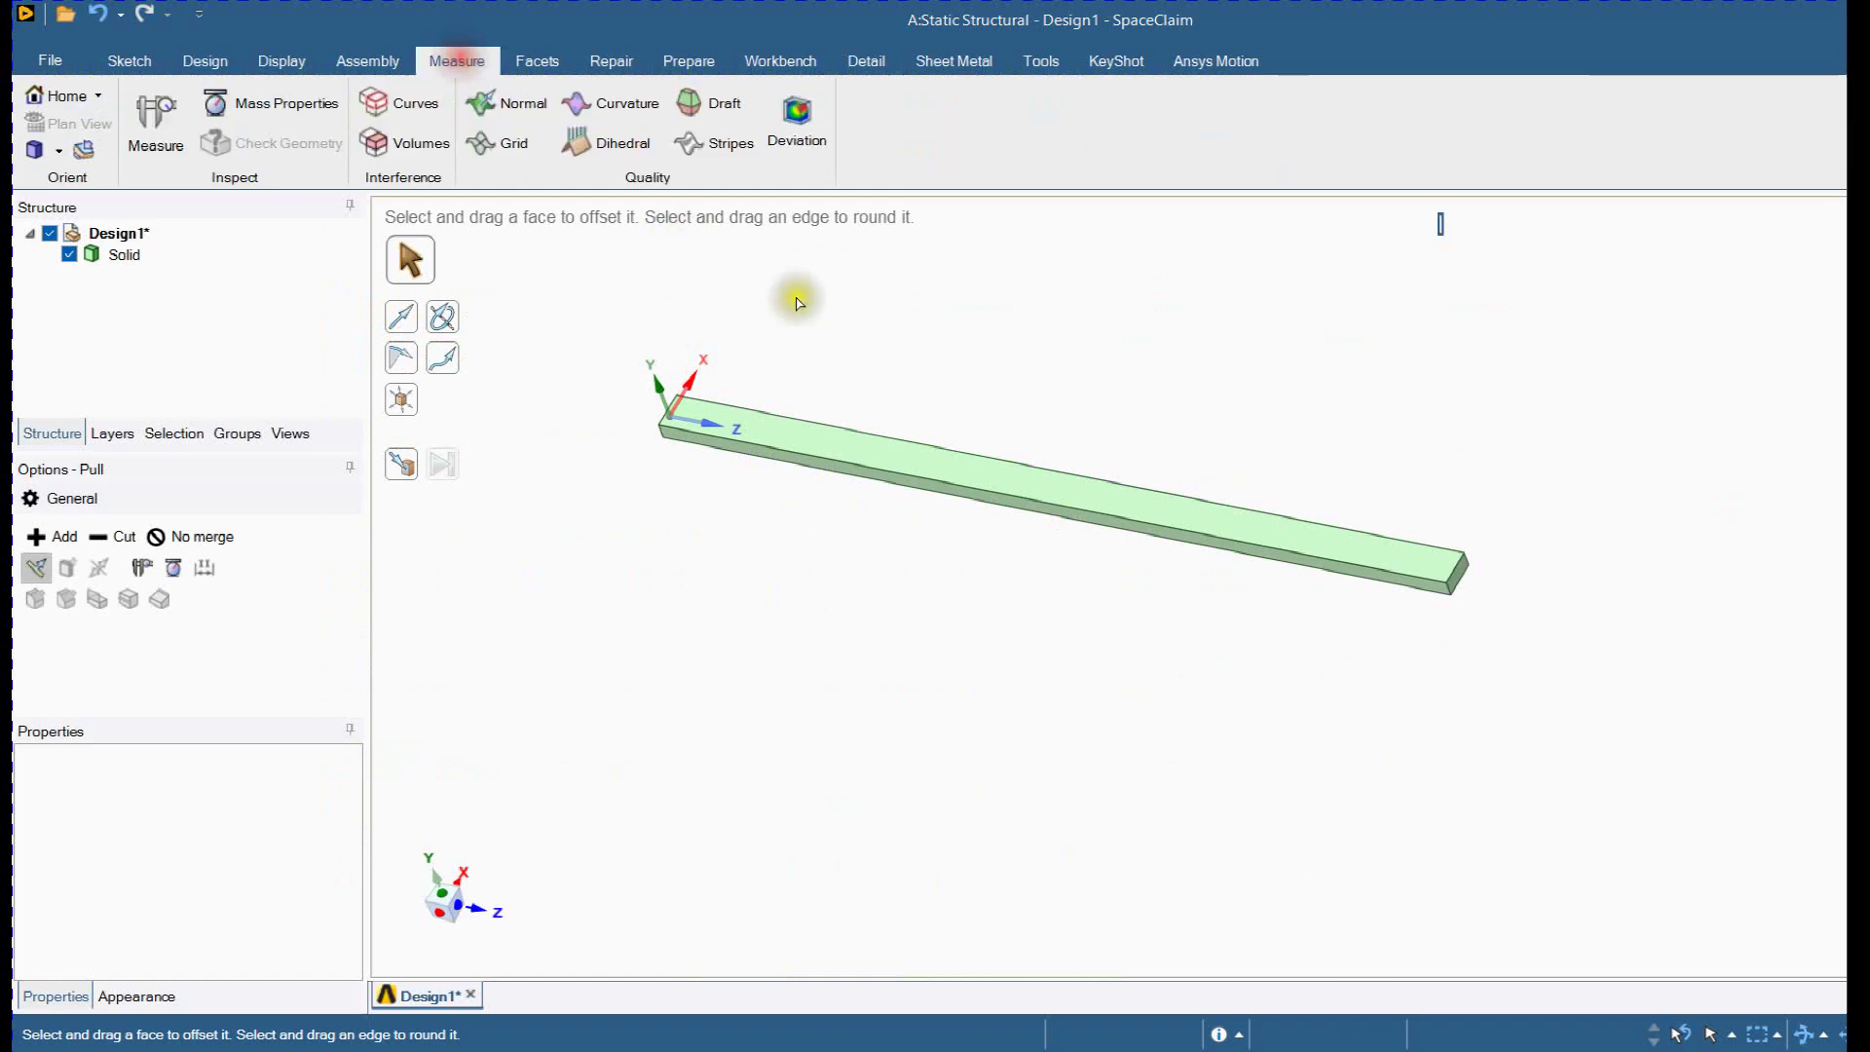
pyautogui.moveTo(969, 365); pyautogui.dragTo(920, 370, button='middle')
pyautogui.scroll(5, 1427, 597)
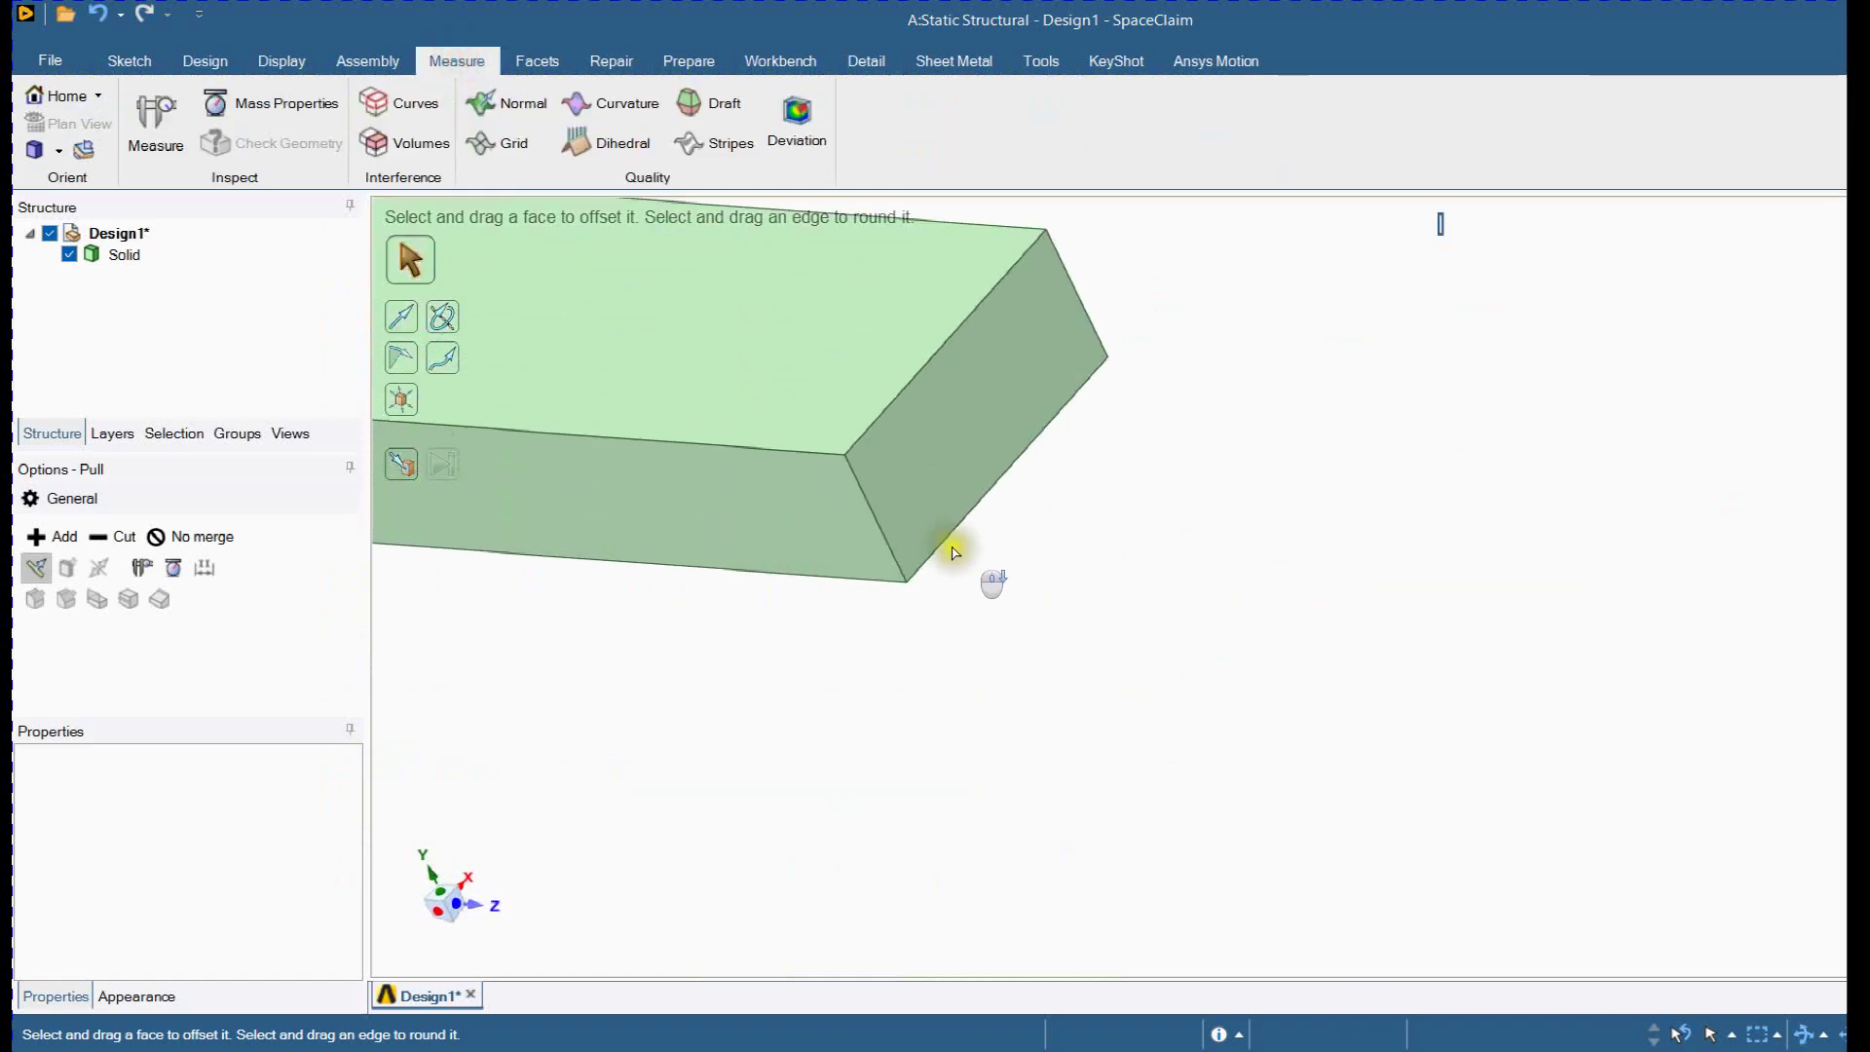
pyautogui.click(870, 508)
pyautogui.press('Escape')
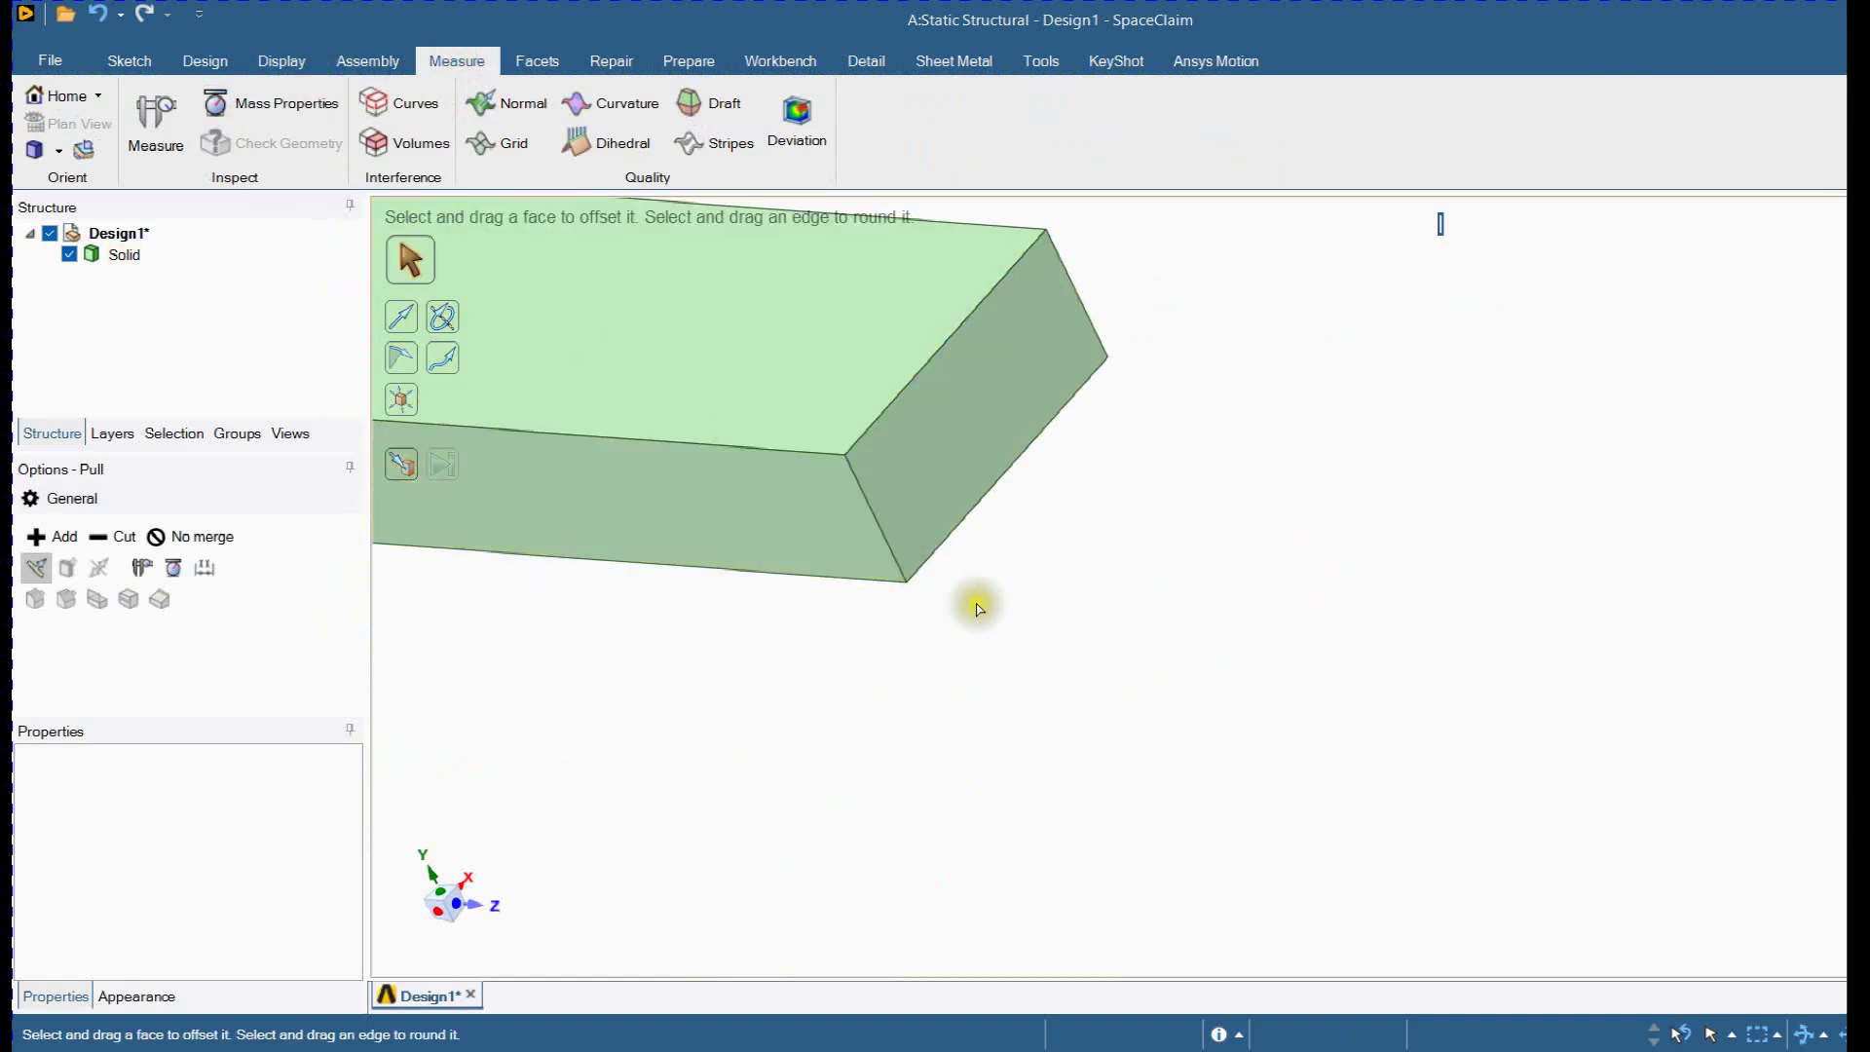
pyautogui.press('Escape')
pyautogui.click(876, 516)
pyautogui.click(876, 514)
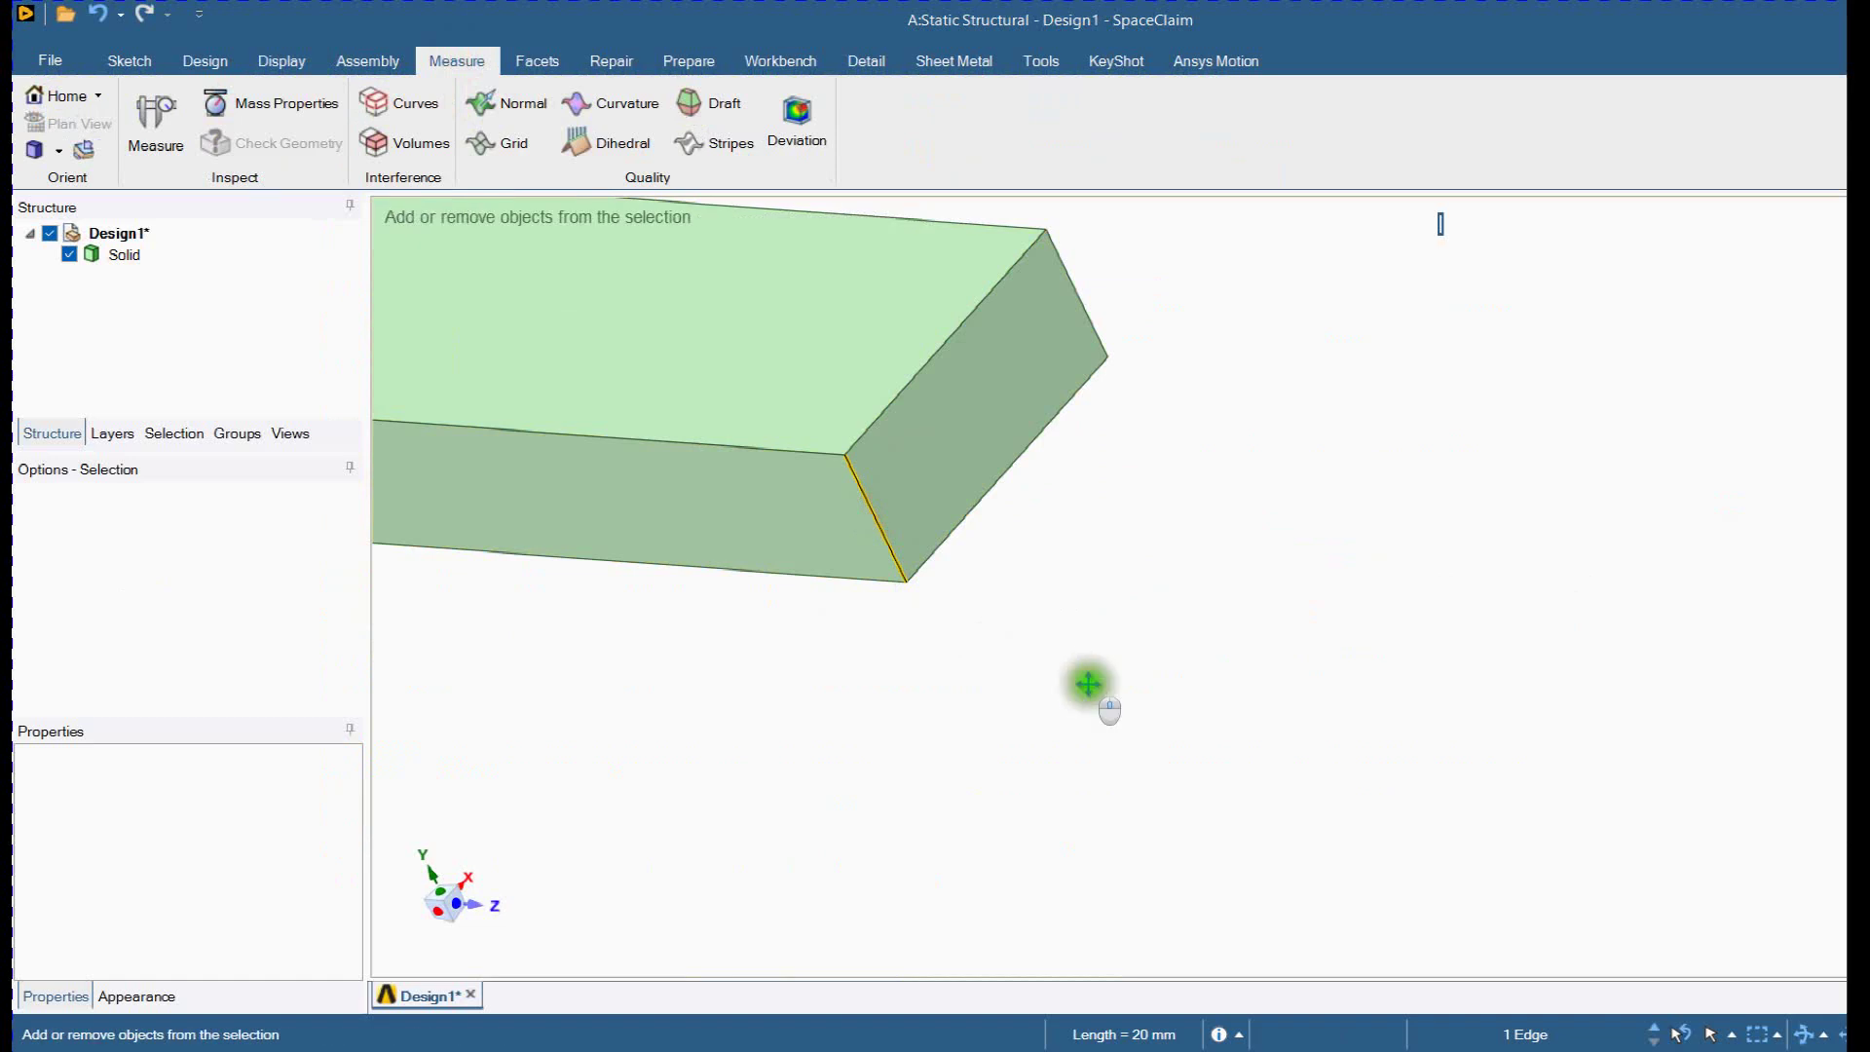
# - Measure the 45 mm section edge and the 1,000 mm bar length, then view the whole bar
pyautogui.keyDown('shift'); pyautogui.moveTo(1095, 686); pyautogui.dragTo(1183, 793, button='middle'); pyautogui.keyUp('shift')
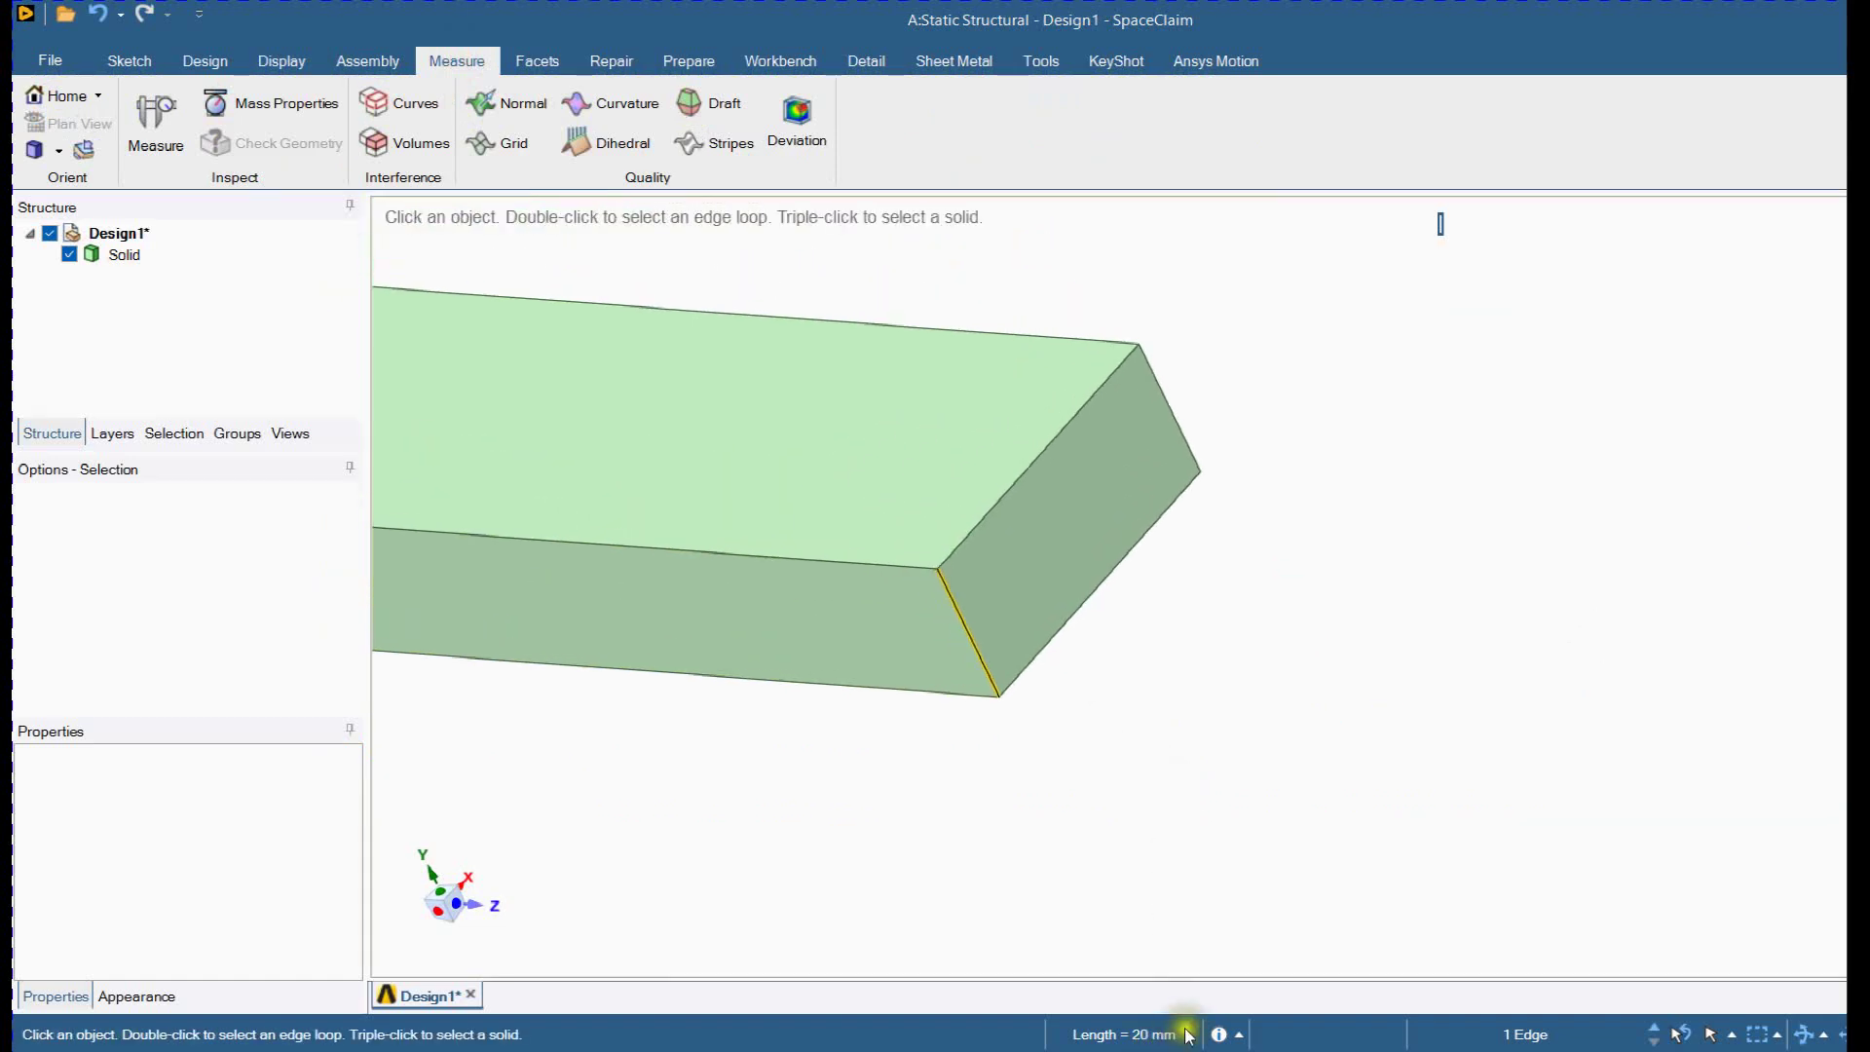
pyautogui.click(1103, 589)
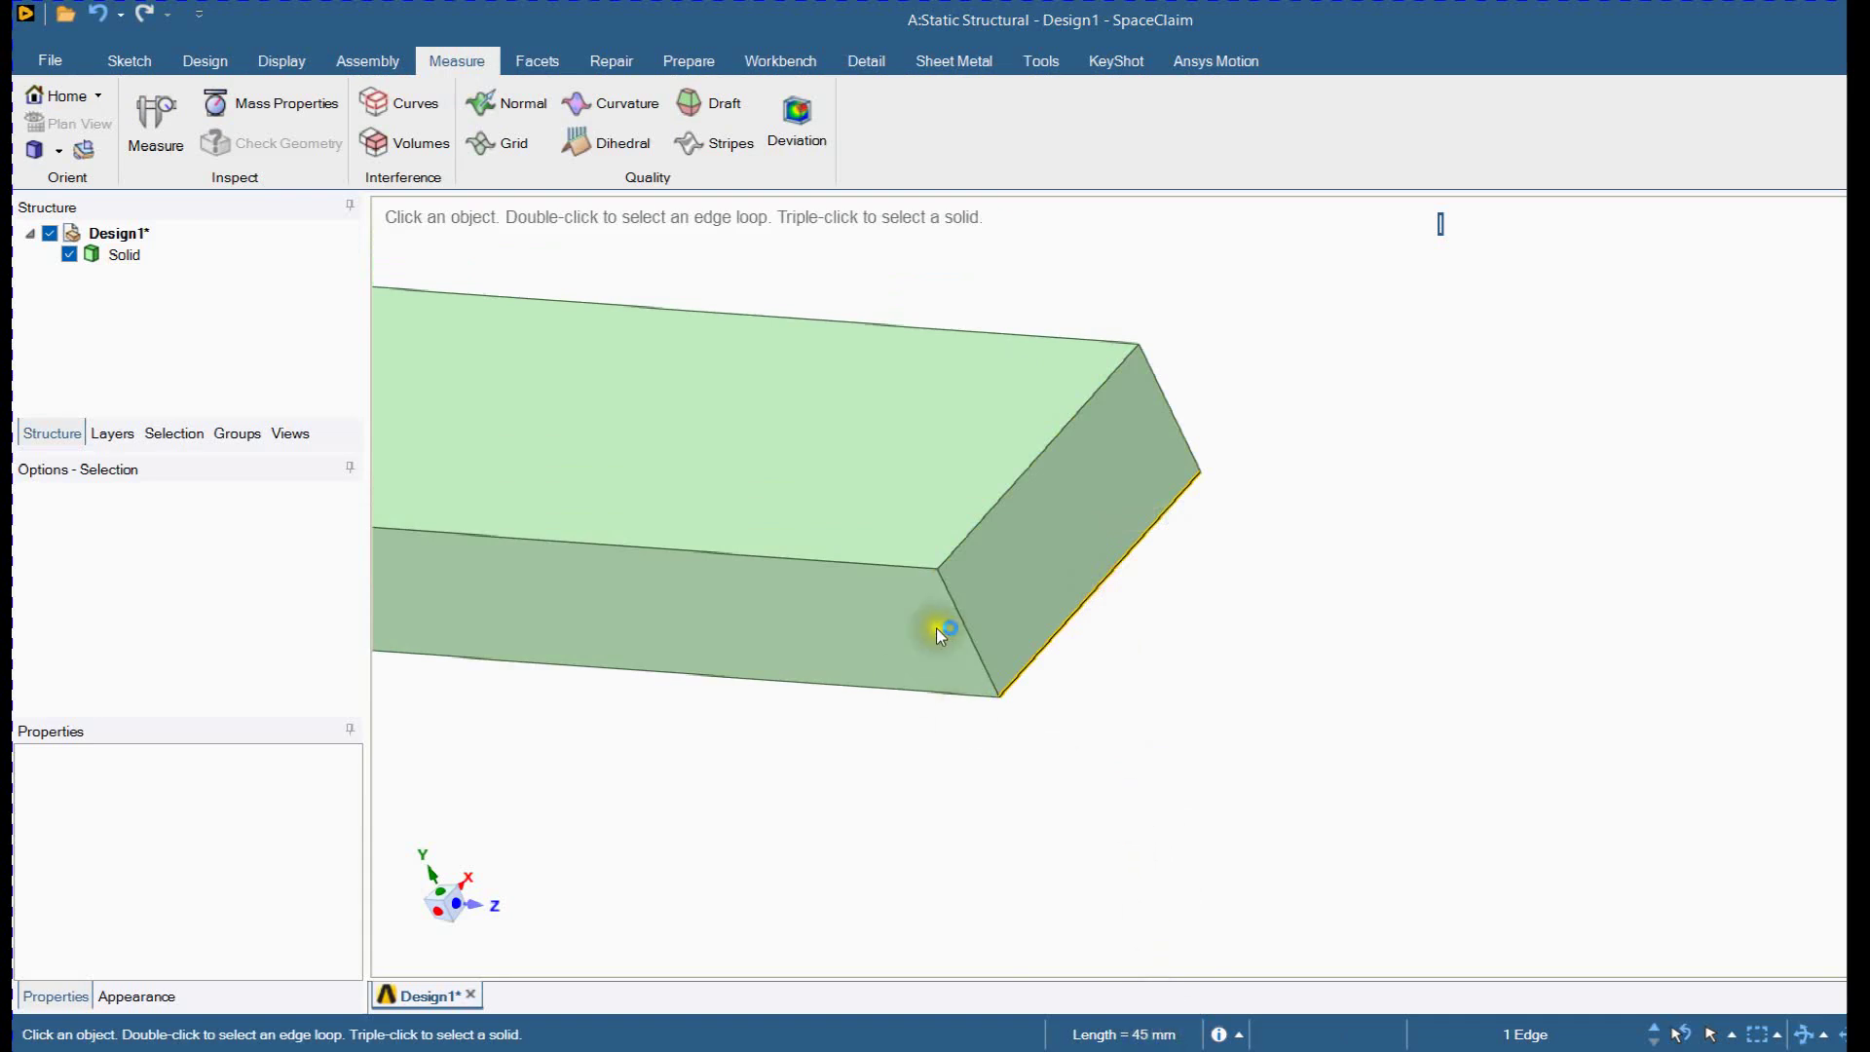
pyautogui.click(902, 563)
pyautogui.press('Escape')
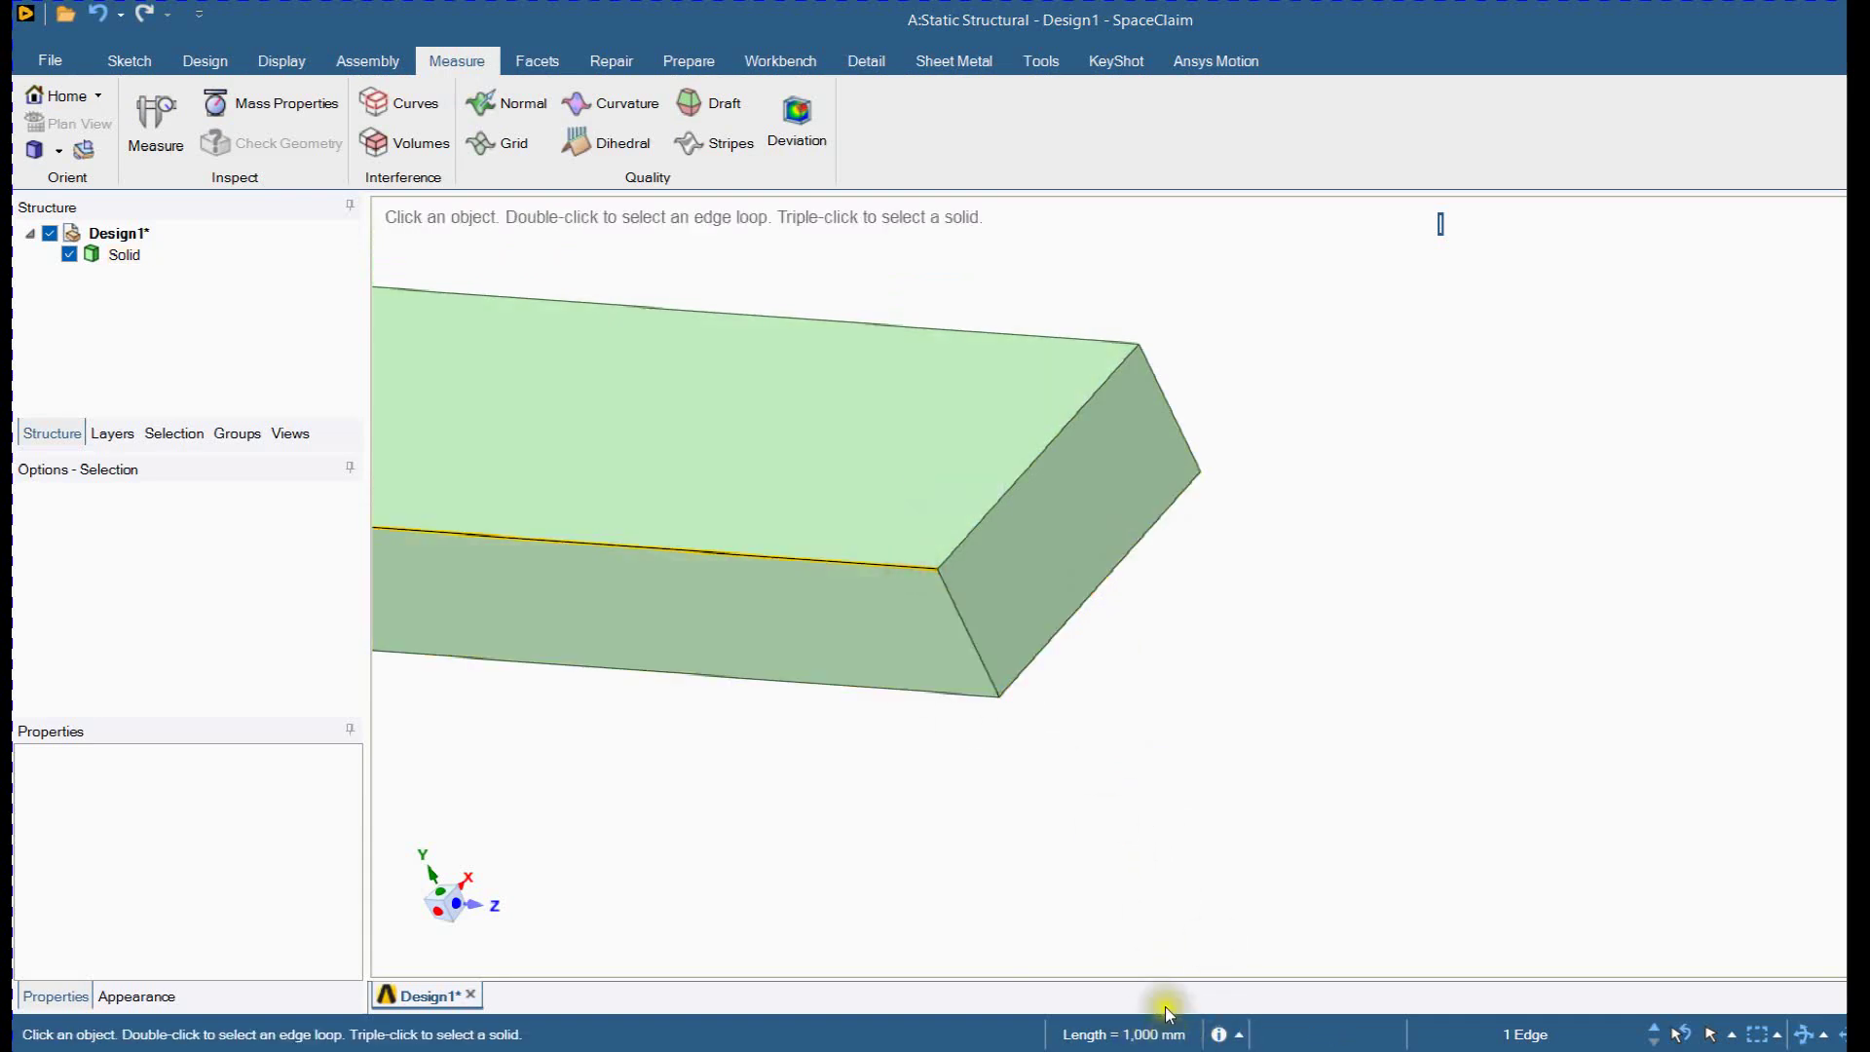
pyautogui.click(1139, 793)
pyautogui.scroll(-5, 1480, 650)
pyautogui.moveTo(1100, 575)
pyautogui.mouseDown(button='middle')
pyautogui.moveTo(1211, 596)
pyautogui.moveTo(1206, 546)
pyautogui.moveTo(1168, 628)
pyautogui.moveTo(1118, 584)
pyautogui.mouseUp(button='middle')
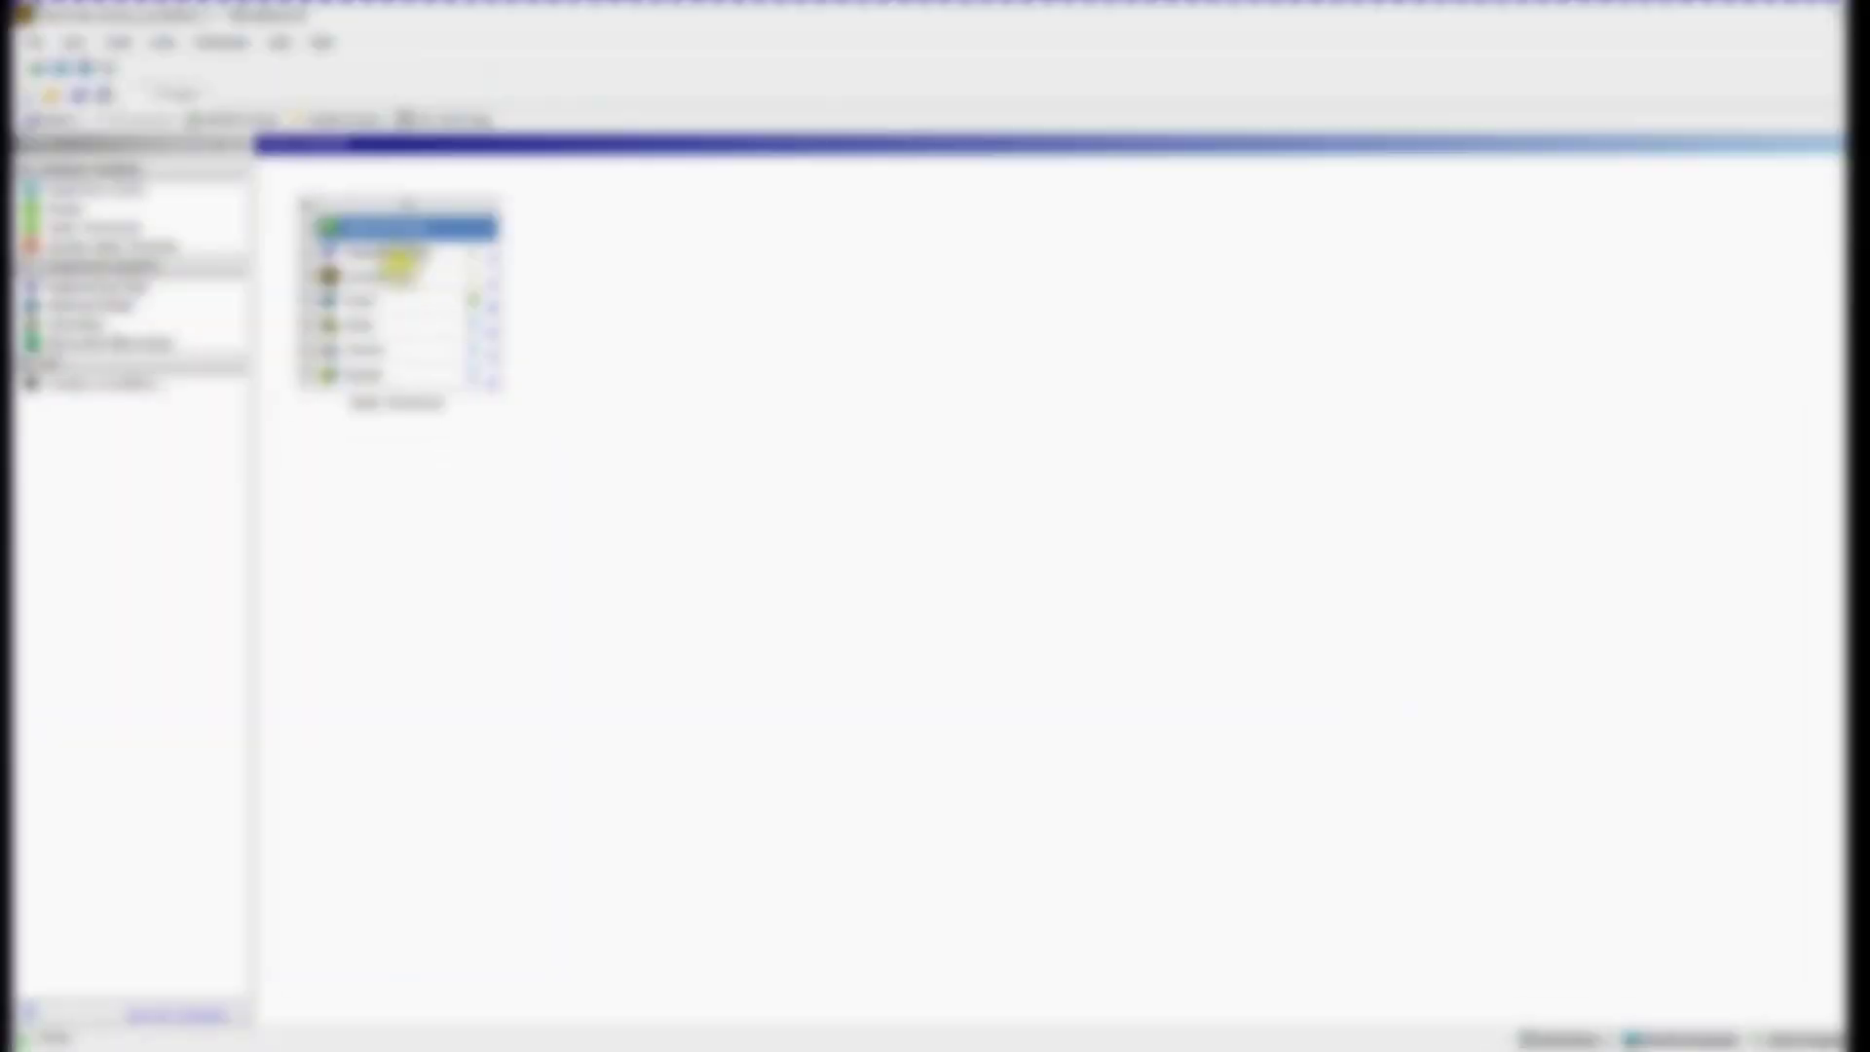
# - In Engineering Data, add a new material named 'stainless-steel', copying the name from the problem page
pyautogui.click(395, 254)
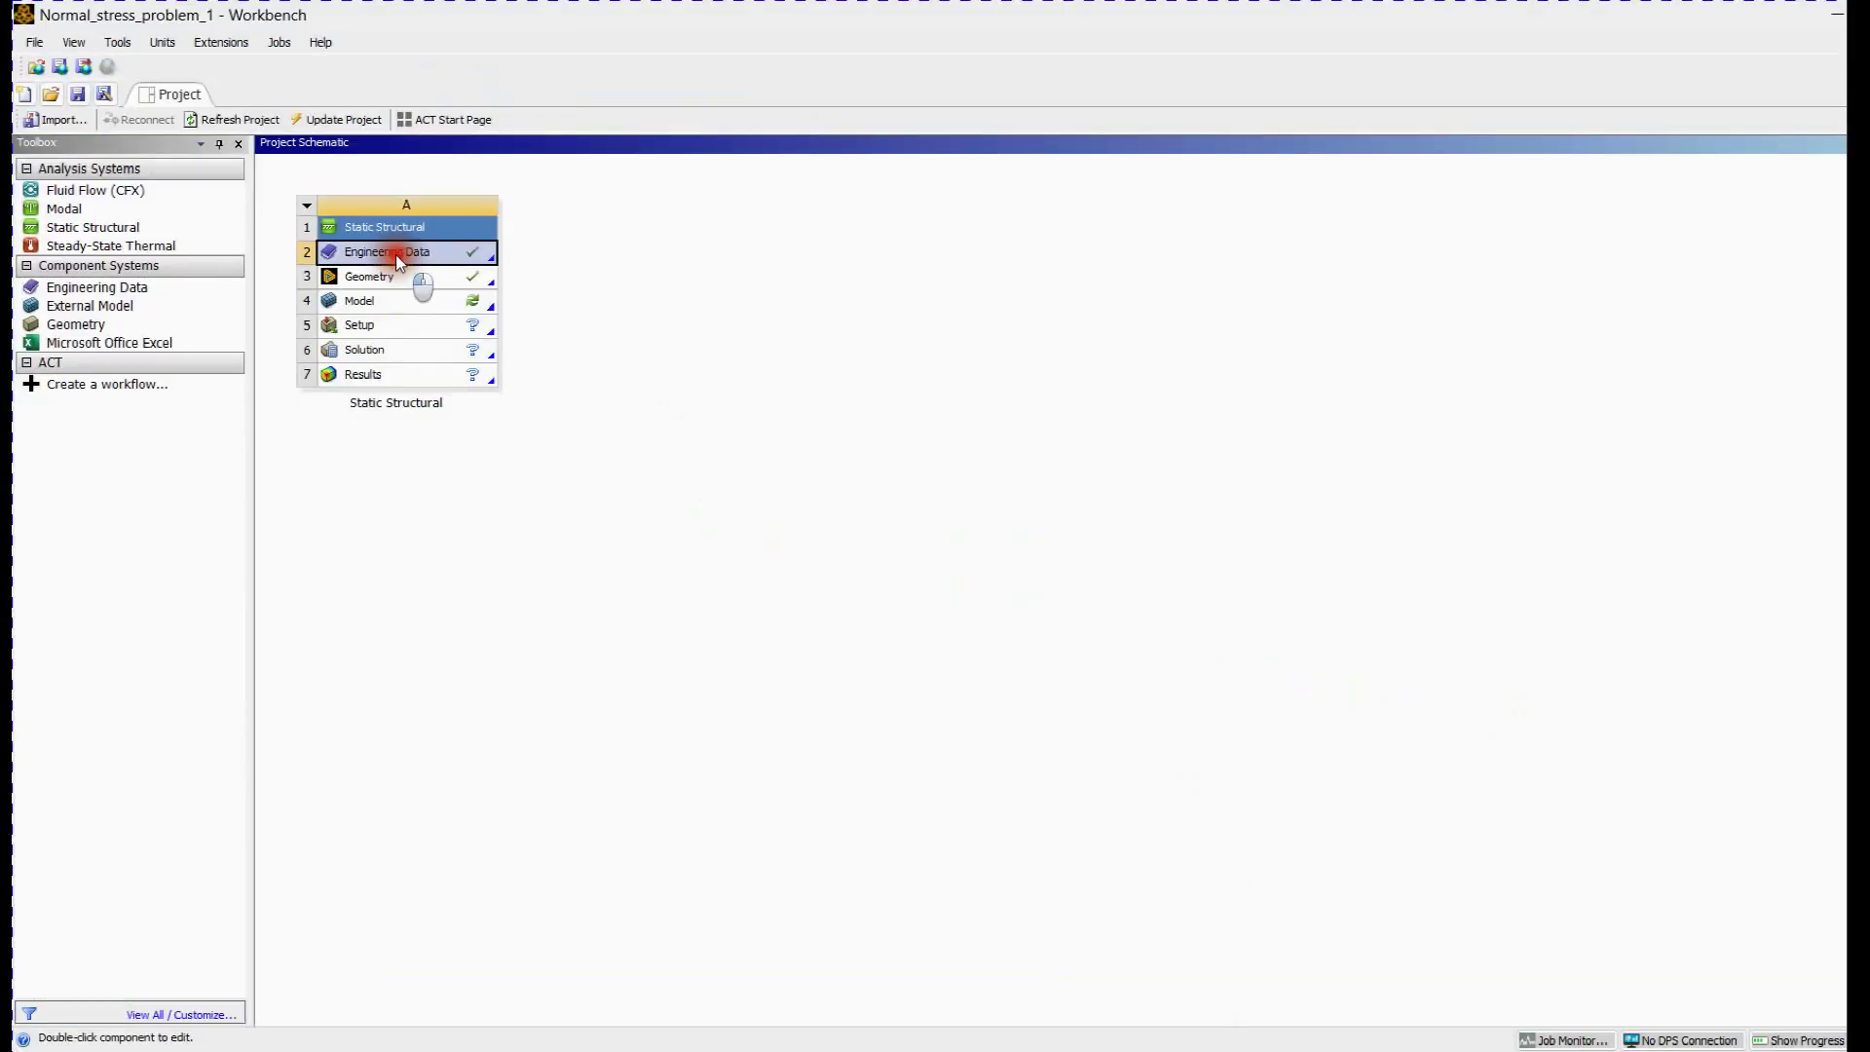
pyautogui.doubleClick(395, 254)
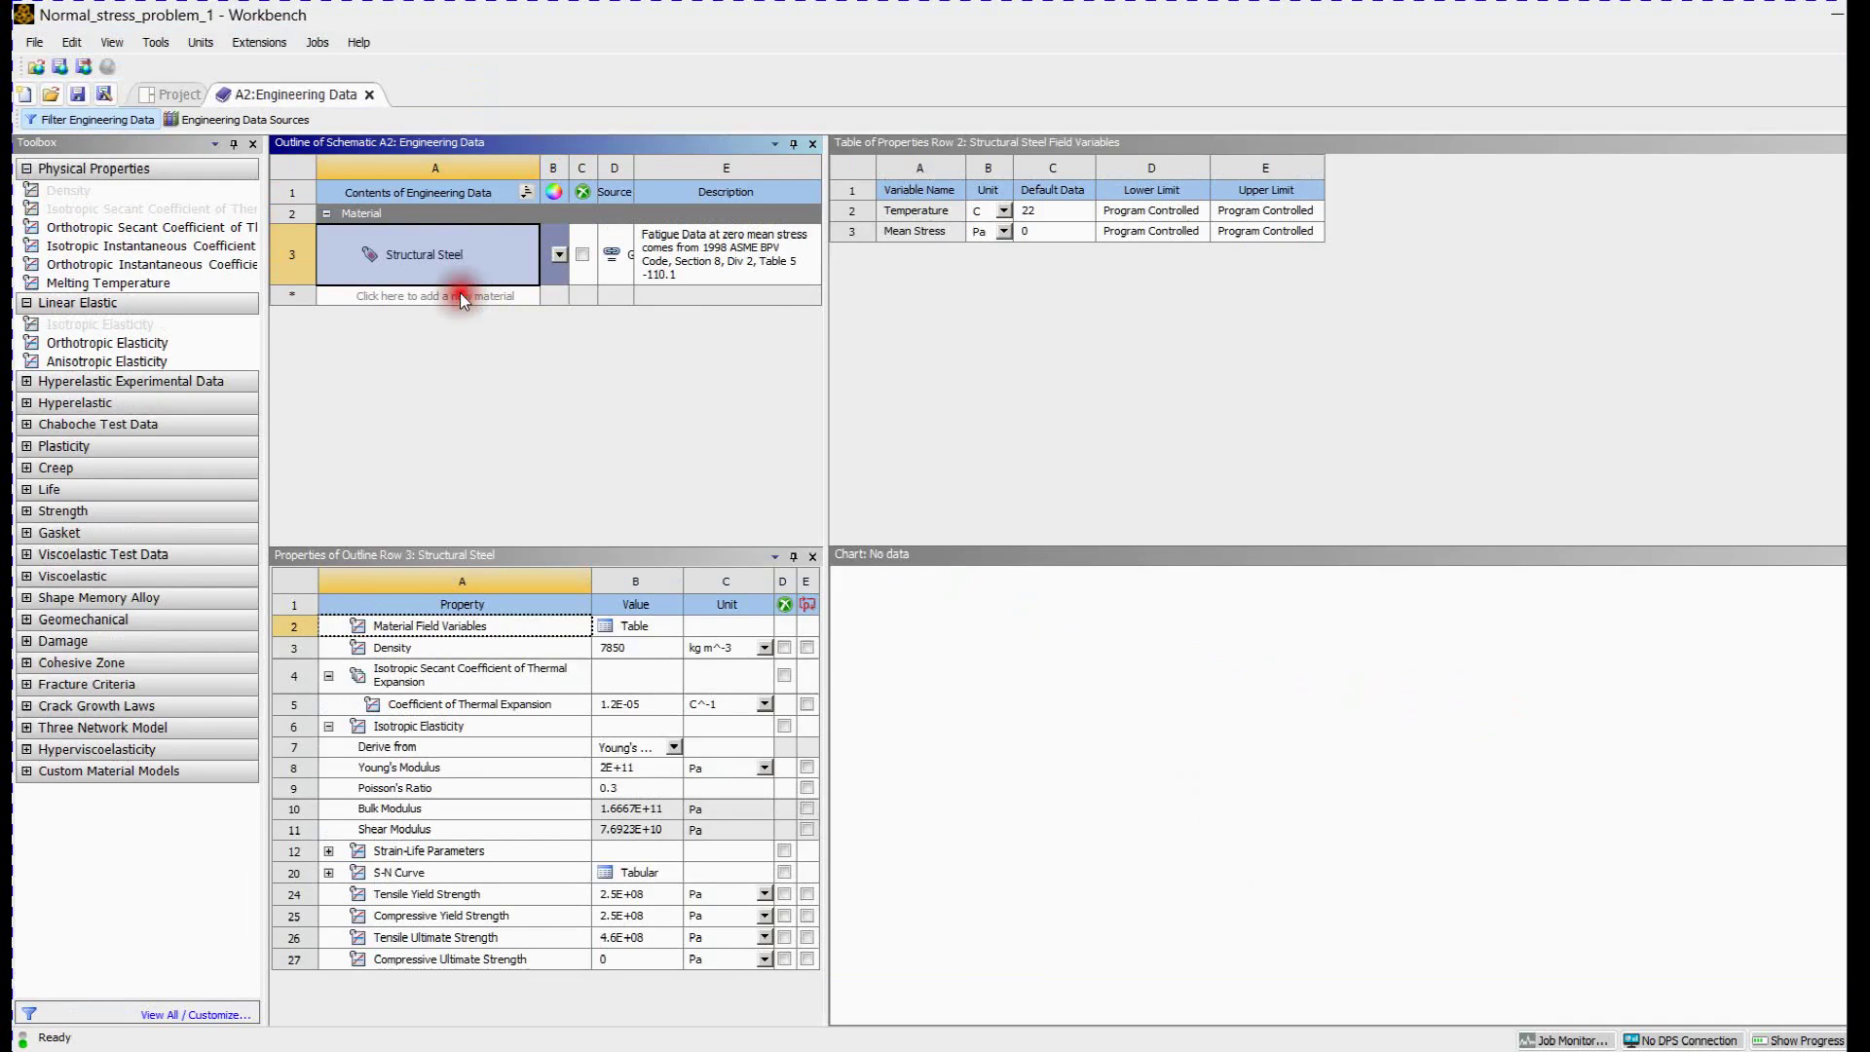
pyautogui.click(460, 295)
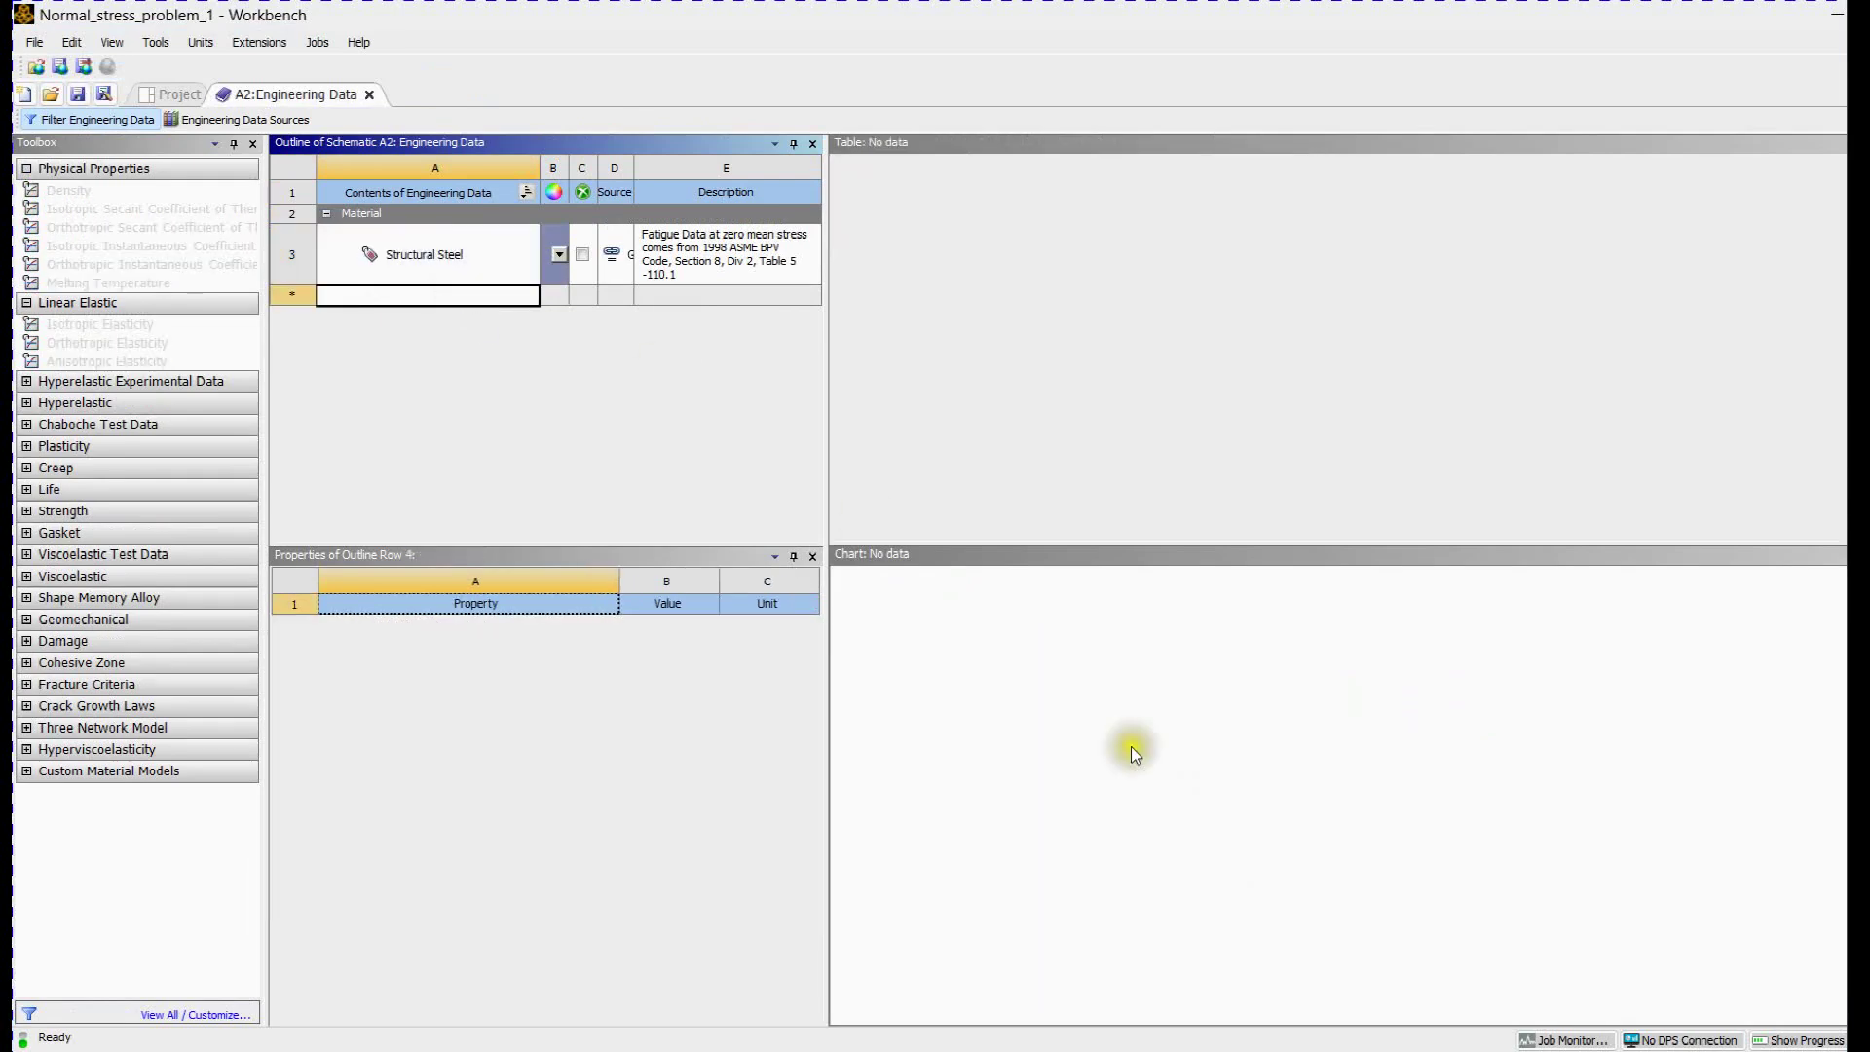
pyautogui.click(1285, 949)
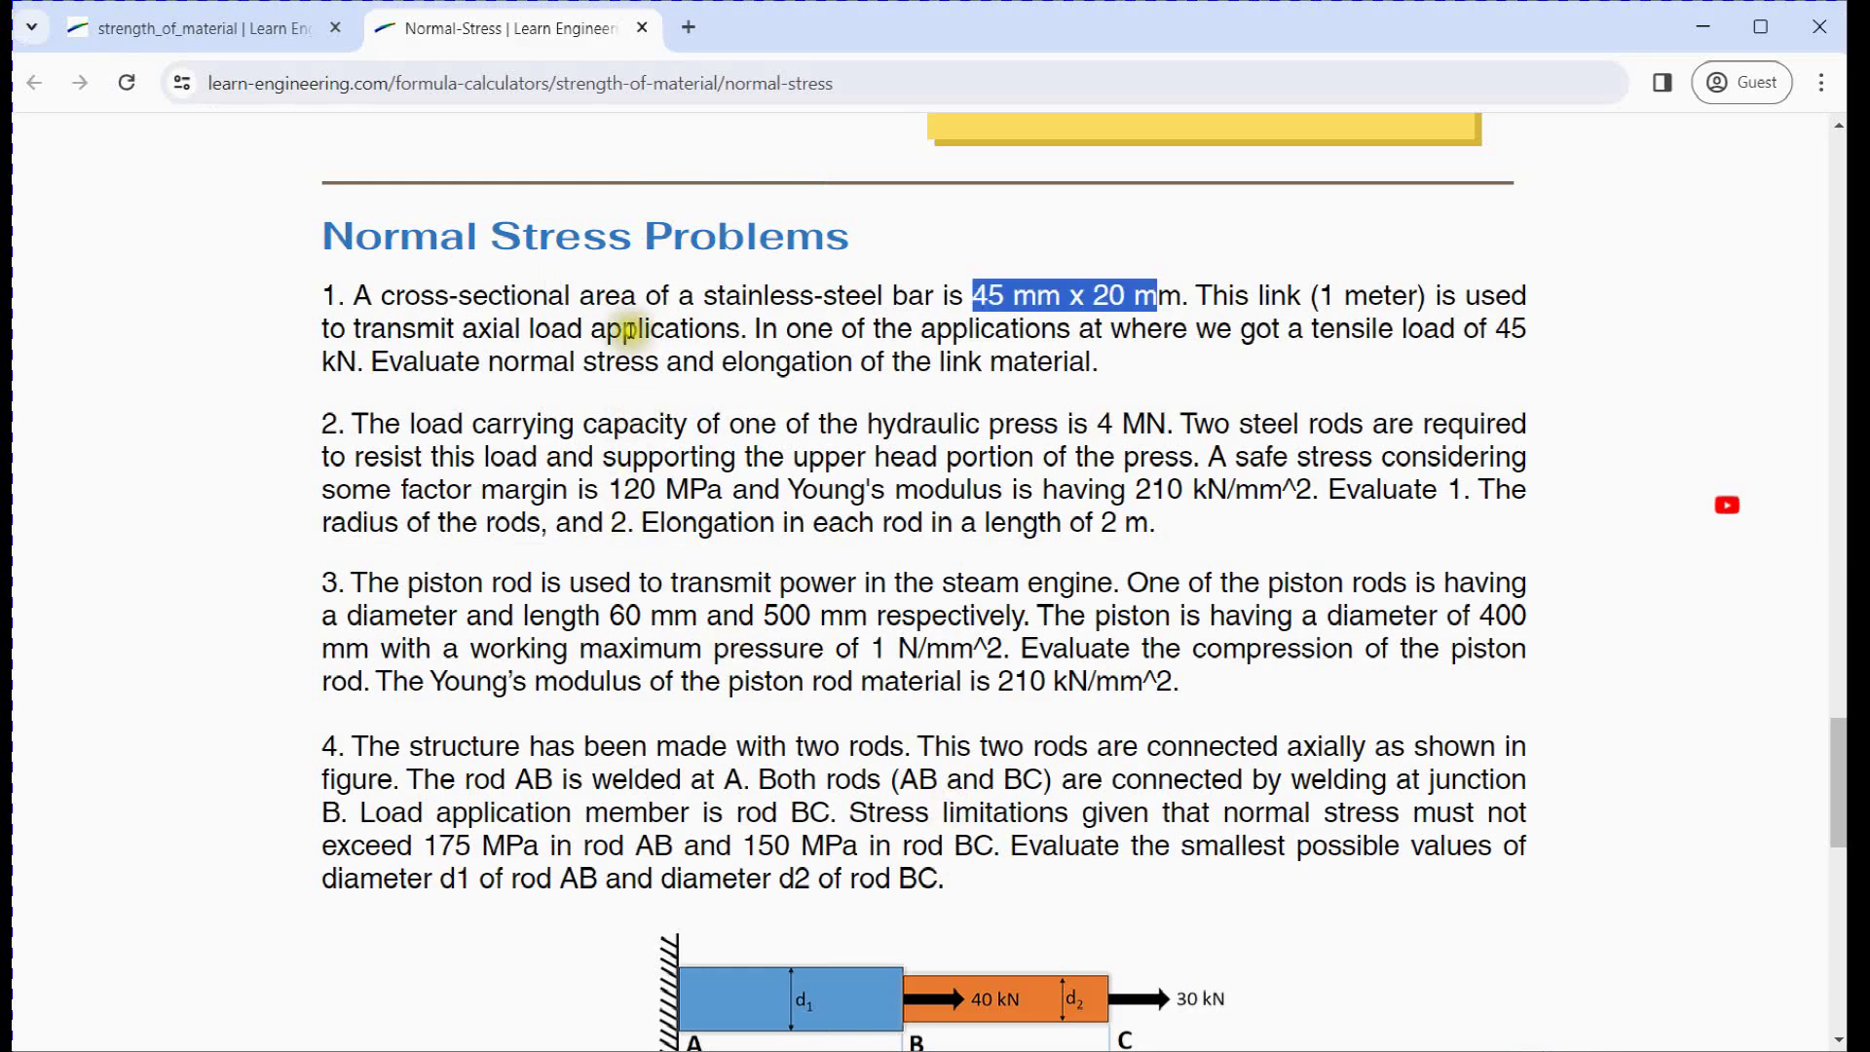
pyautogui.moveTo(705, 296); pyautogui.dragTo(881, 297)
pyautogui.rightClick(869, 319)
pyautogui.click(890, 325)
pyautogui.hotkey('alt', 'Tab')
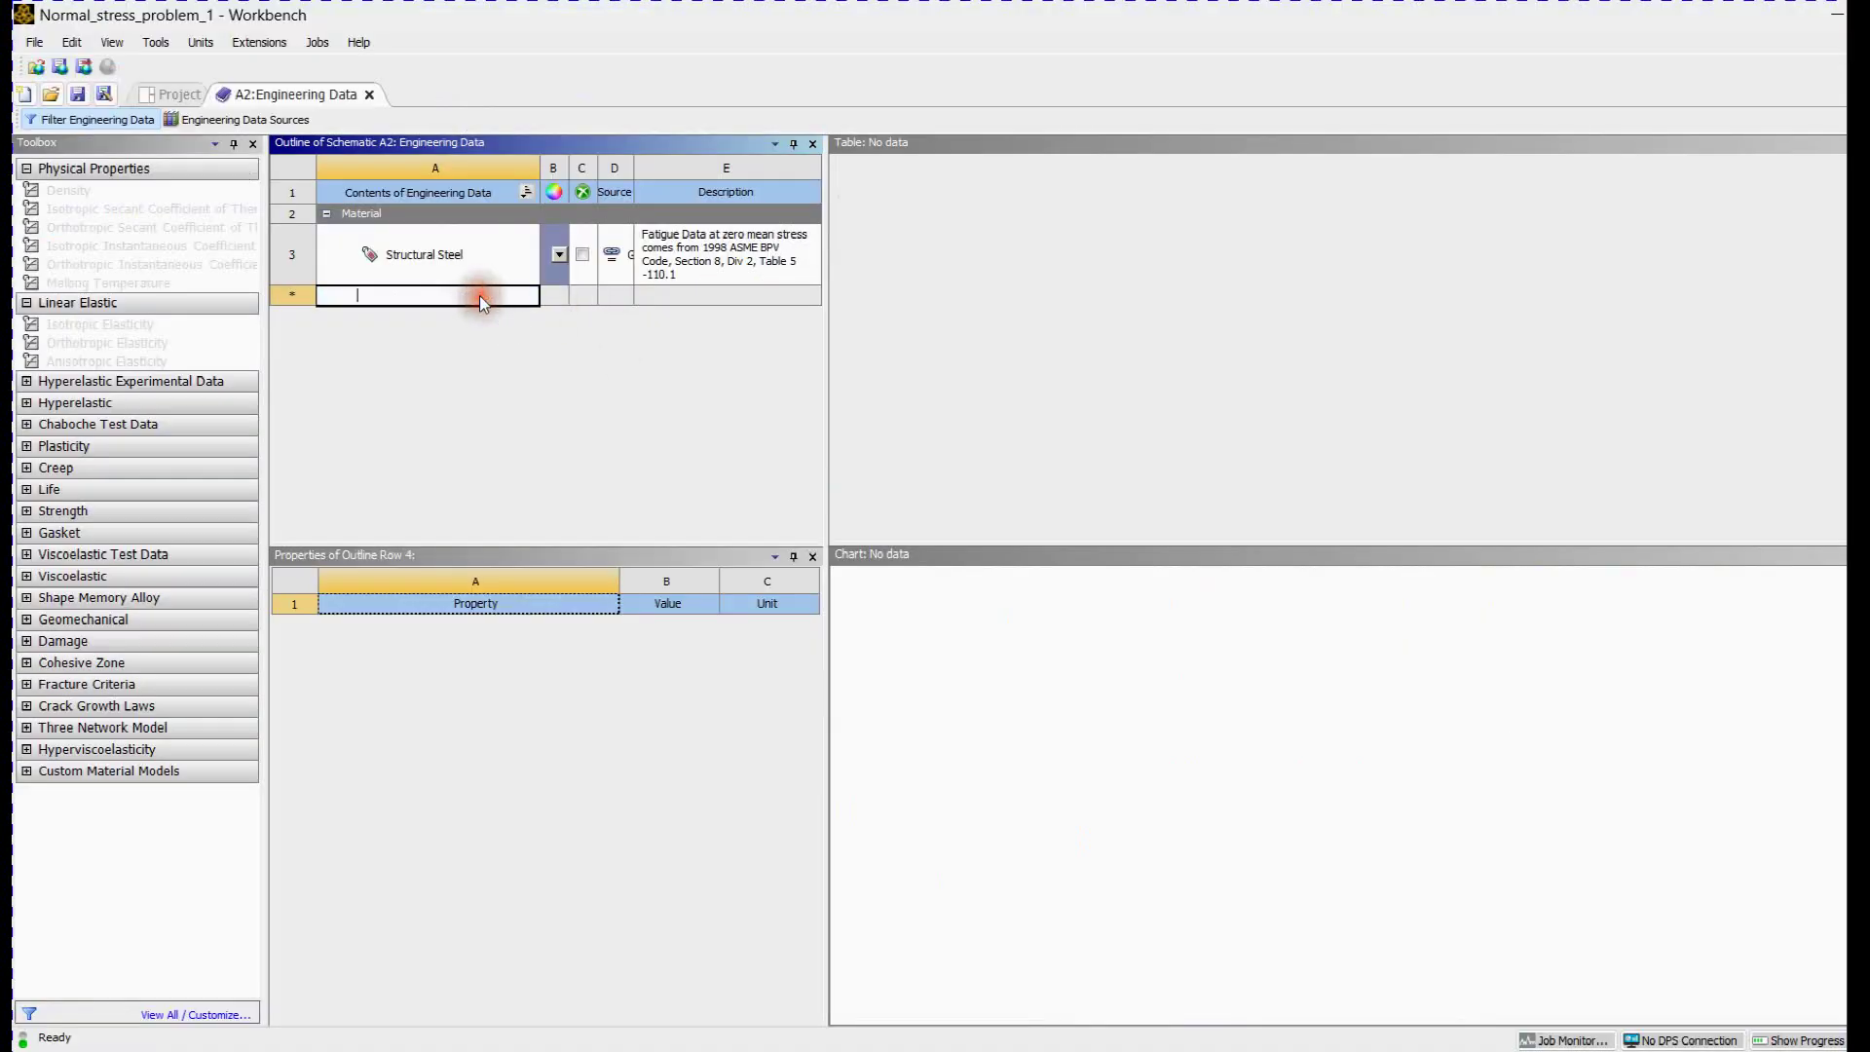
pyautogui.click(494, 434)
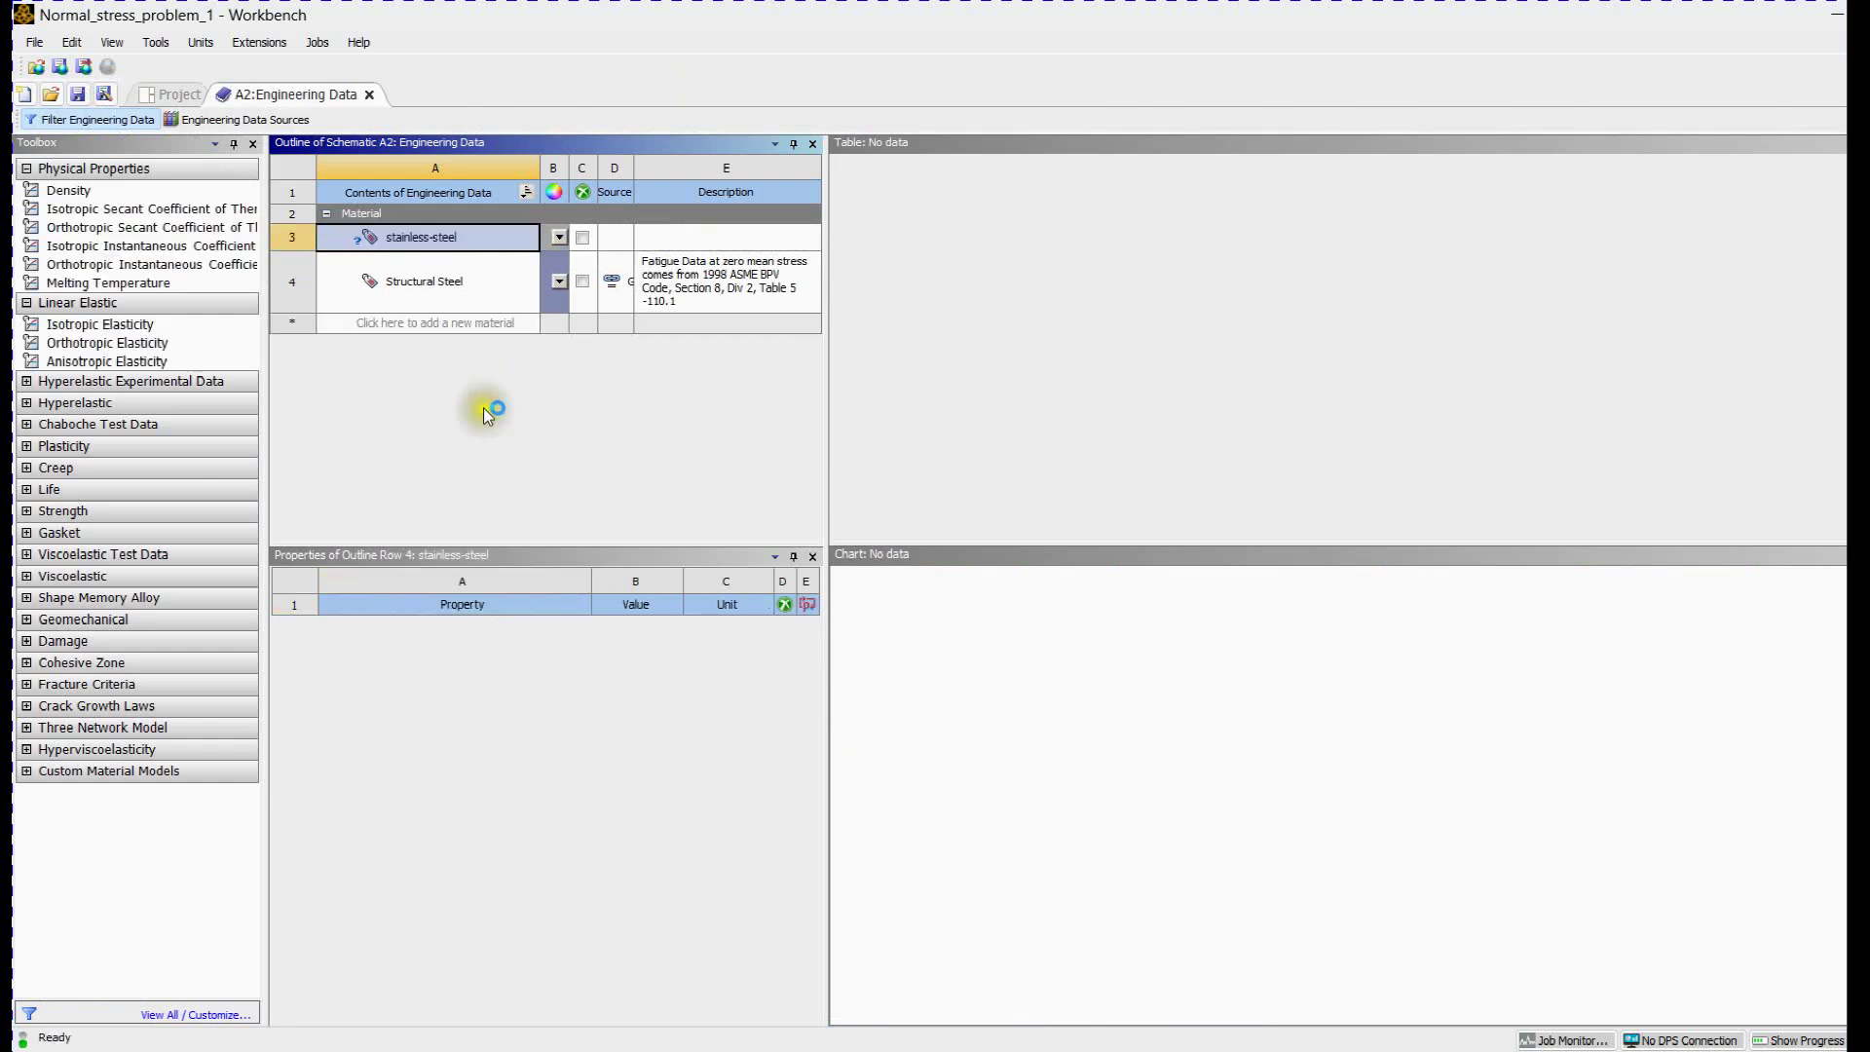
# - Give stainless-steel Isotropic Elasticity and set its Young's Modulus unit to MPa
pyautogui.moveTo(100, 324); pyautogui.dragTo(424, 244)
pyautogui.click(422, 238)
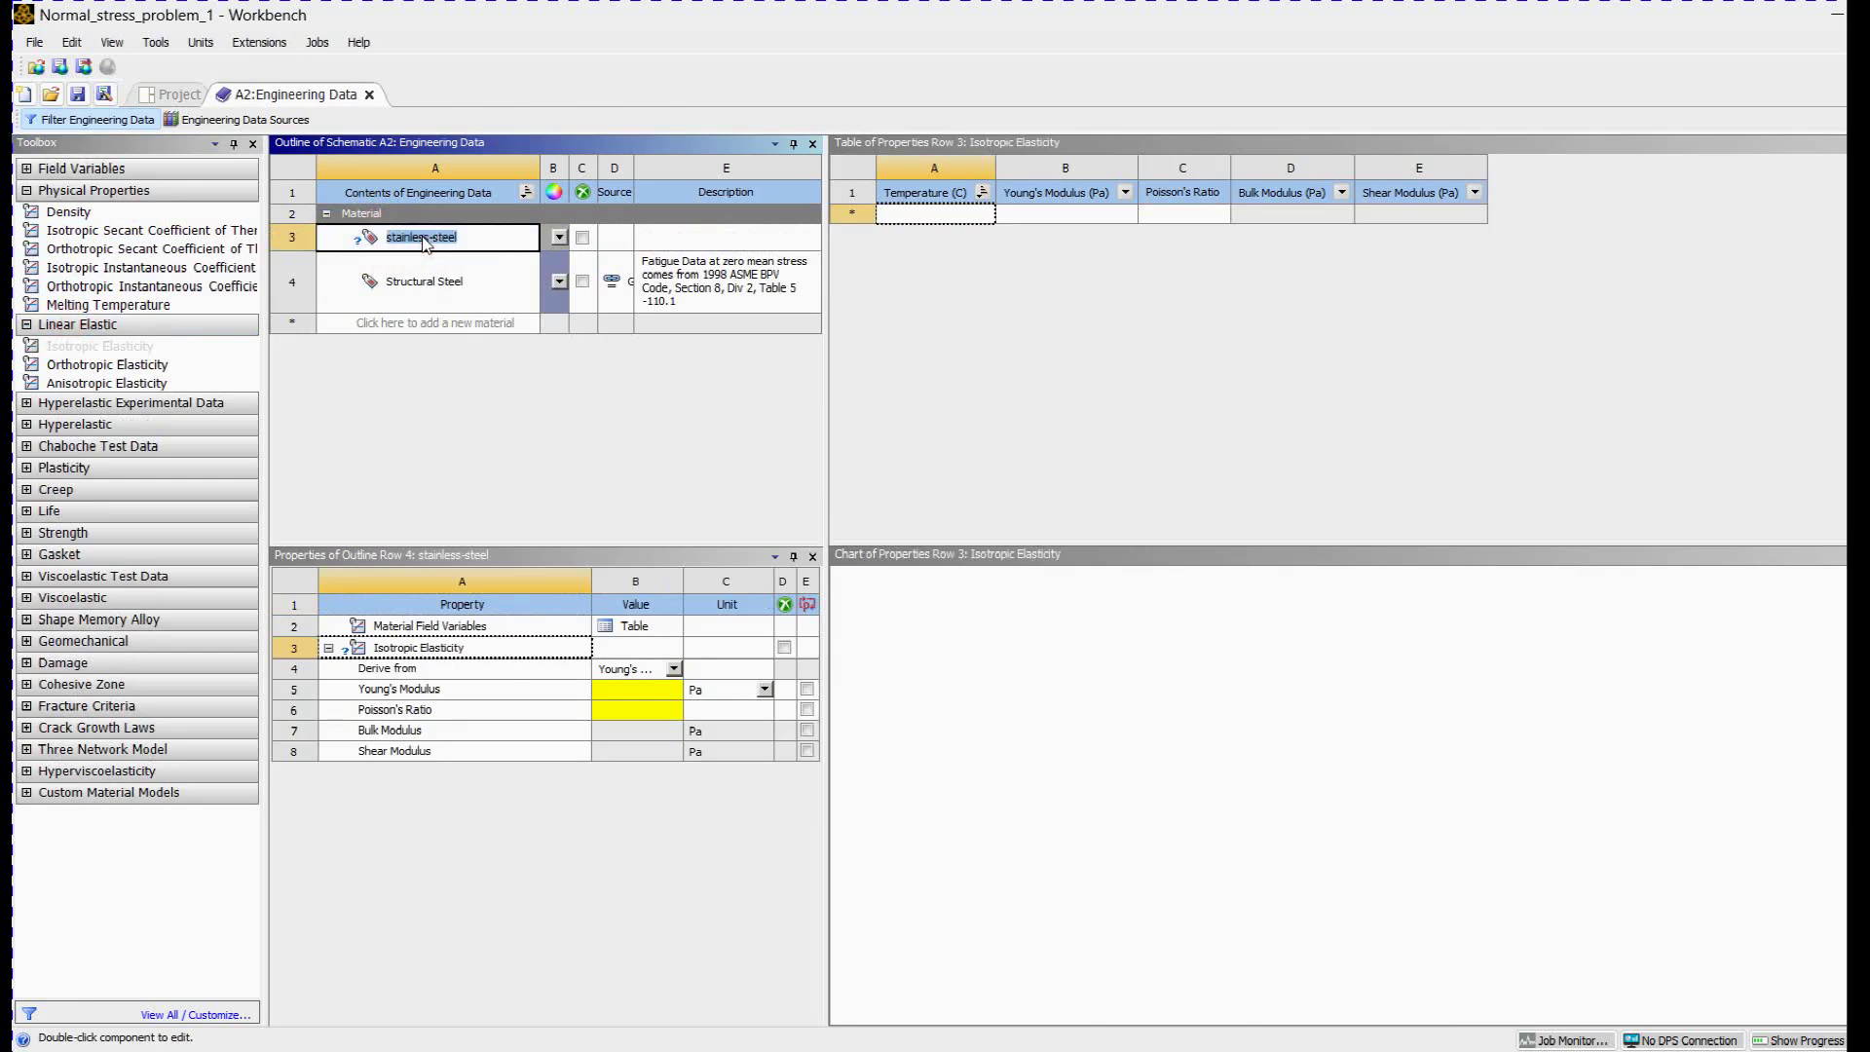
pyautogui.click(765, 691)
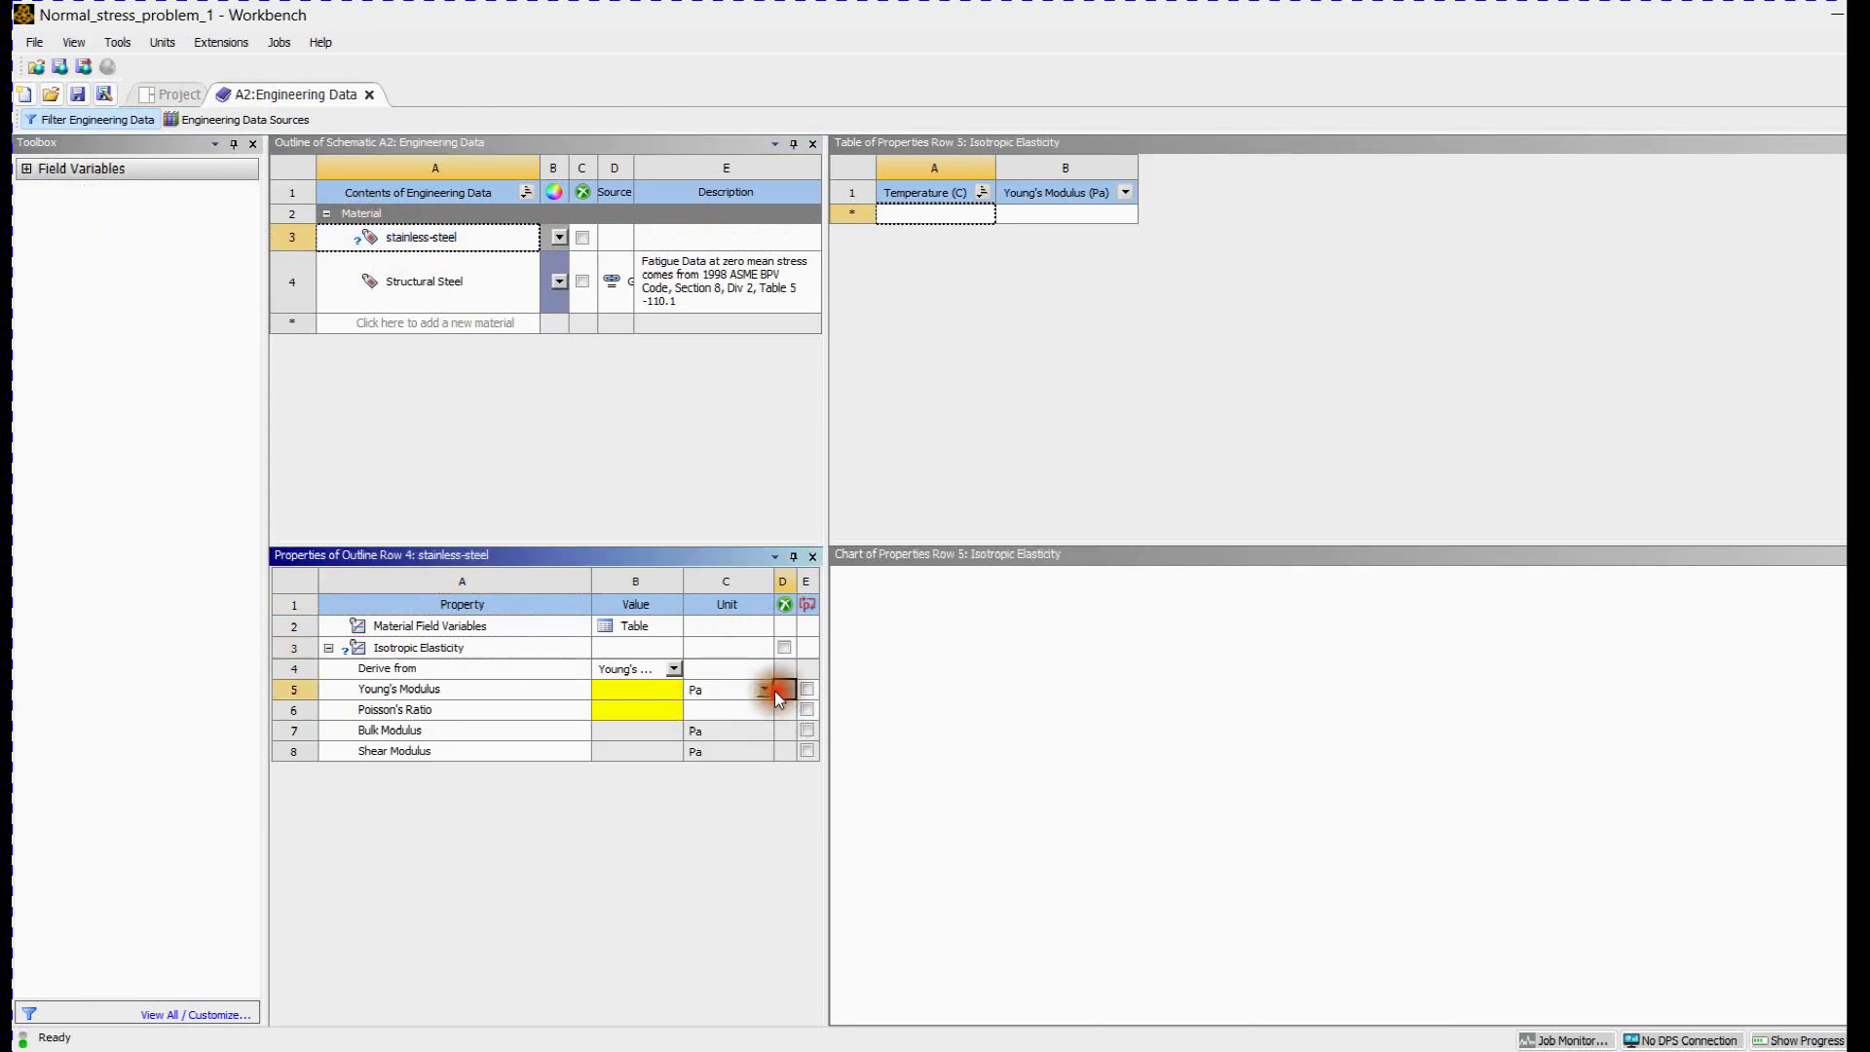
pyautogui.click(766, 690)
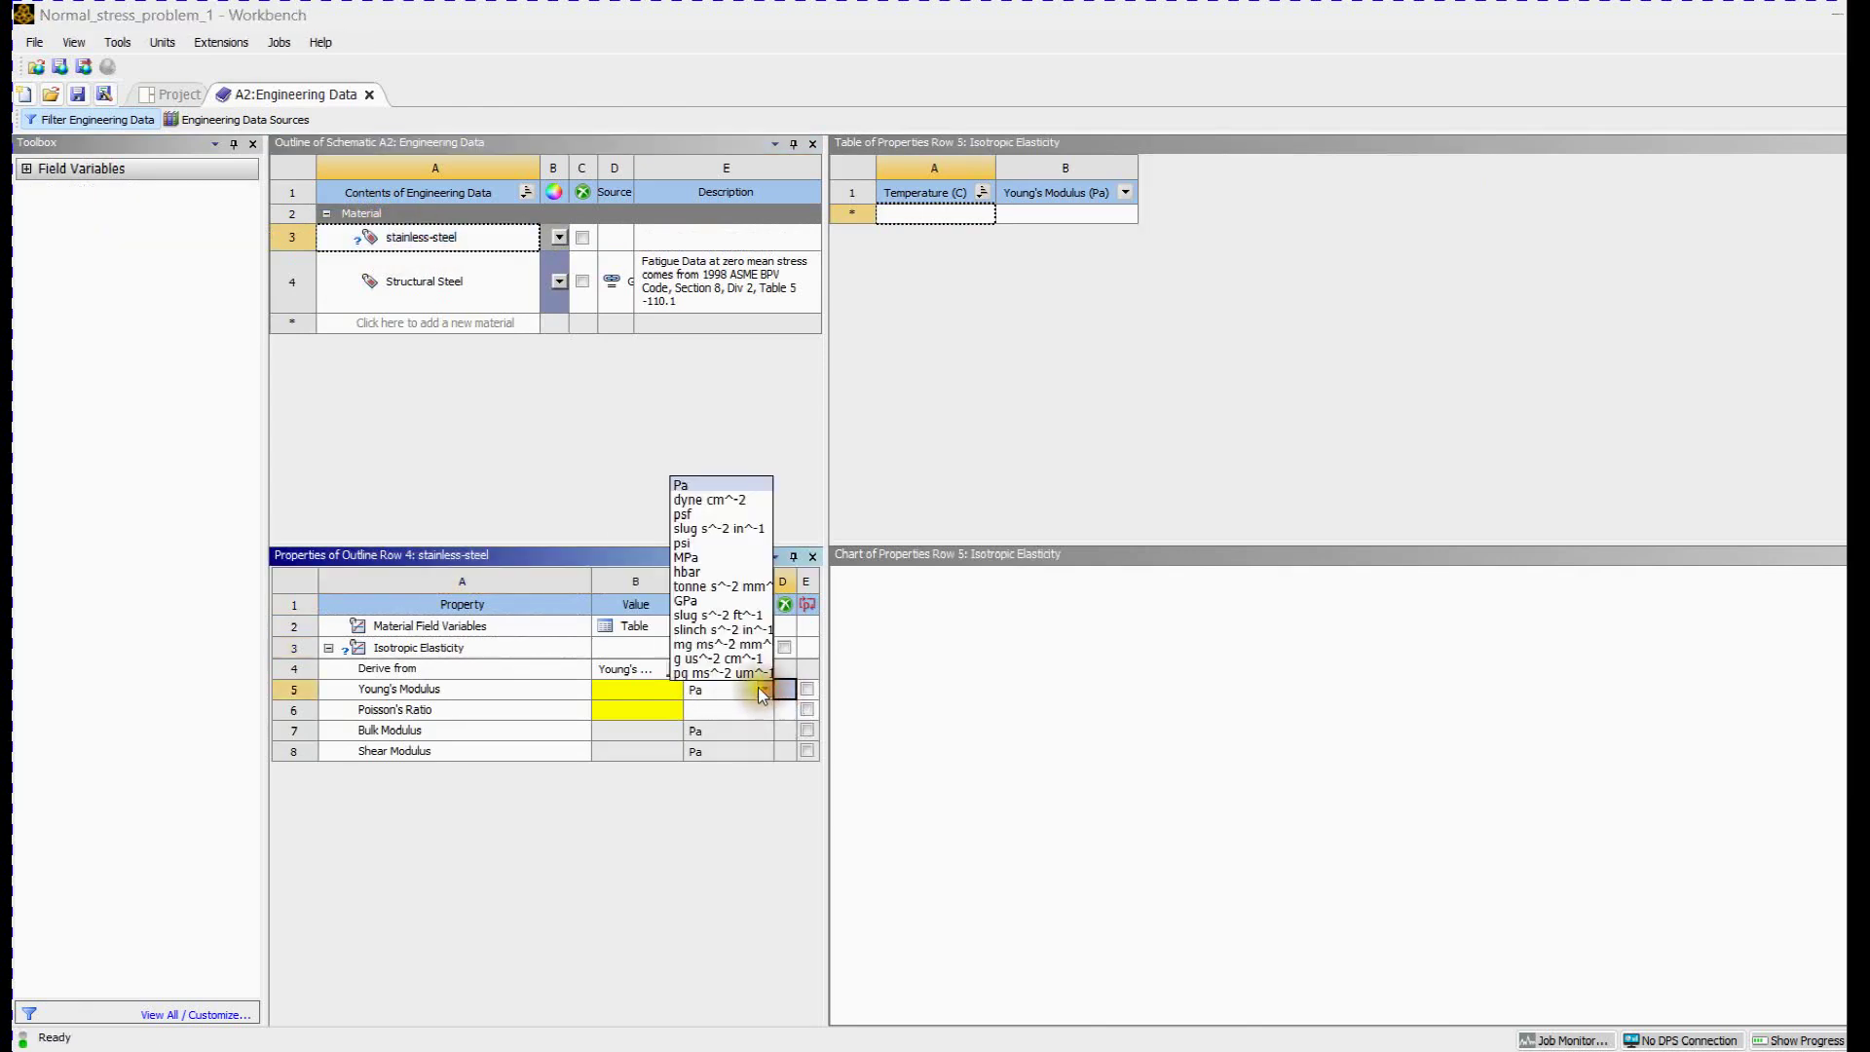
pyautogui.click(698, 559)
# - Choose Steel (mild) in the Young's Modulus calculator and highlight its 200 GPa value
pyautogui.click(1287, 1034)
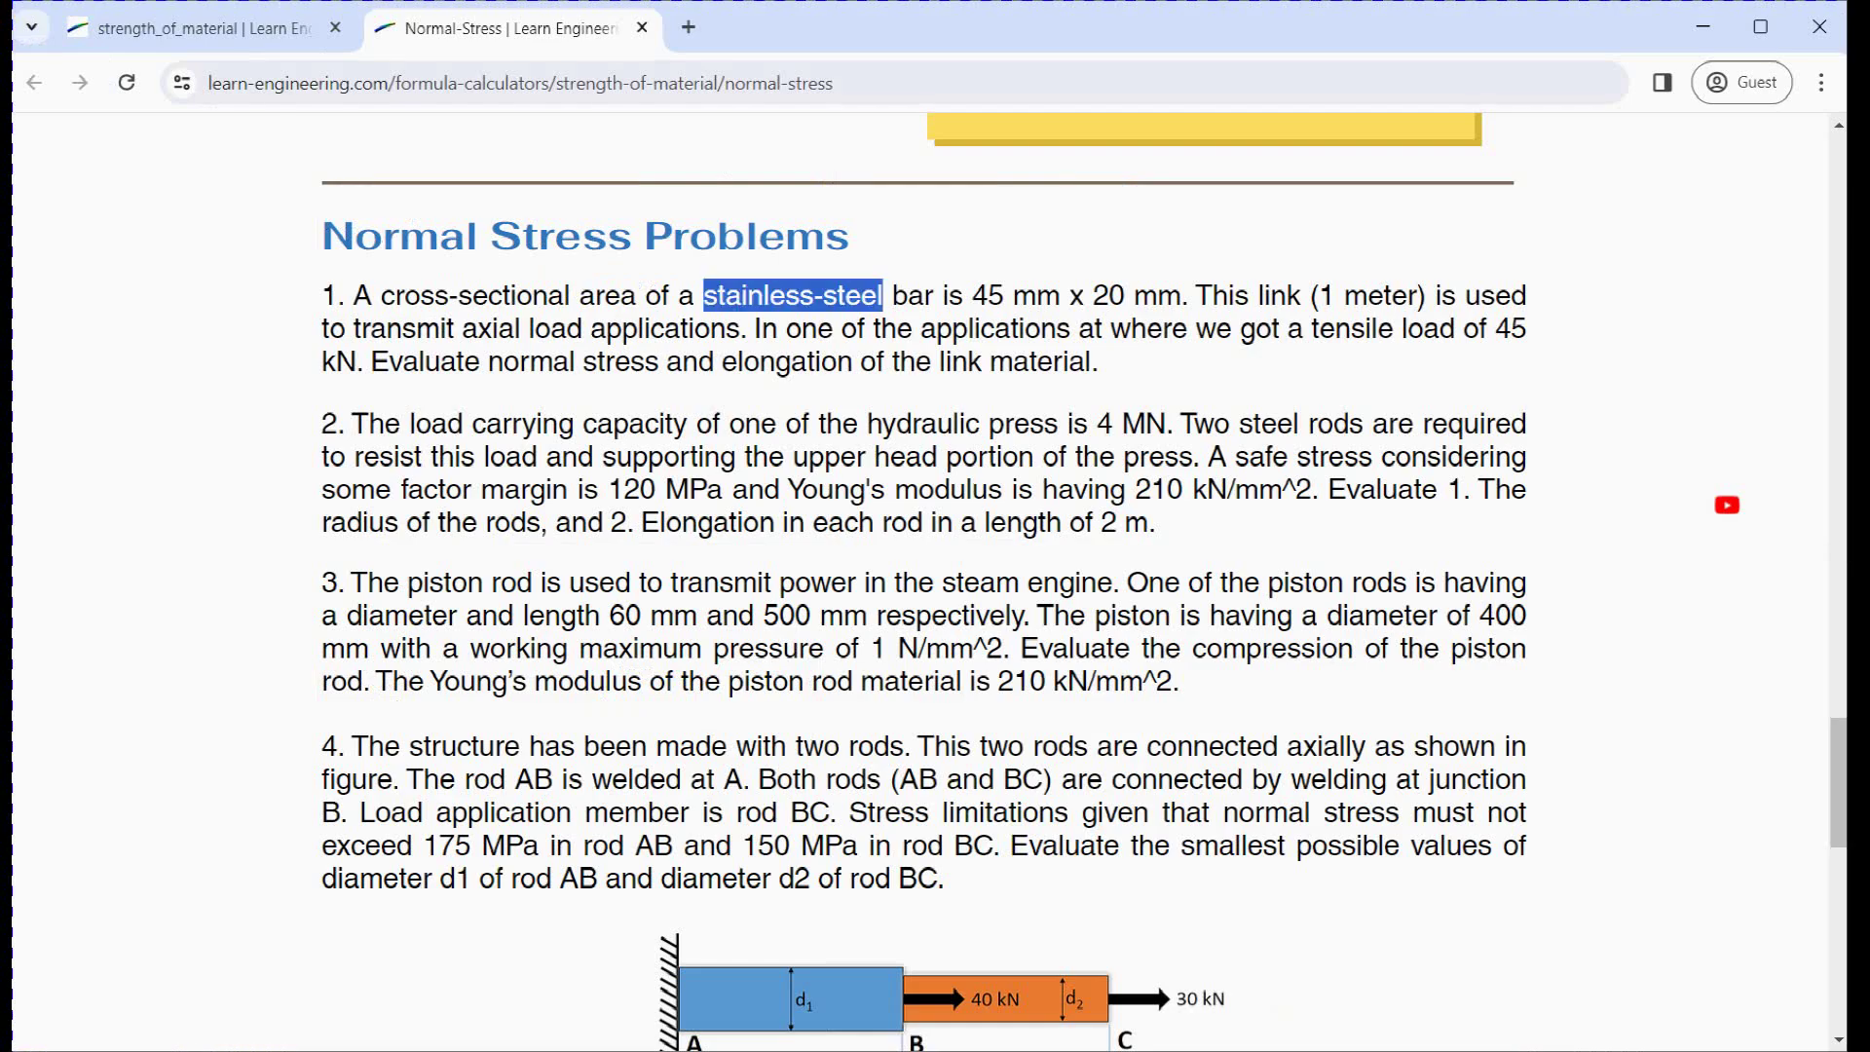
pyautogui.click(1212, 658)
pyautogui.scroll(15, 1212, 657)
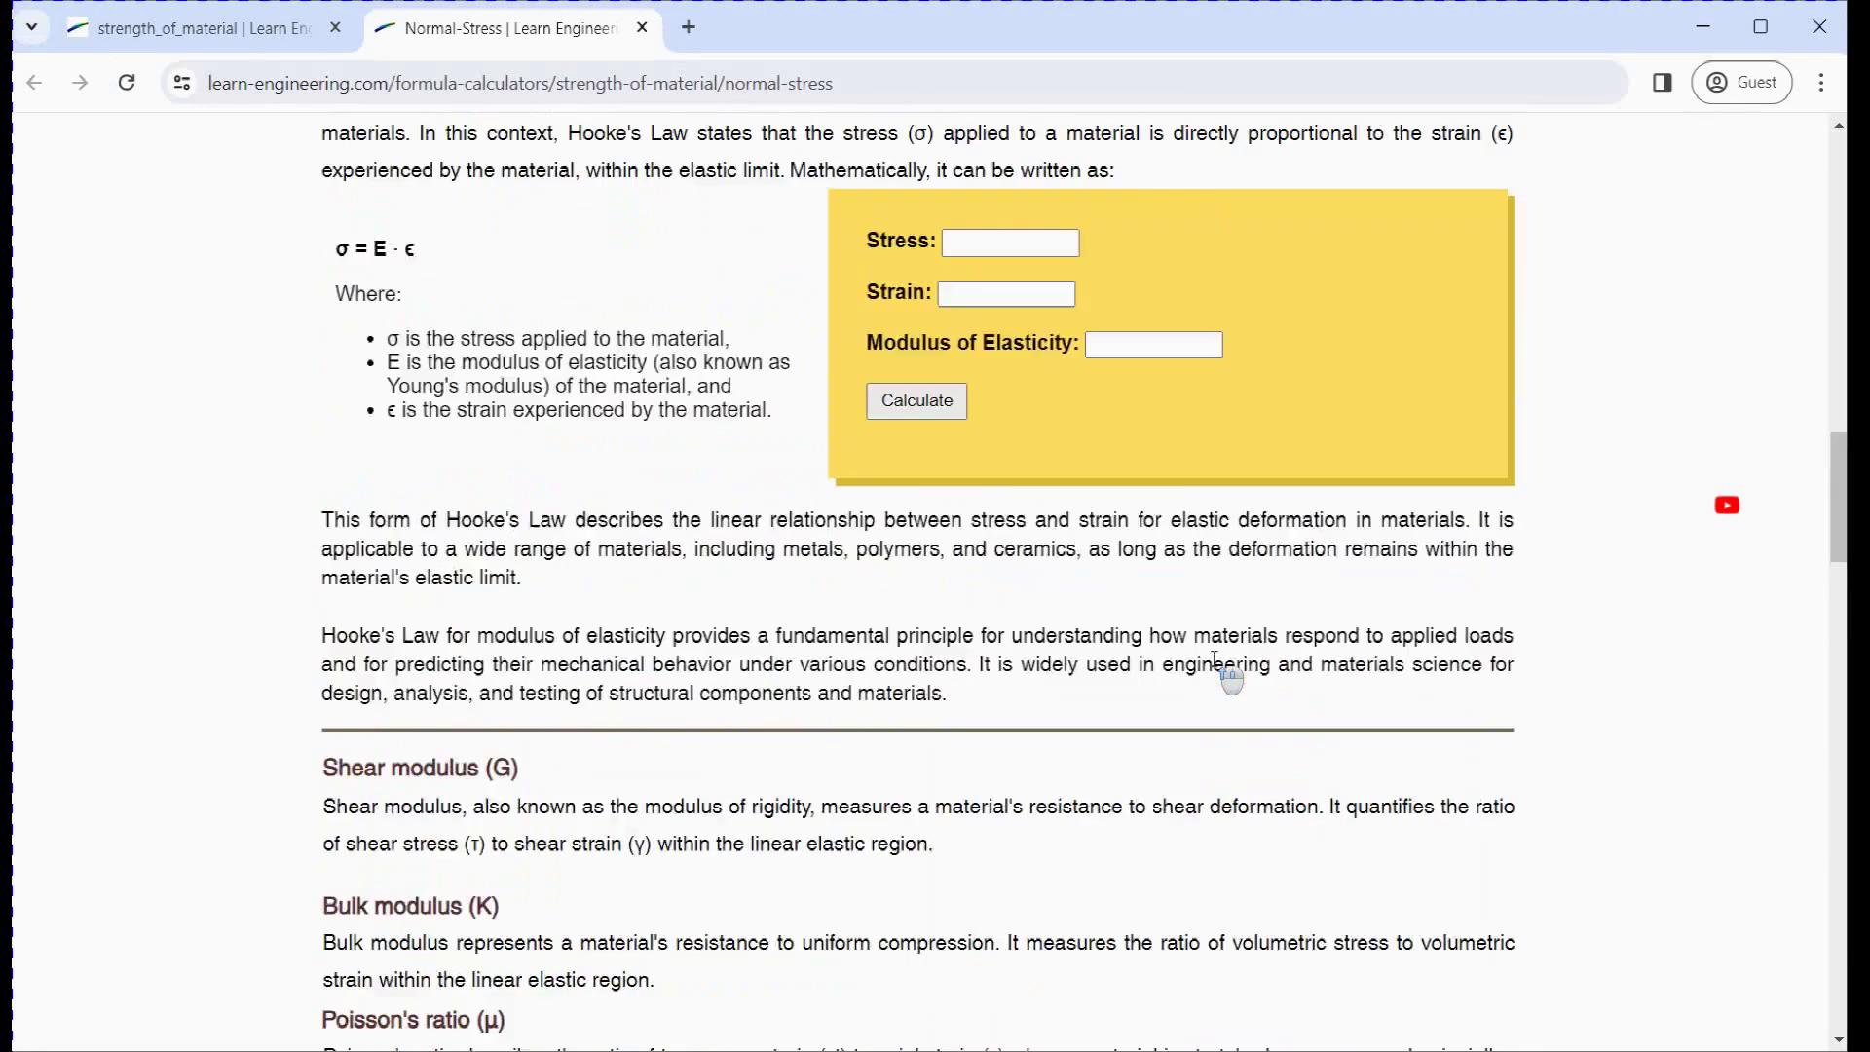
pyautogui.scroll(-3, 1220, 654)
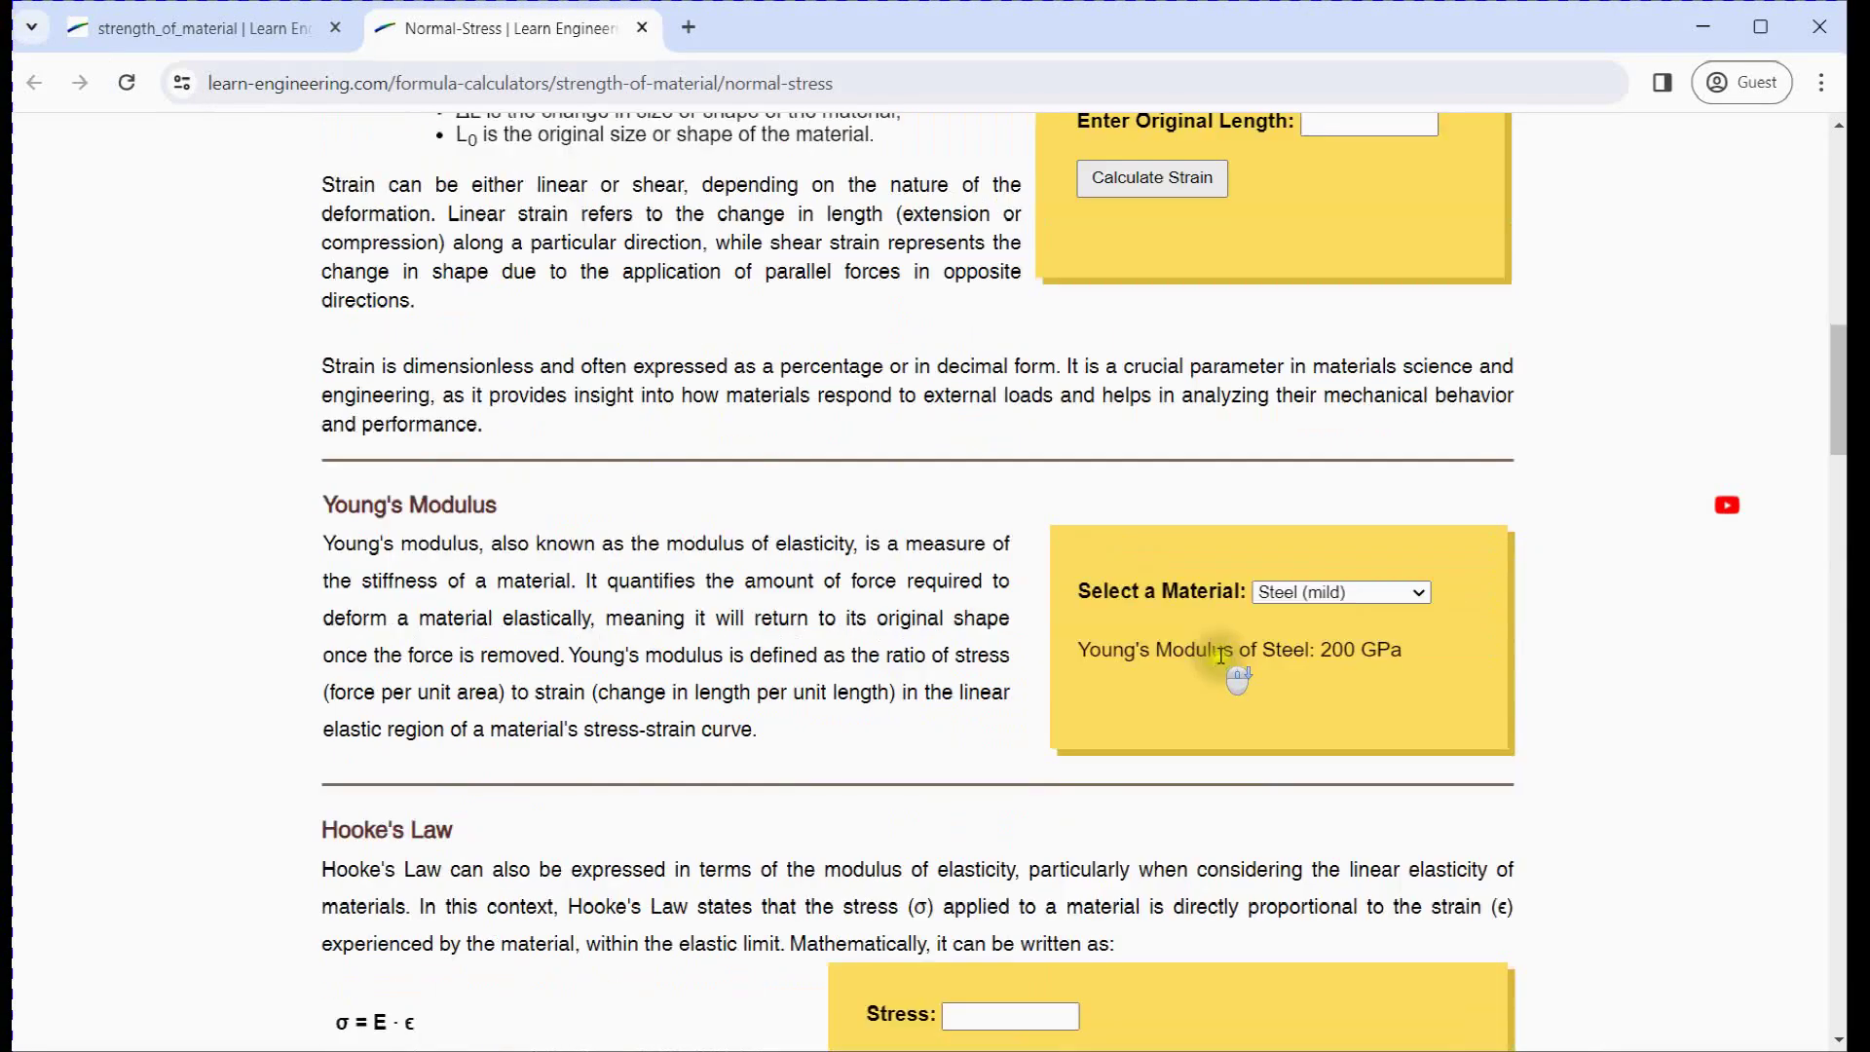
pyautogui.click(1288, 592)
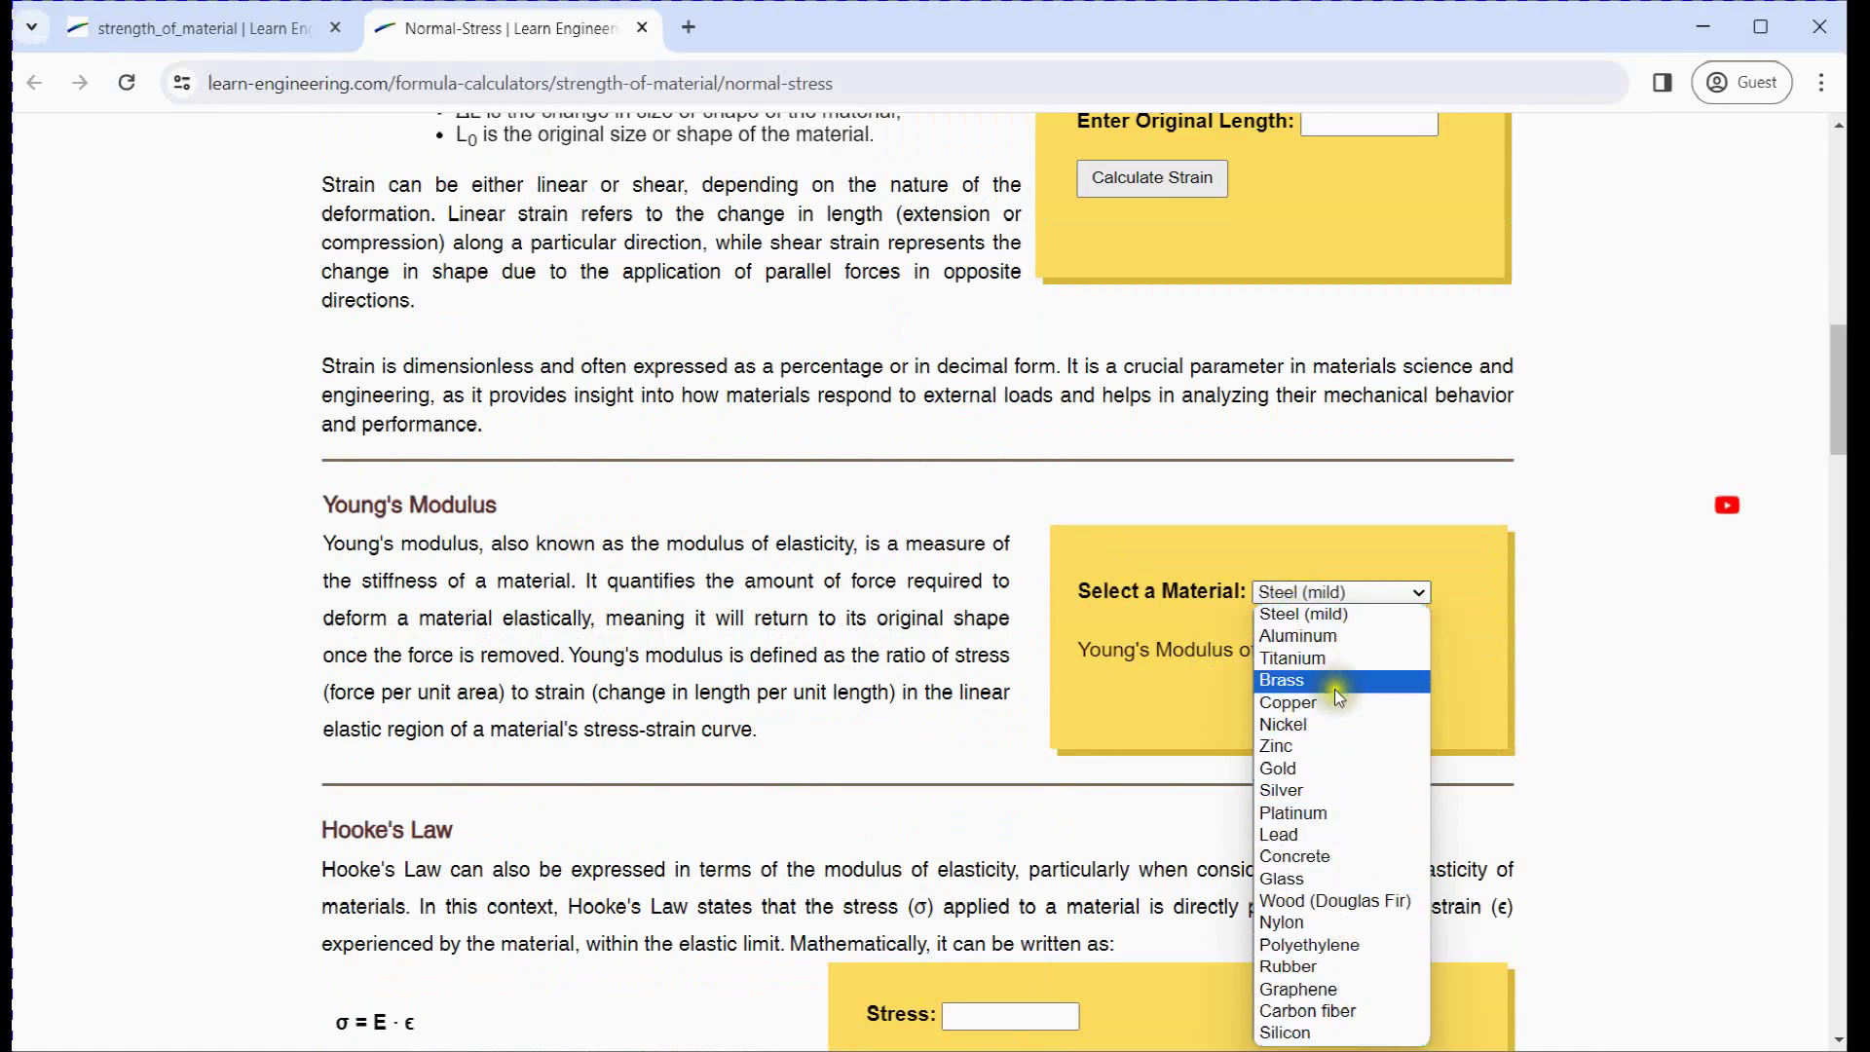
pyautogui.click(1317, 619)
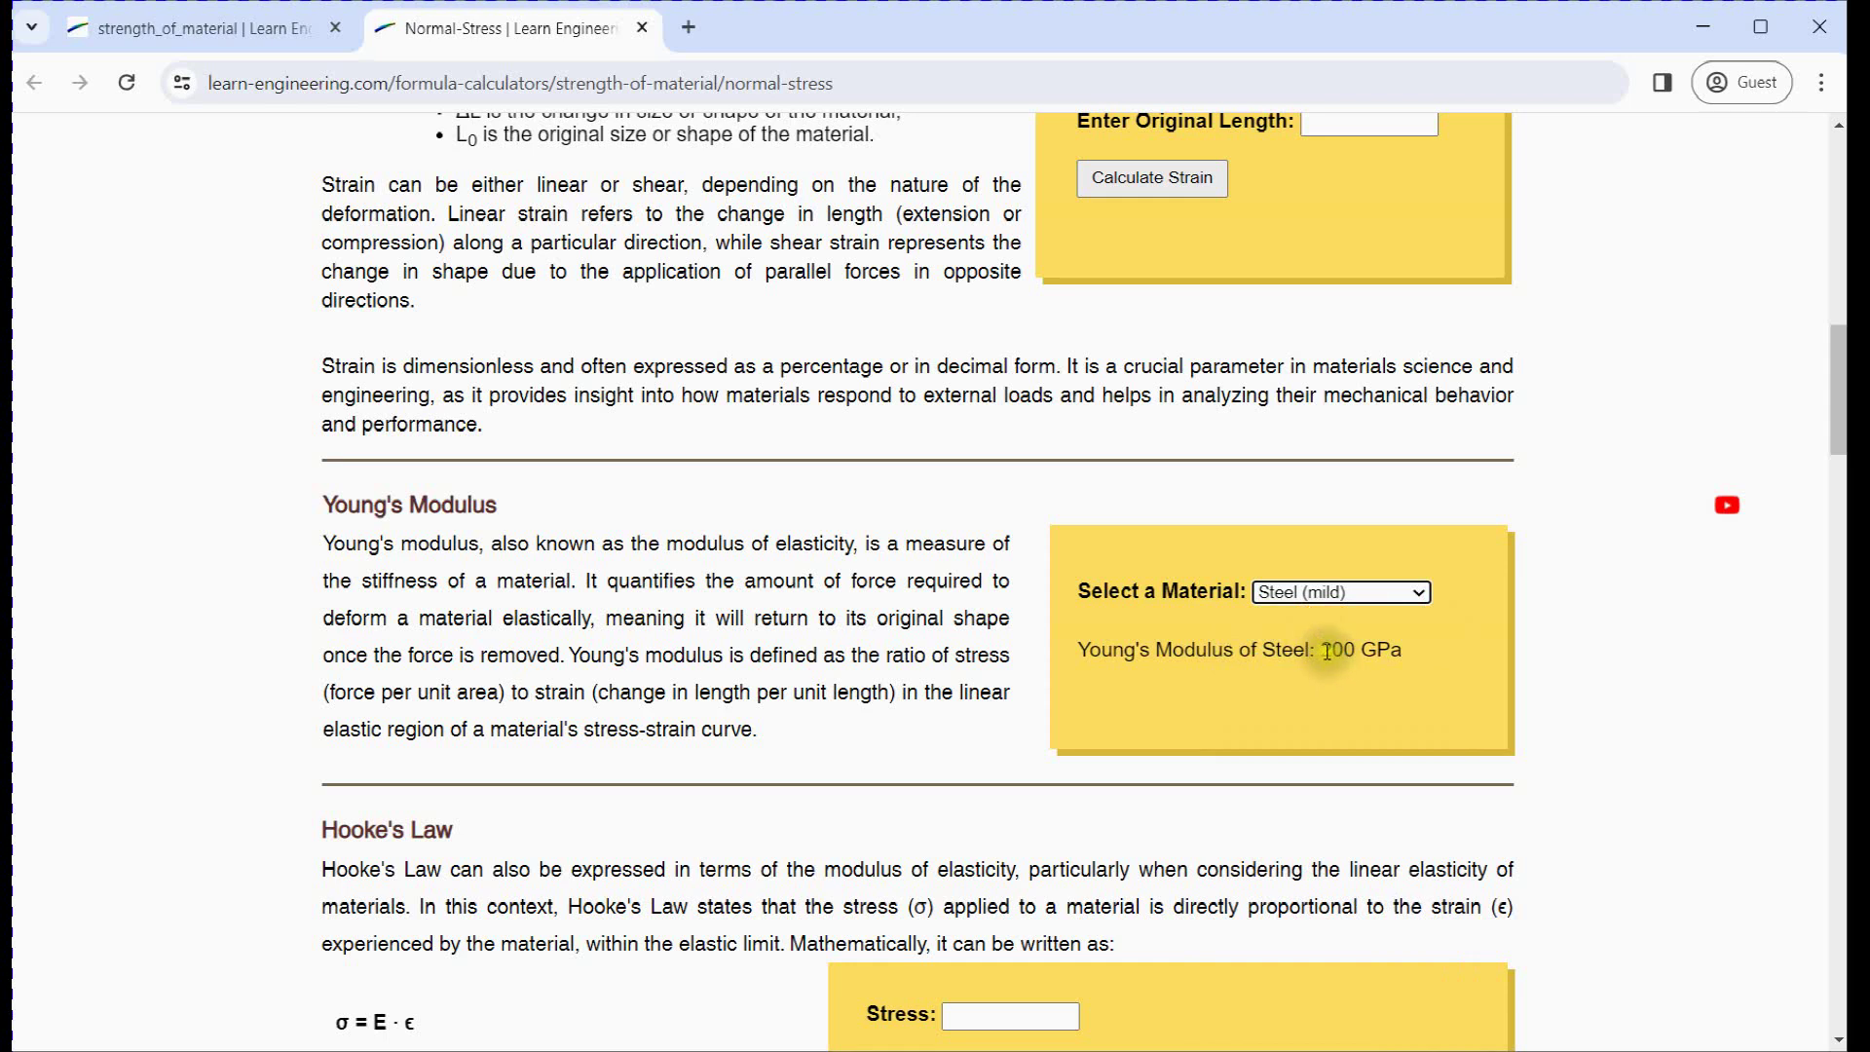
pyautogui.moveTo(1319, 651); pyautogui.dragTo(1405, 647)
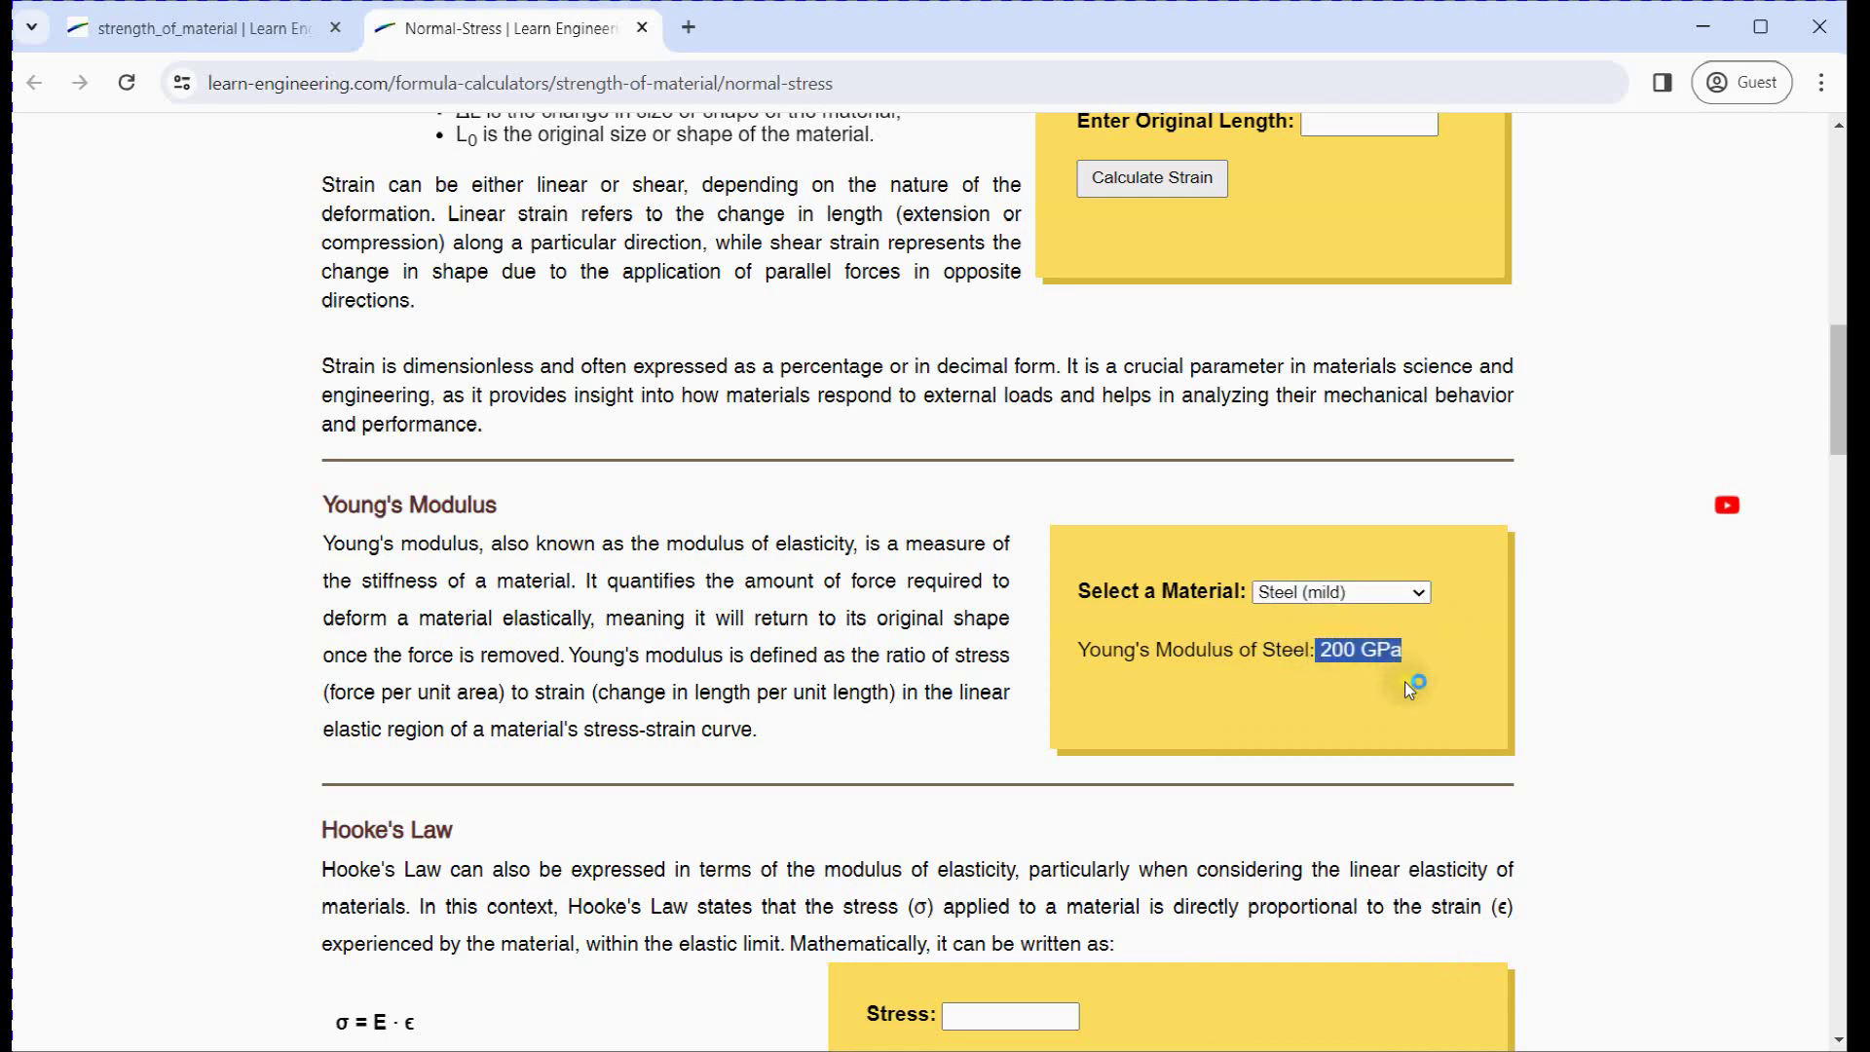
# - Set stainless-steel's Young's Modulus to 200 GPa
pyautogui.hotkey('alt', 'Tab')
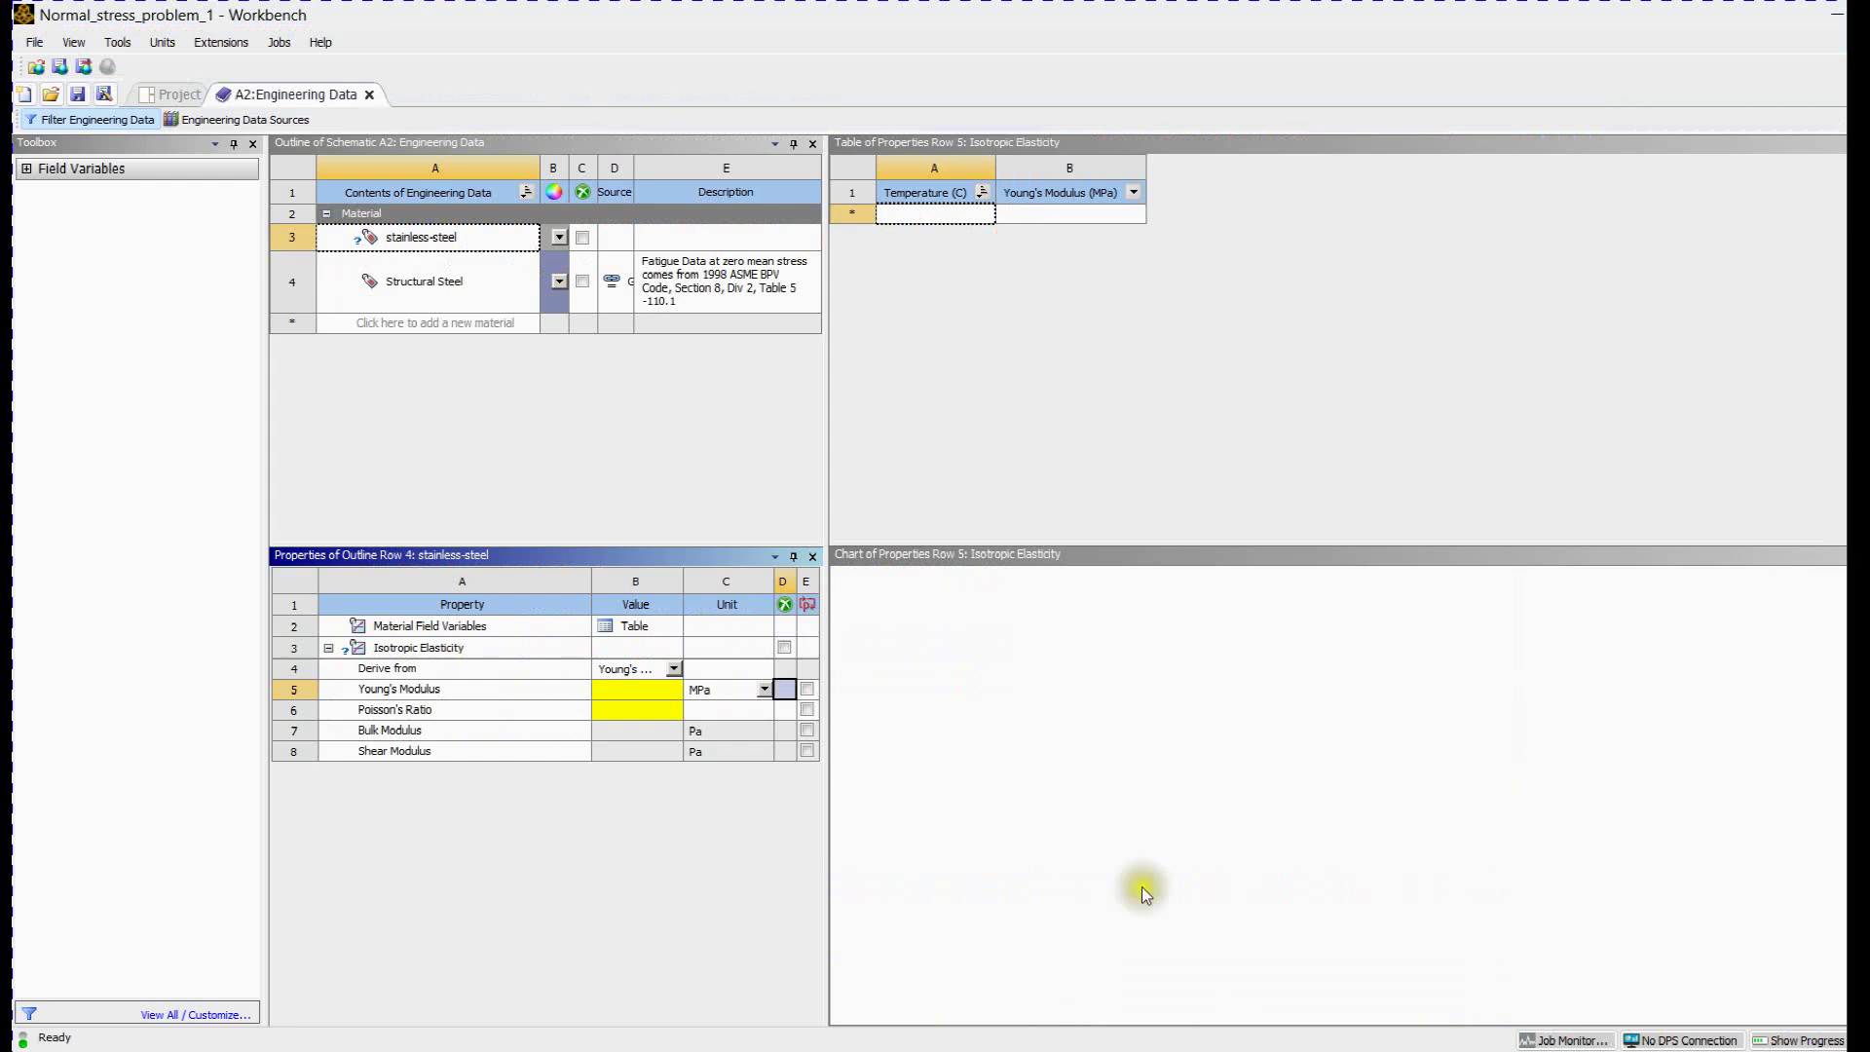
pyautogui.click(621, 687)
pyautogui.click(767, 688)
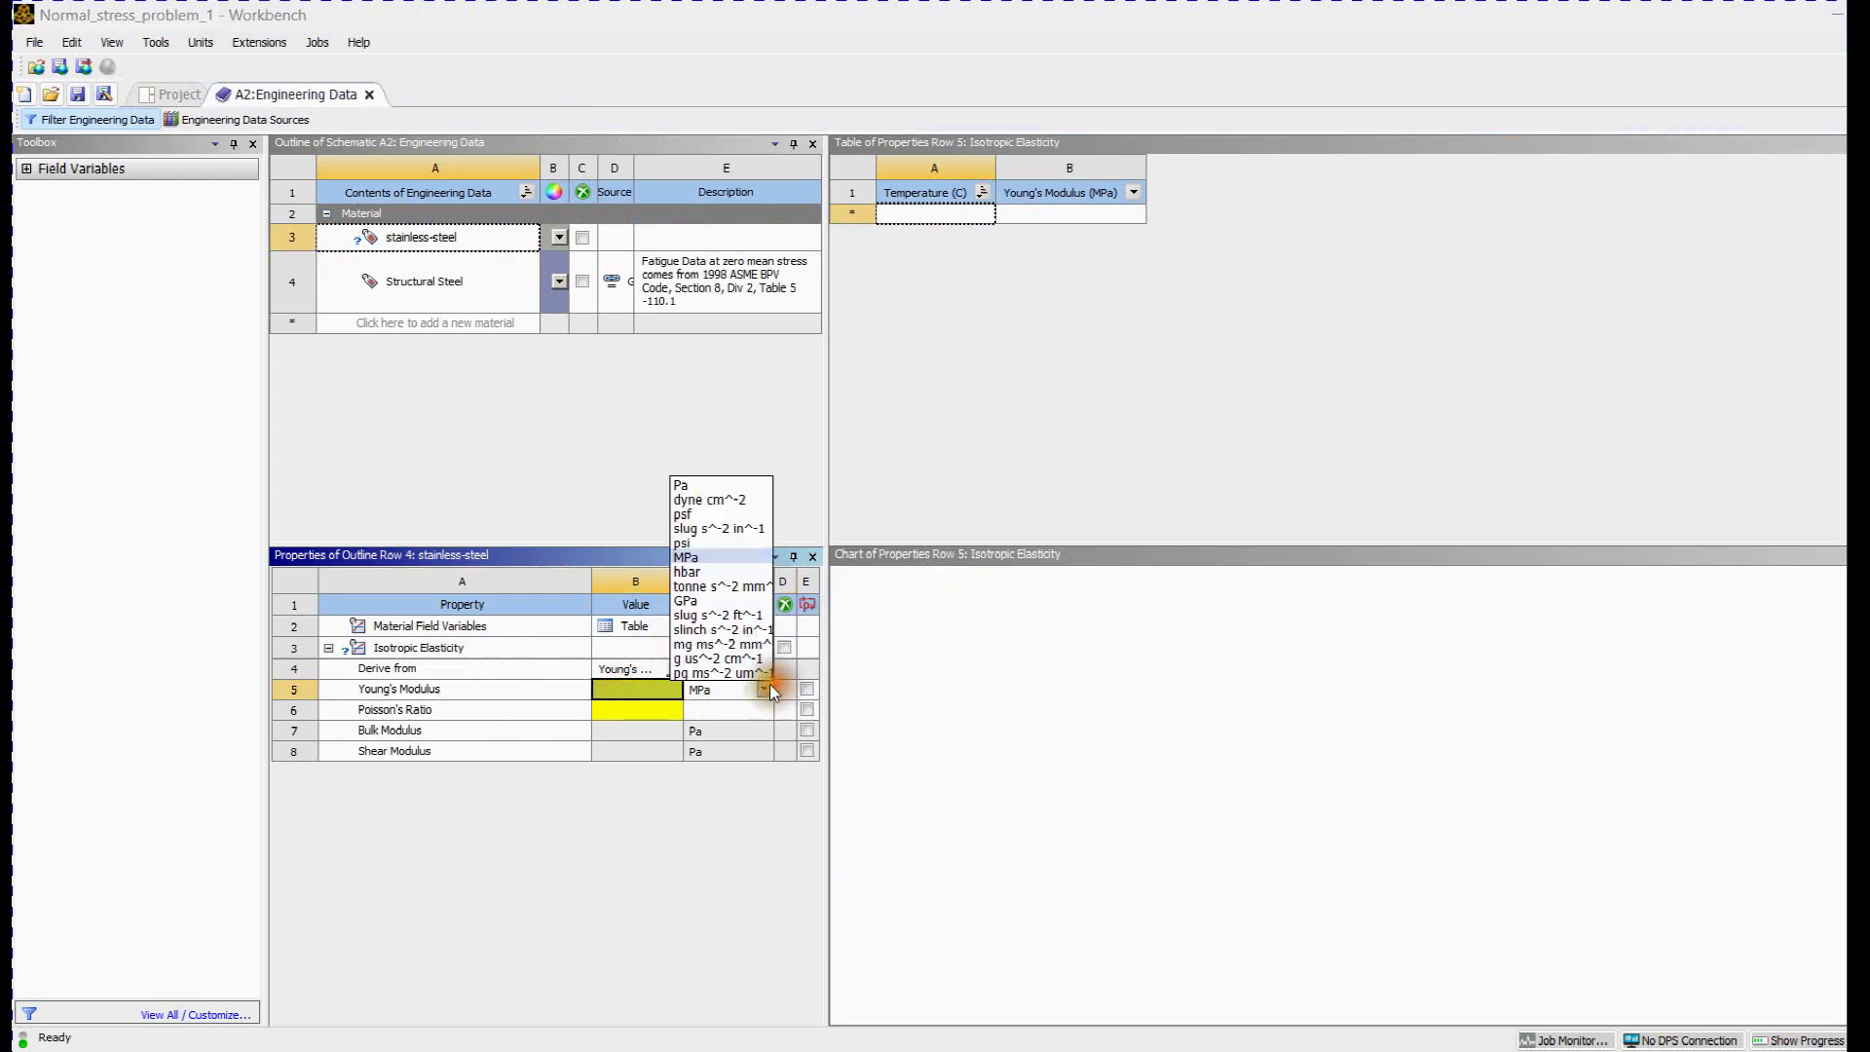
pyautogui.click(692, 605)
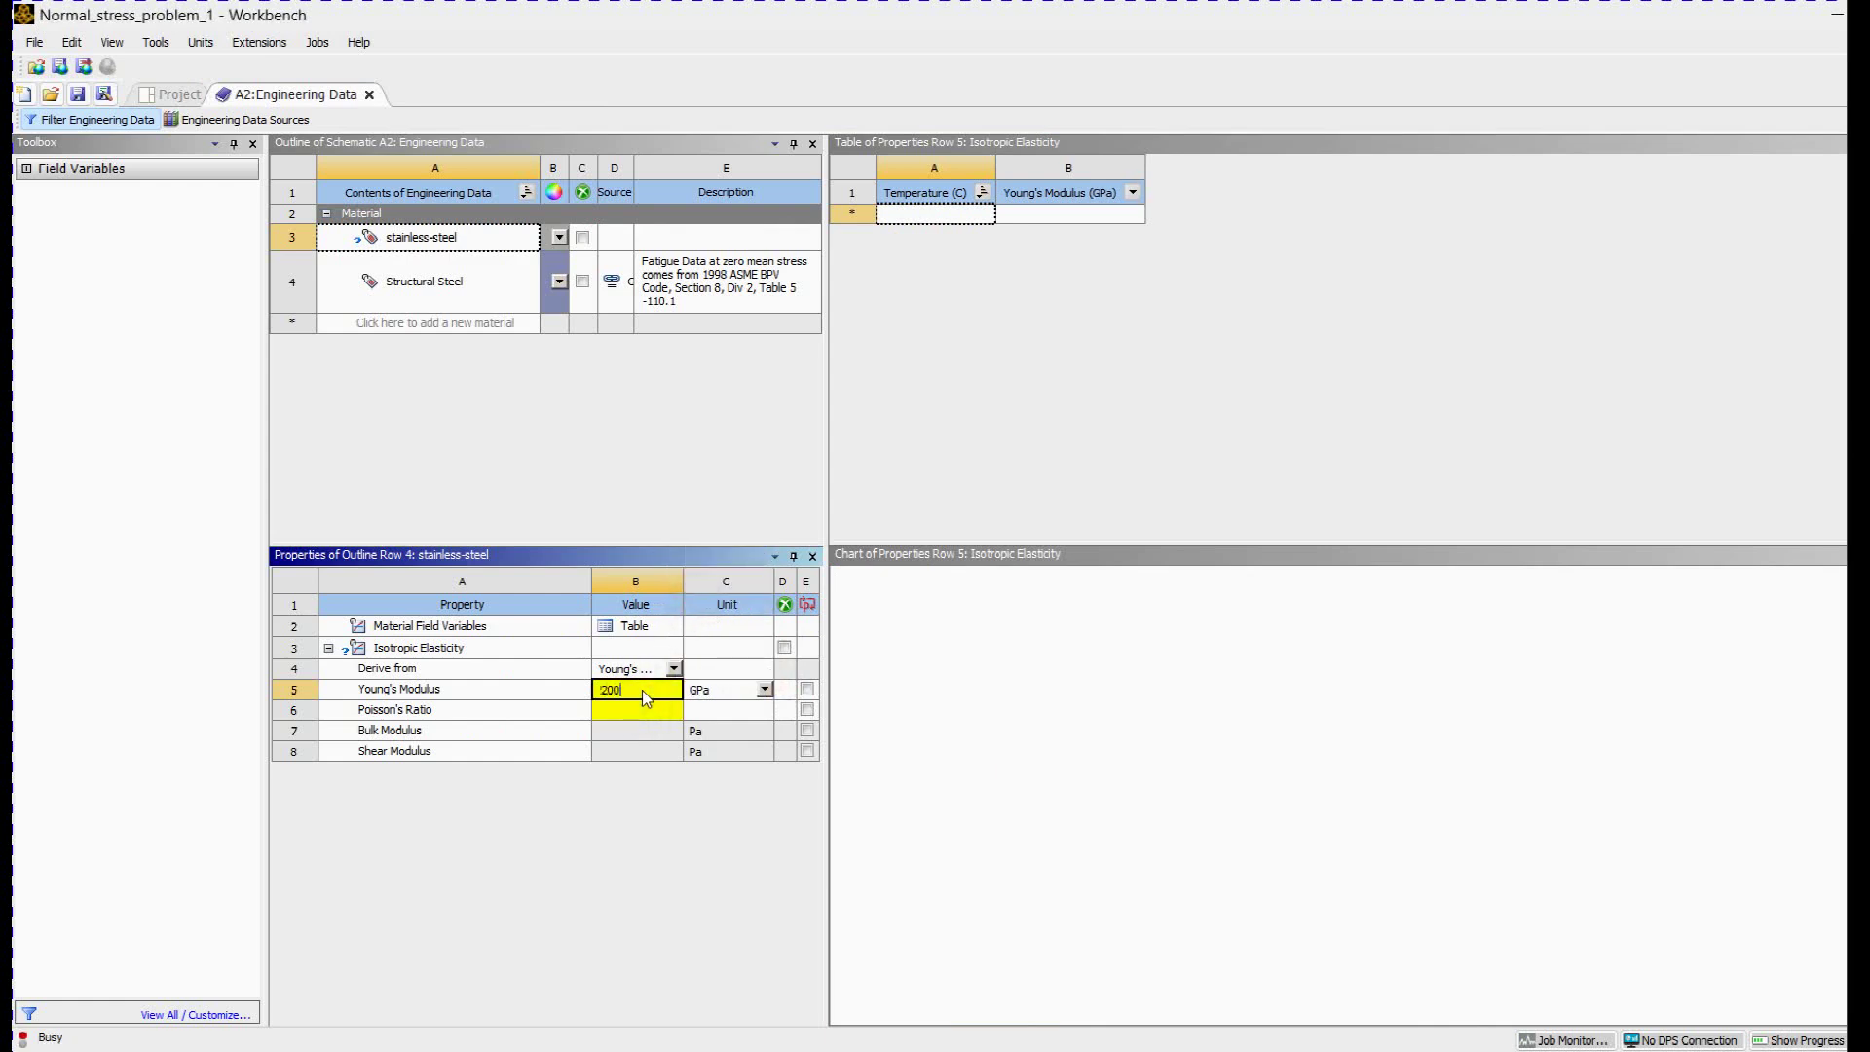
pyautogui.press('Return')
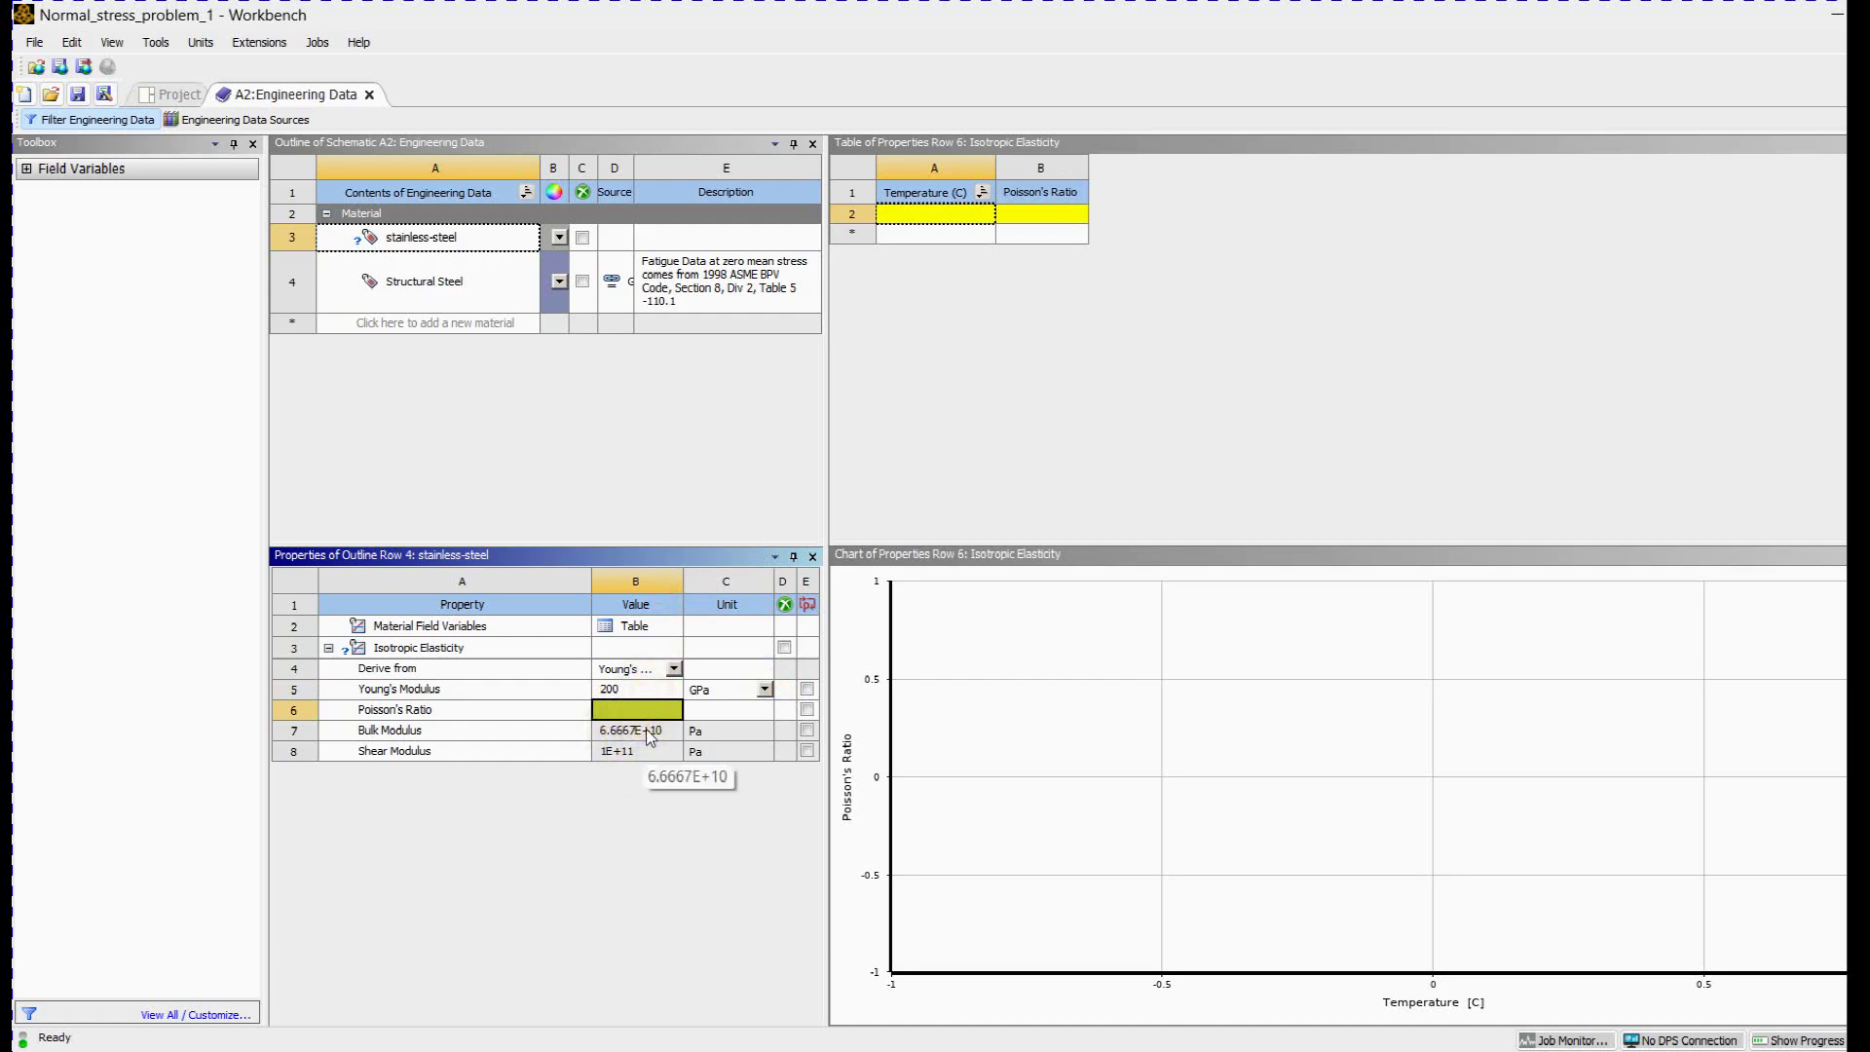
# - Enter a Poisson's ratio of 0.3 and check the derived bulk and shear moduli
pyautogui.click(646, 729)
pyautogui.click(640, 751)
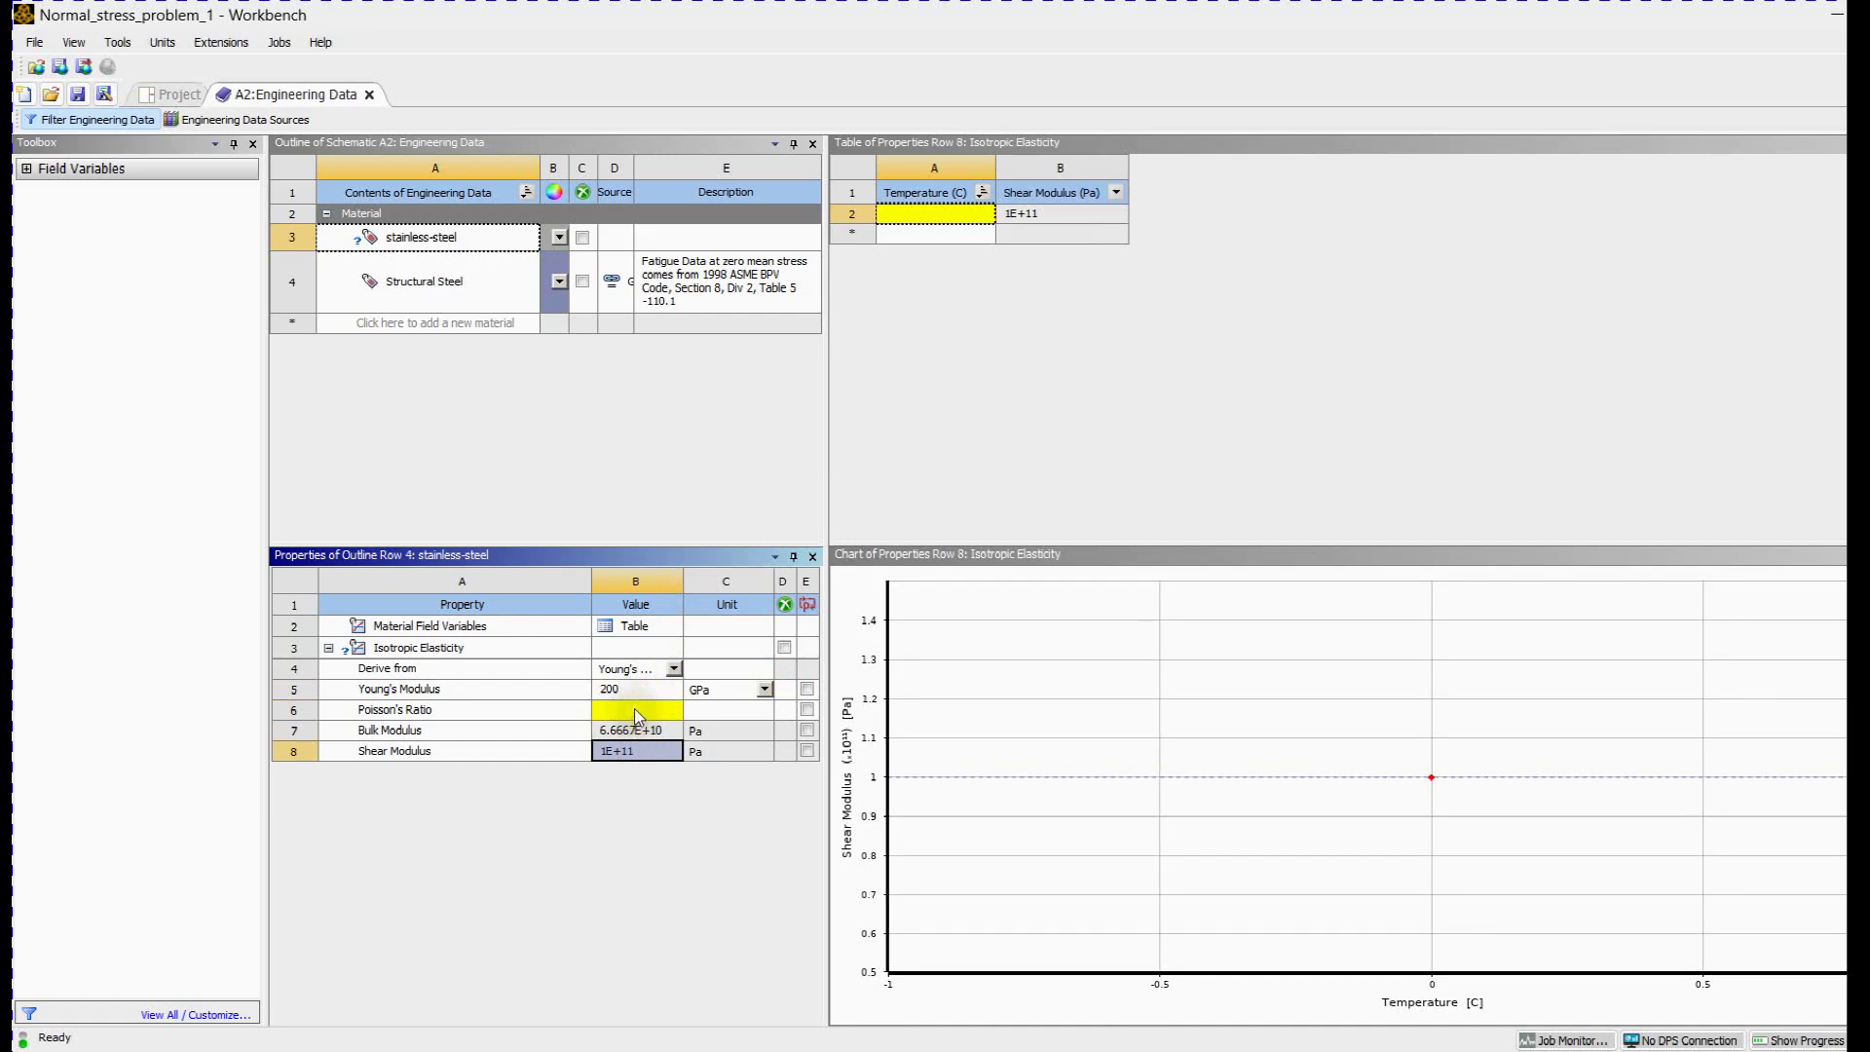
pyautogui.click(633, 709)
pyautogui.write('0.')
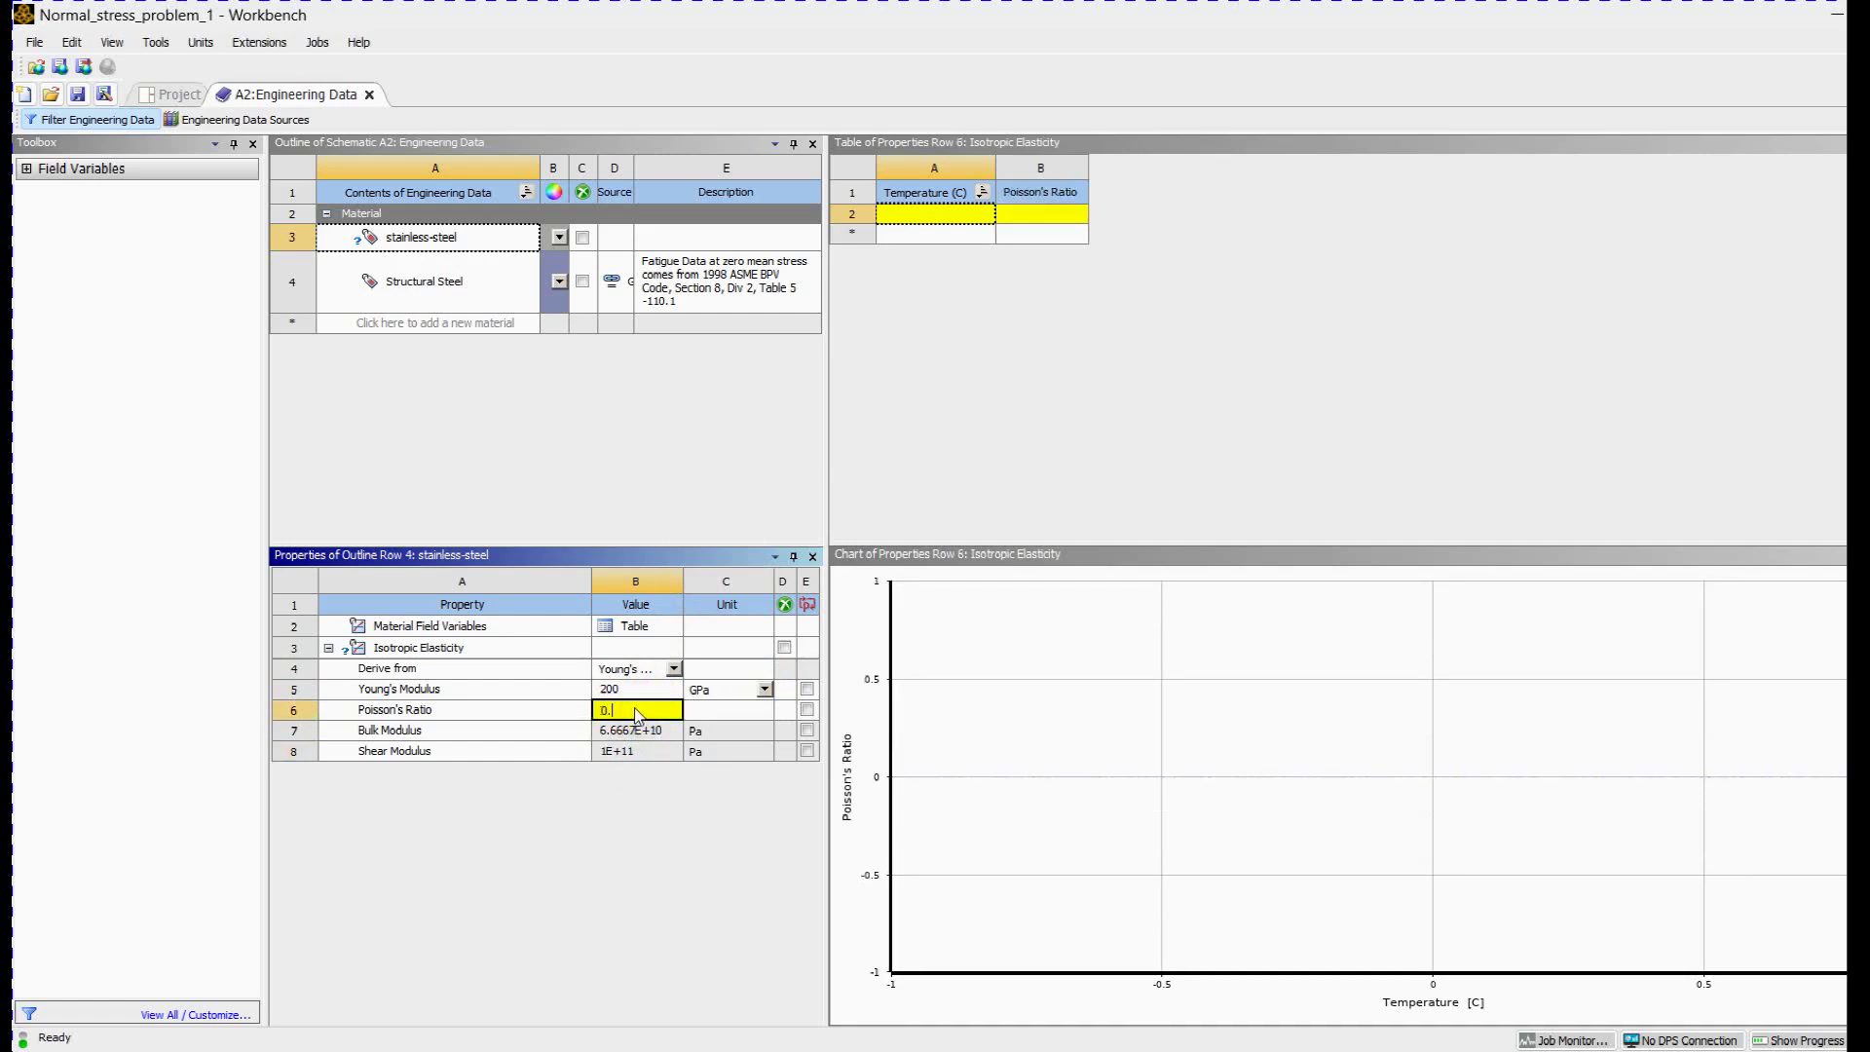
pyautogui.write('3')
pyautogui.press('Return')
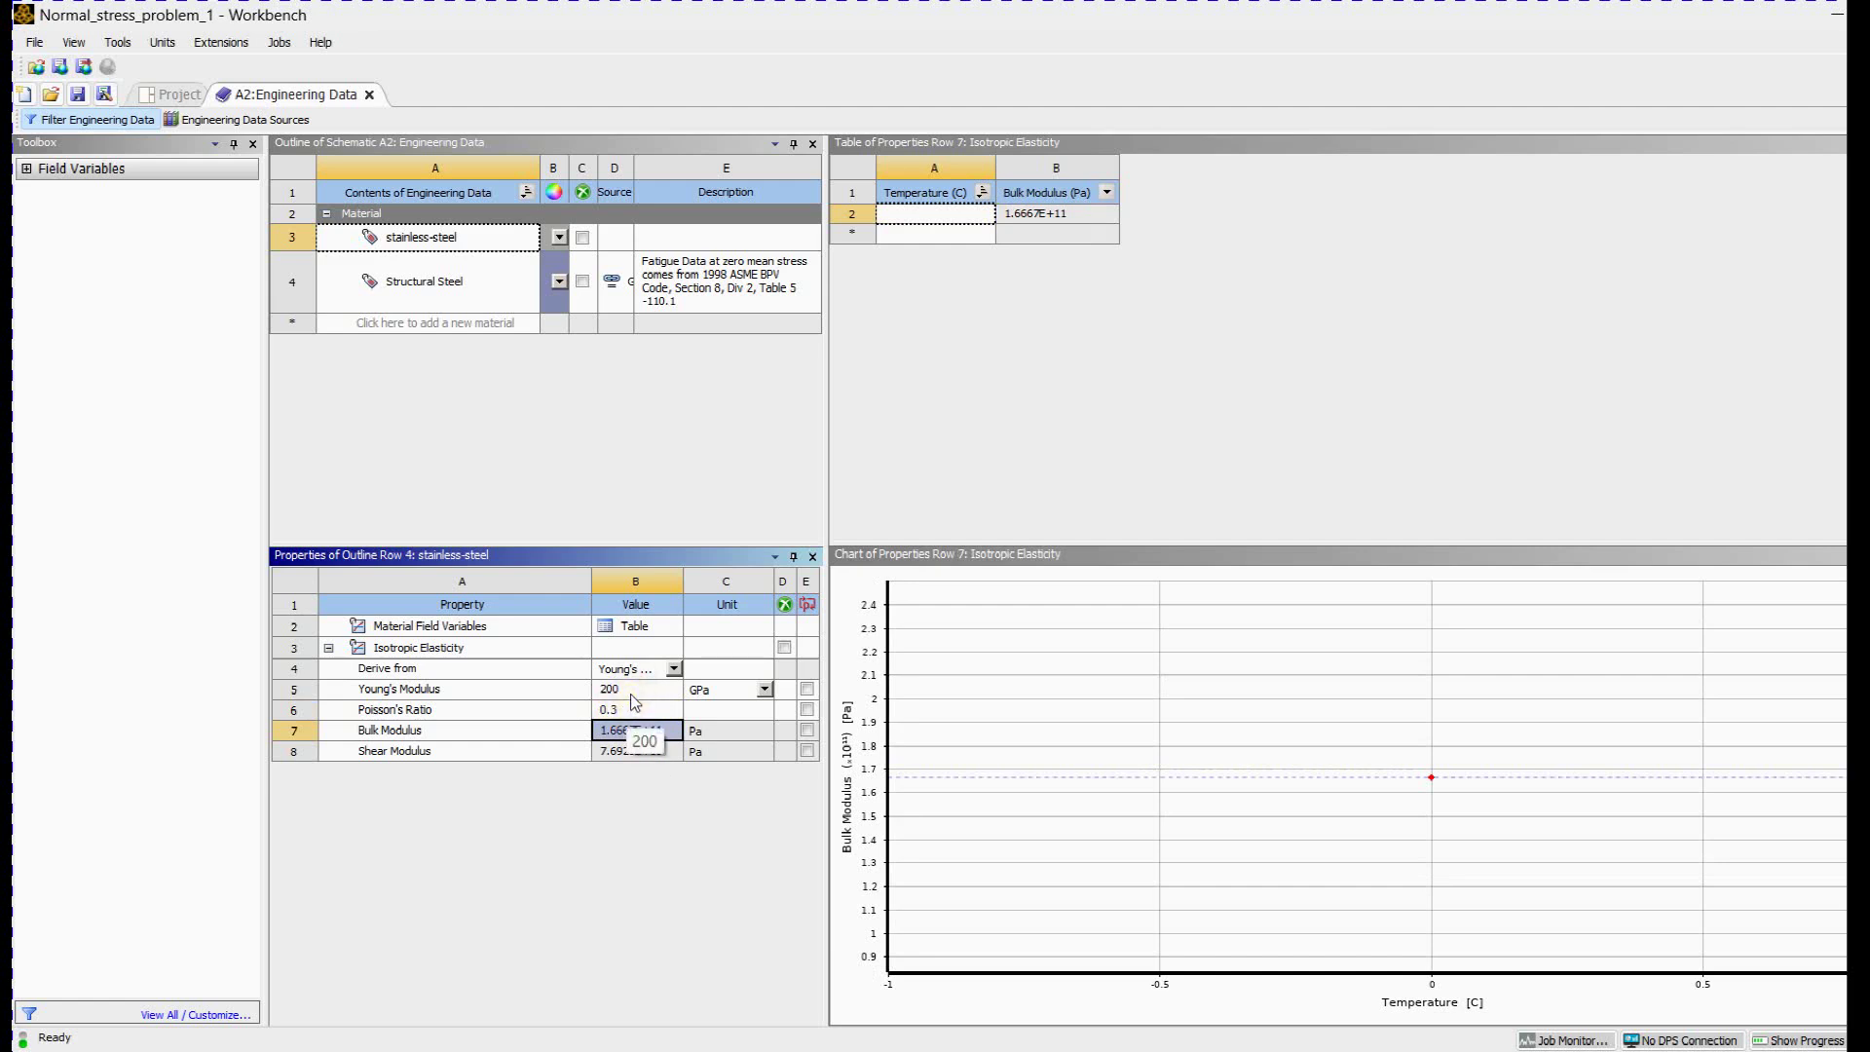
pyautogui.hotkey('alt', 'Tab')
# - Calculate a bulk modulus of 166.67 online from Young's modulus 200 and Poisson's ratio 0.3
pyautogui.scroll(-6, 816, 475)
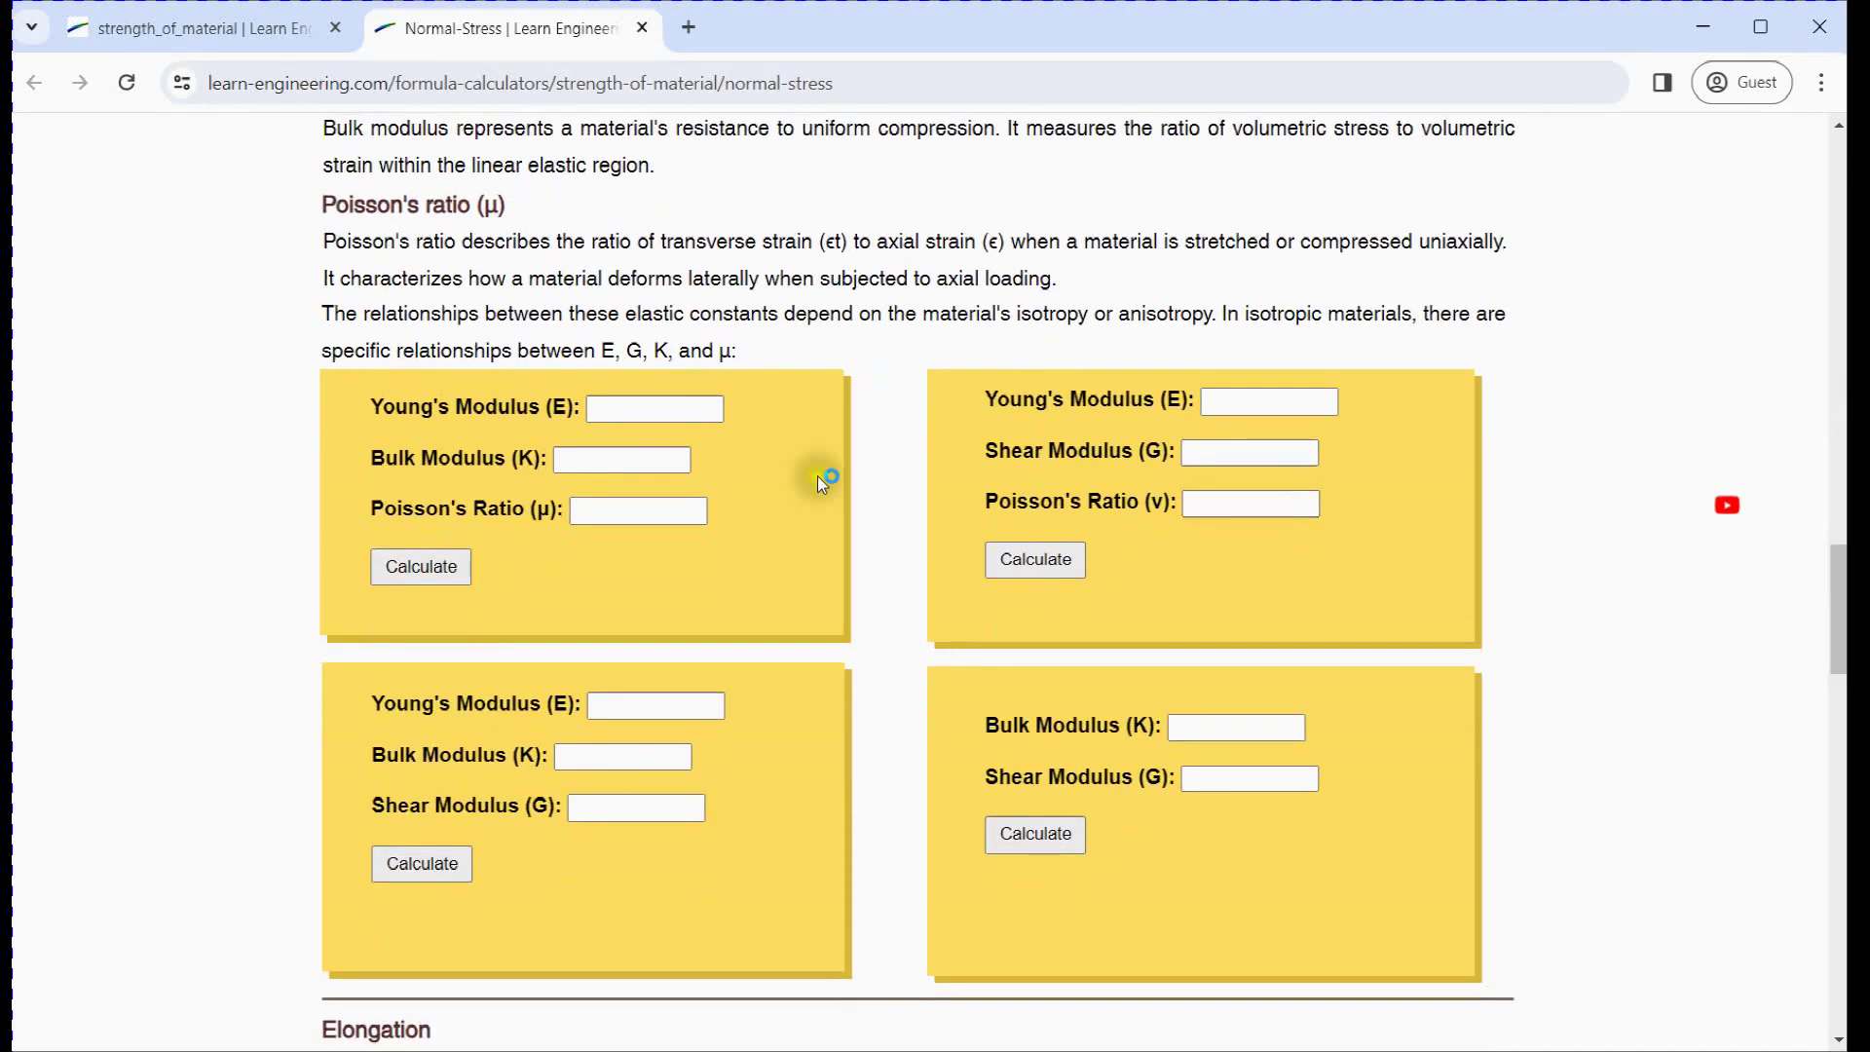
pyautogui.click(632, 404)
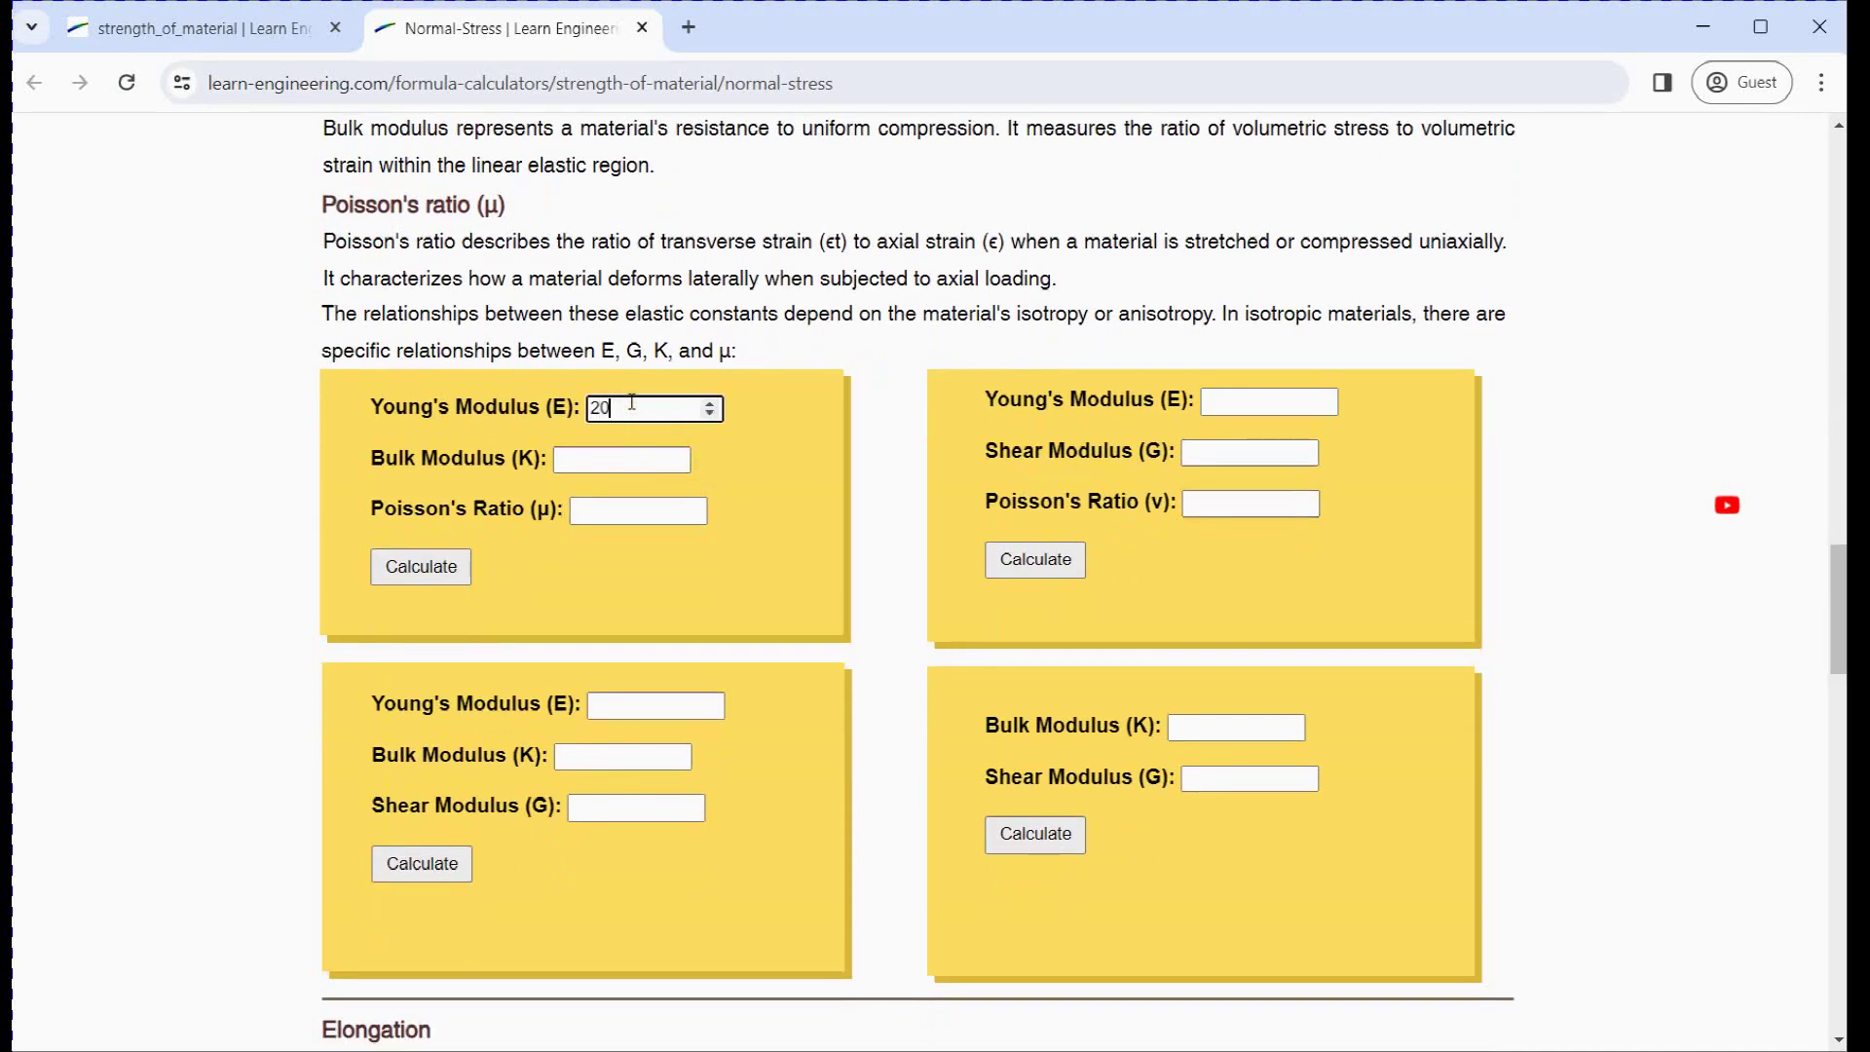
pyautogui.write('200')
pyautogui.click(609, 512)
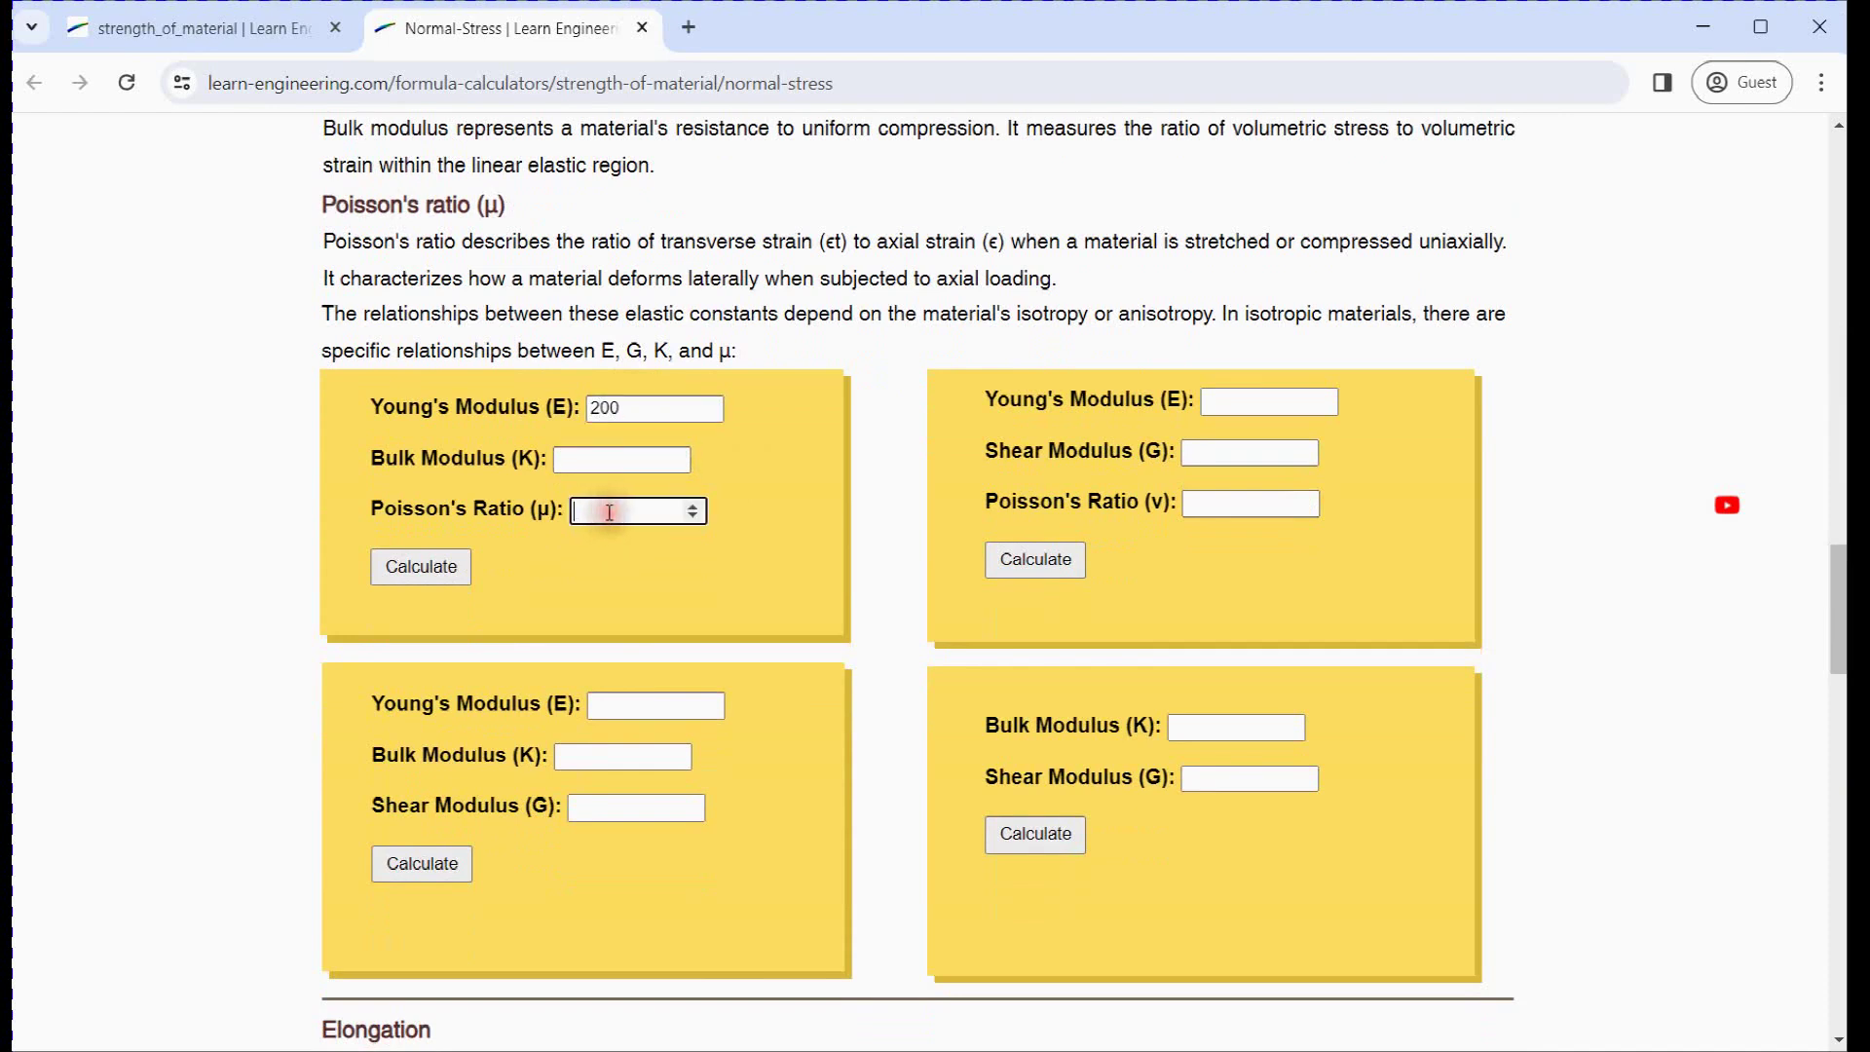
pyautogui.click(418, 565)
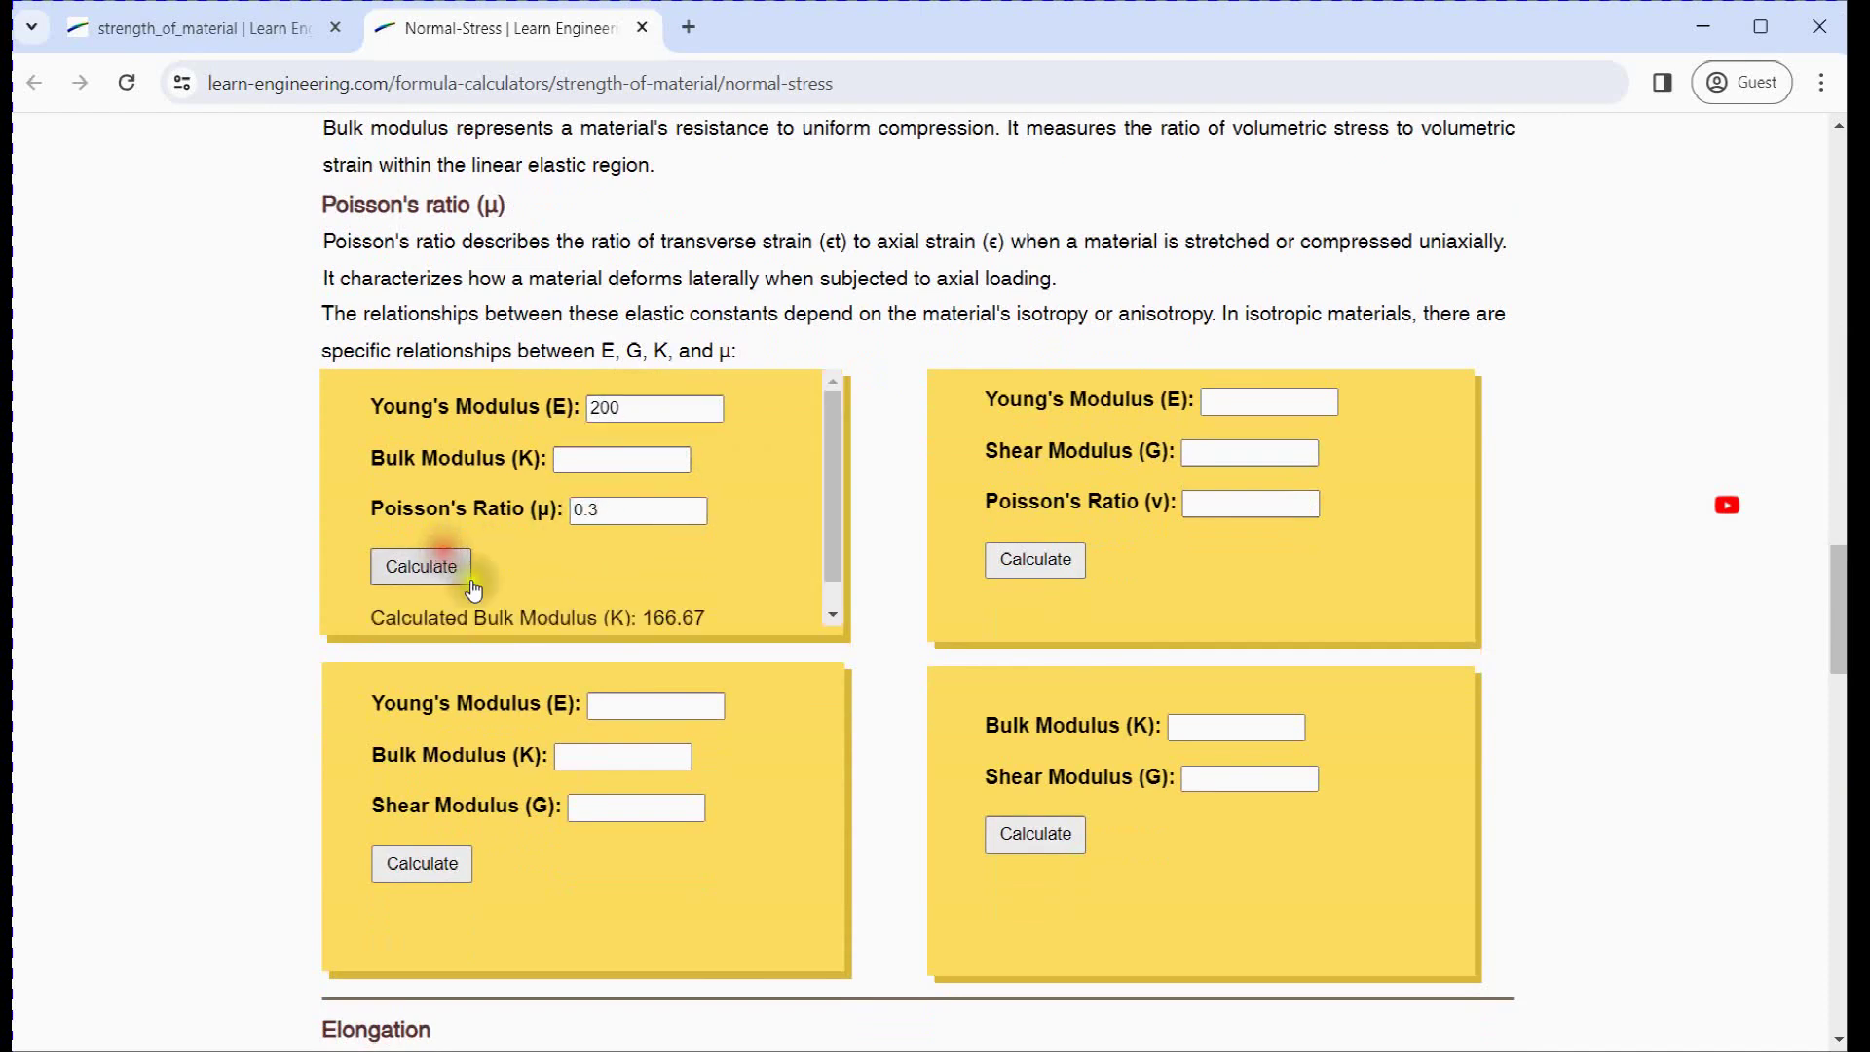
pyautogui.moveTo(647, 617); pyautogui.dragTo(713, 612)
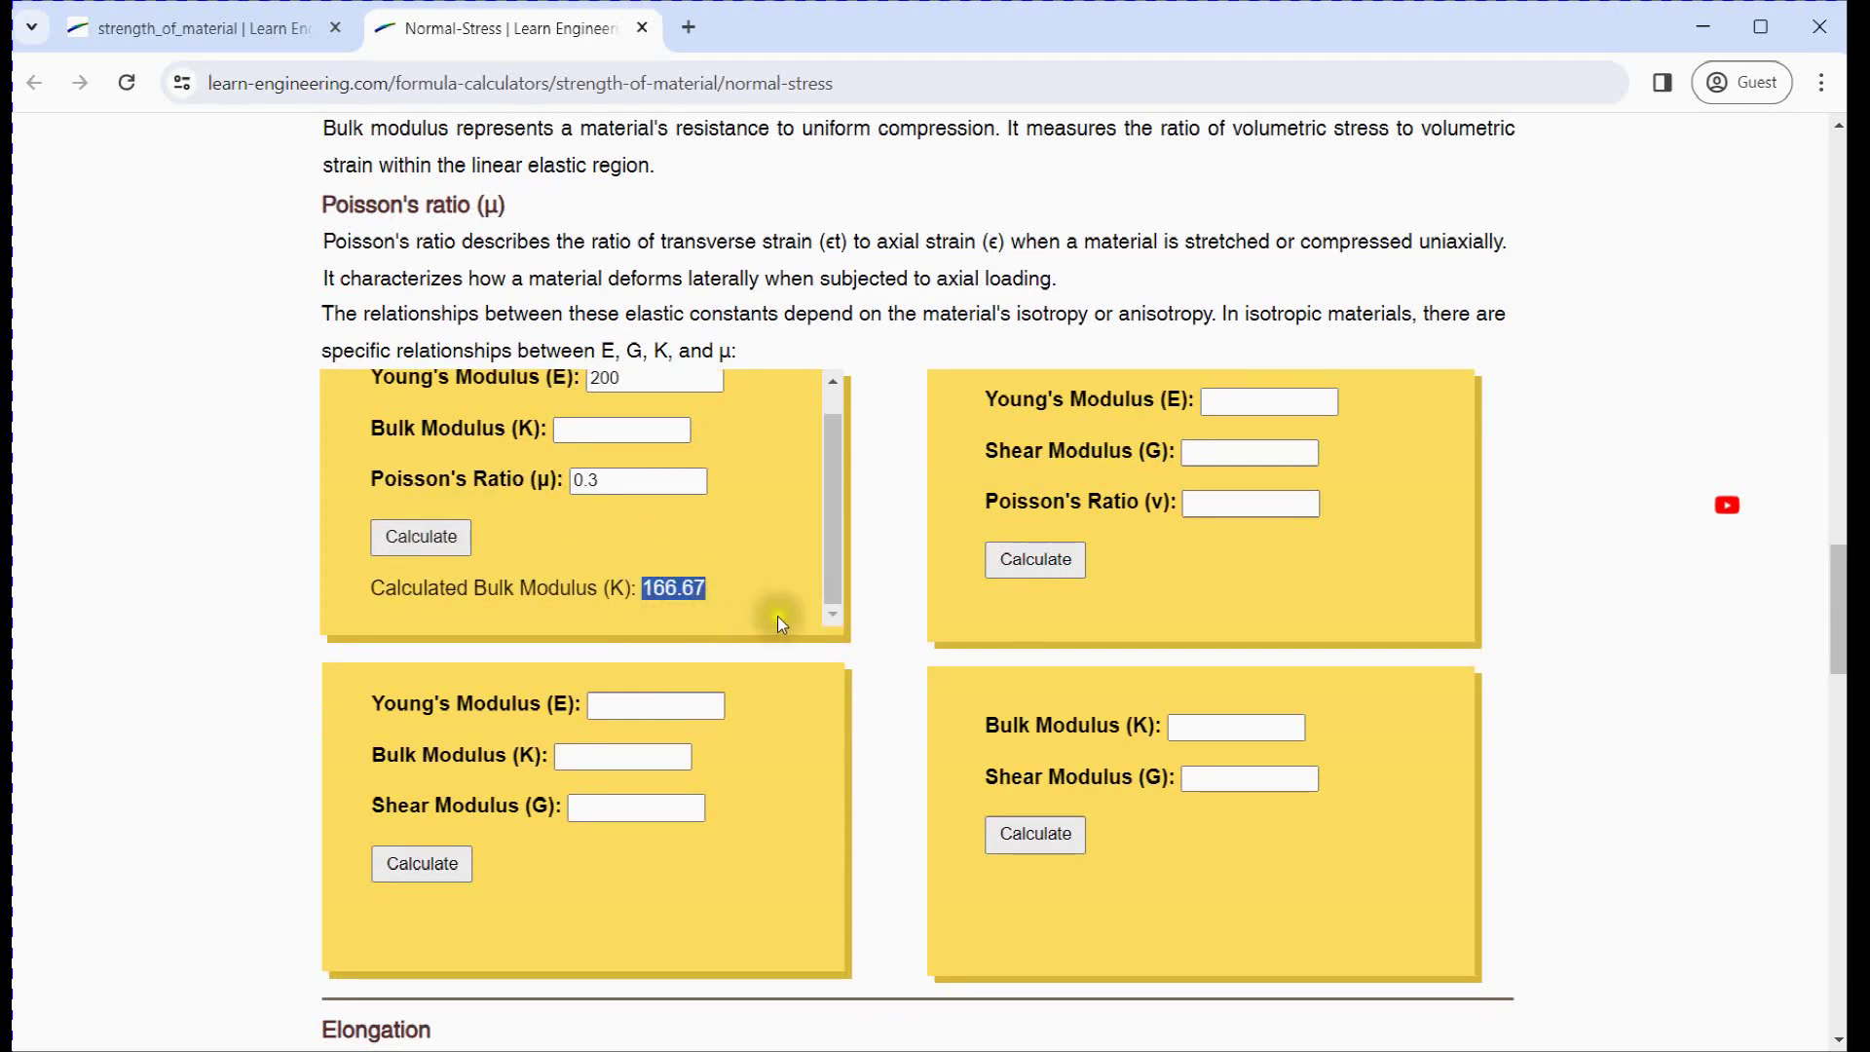
pyautogui.hotkey('alt', 'Tab')
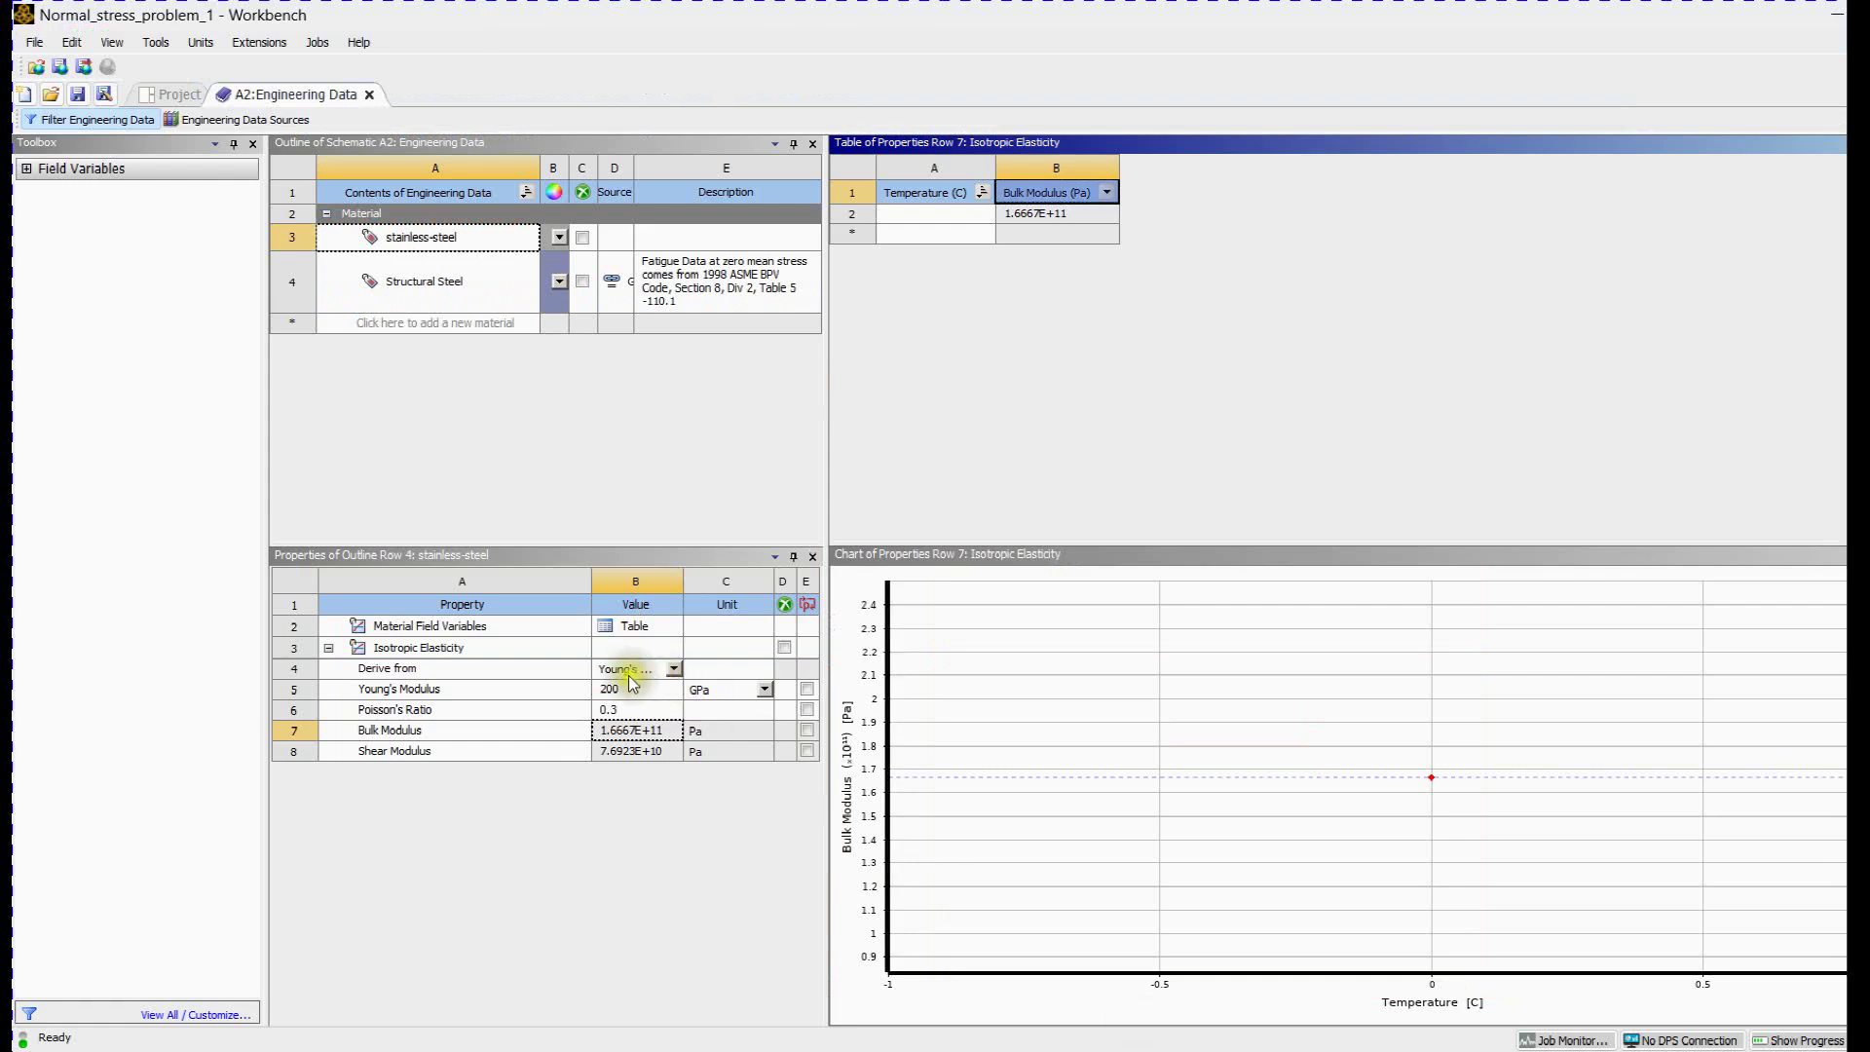
# - Inspect stainless-steel's derived bulk modulus of 1.6667E+11 Pa and its unit options
pyautogui.click(628, 732)
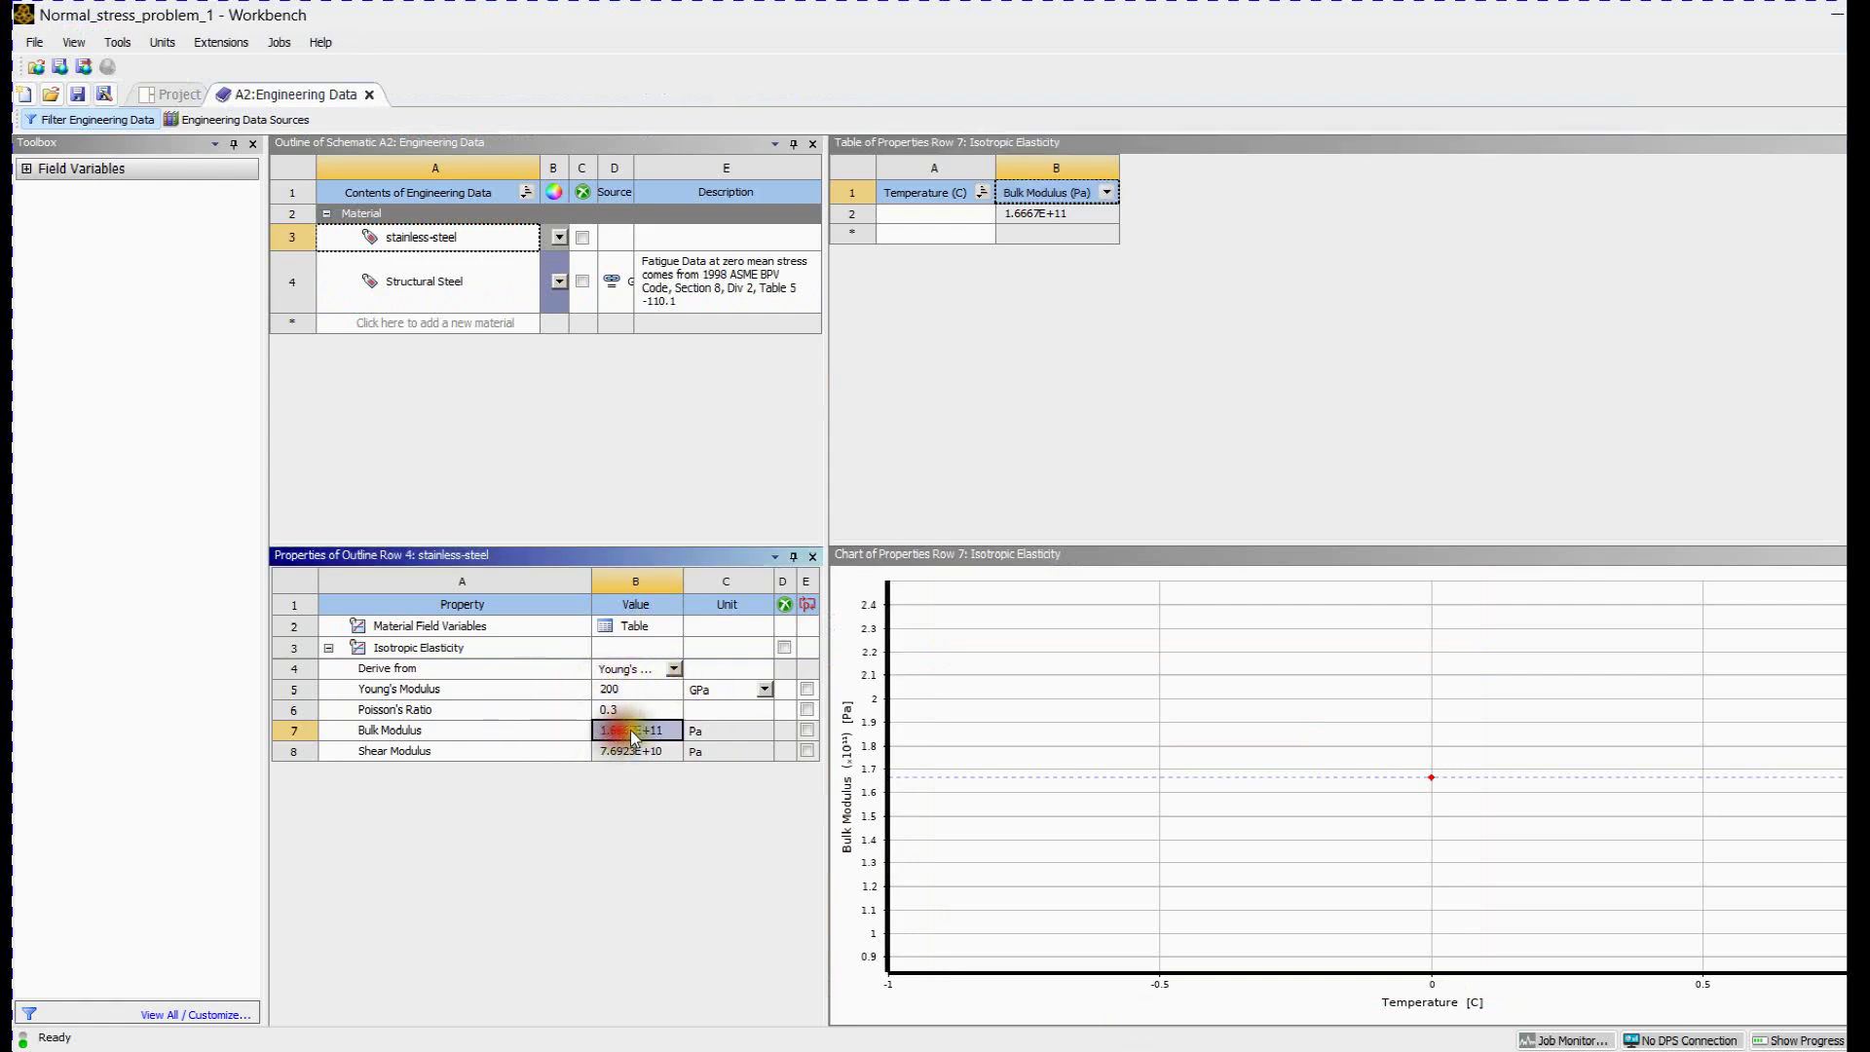
pyautogui.rightClick(716, 733)
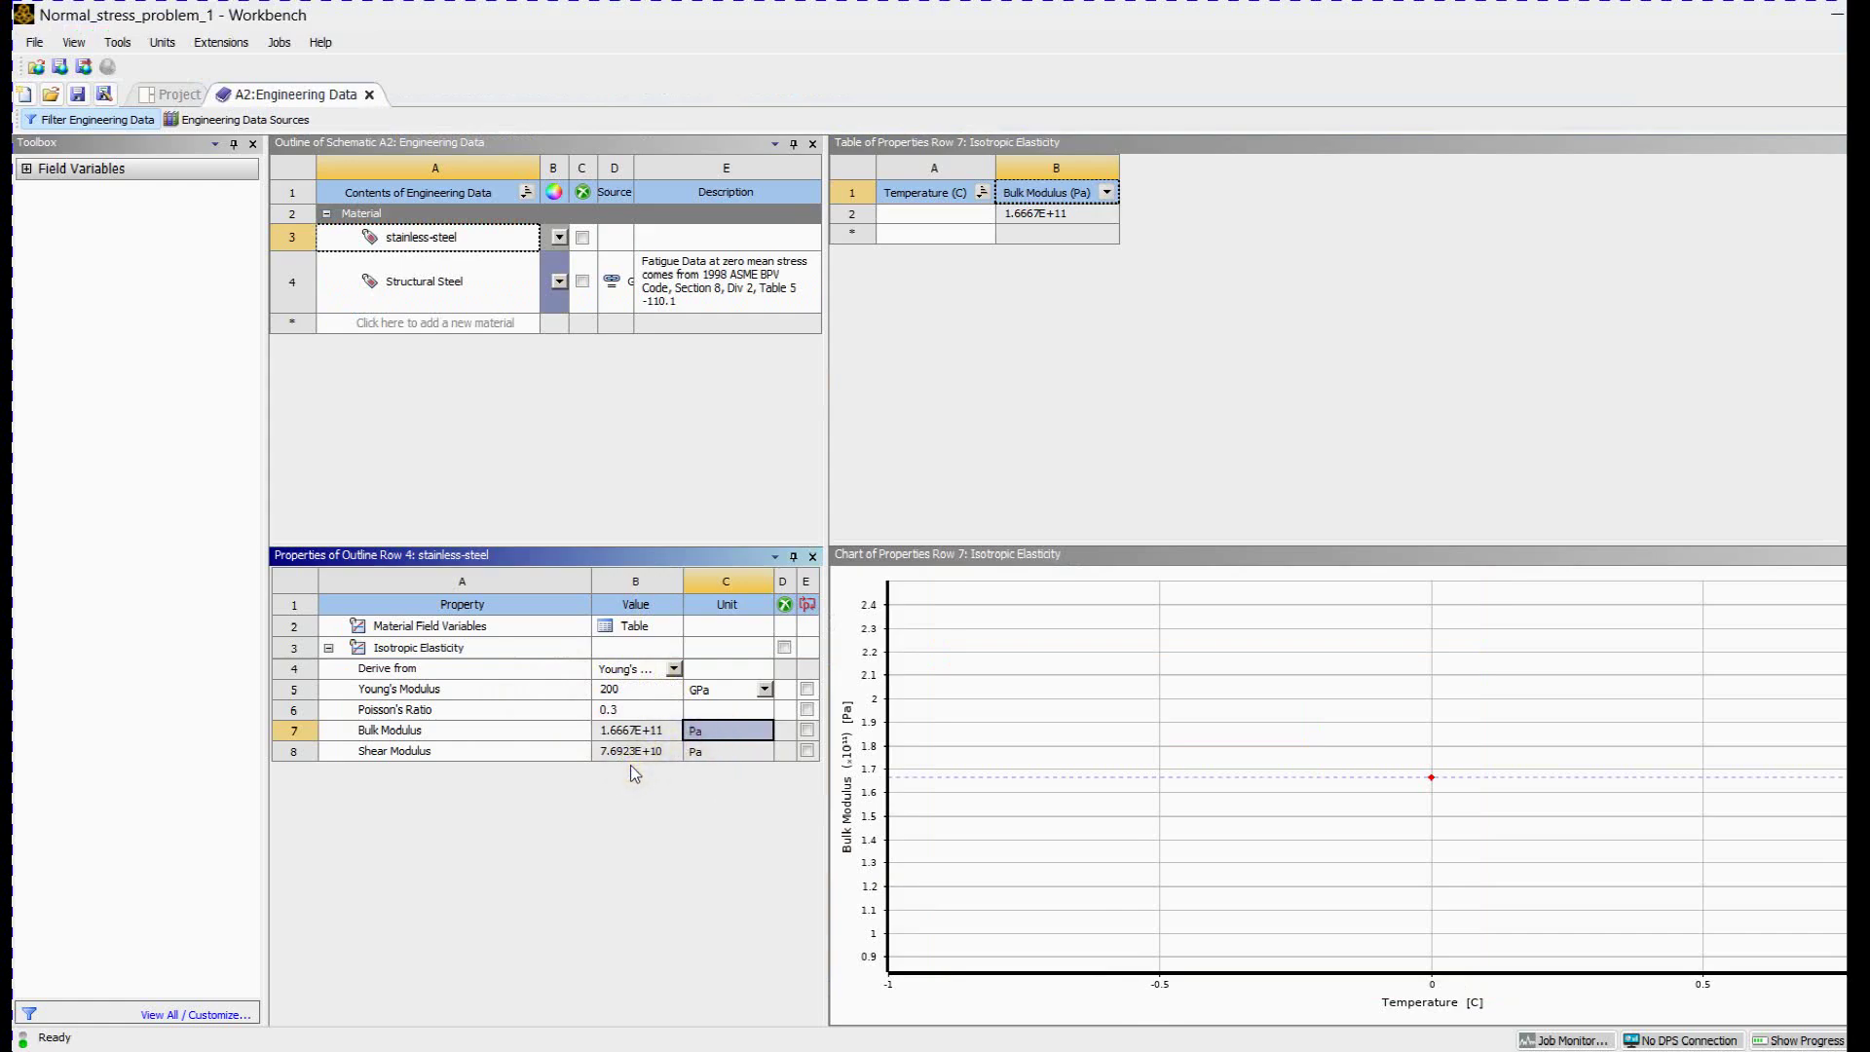
pyautogui.hotkey('alt', 'Tab')
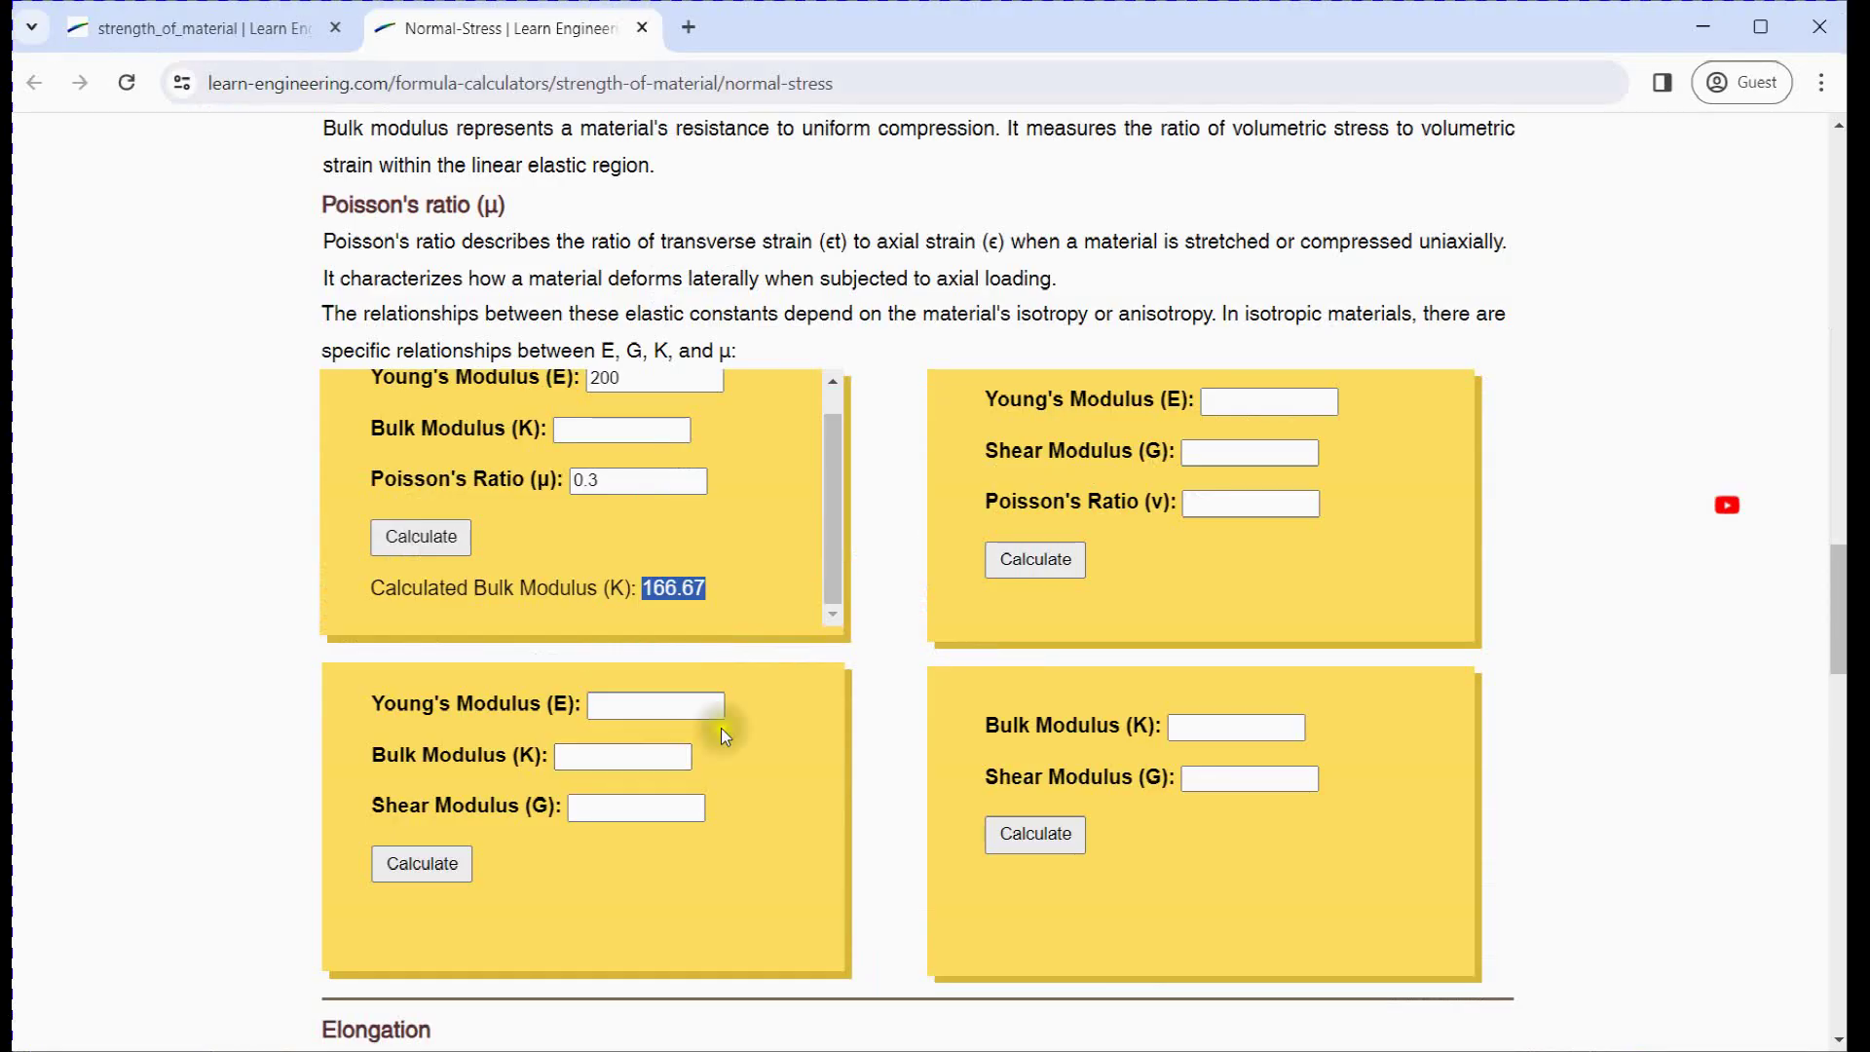
# - Compute shear modulus 76.92 from E = 200 and Poisson's ratio 0.3, then open the model in Mechanical
pyautogui.click(1234, 401)
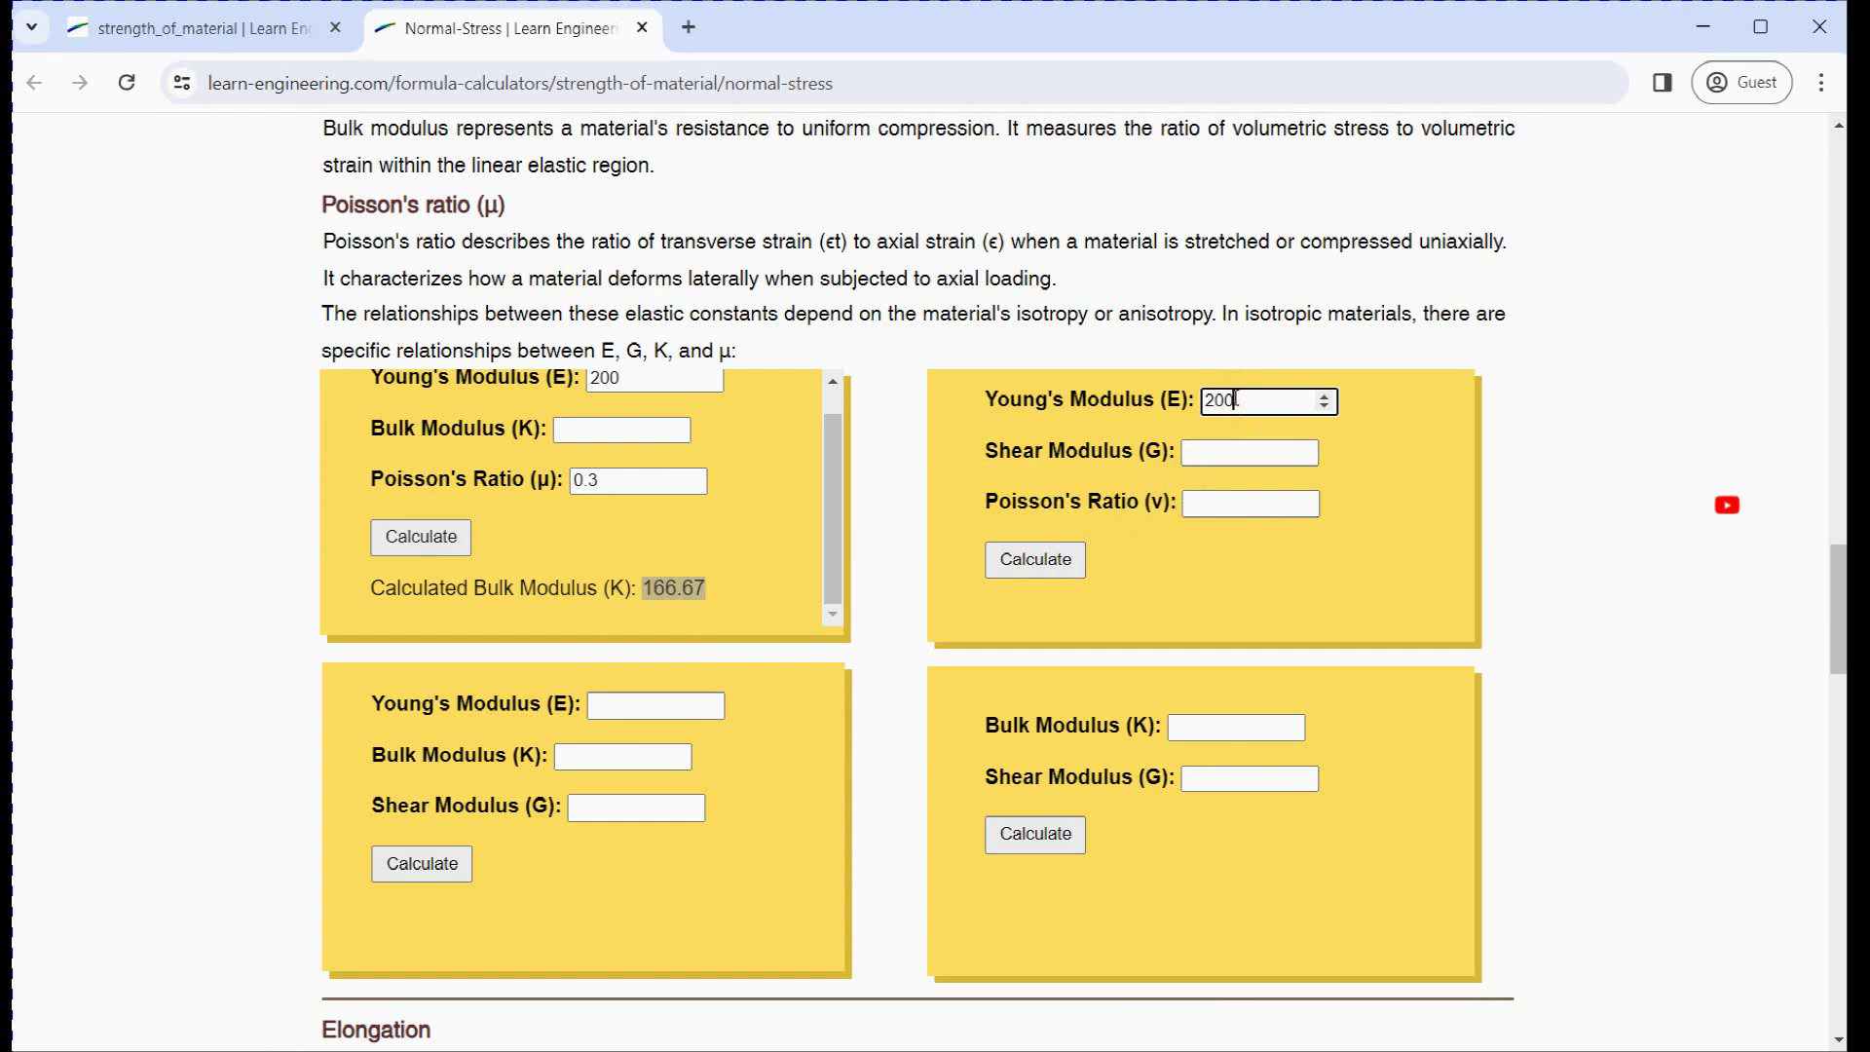
pyautogui.click(1230, 501)
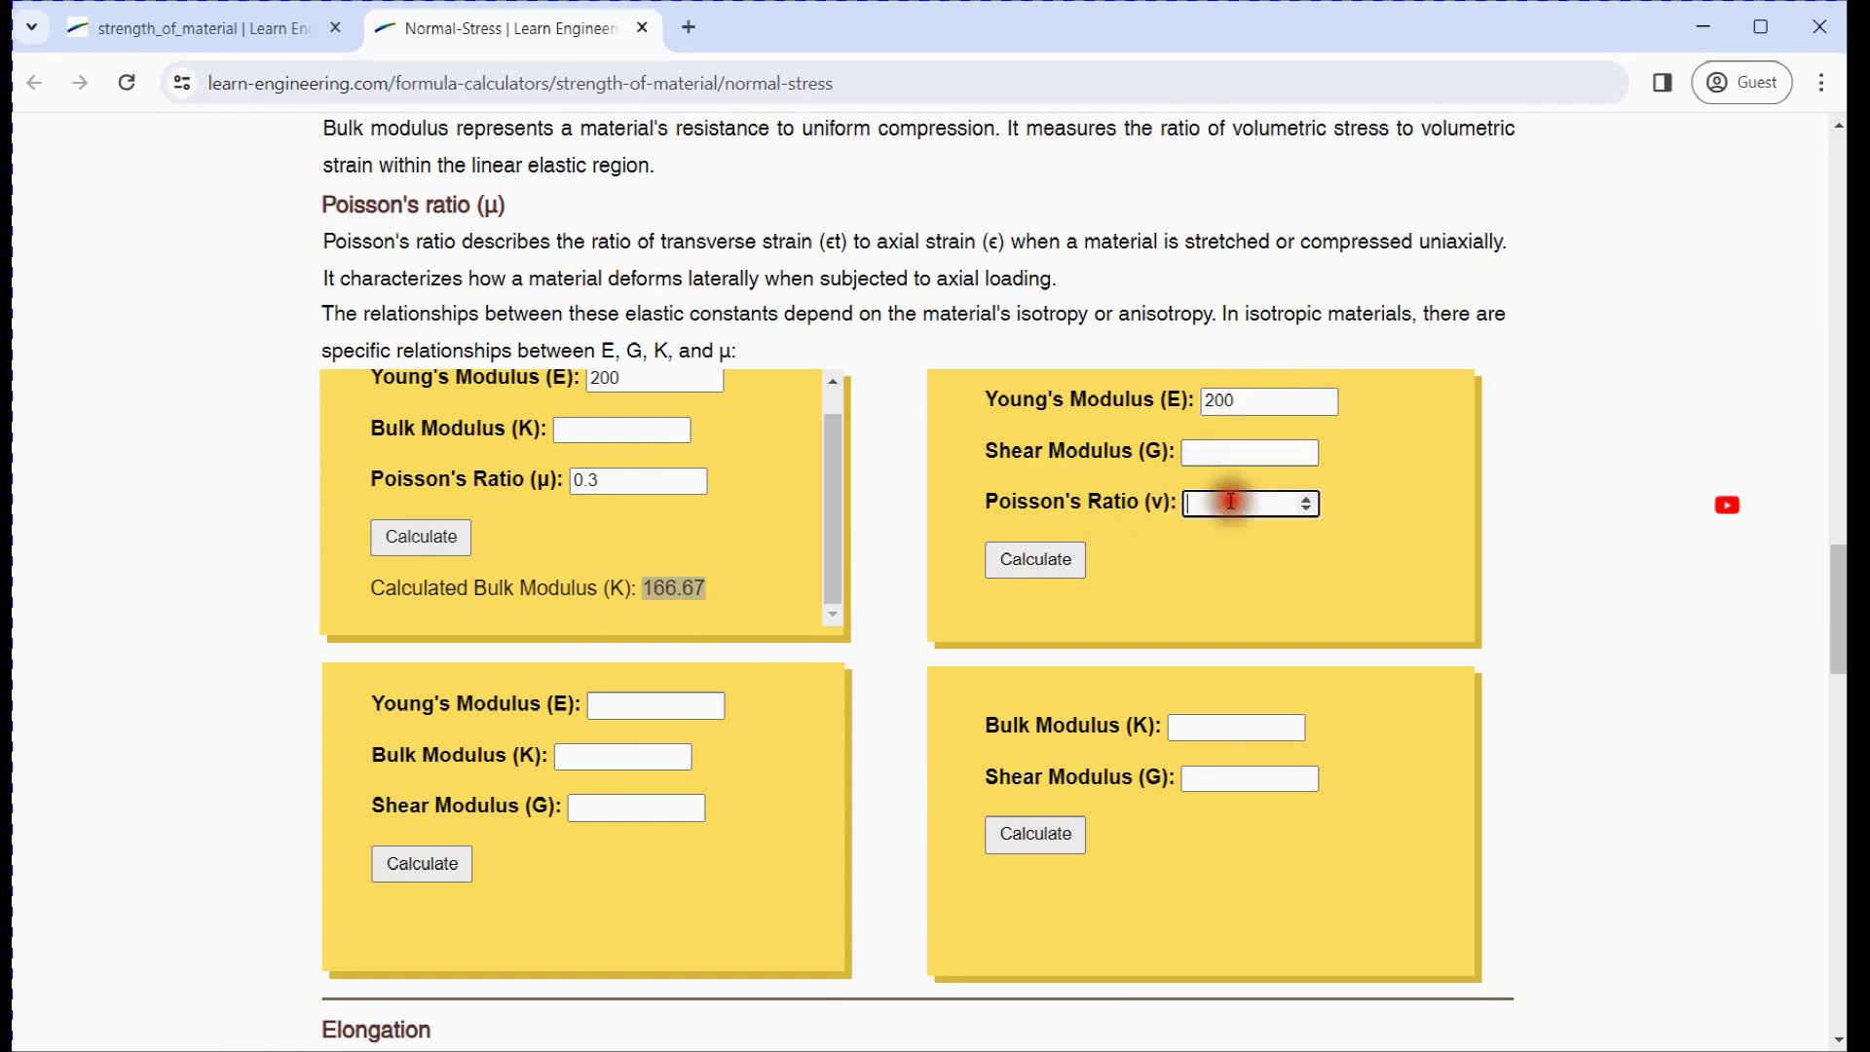
pyautogui.click(1027, 560)
pyautogui.moveTo(1338, 611); pyautogui.dragTo(1281, 608)
pyautogui.hotkey('alt', 'Tab')
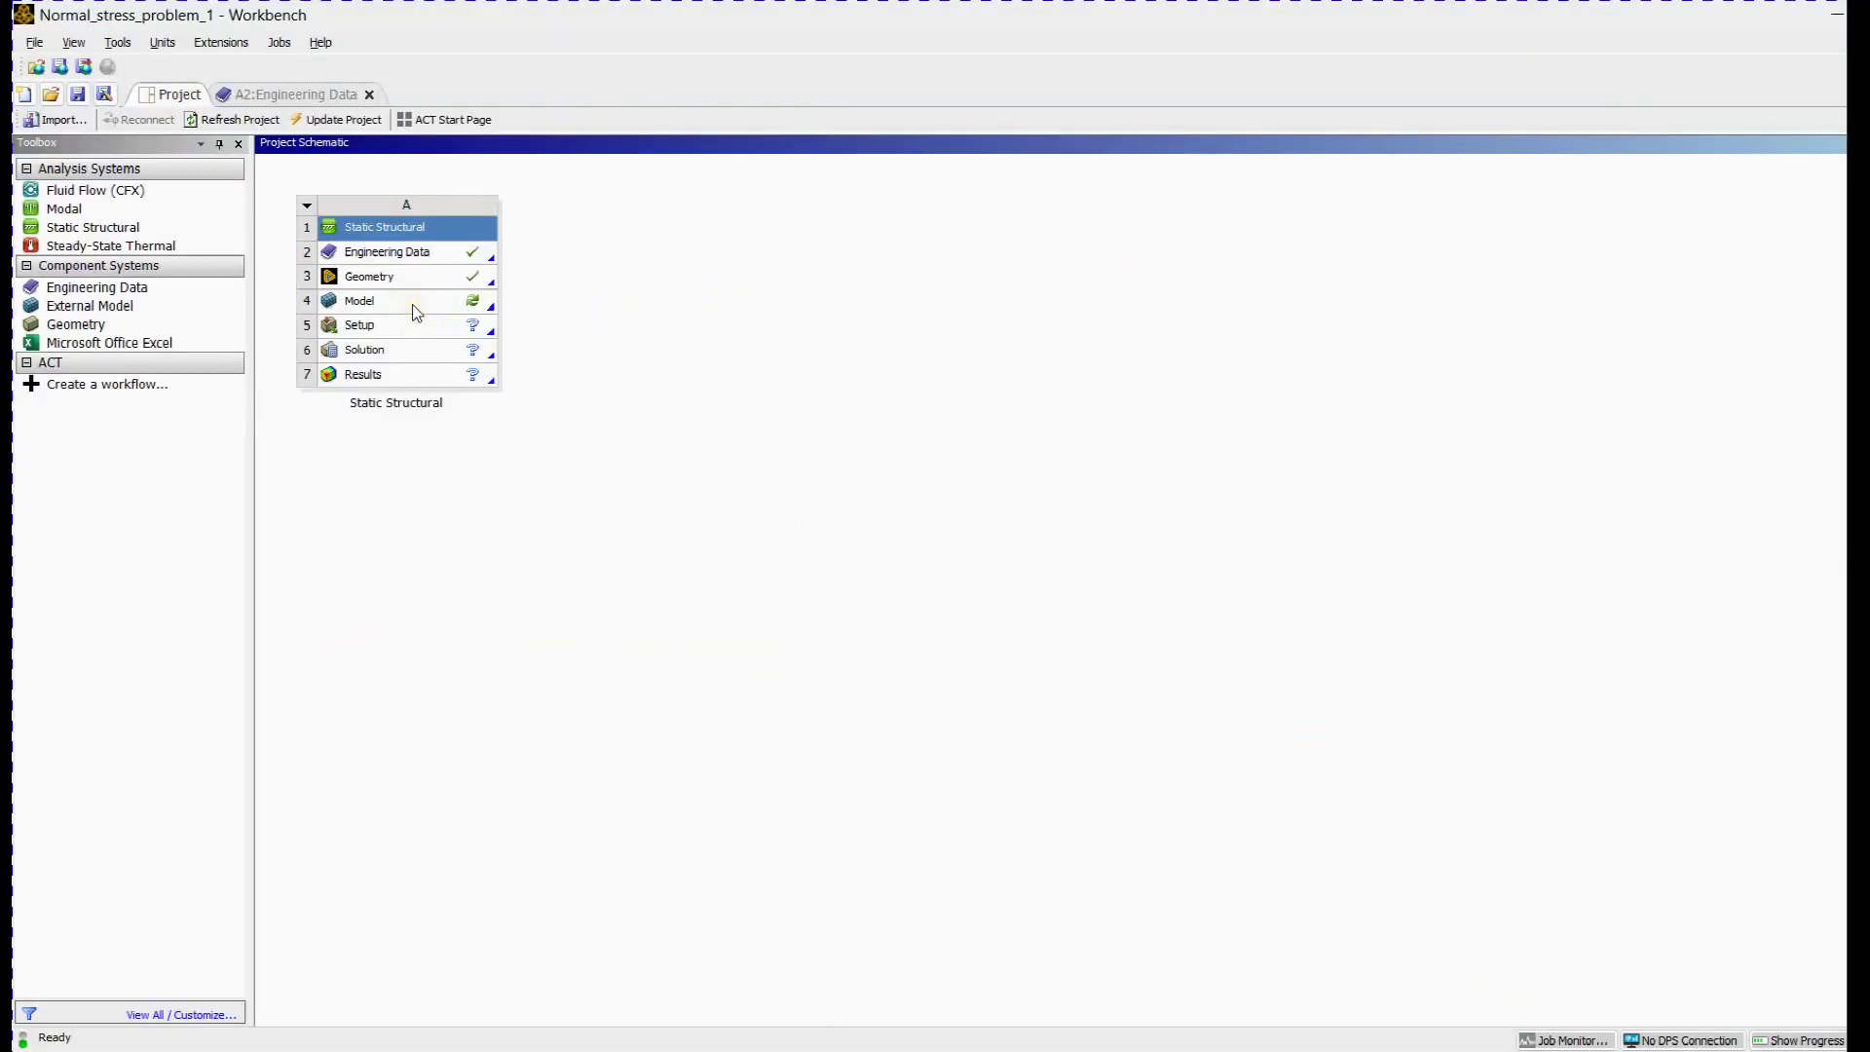
pyautogui.doubleClick(412, 304)
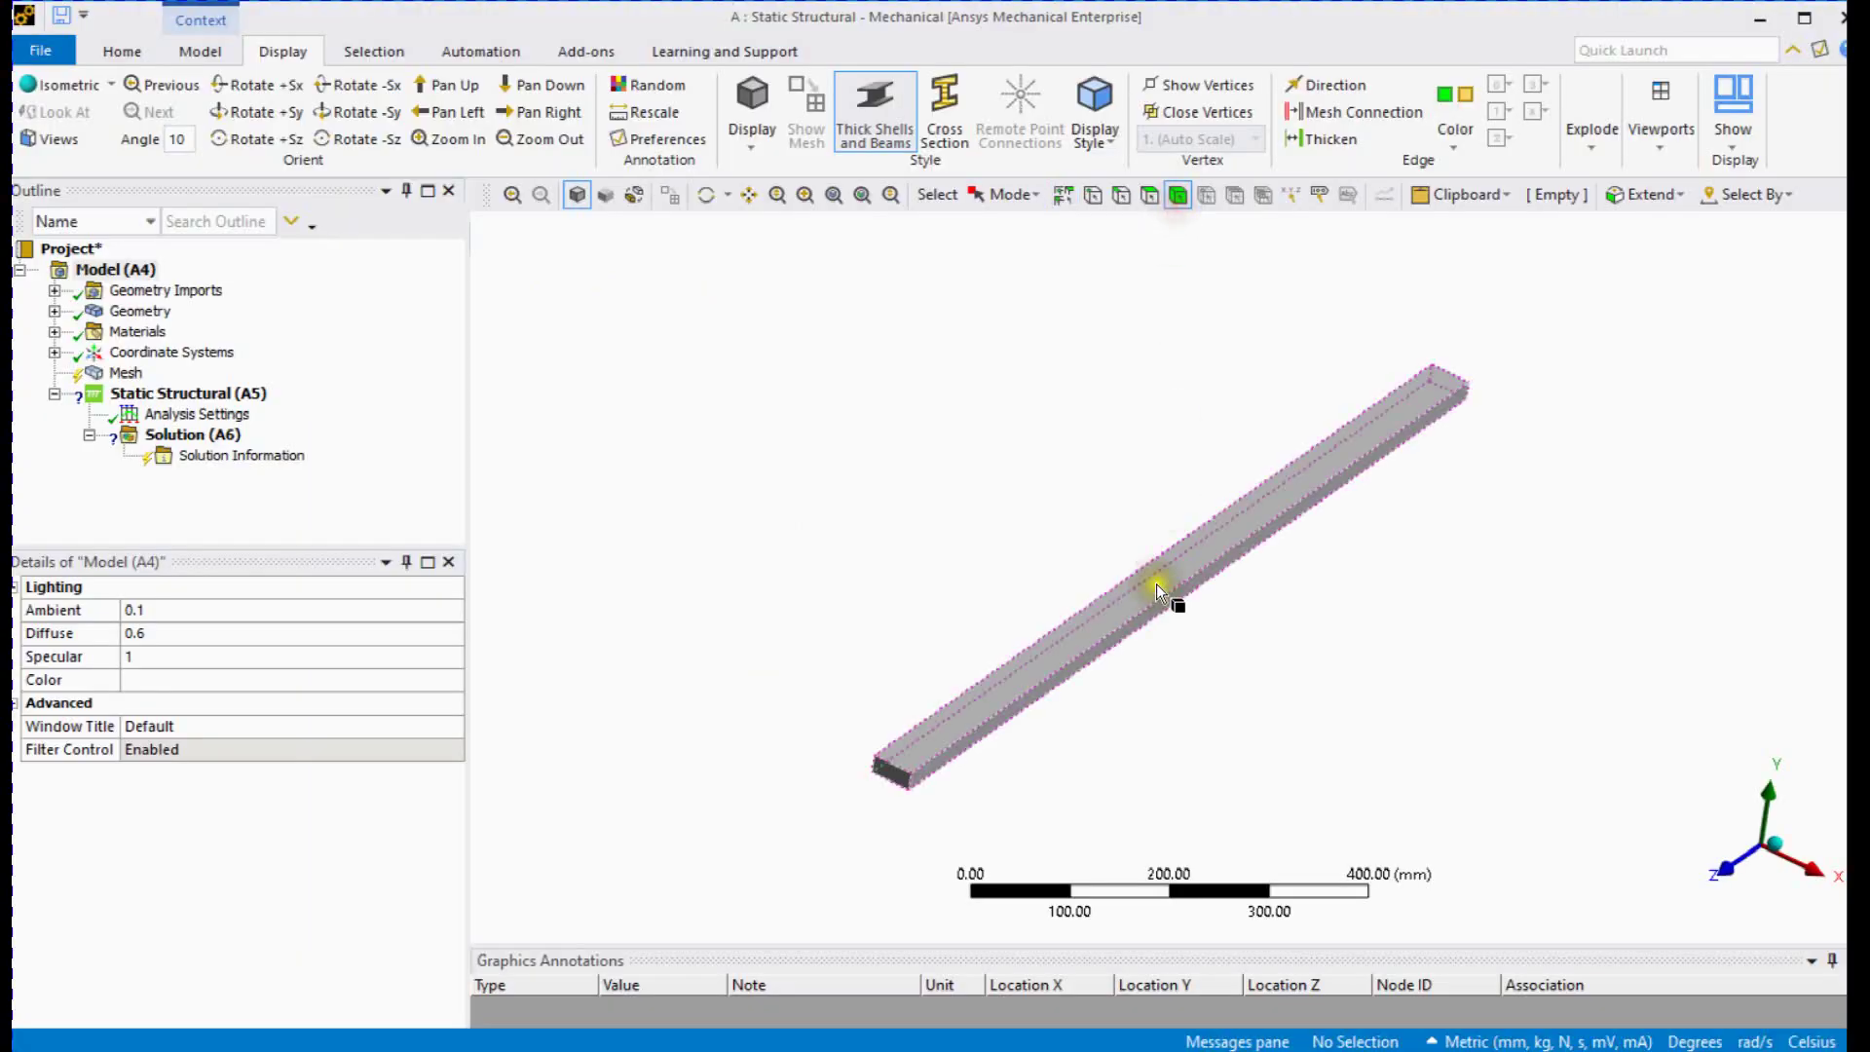
# - Assign stainless-steel to the bar's SYS\Solid body in place of Structural Steel
pyautogui.click(1154, 583)
pyautogui.click(55, 311)
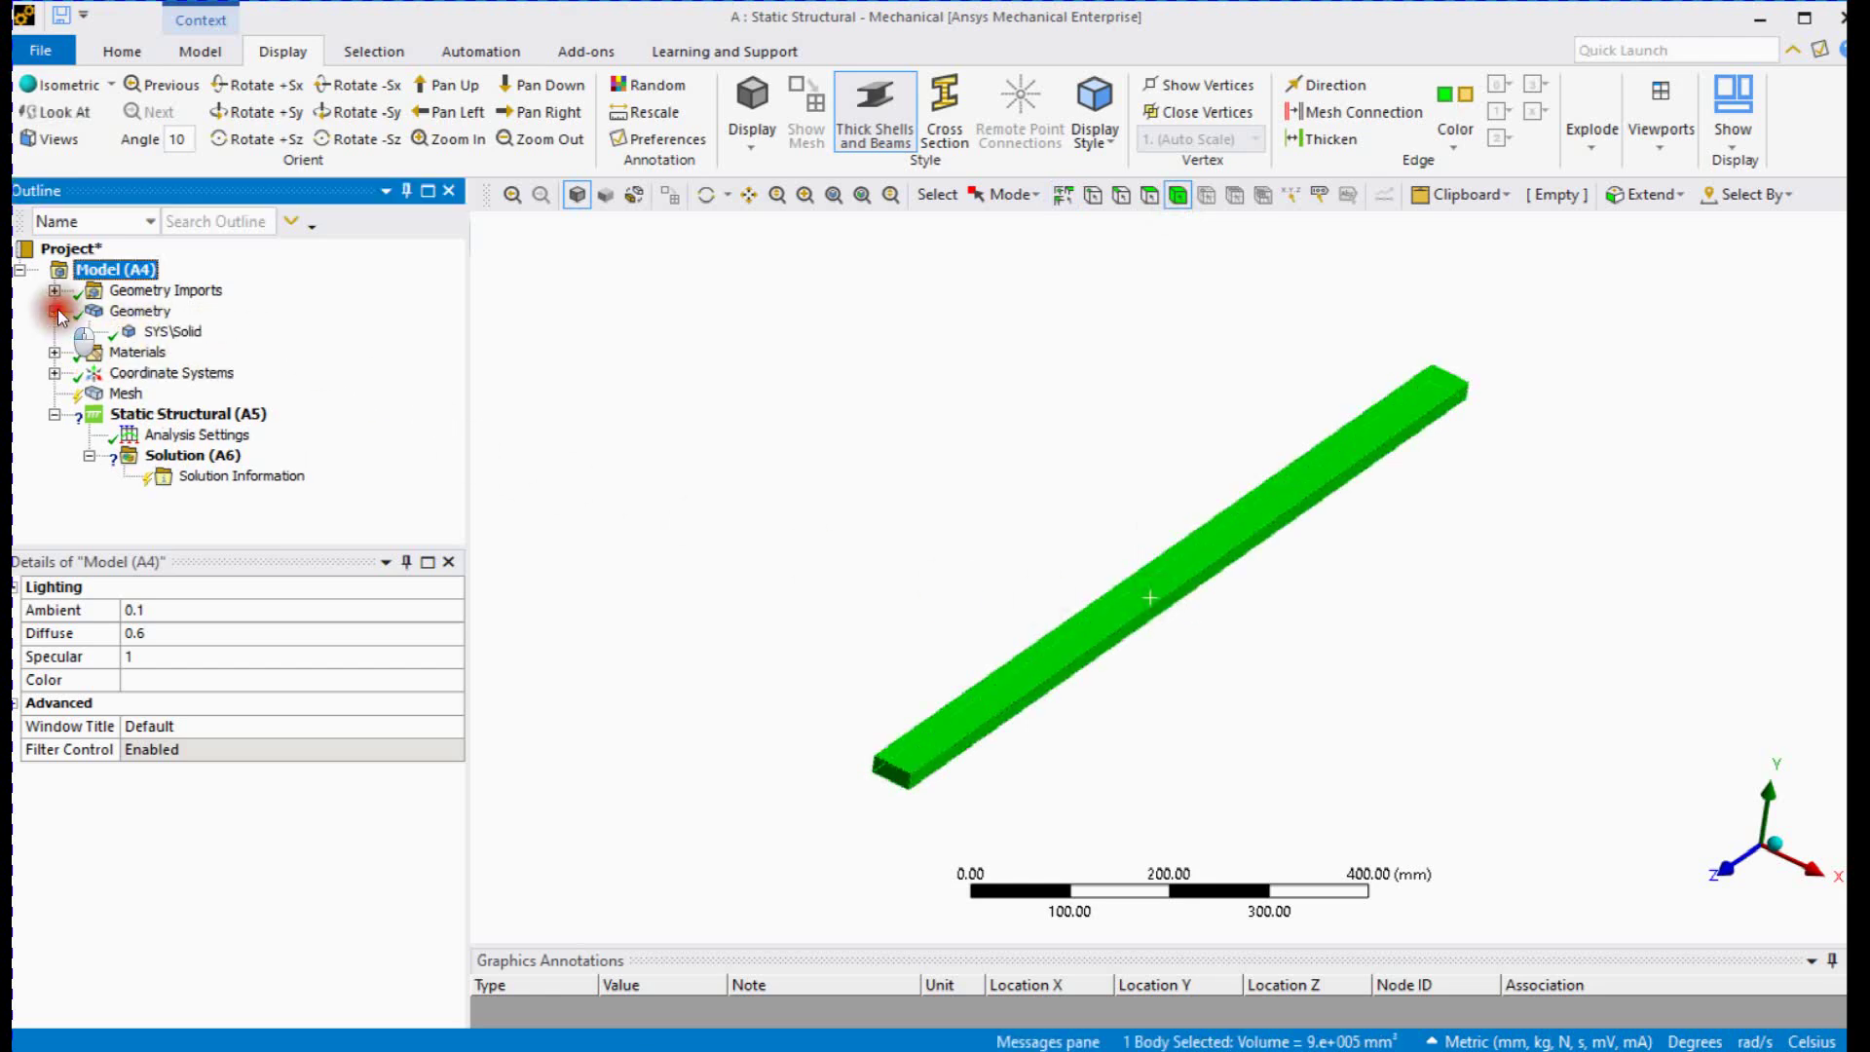
pyautogui.click(172, 331)
pyautogui.click(299, 772)
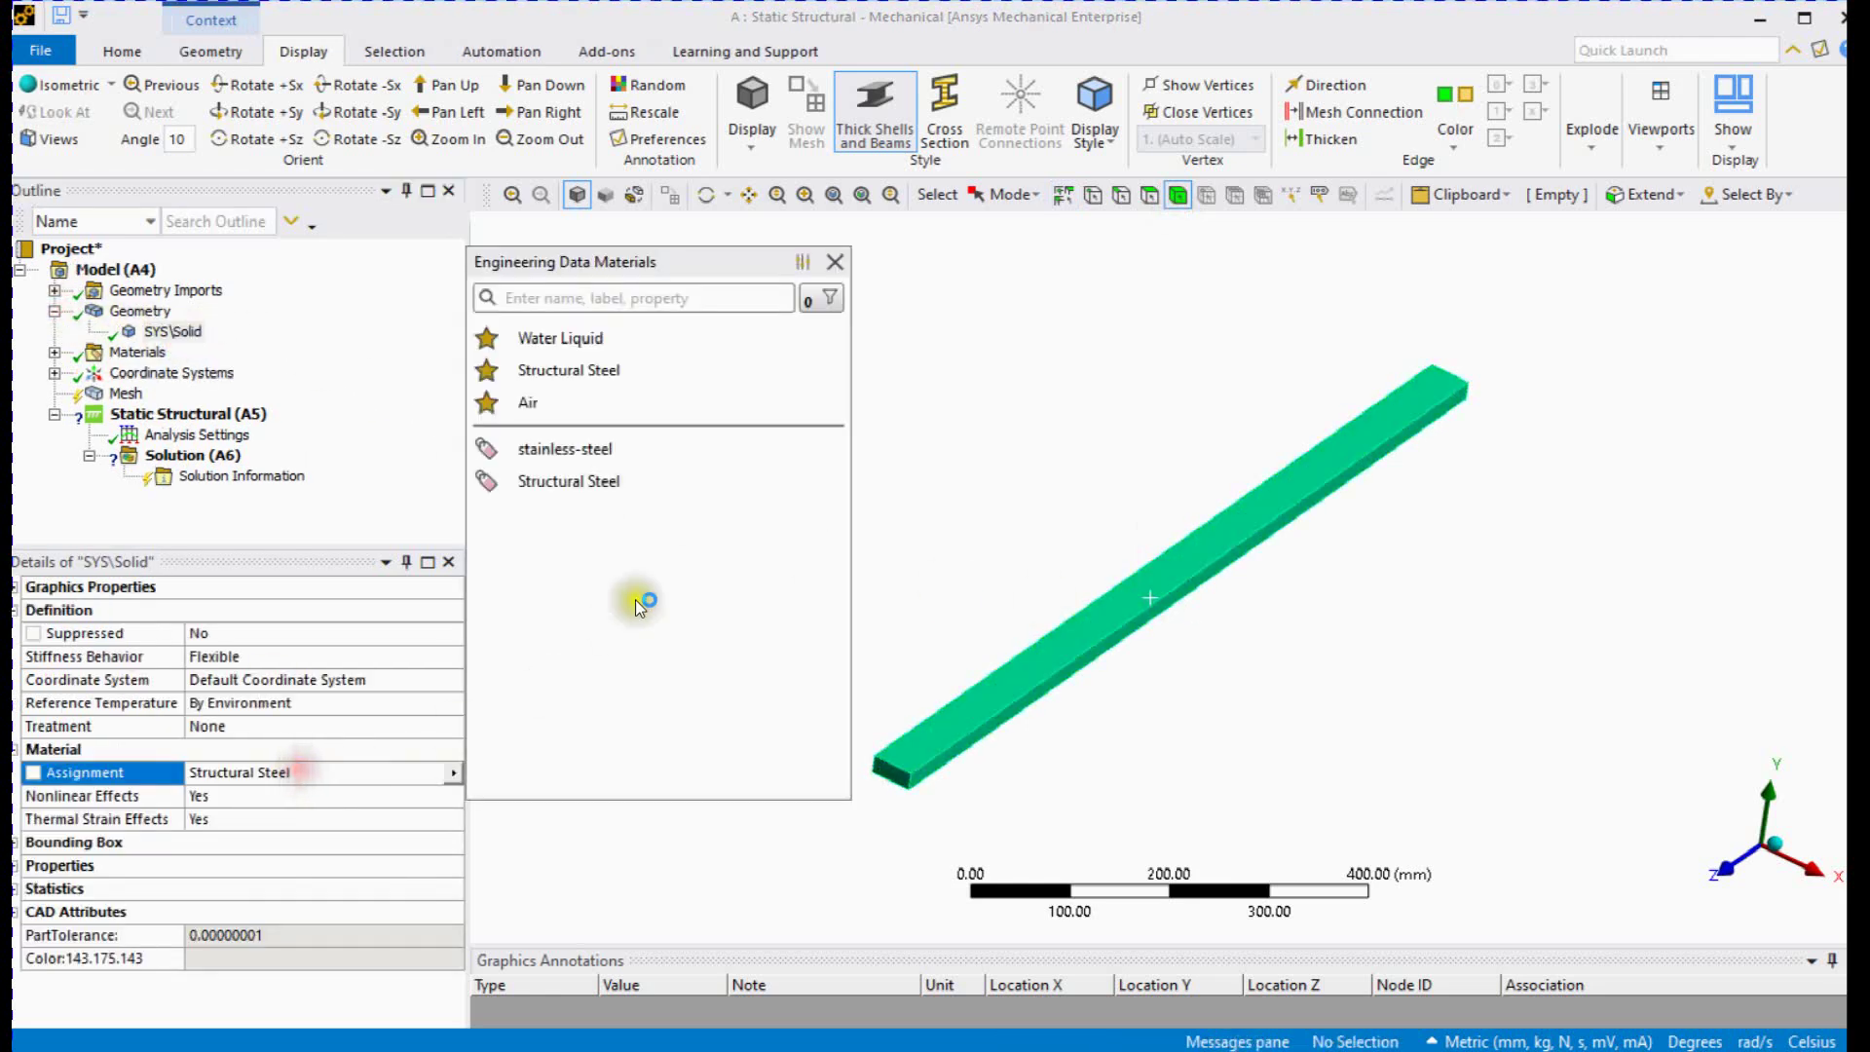
pyautogui.click(586, 449)
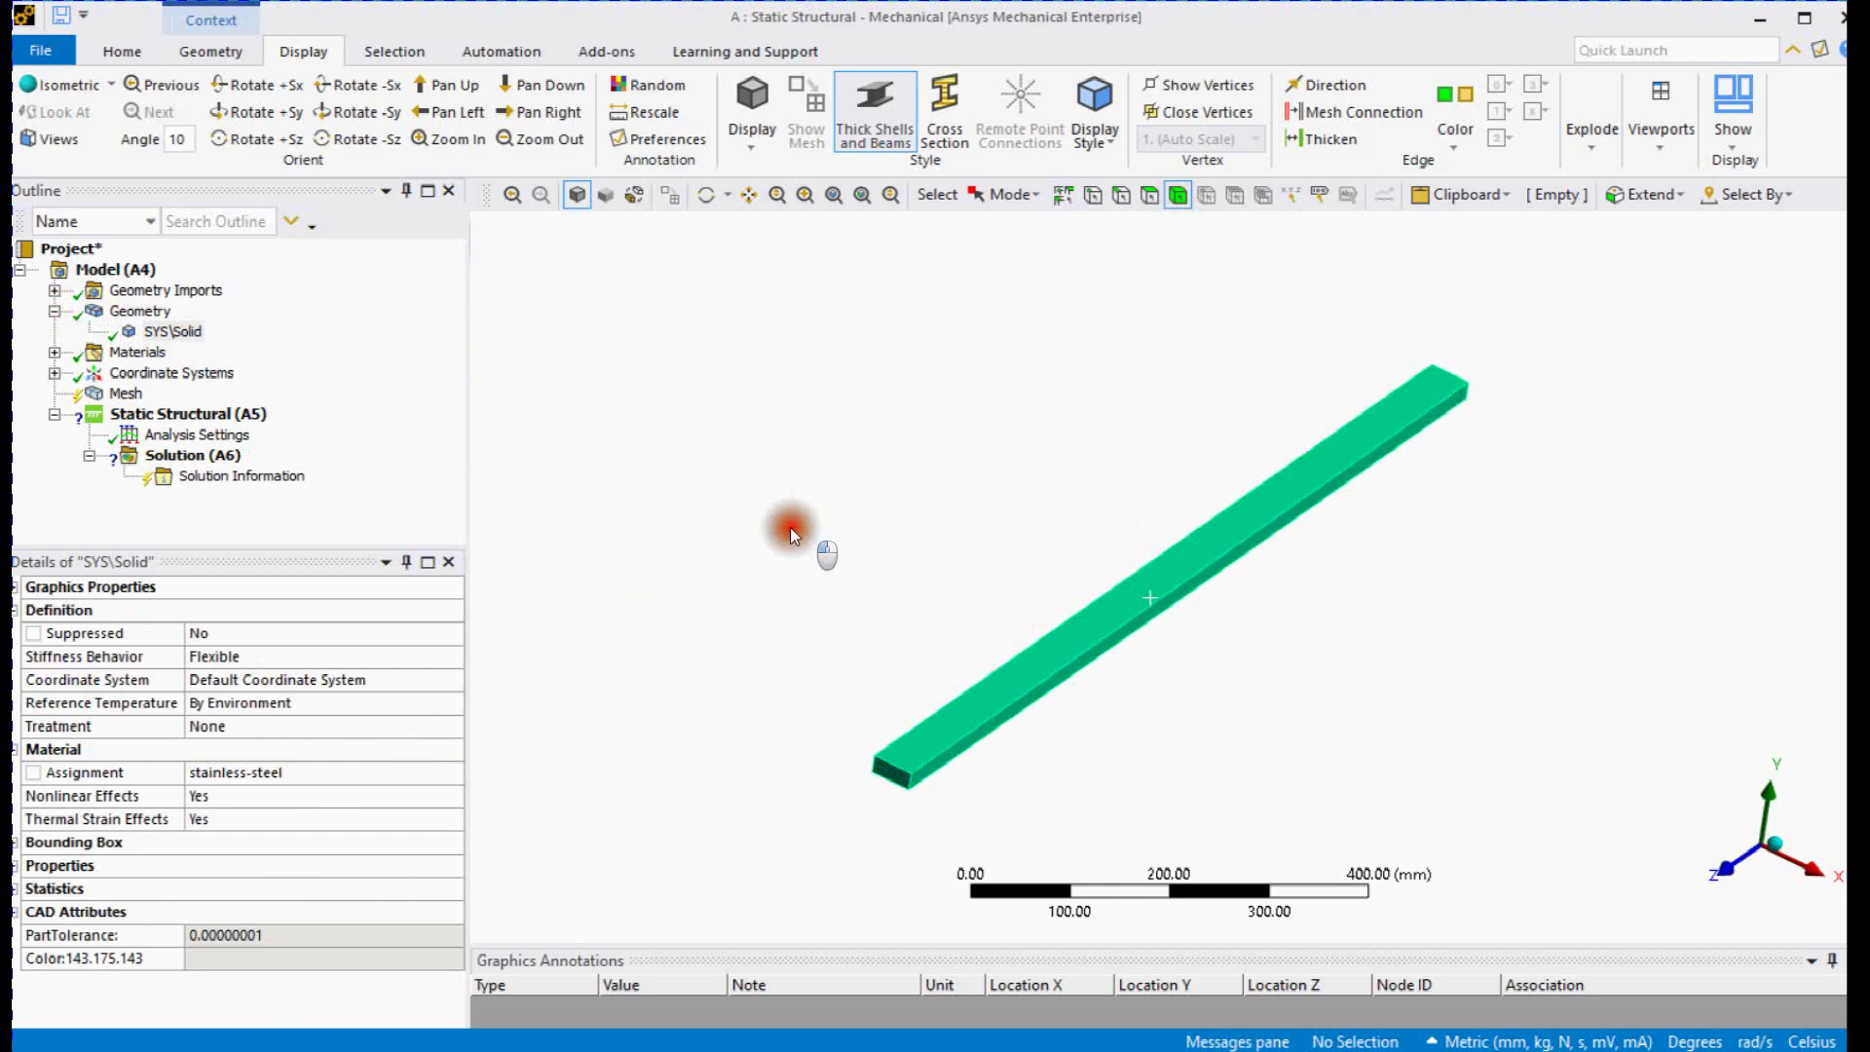
pyautogui.moveTo(791, 533); pyautogui.dragTo(718, 643, button='middle')
# - Generate an initial default mesh on the bar and inspect it
pyautogui.click(127, 393)
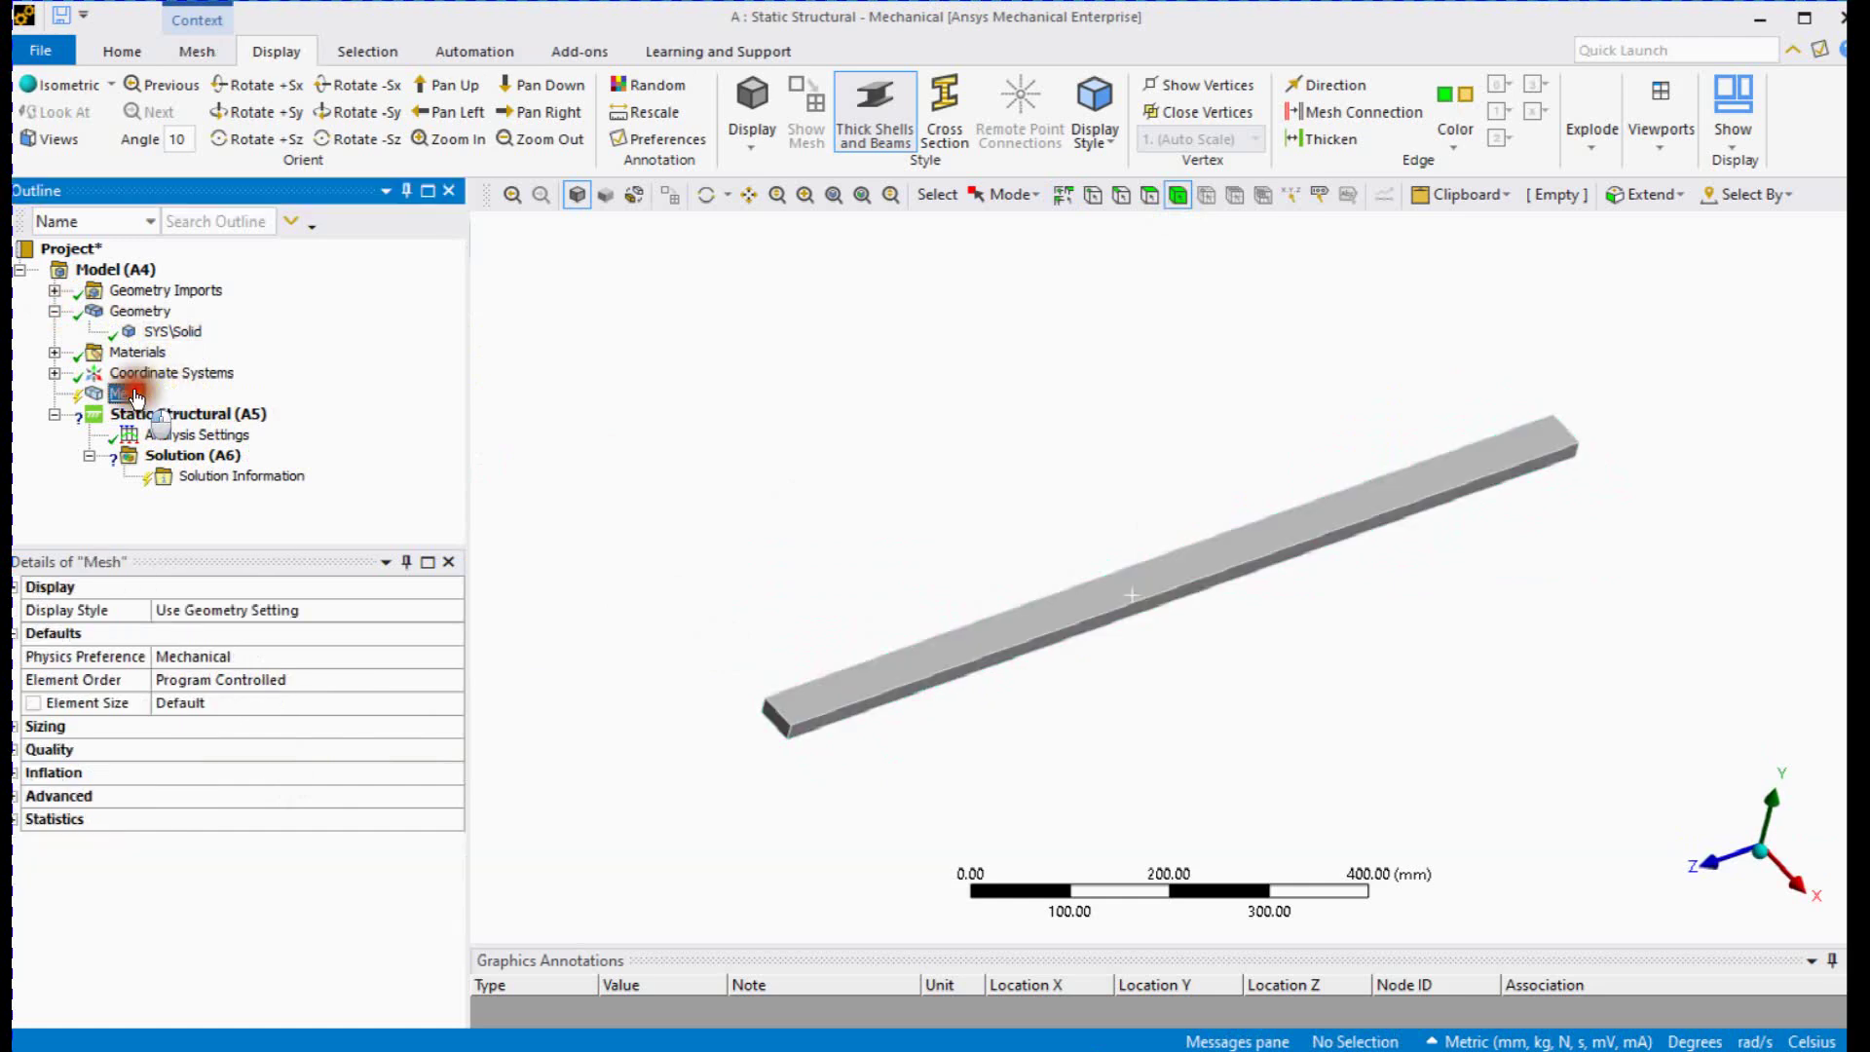
pyautogui.rightClick(134, 395)
pyautogui.click(250, 471)
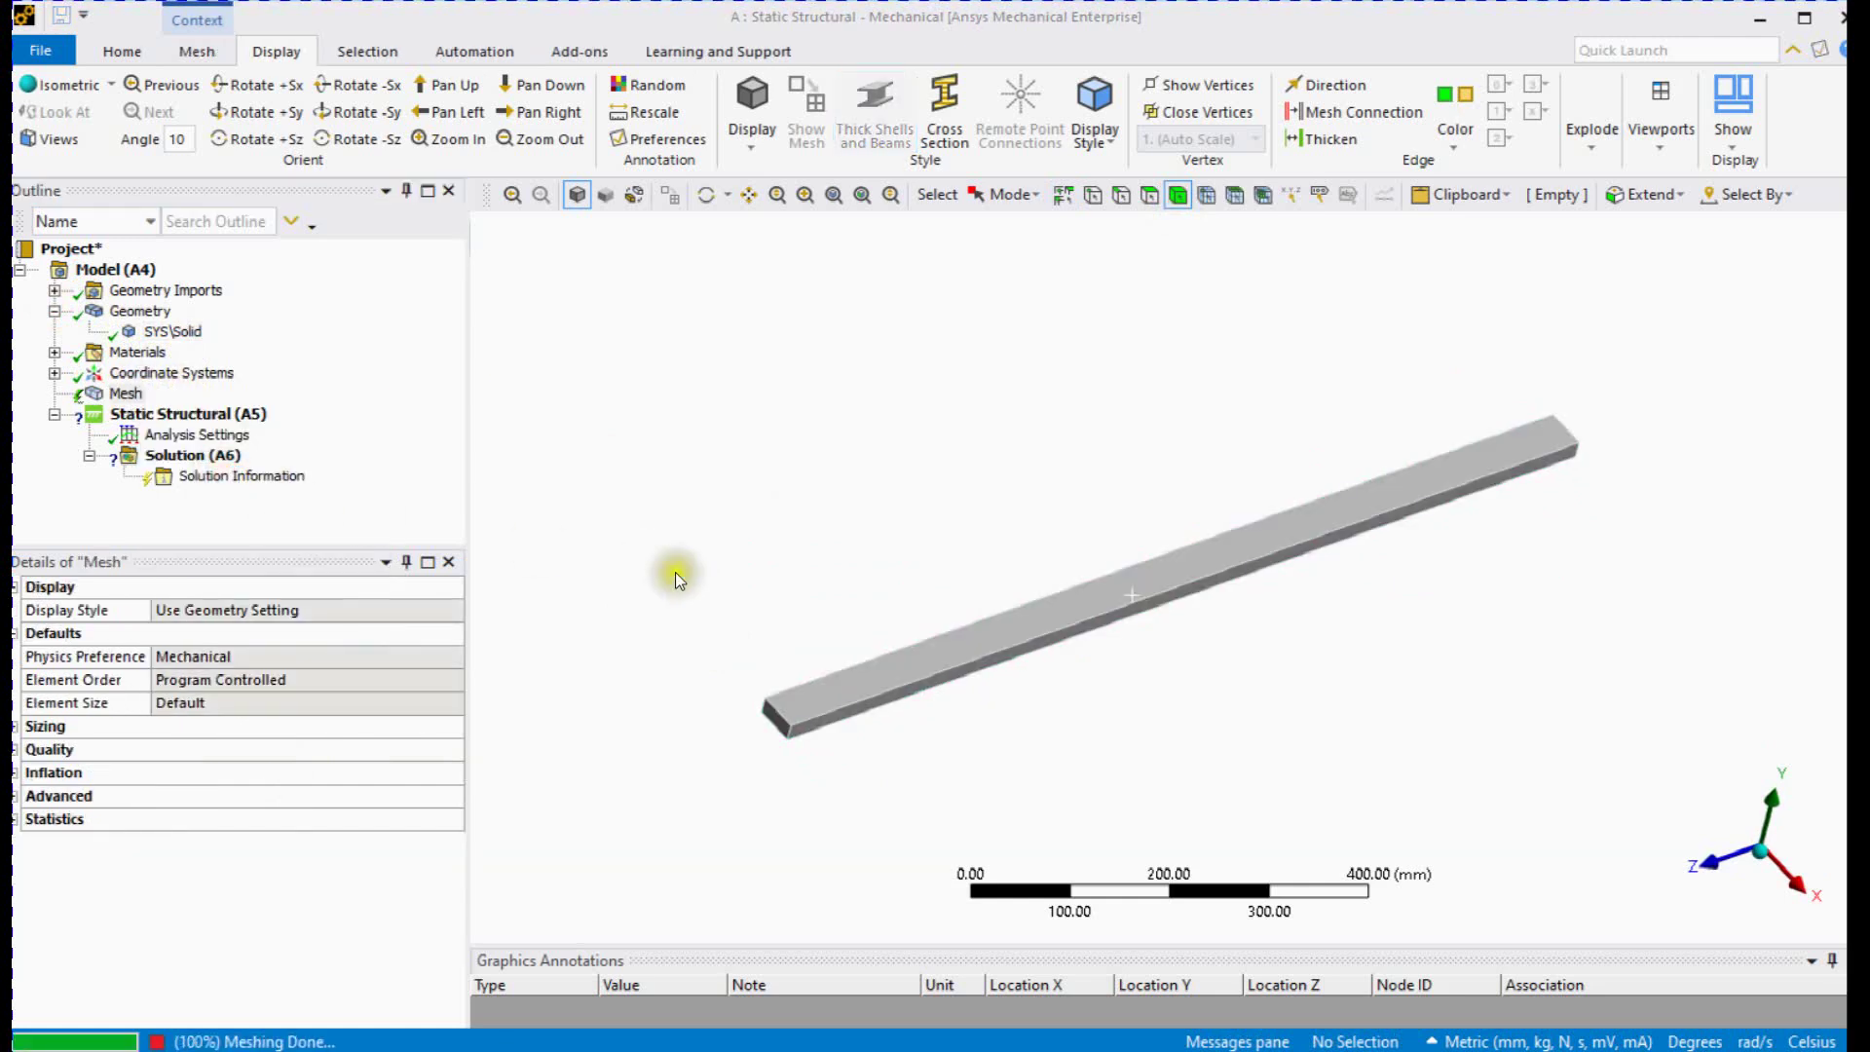
pyautogui.scroll(1, 903, 680)
pyautogui.moveTo(903, 680); pyautogui.dragTo(1018, 646, button='middle')
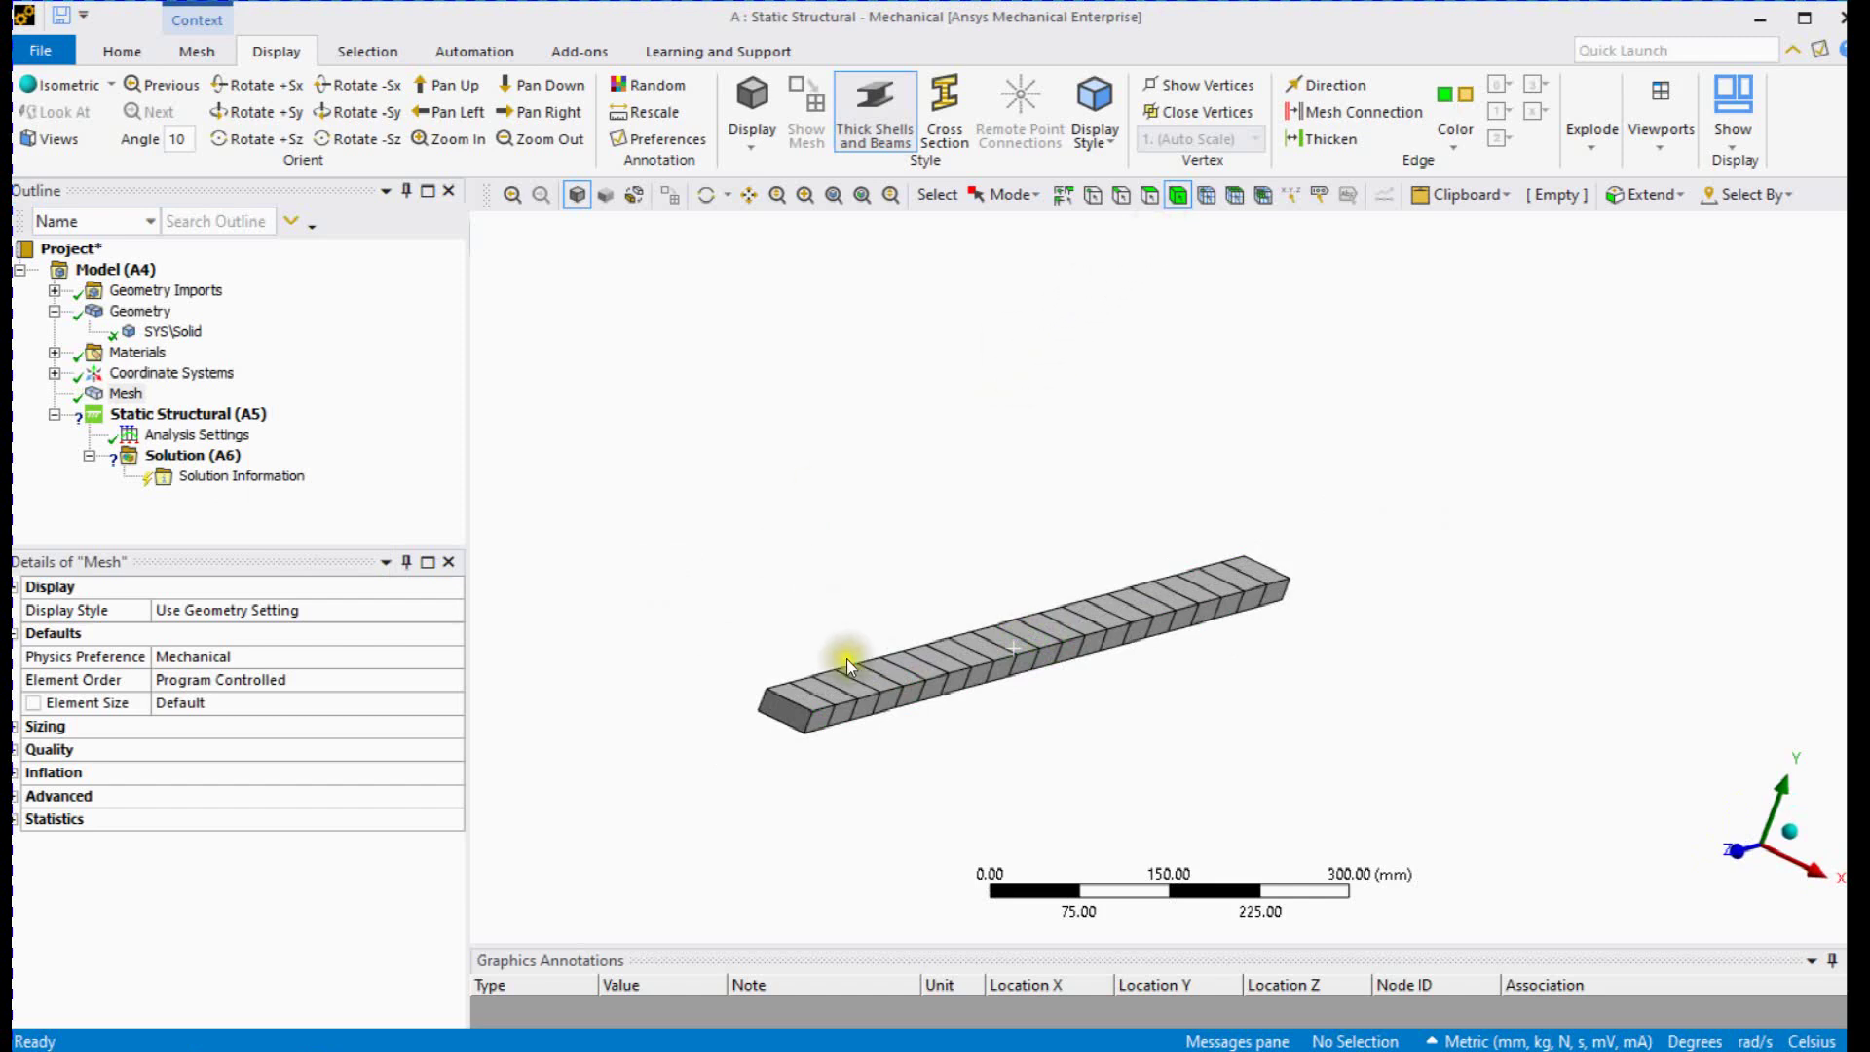
pyautogui.click(855, 681)
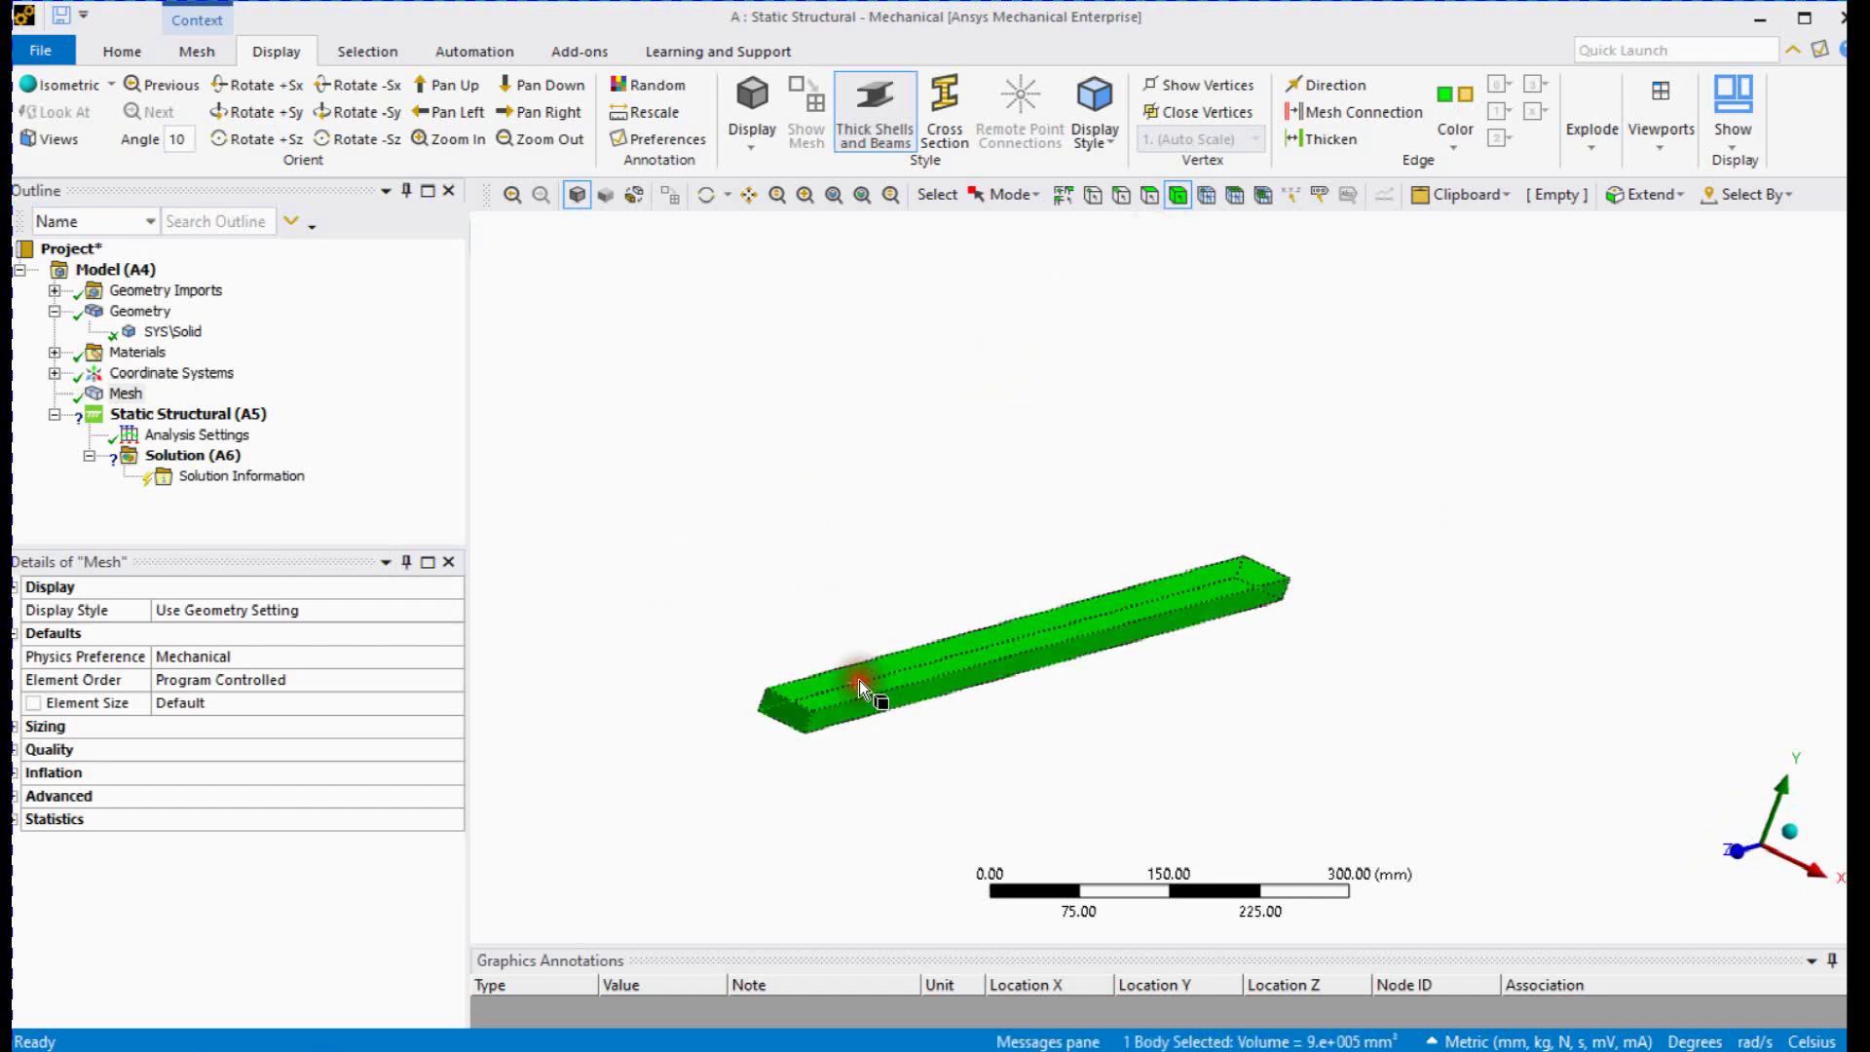
# - Add a Body Sizing of 10 mm element size and regenerate the mesh
pyautogui.rightClick(130, 401)
pyautogui.moveTo(166, 407)
pyautogui.click(482, 444)
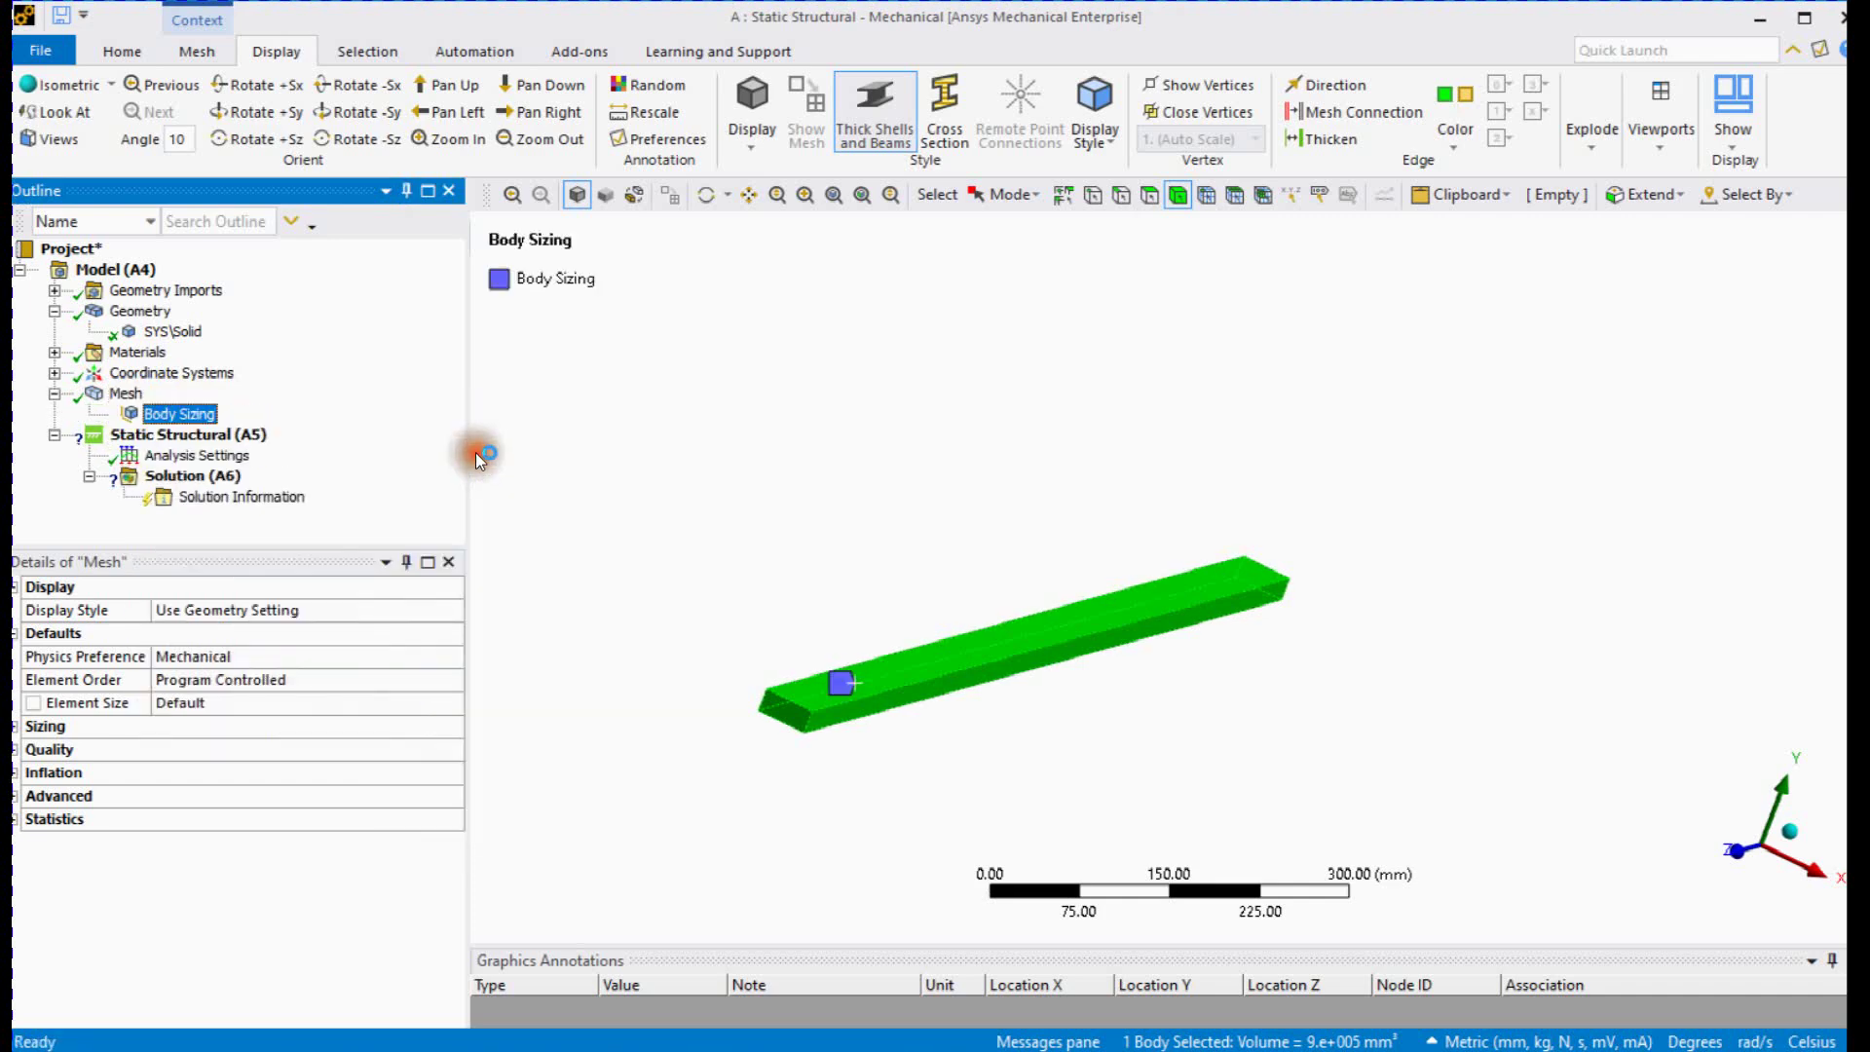
pyautogui.click(278, 726)
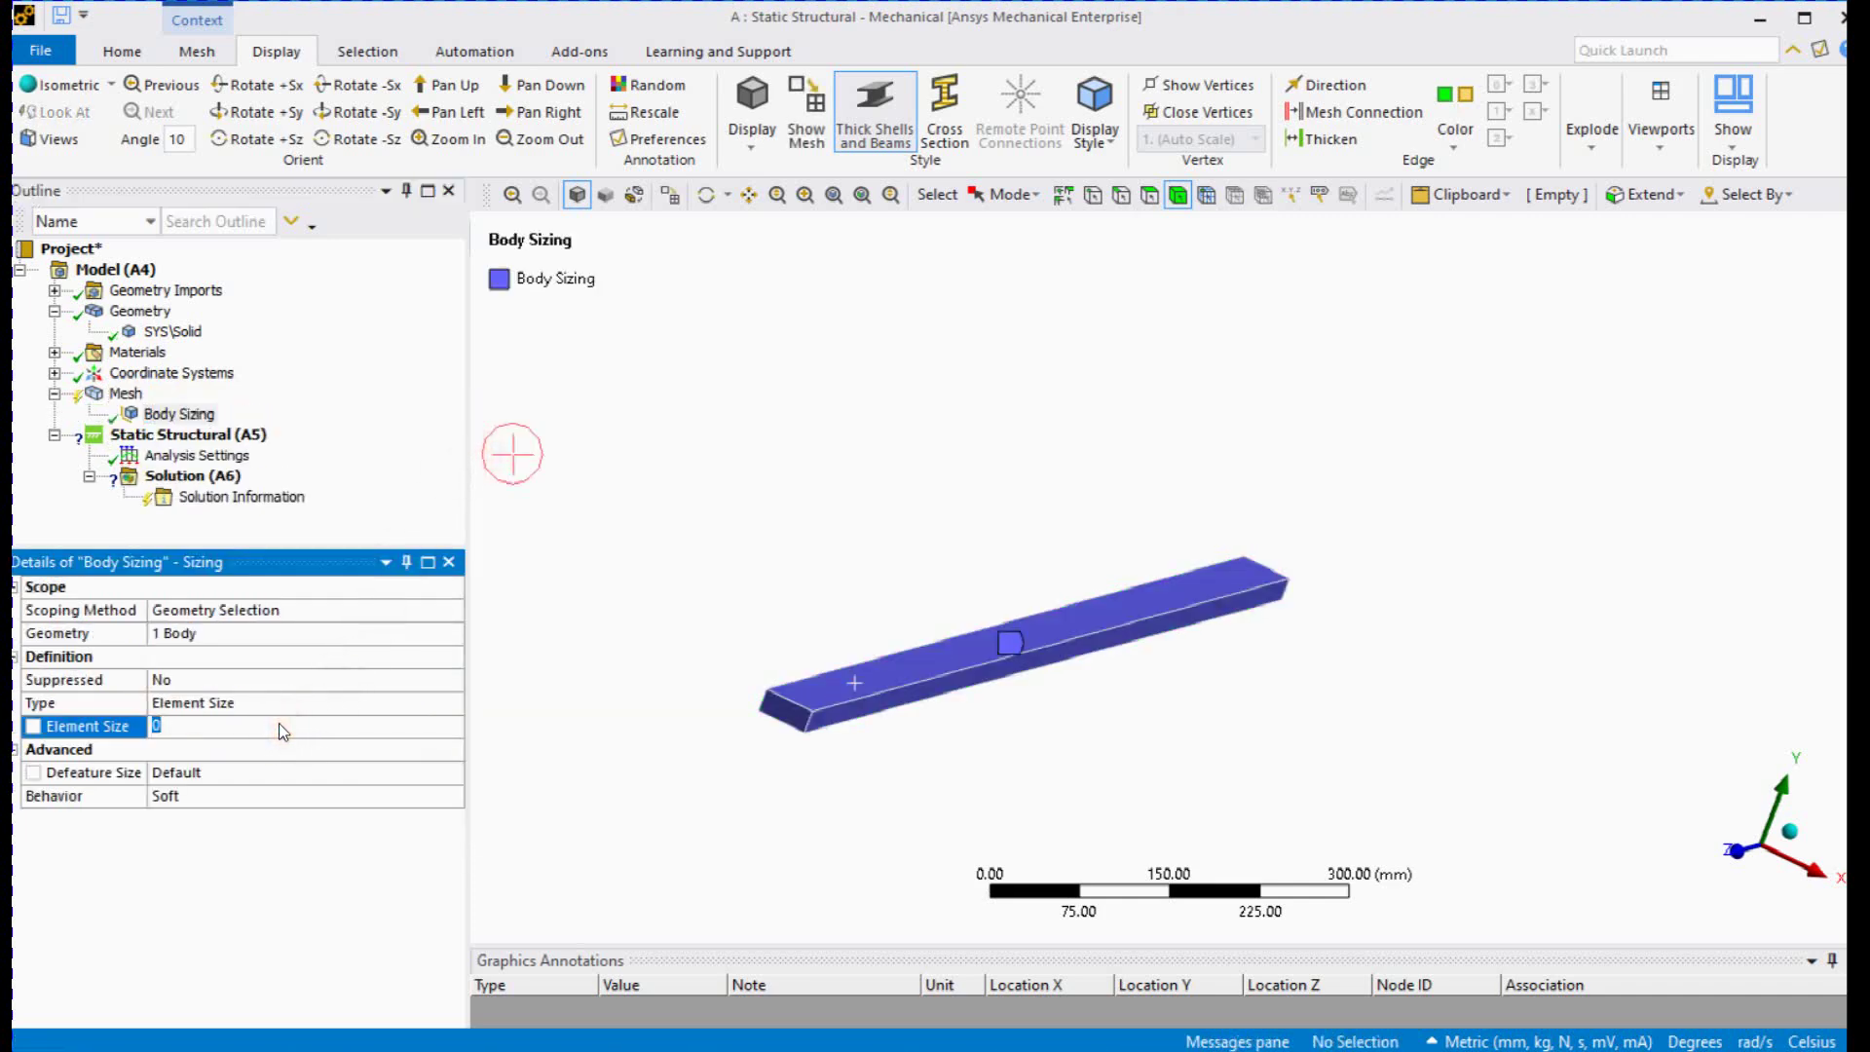
pyautogui.write('10')
pyautogui.press('Return')
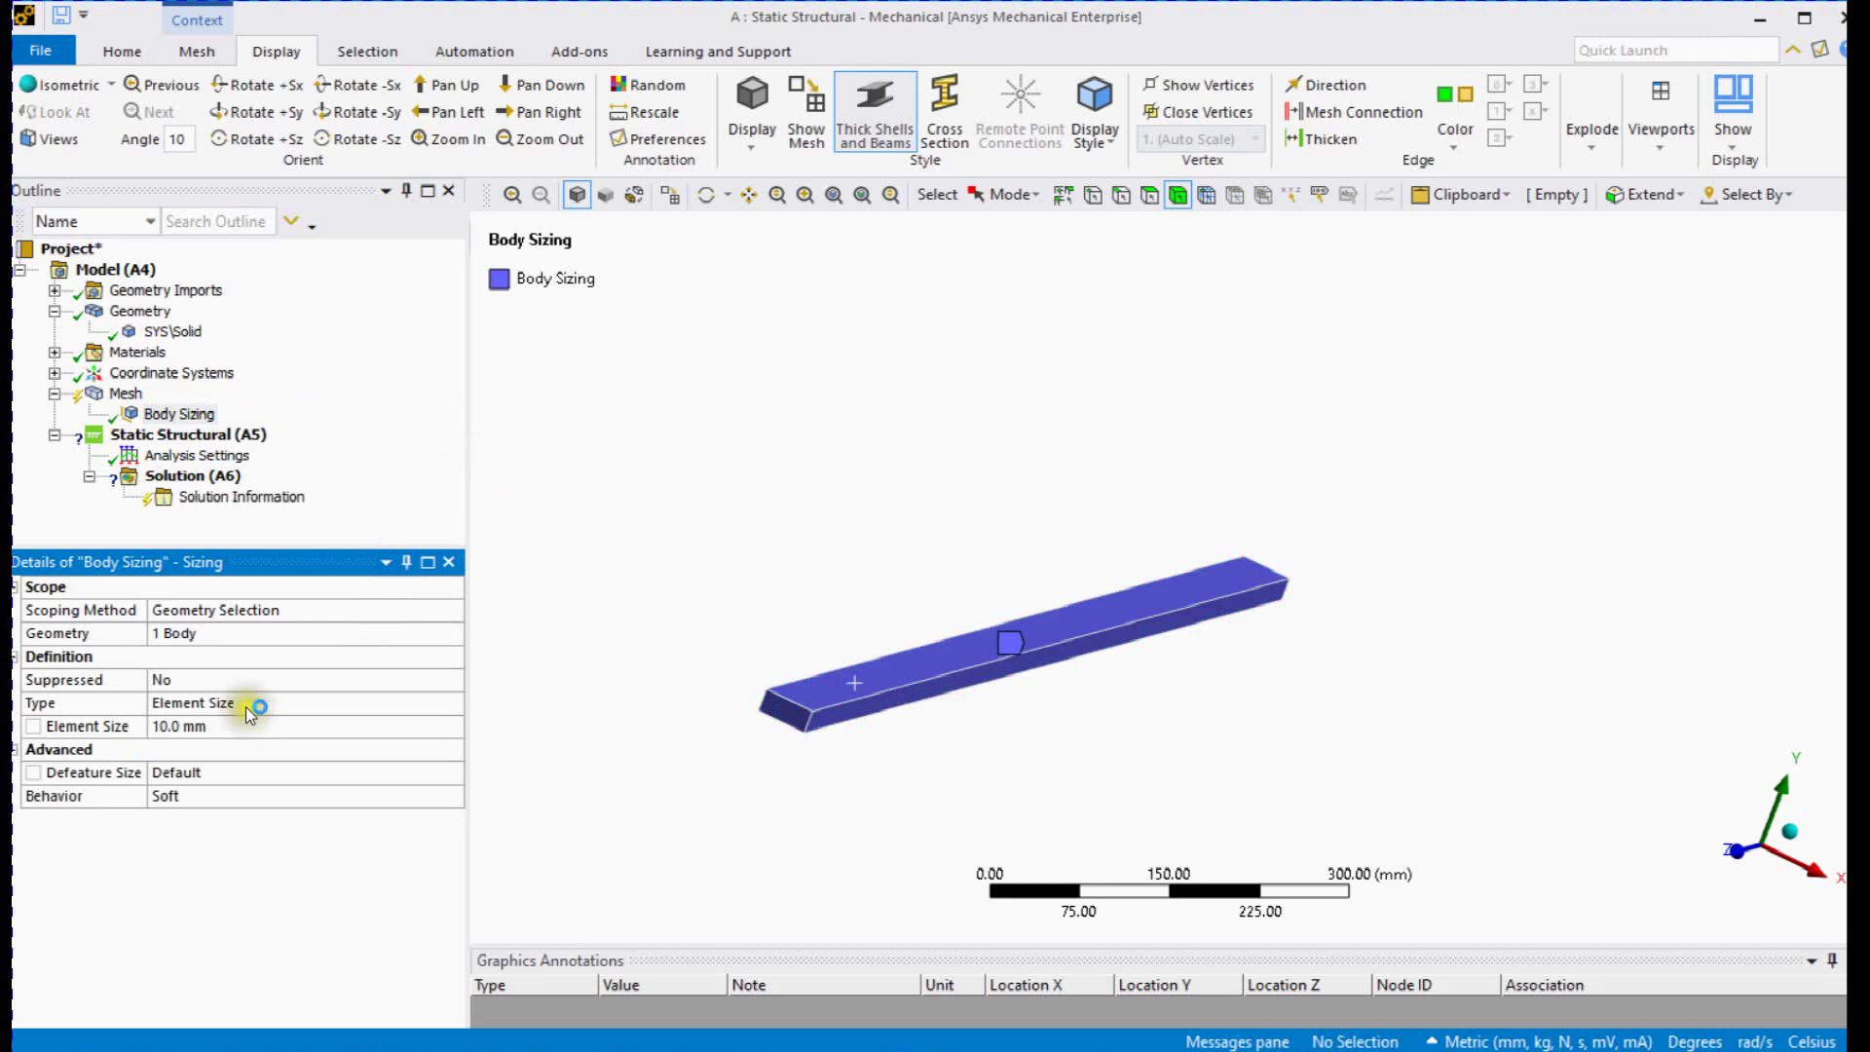
pyautogui.rightClick(125, 393)
pyautogui.click(210, 477)
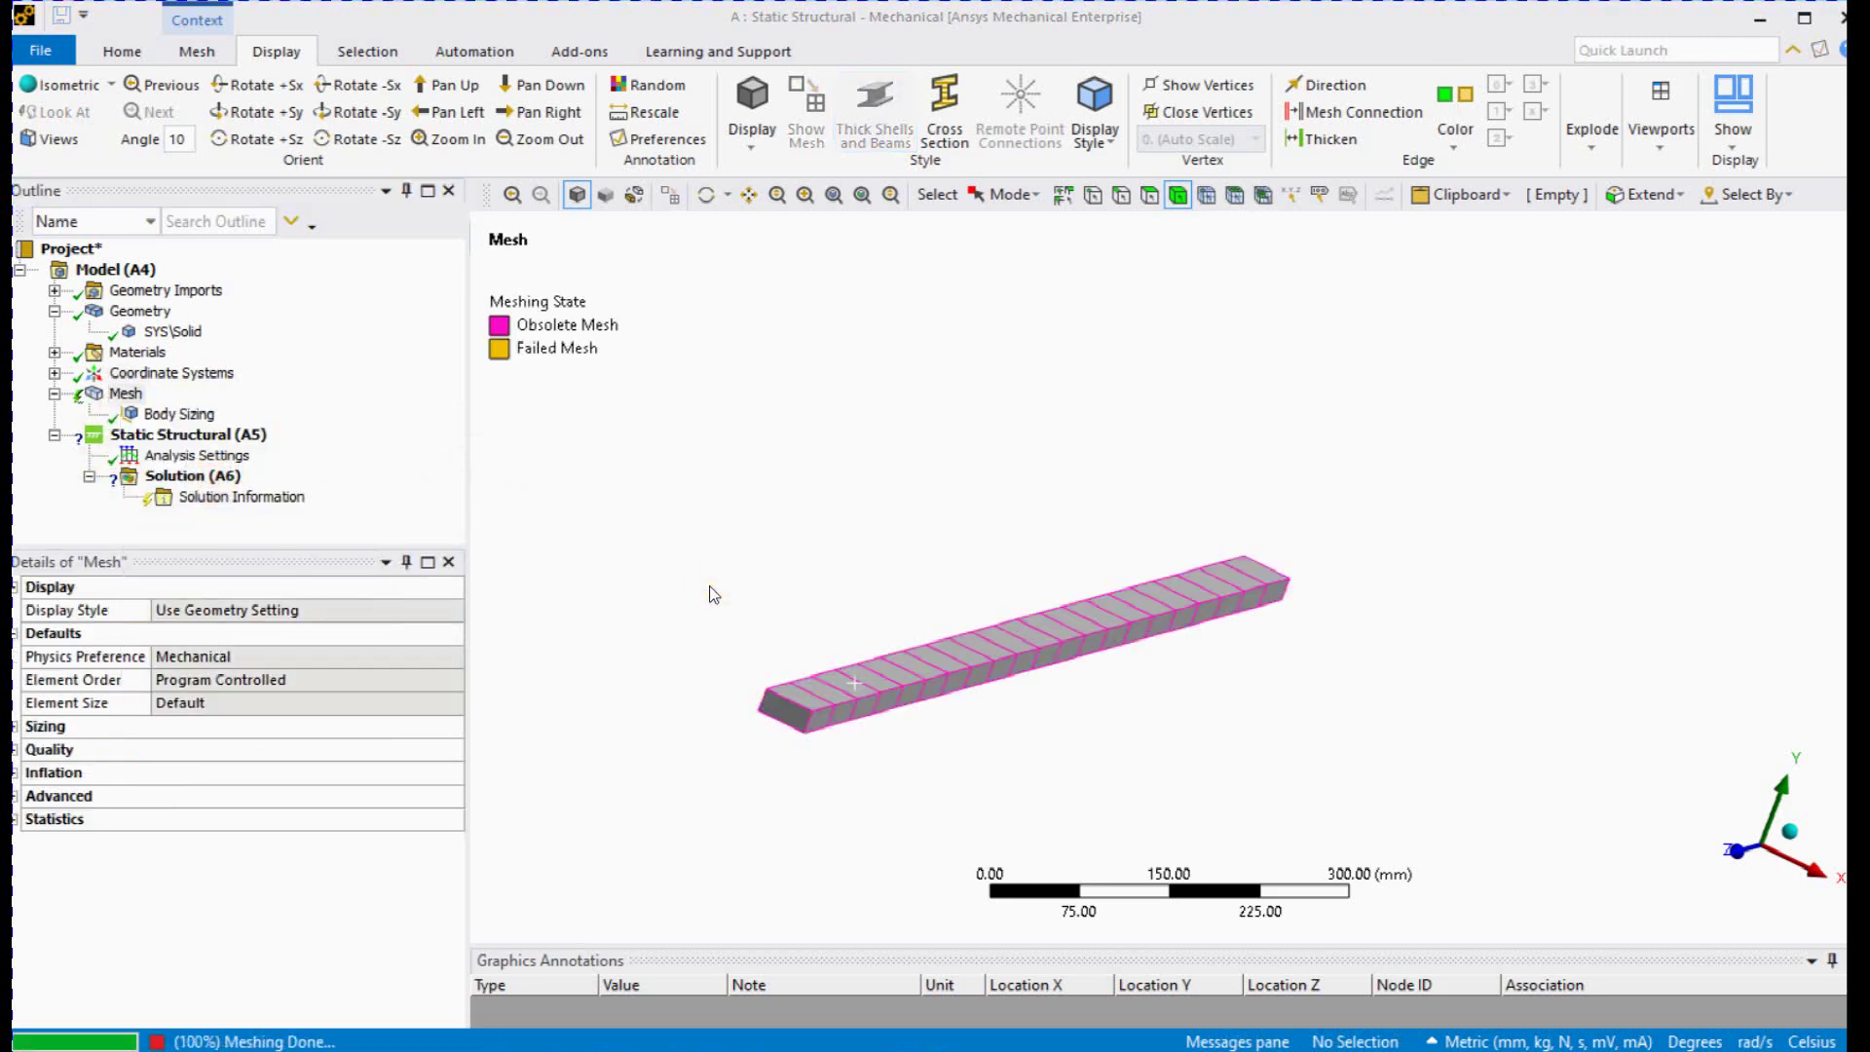
pyautogui.moveTo(797, 621); pyautogui.dragTo(847, 655, button='middle')
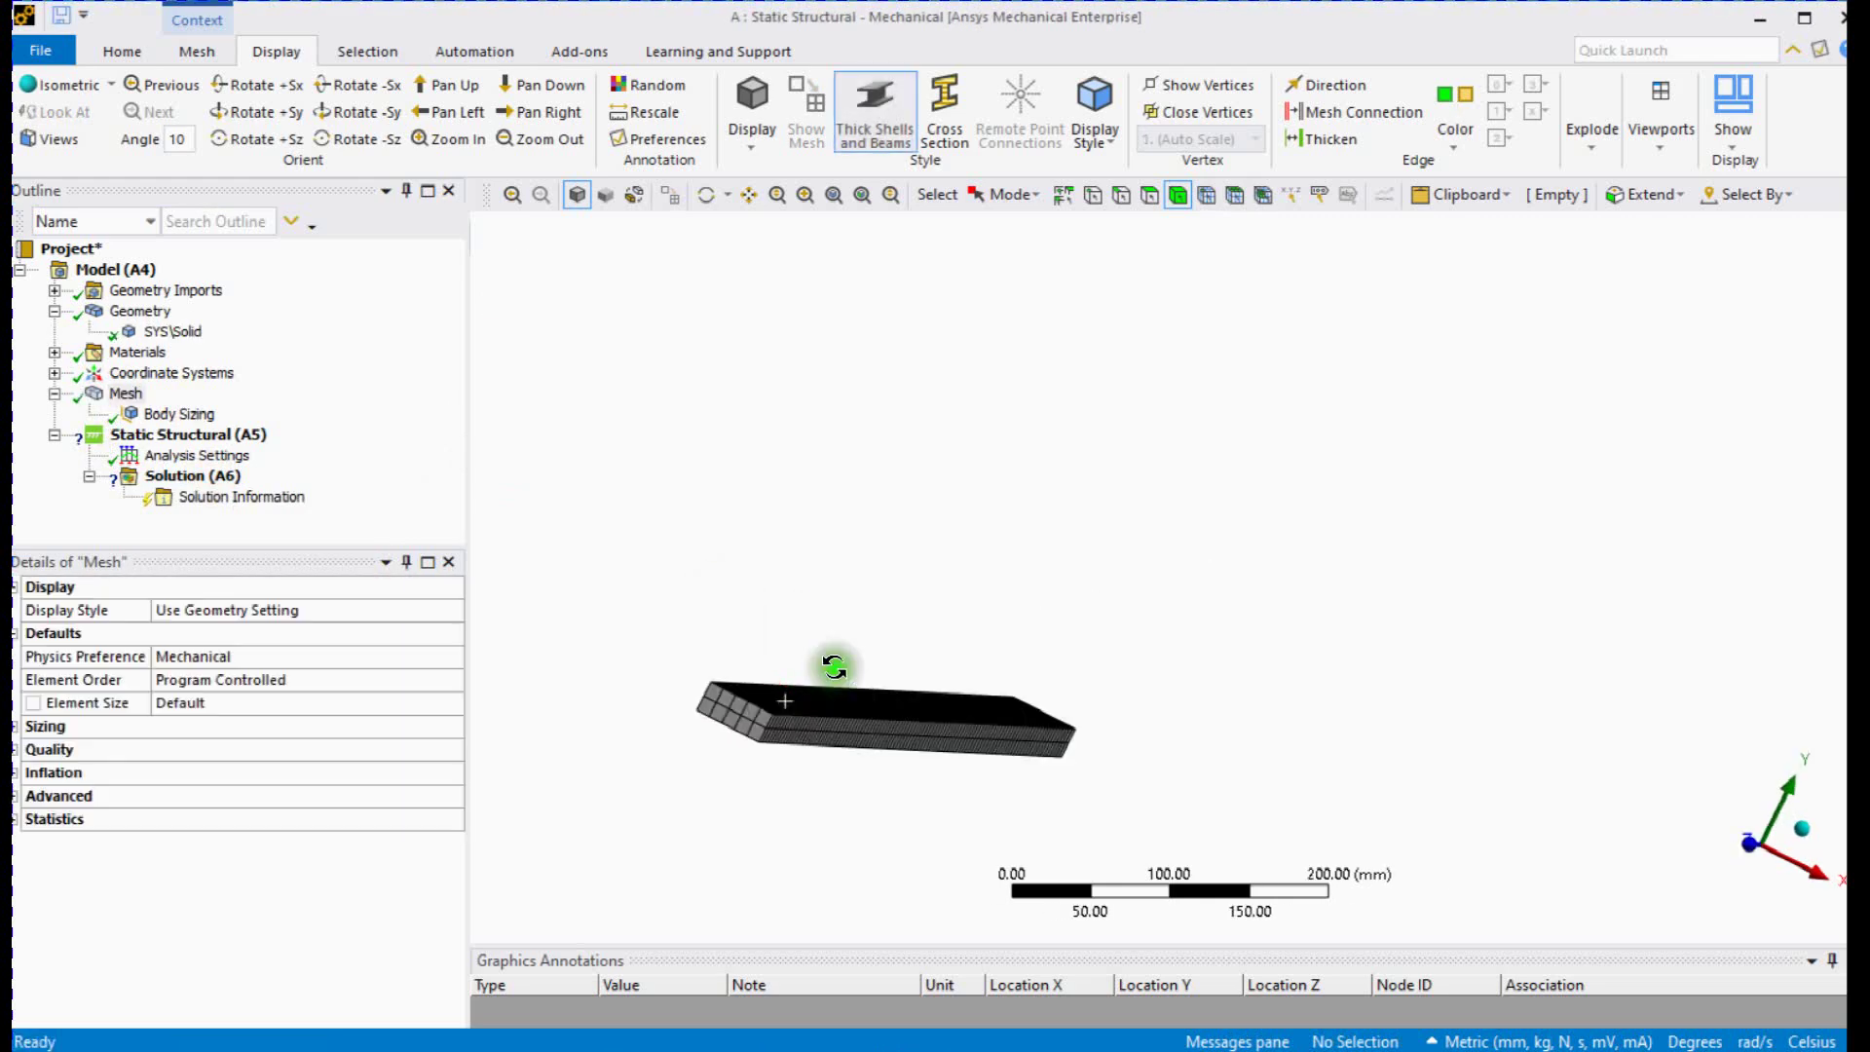
# - Insert a Fixed Support under Static Structural on the bar's end face
pyautogui.click(239, 434)
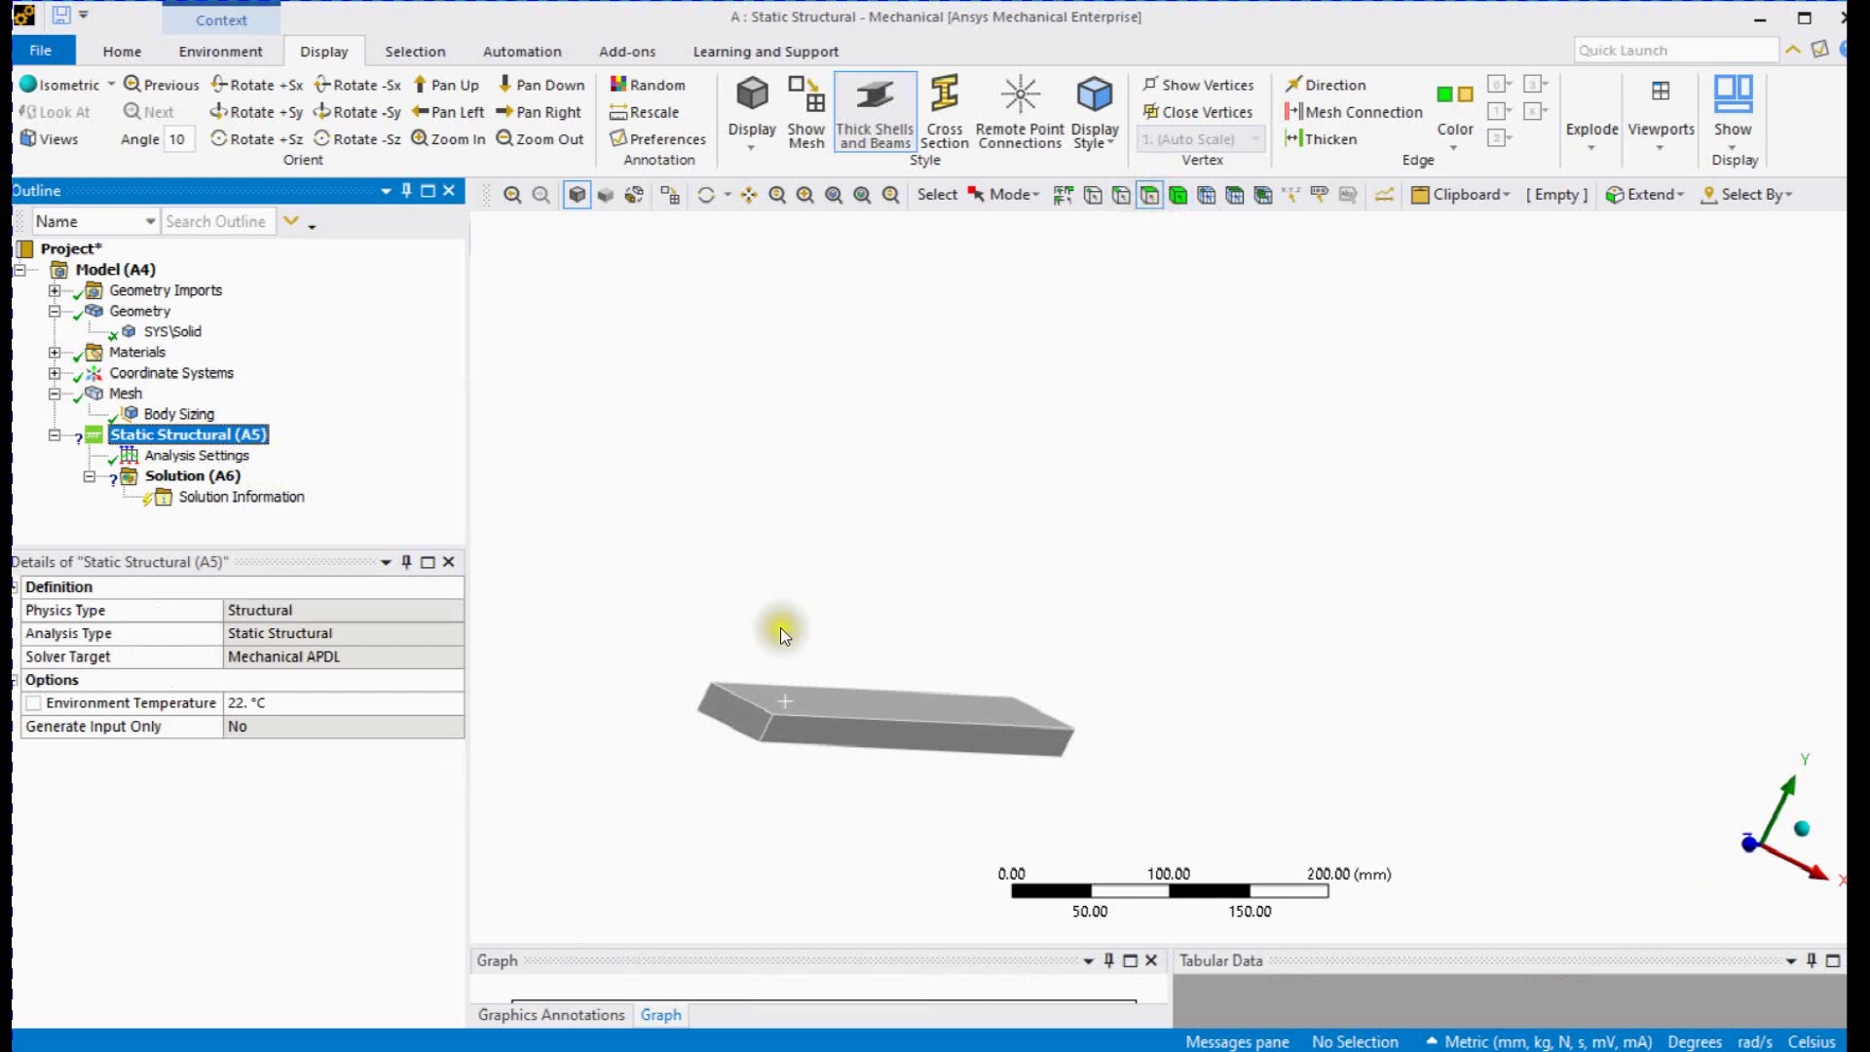
pyautogui.click(738, 721)
pyautogui.moveTo(756, 530); pyautogui.dragTo(722, 585, button='middle')
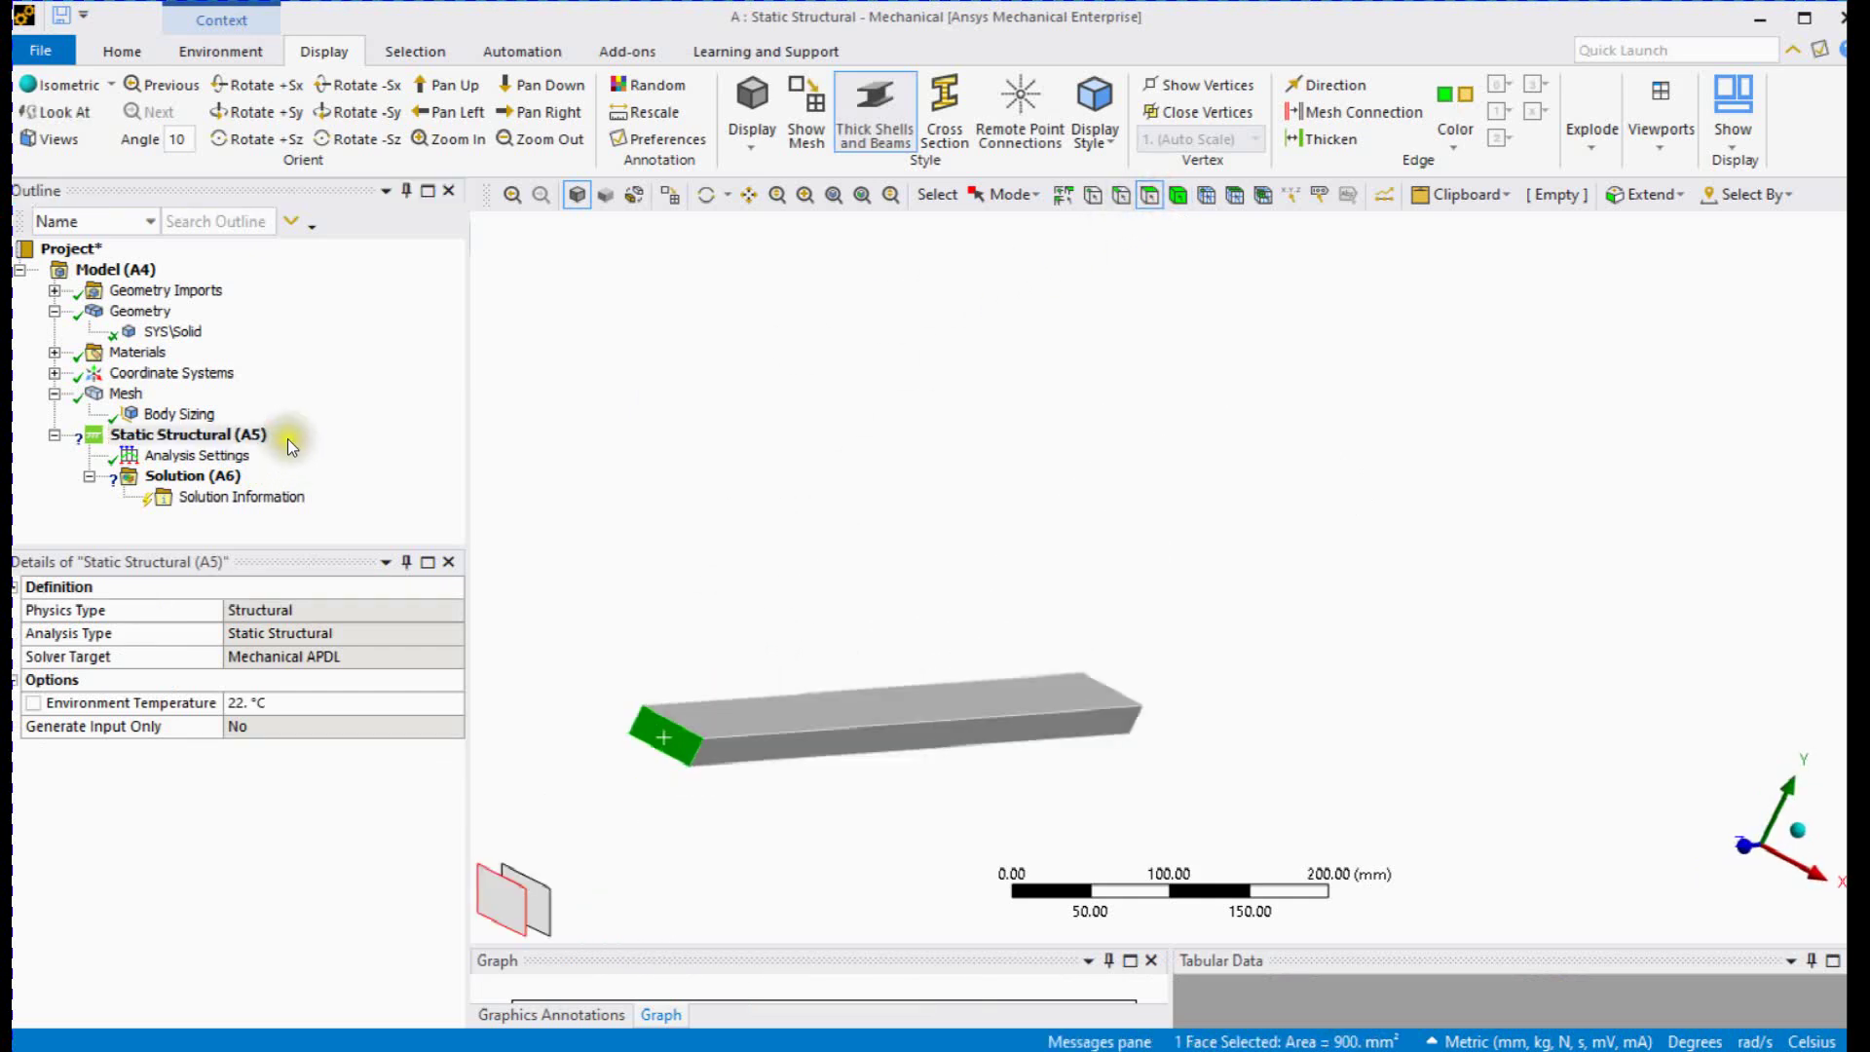
pyautogui.rightClick(255, 438)
pyautogui.moveTo(338, 450)
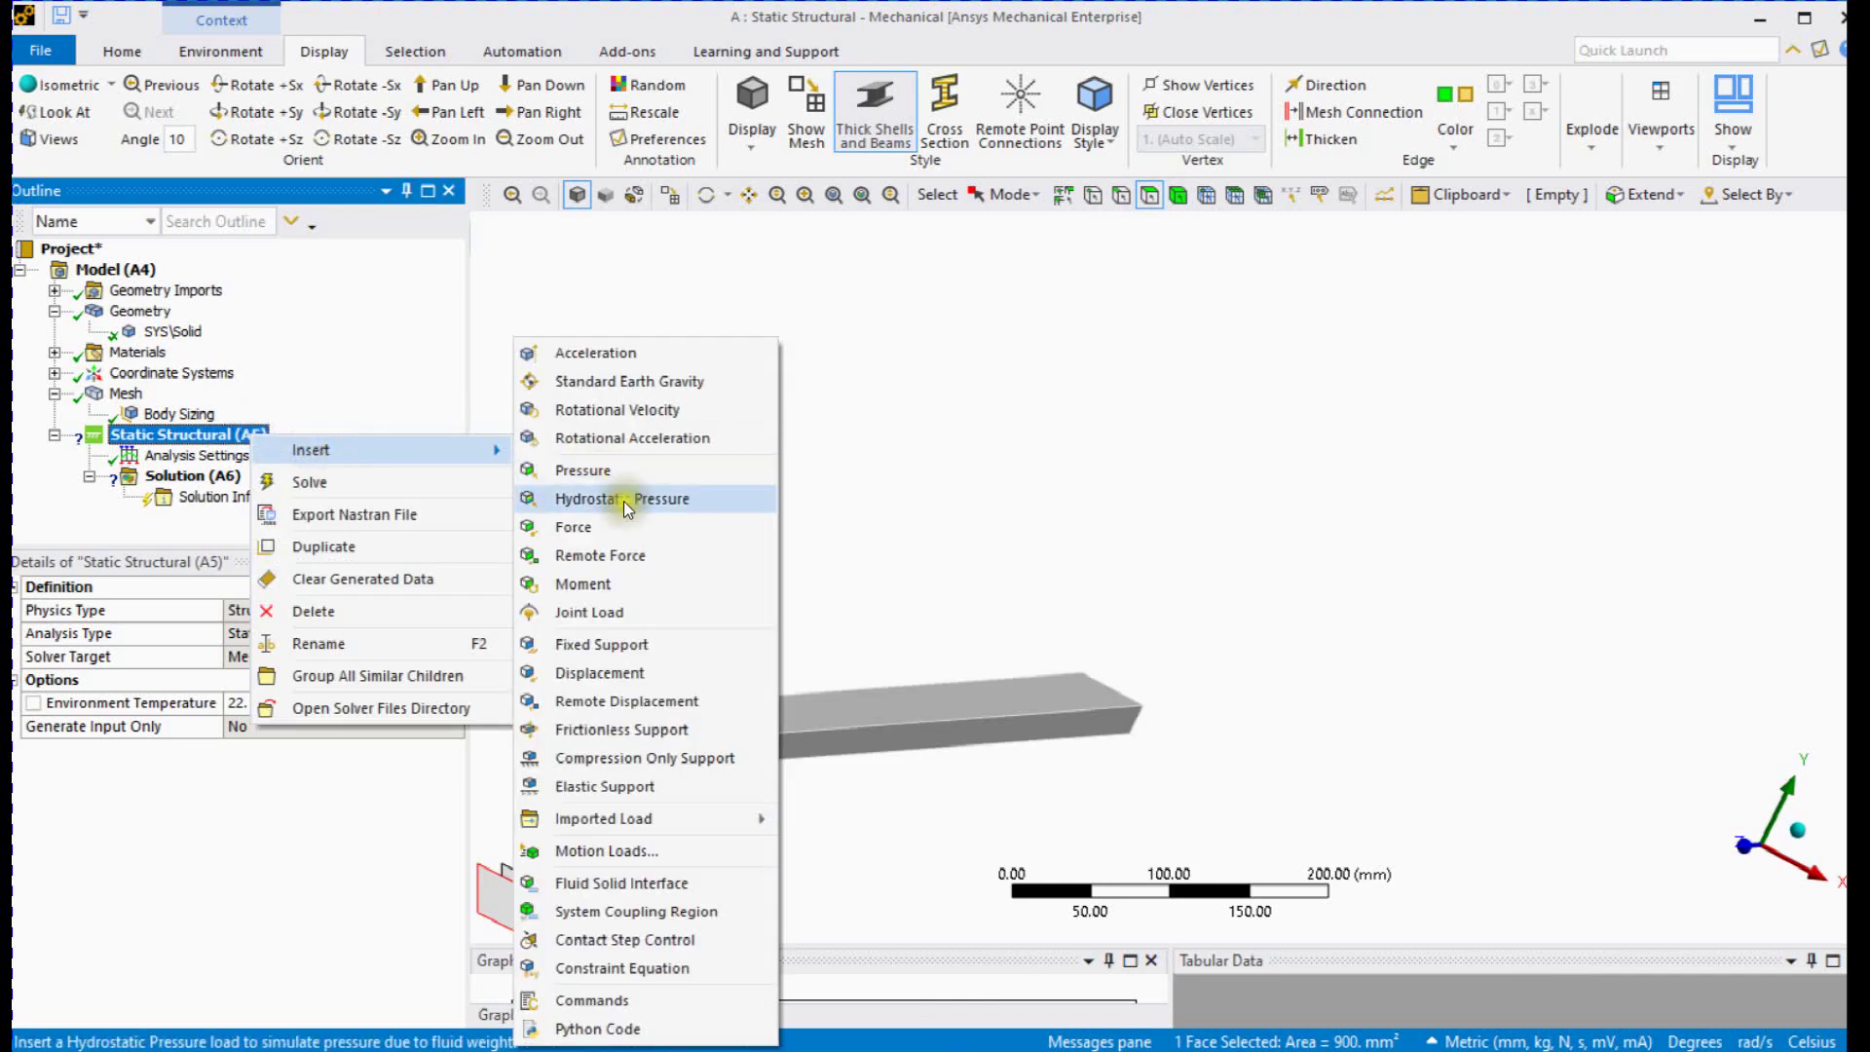
pyautogui.click(639, 643)
pyautogui.moveTo(647, 626); pyautogui.dragTo(744, 713, button='middle')
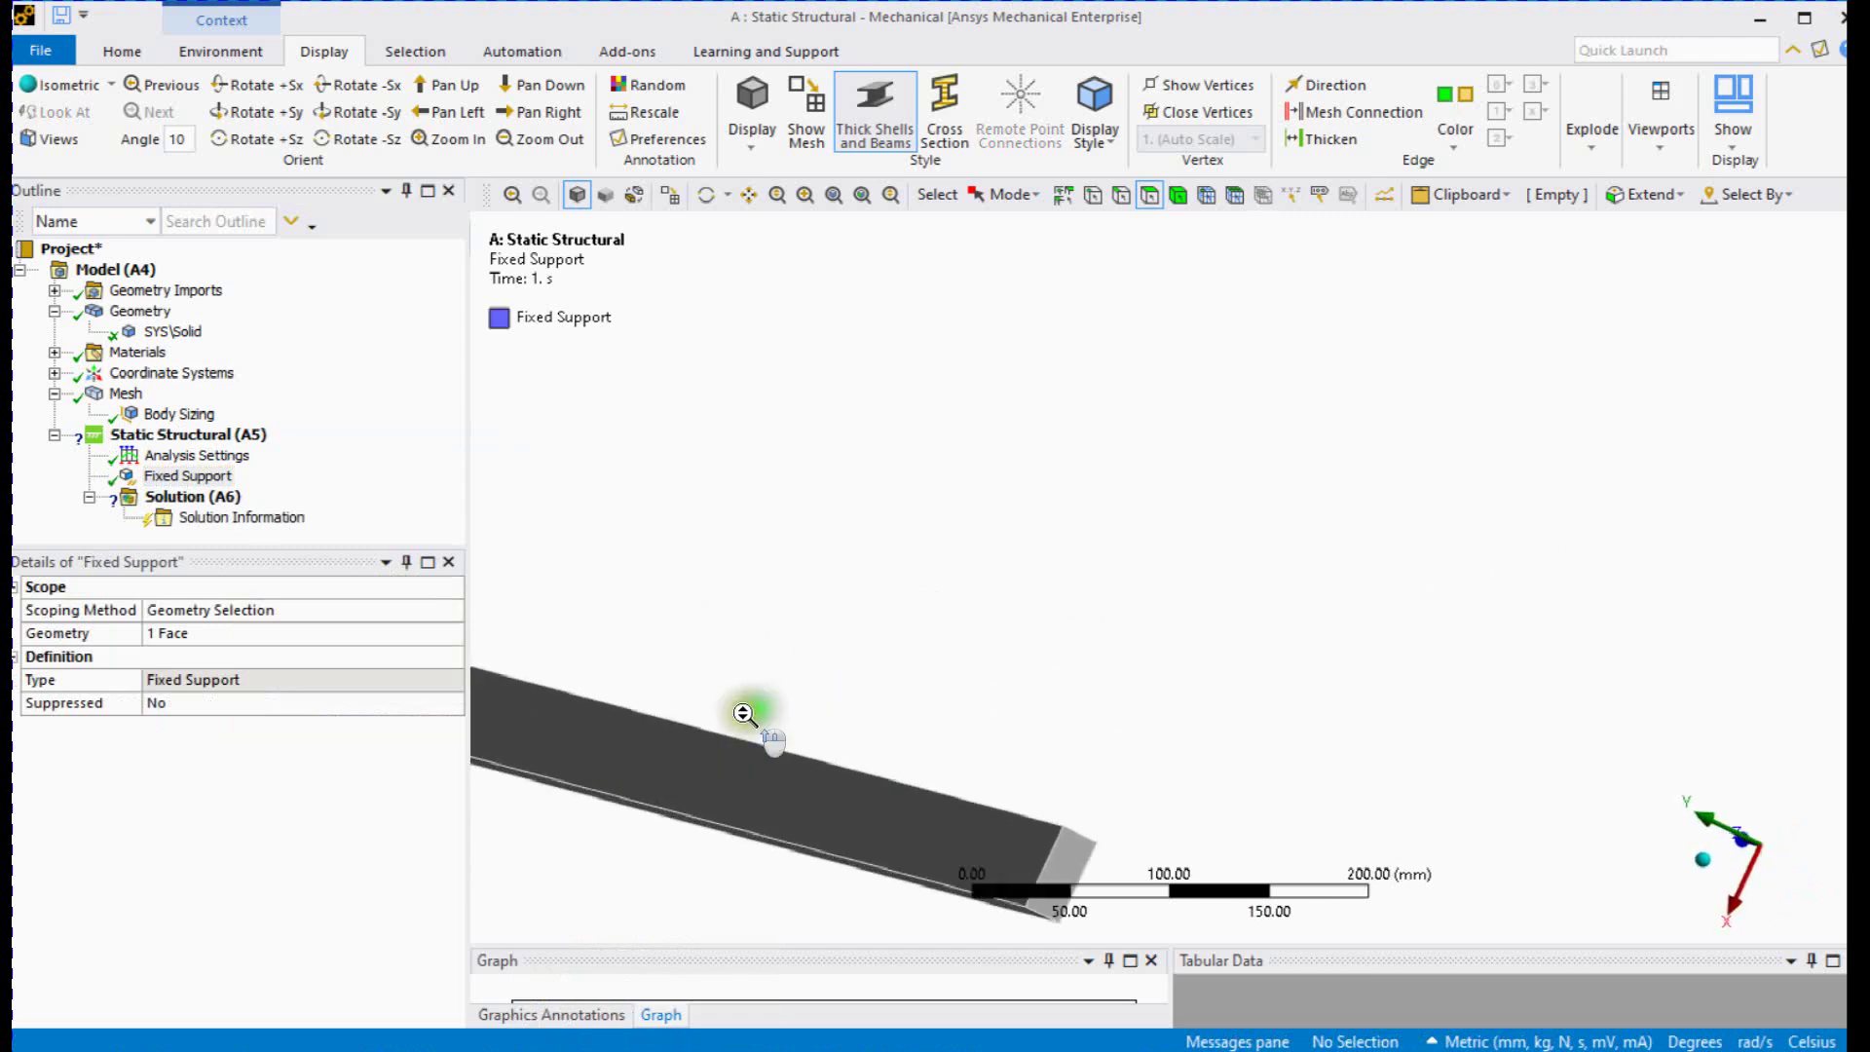
pyautogui.click(1083, 849)
pyautogui.keyDown('shift'); pyautogui.moveTo(1083, 850); pyautogui.dragTo(1112, 571, button='middle'); pyautogui.keyUp('shift')
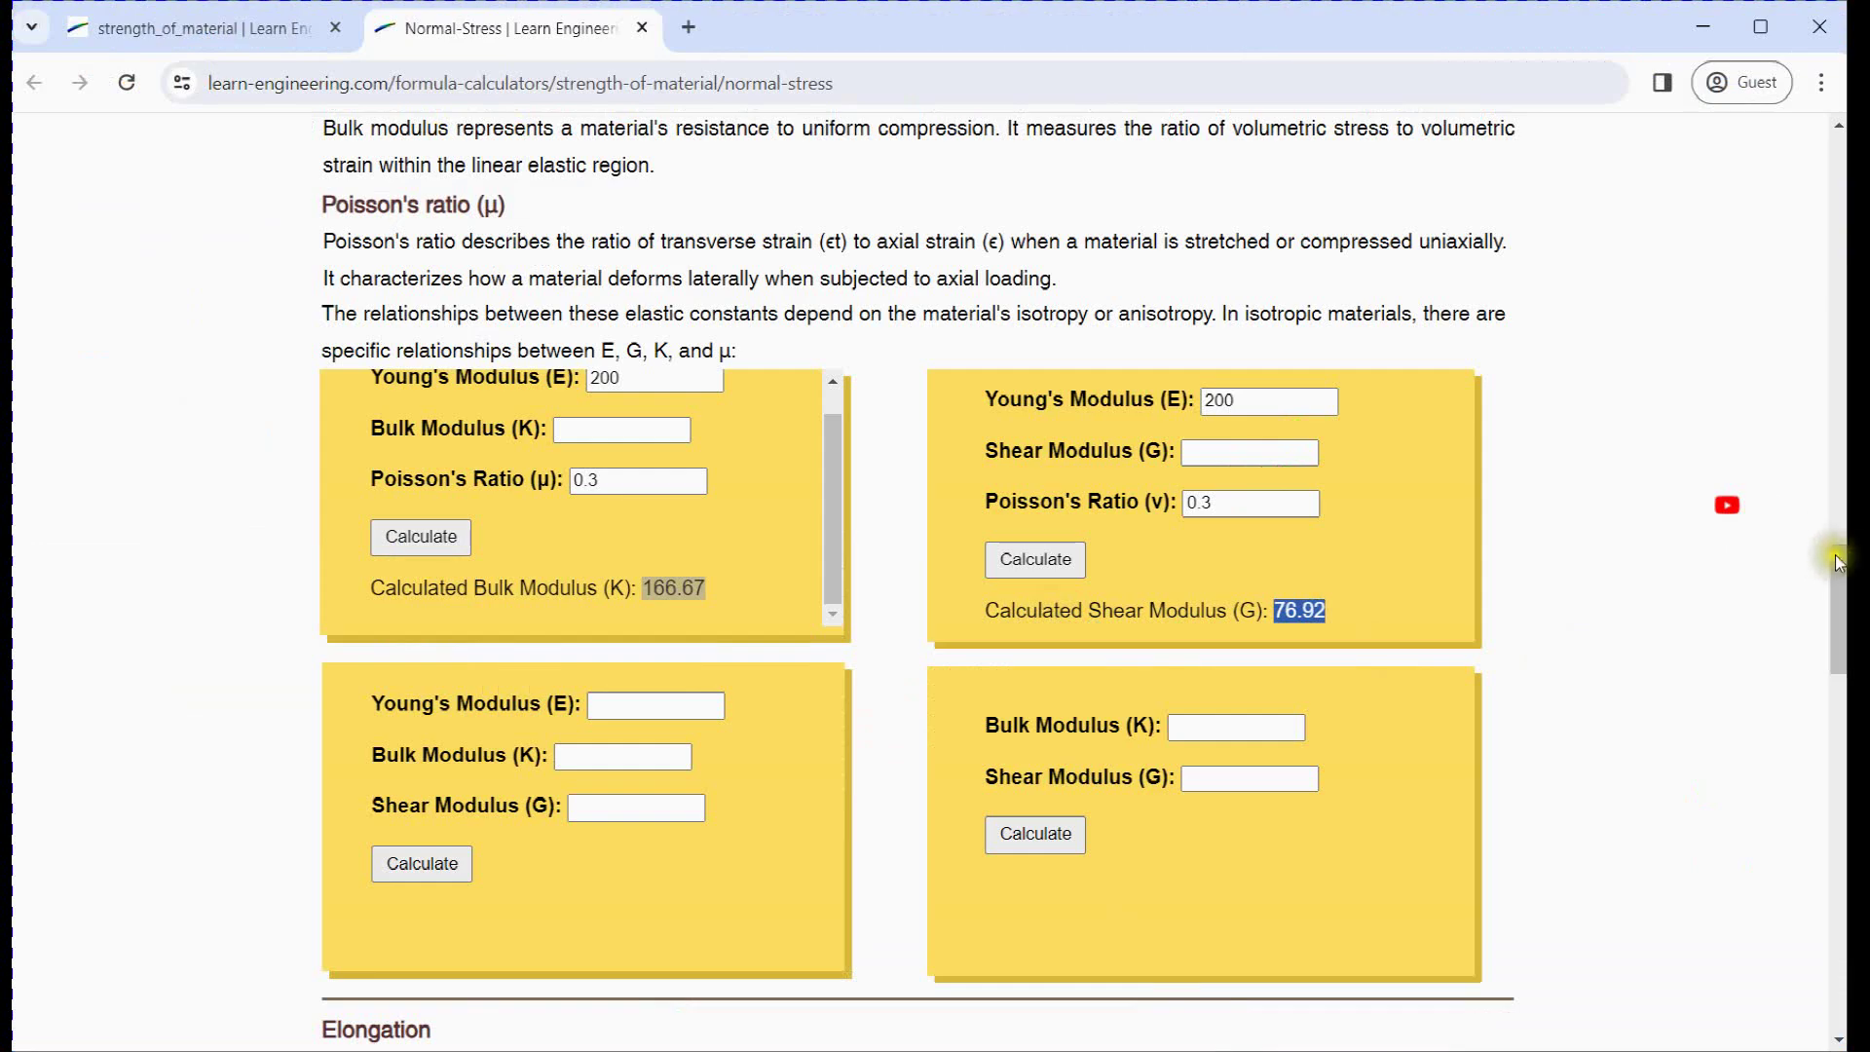
# - Scroll to Normal Stress Problems and highlight problem 1's 45 kN tensile load
pyautogui.moveTo(1838, 562); pyautogui.dragTo(1837, 733)
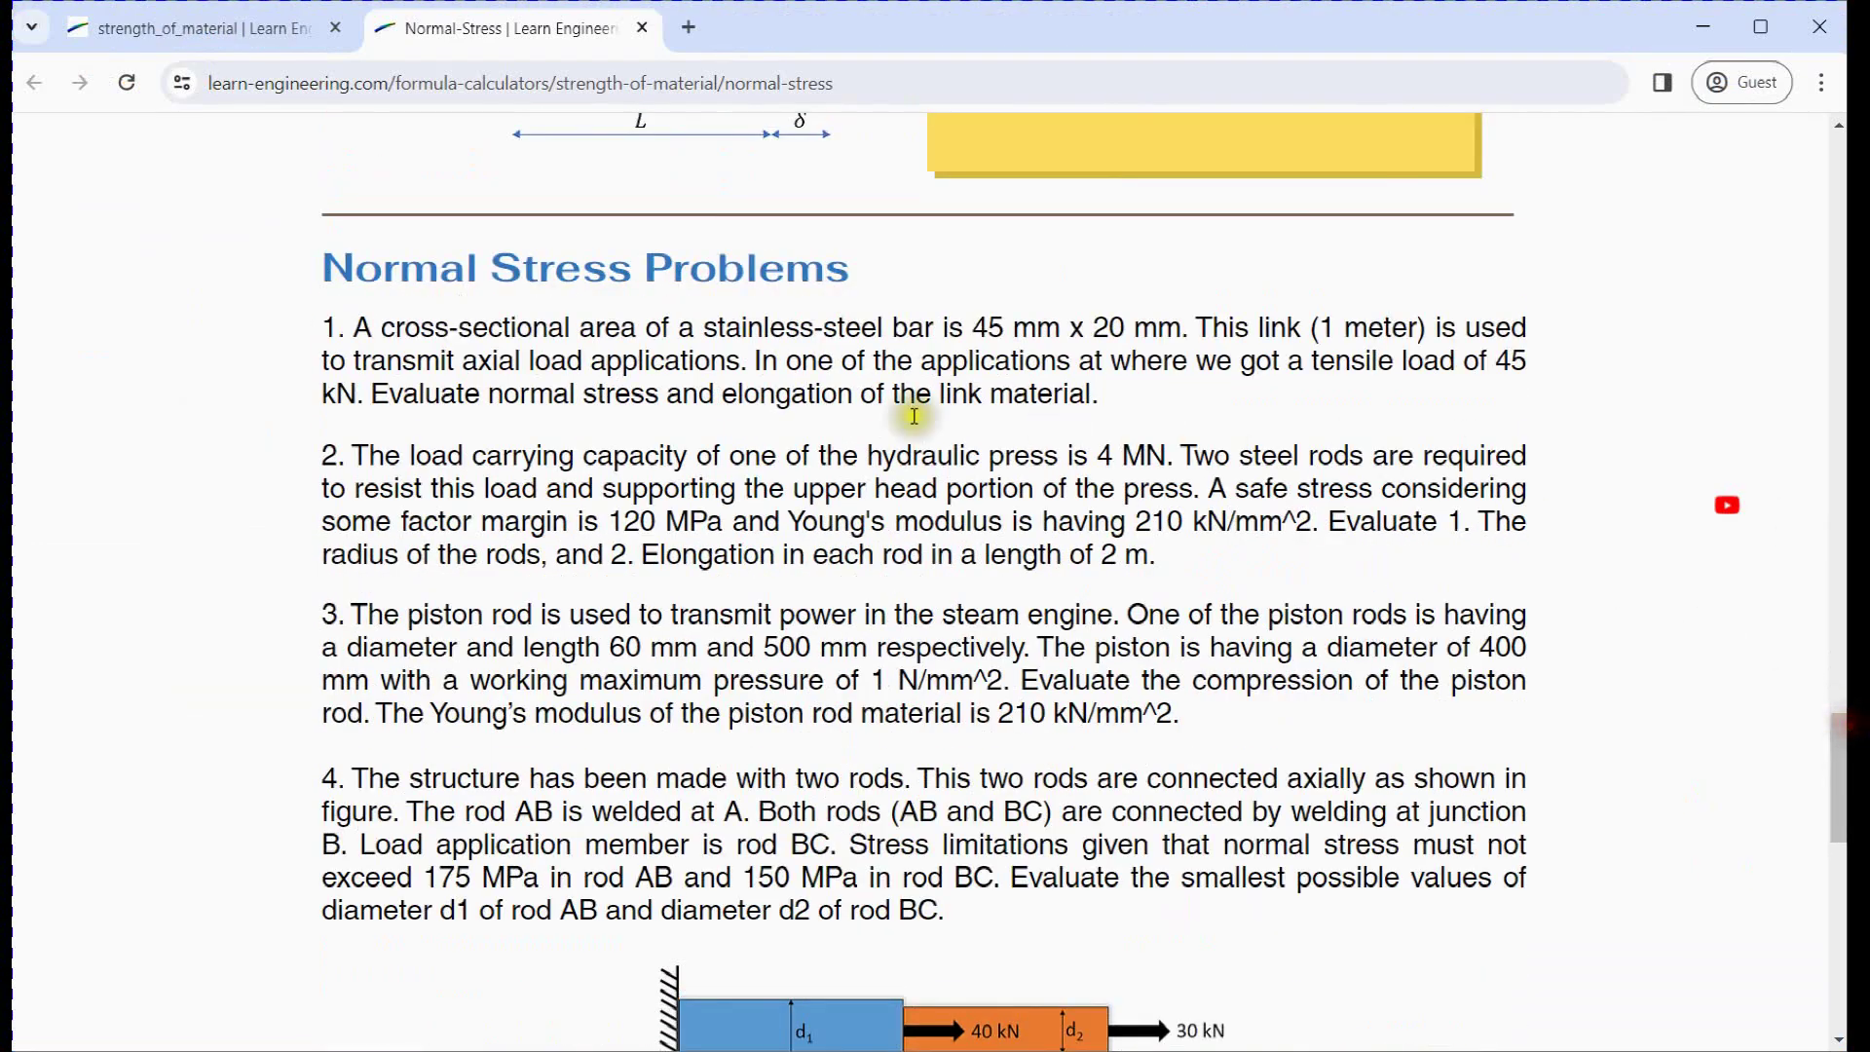
pyautogui.moveTo(1497, 363); pyautogui.dragTo(358, 394)
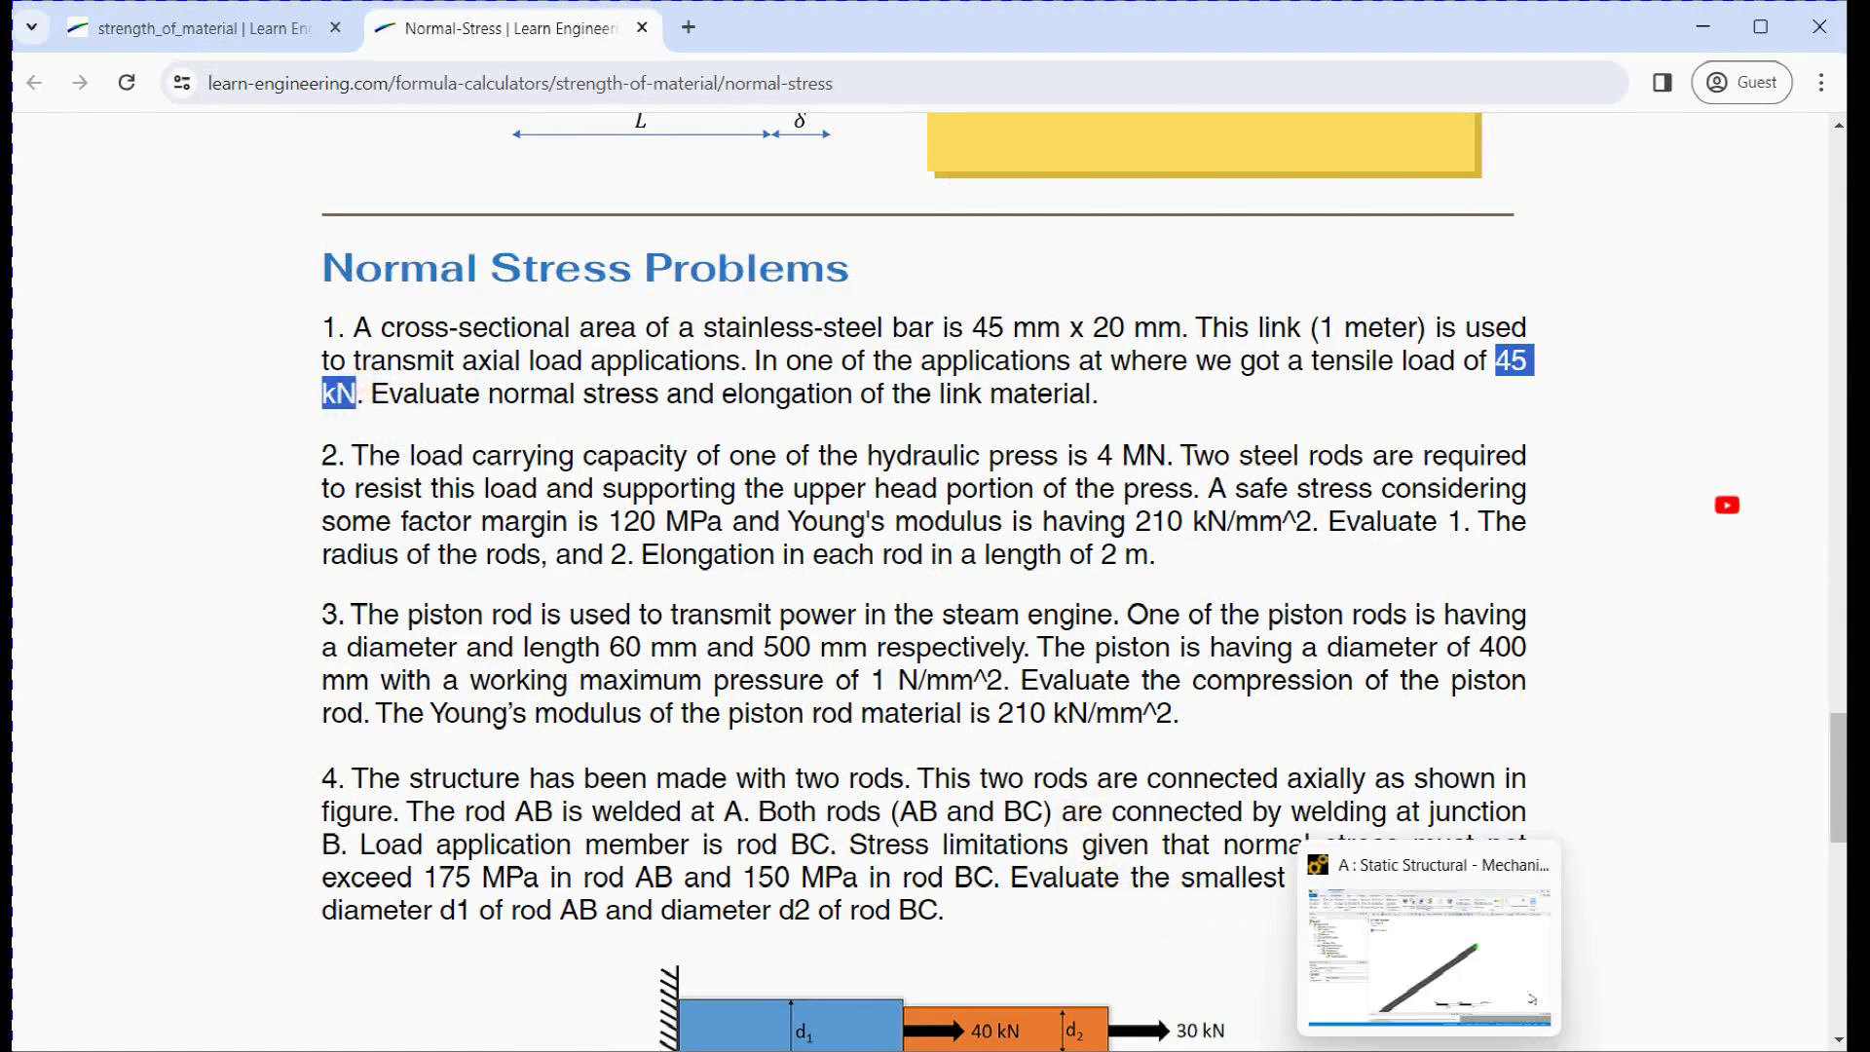
pyautogui.click(1461, 935)
# - Add a 45000 N force on the bar's free end face under Static Structural
pyautogui.rightClick(193, 436)
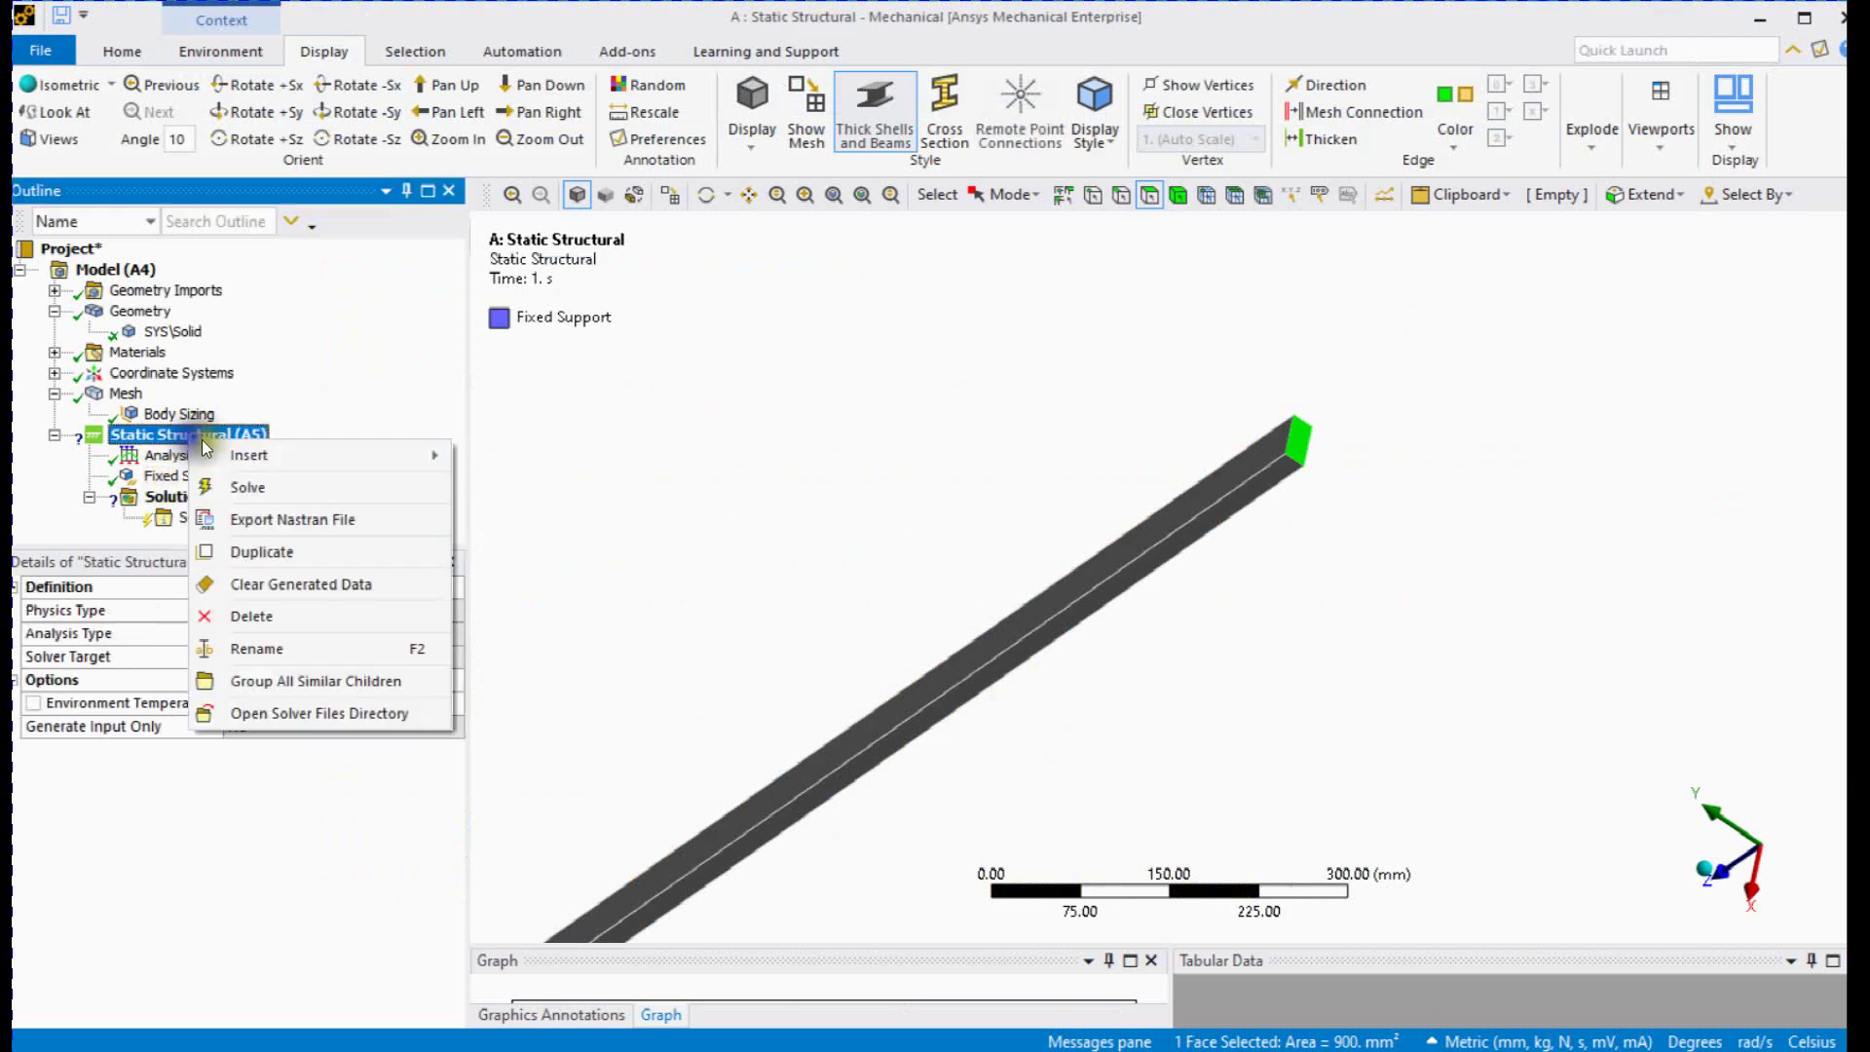
pyautogui.moveTo(224, 448)
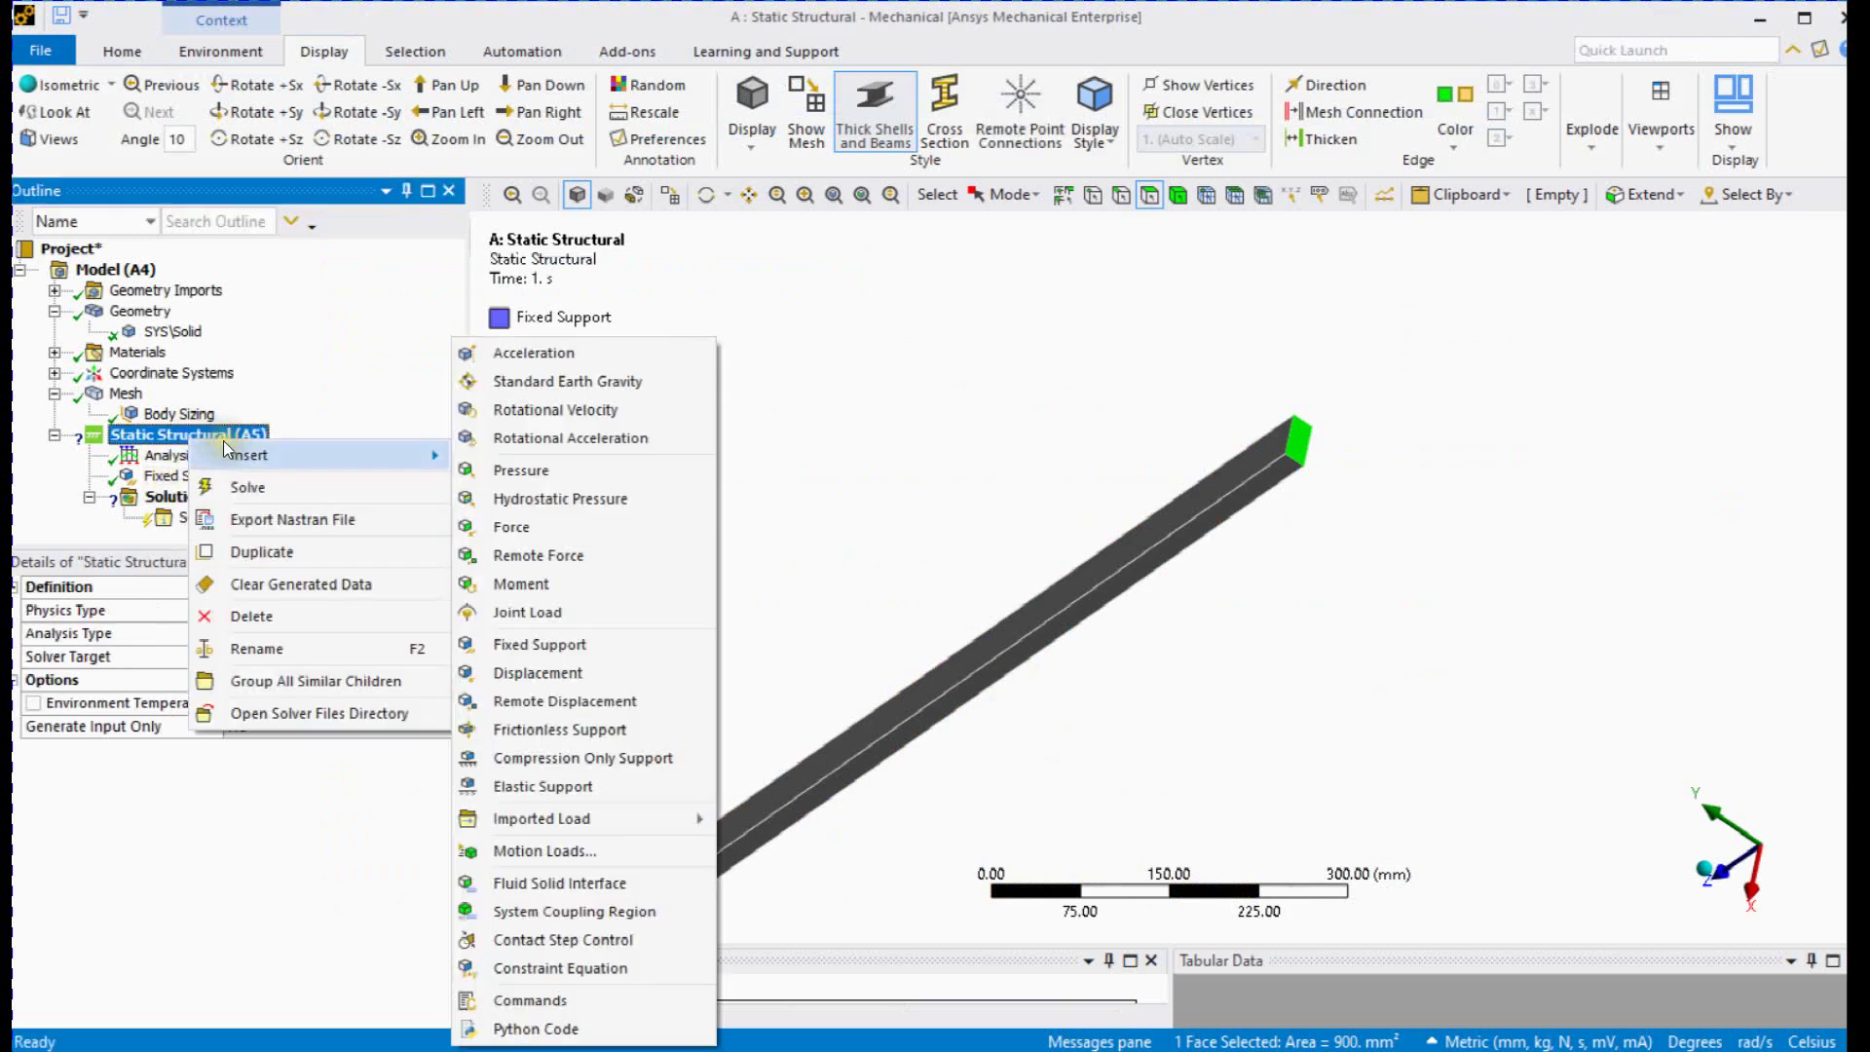
pyautogui.click(523, 524)
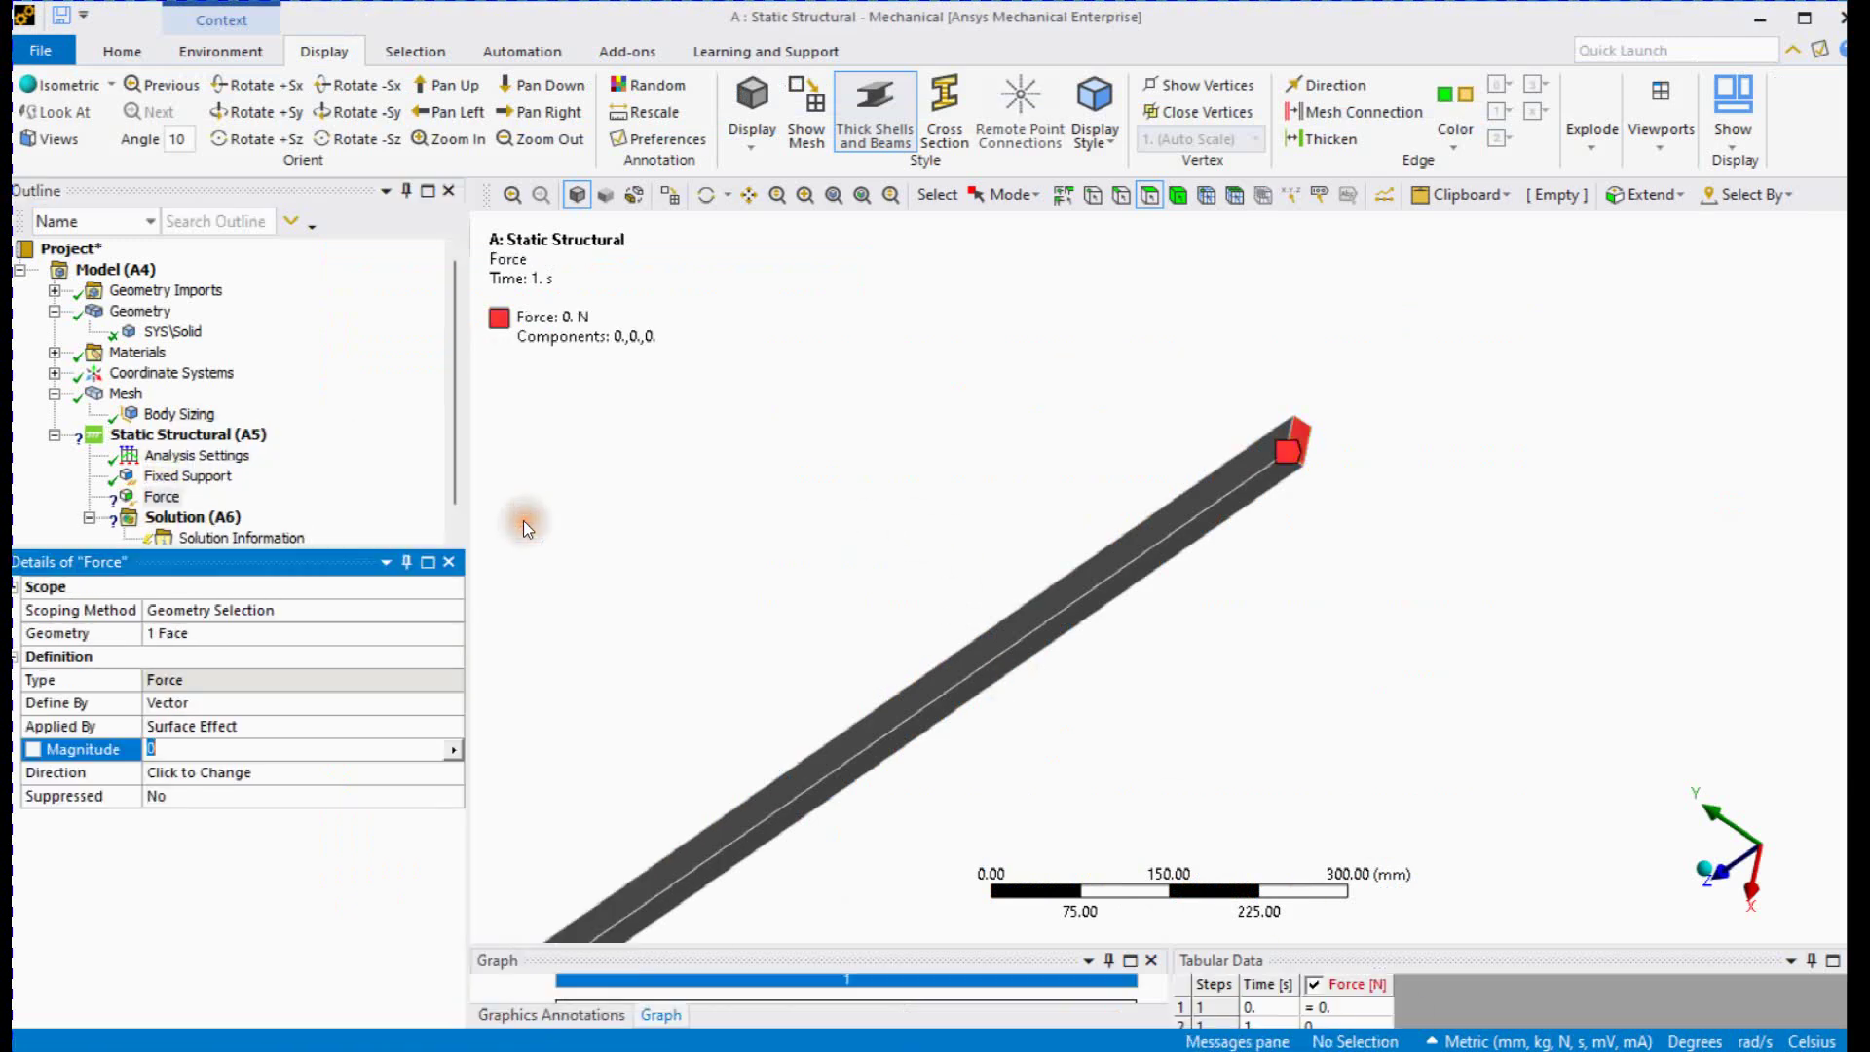
pyautogui.click(205, 745)
pyautogui.write('45000')
pyautogui.press('Return')
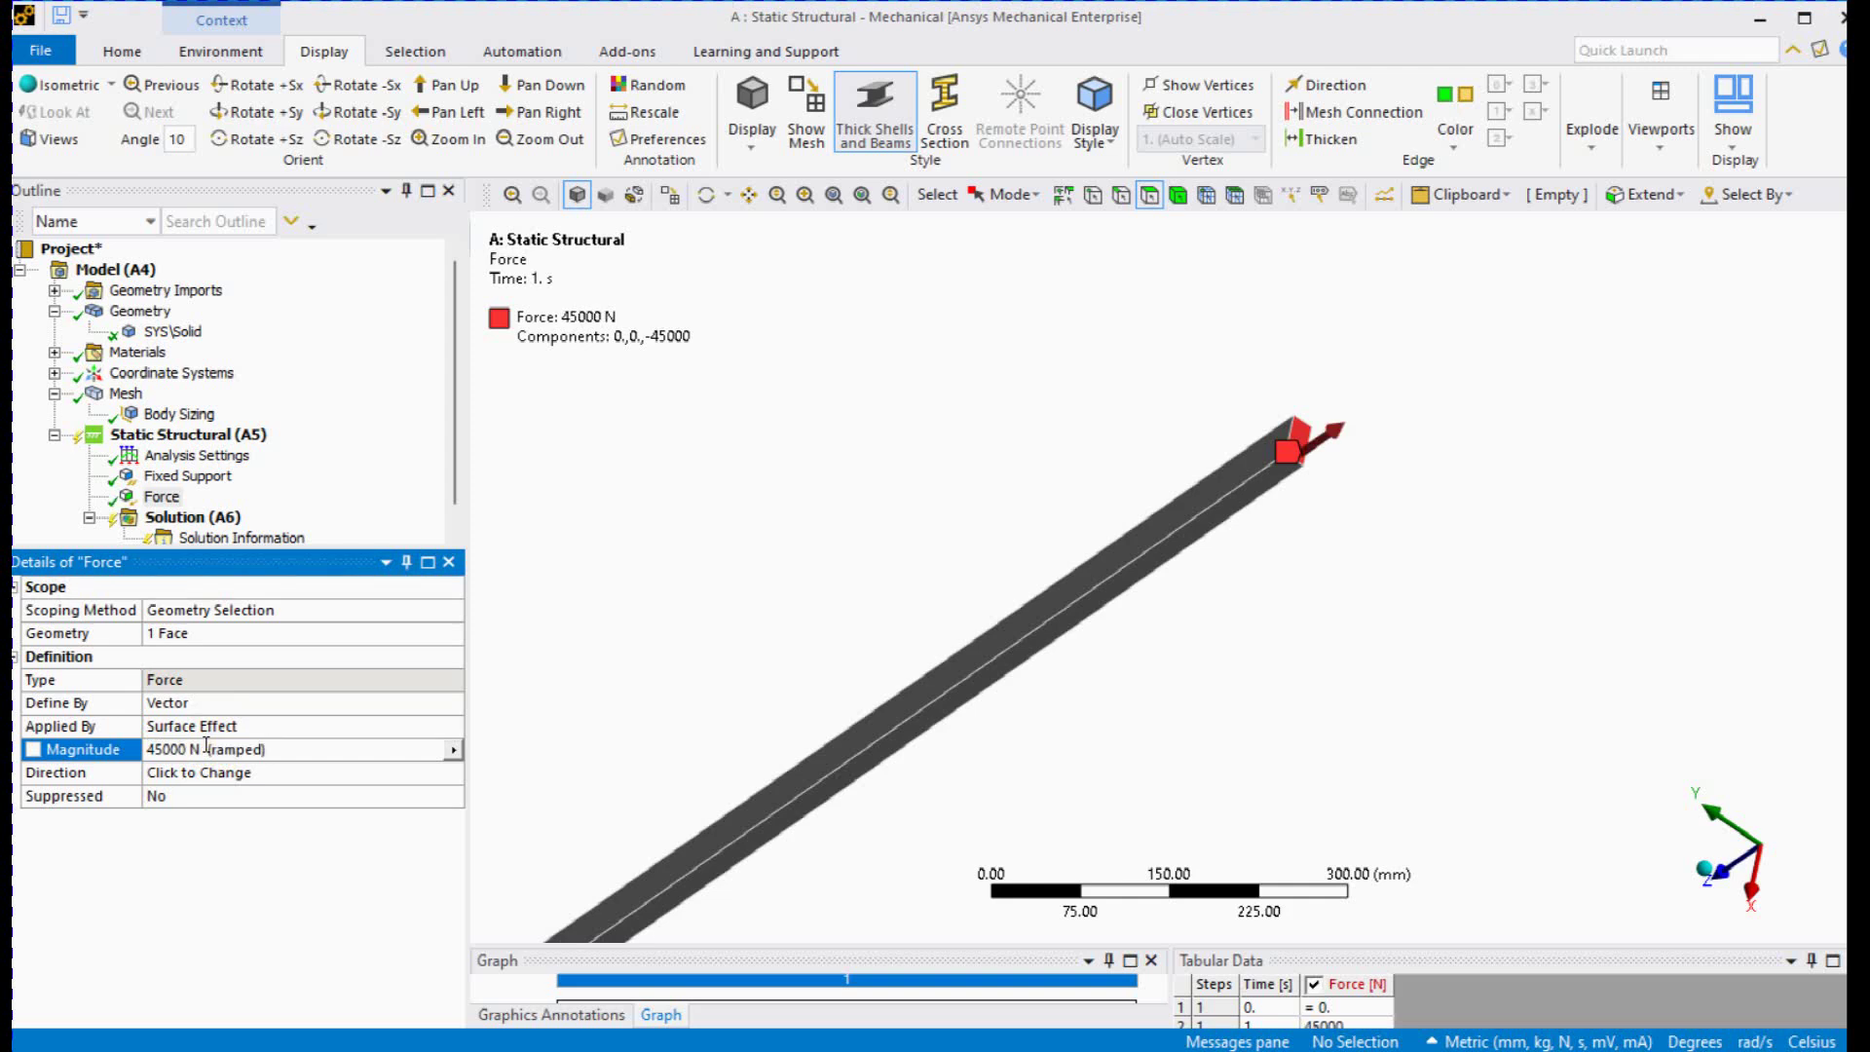
pyautogui.moveTo(859, 599); pyautogui.dragTo(1392, 653, button='middle')
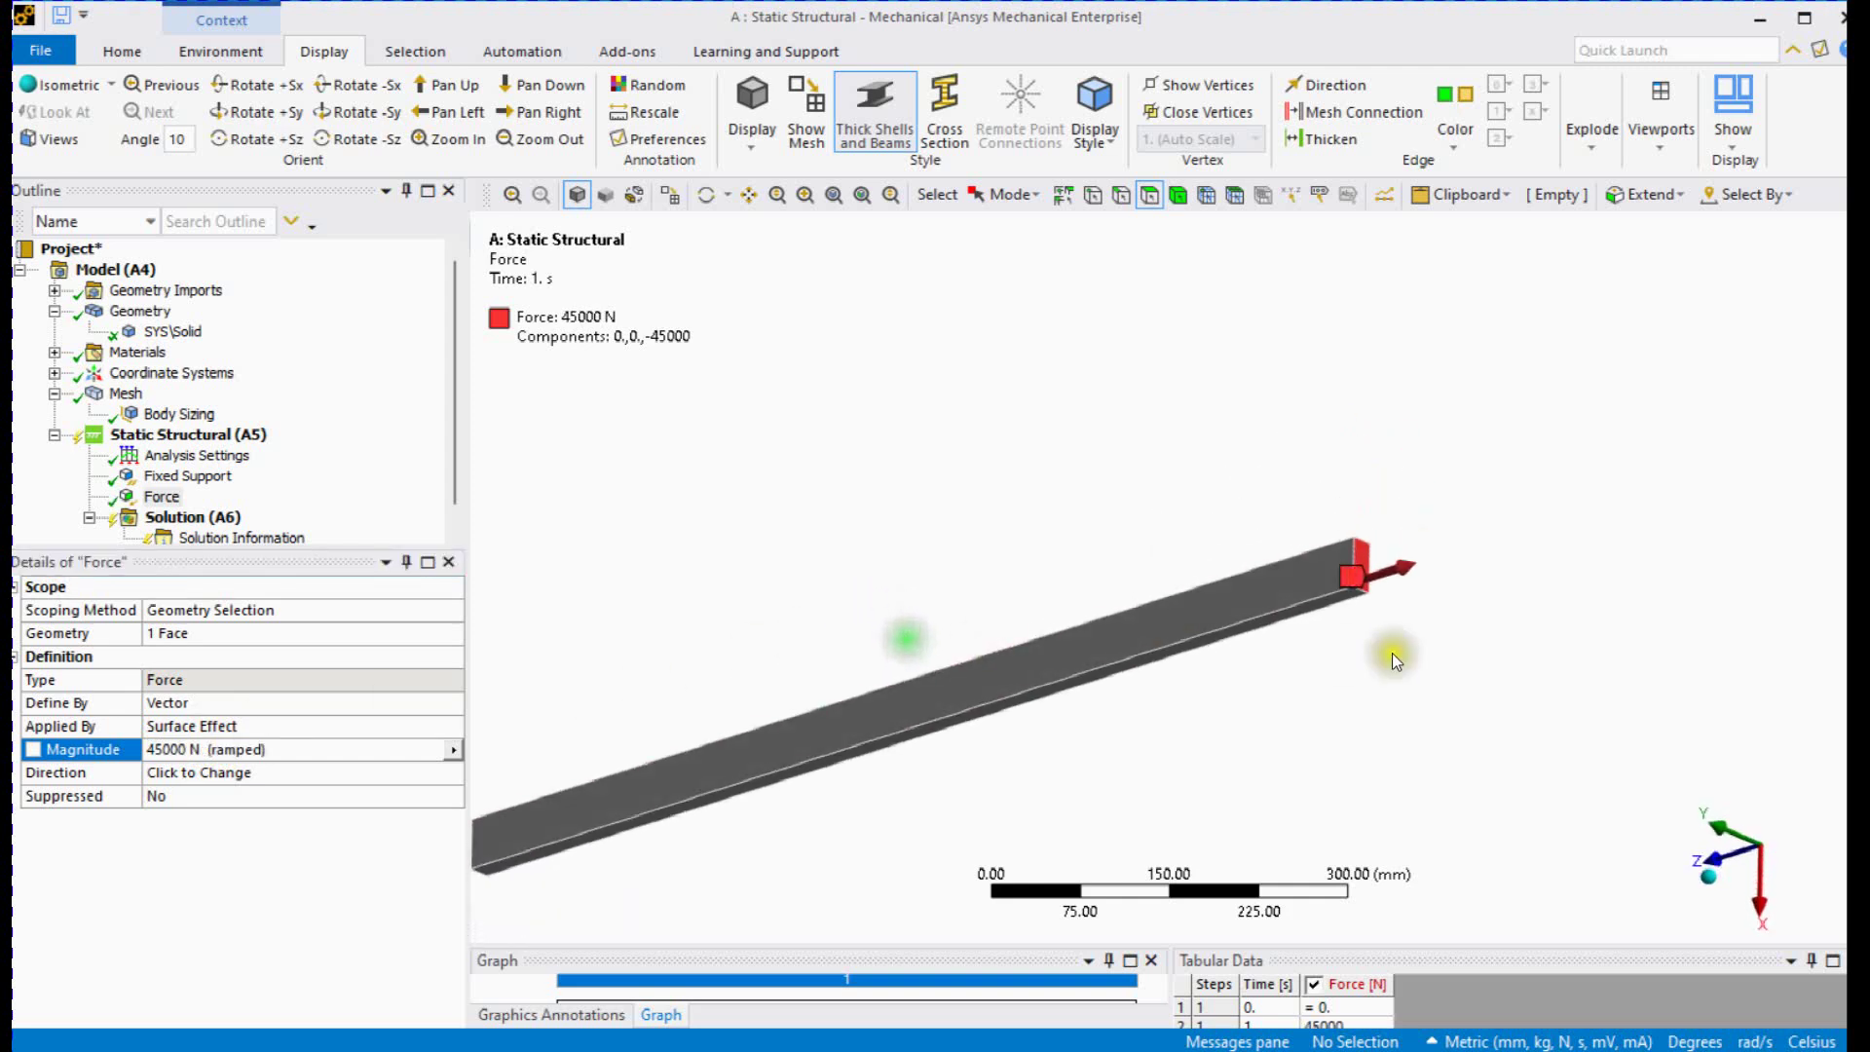
pyautogui.scroll(-3, 1175, 611)
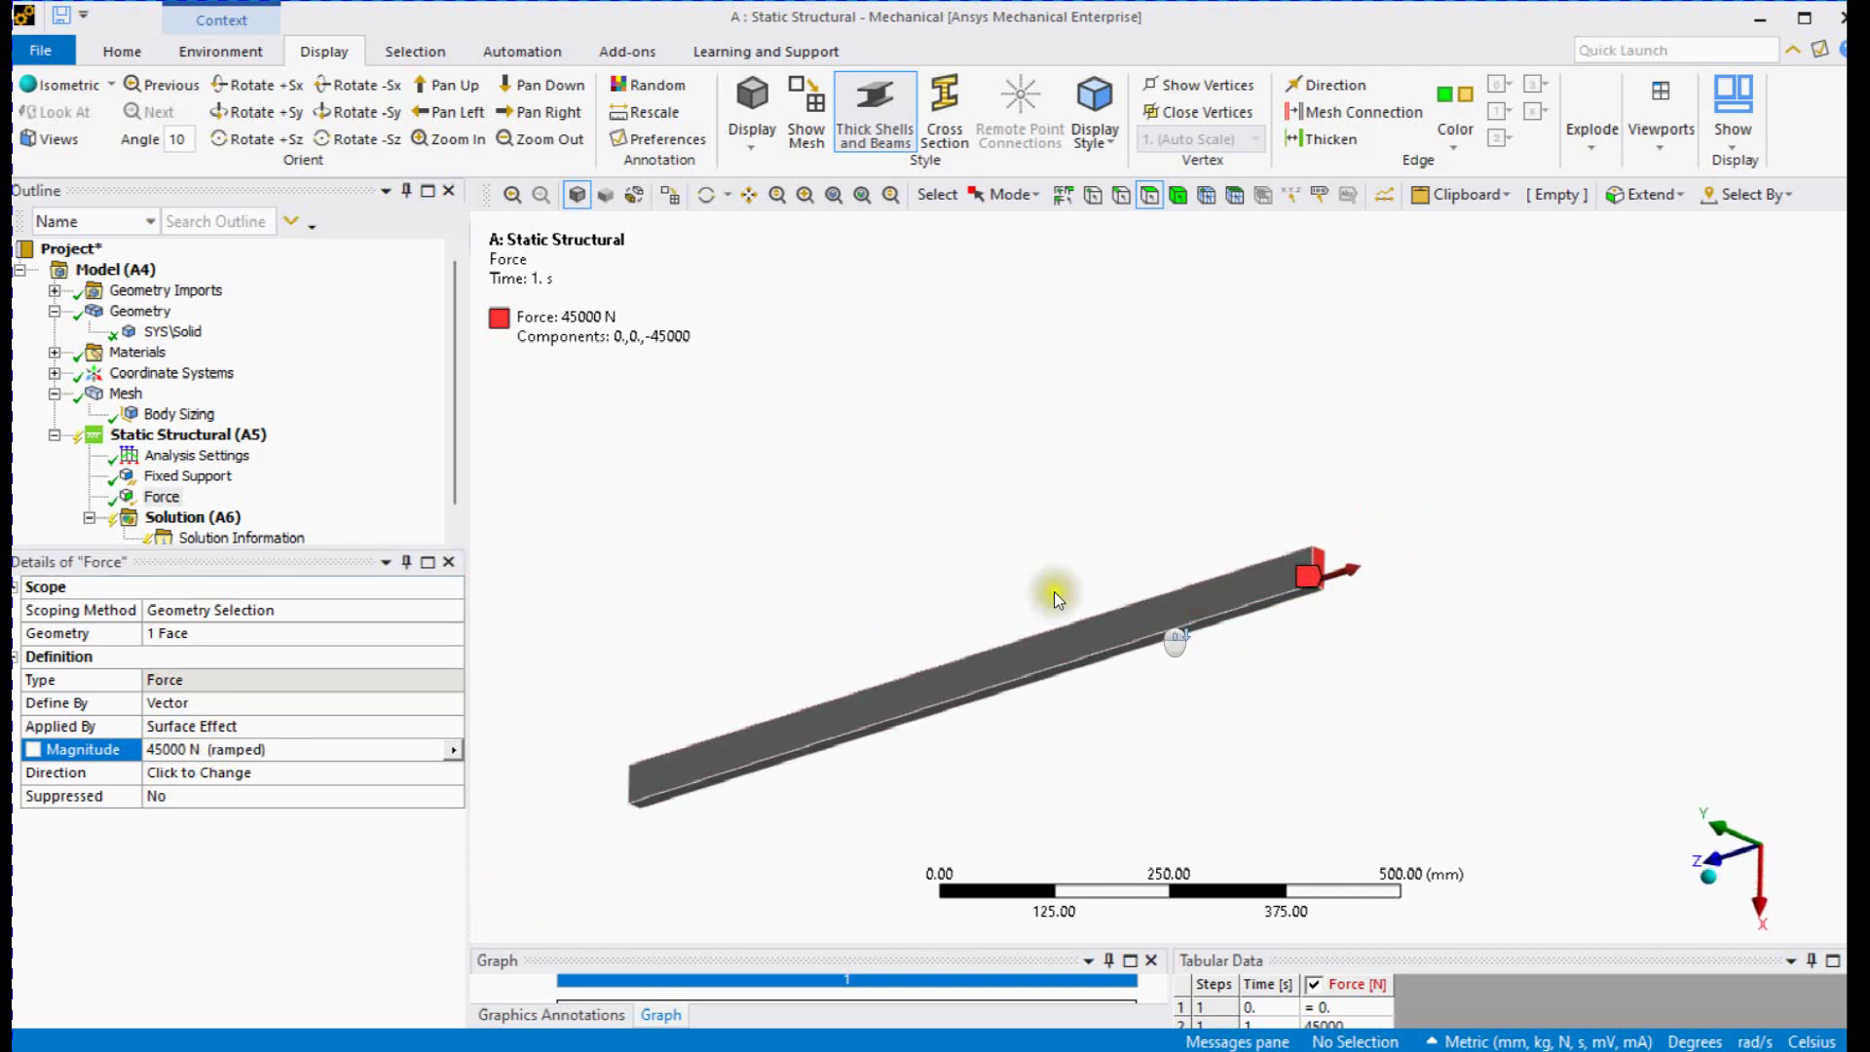
pyautogui.moveTo(1053, 592); pyautogui.dragTo(1141, 550, button='middle')
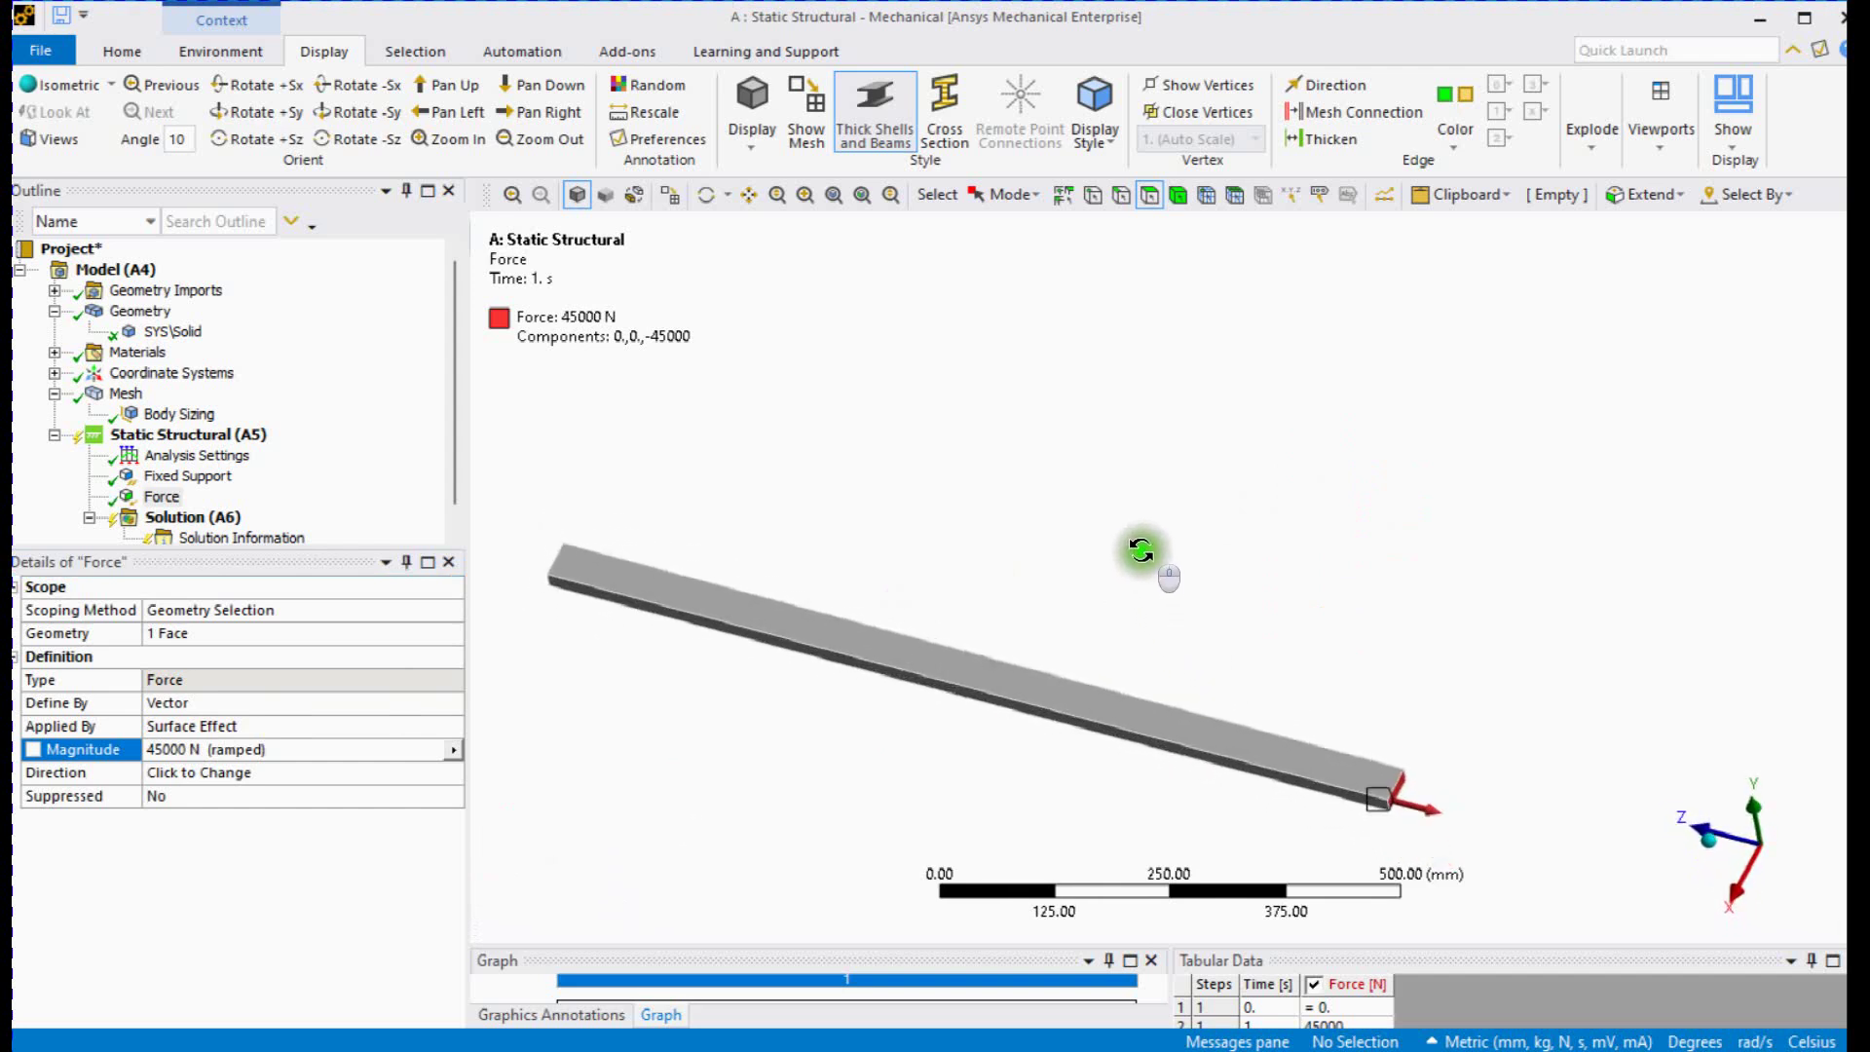
pyautogui.rightClick(220, 521)
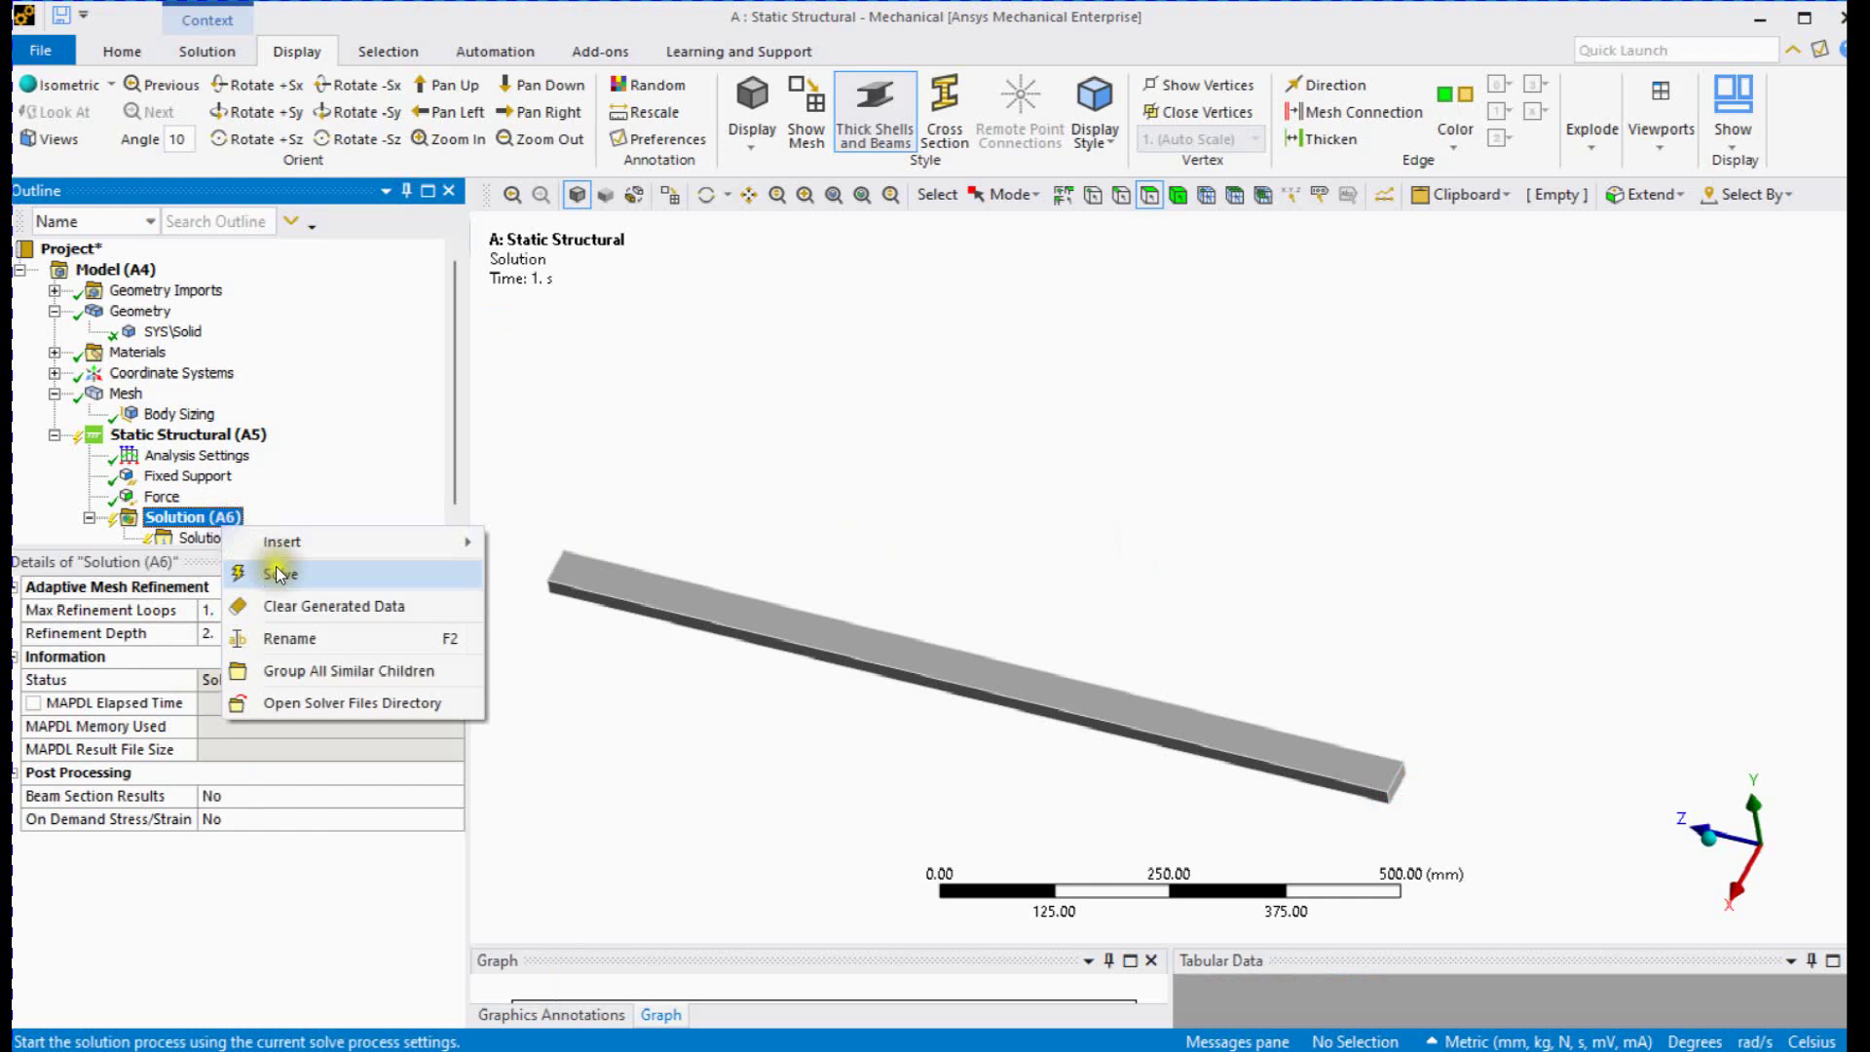
# - Solve the model and add a Total Deformation result to the Solution
pyautogui.click(279, 574)
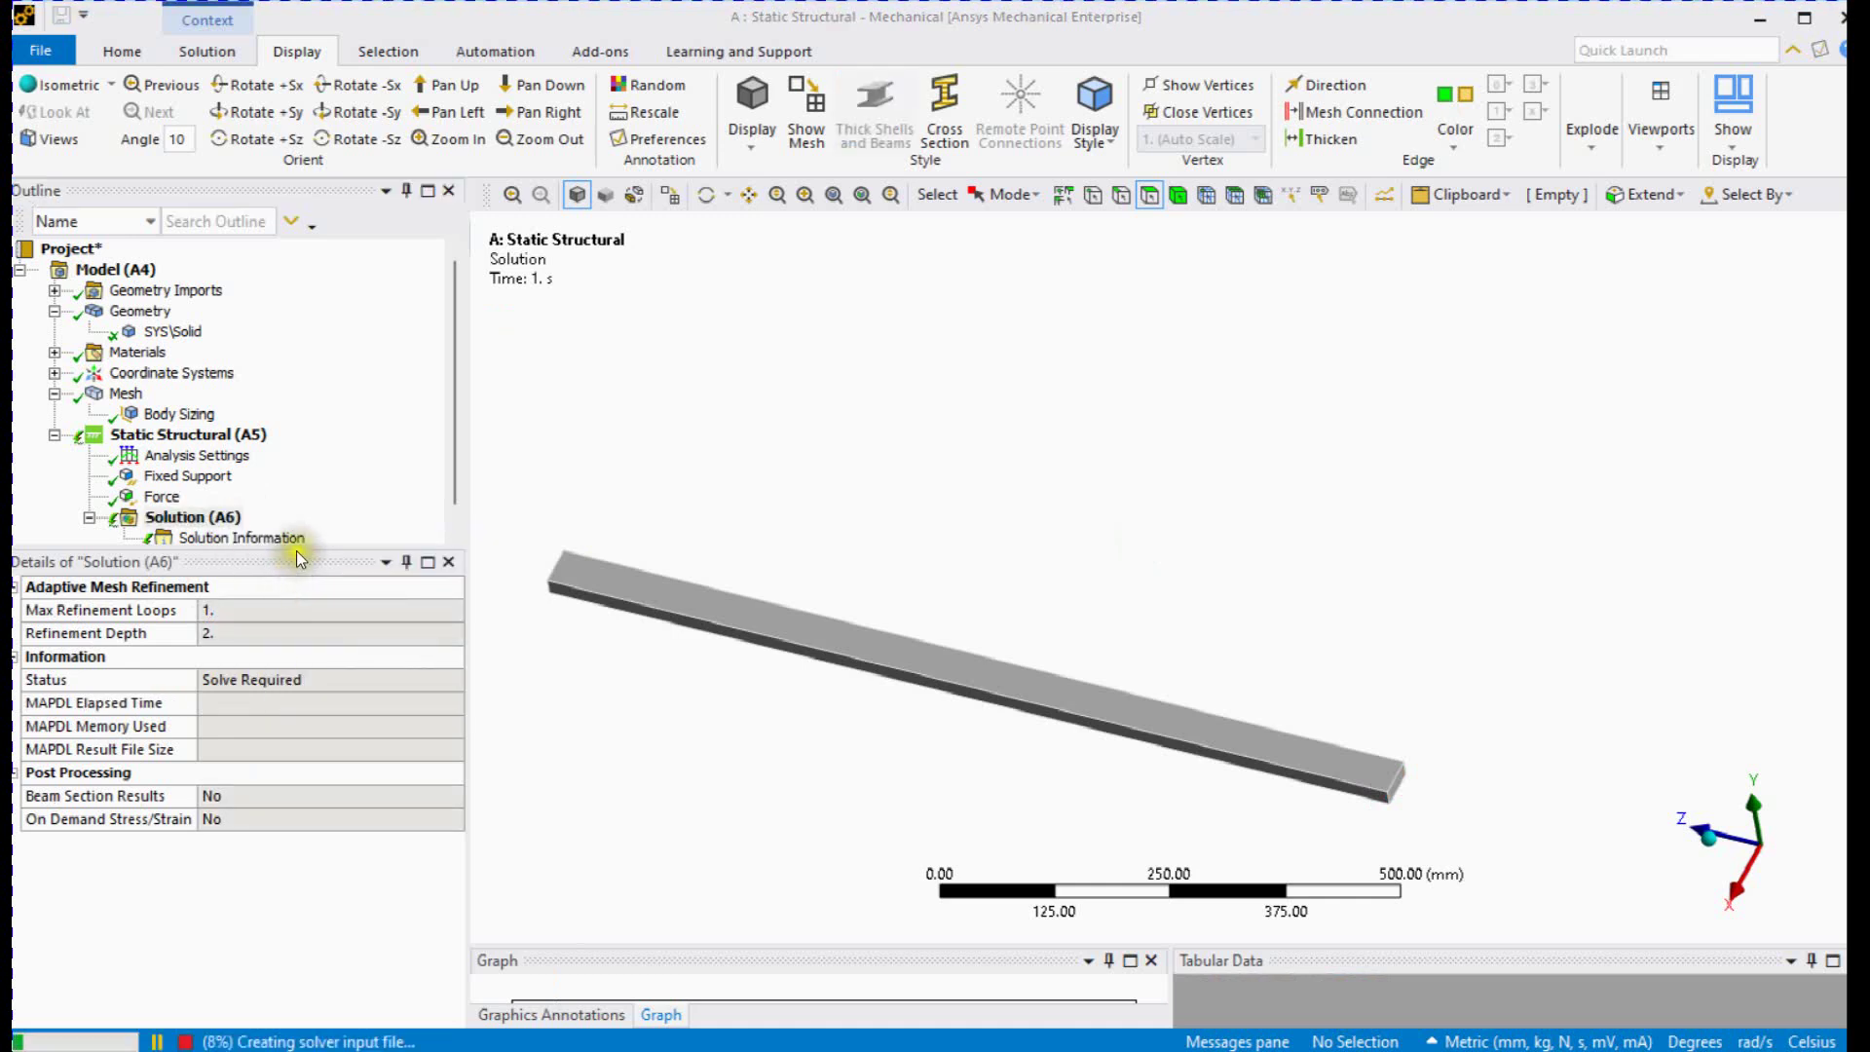
pyautogui.moveTo(299, 542); pyautogui.dragTo(282, 755)
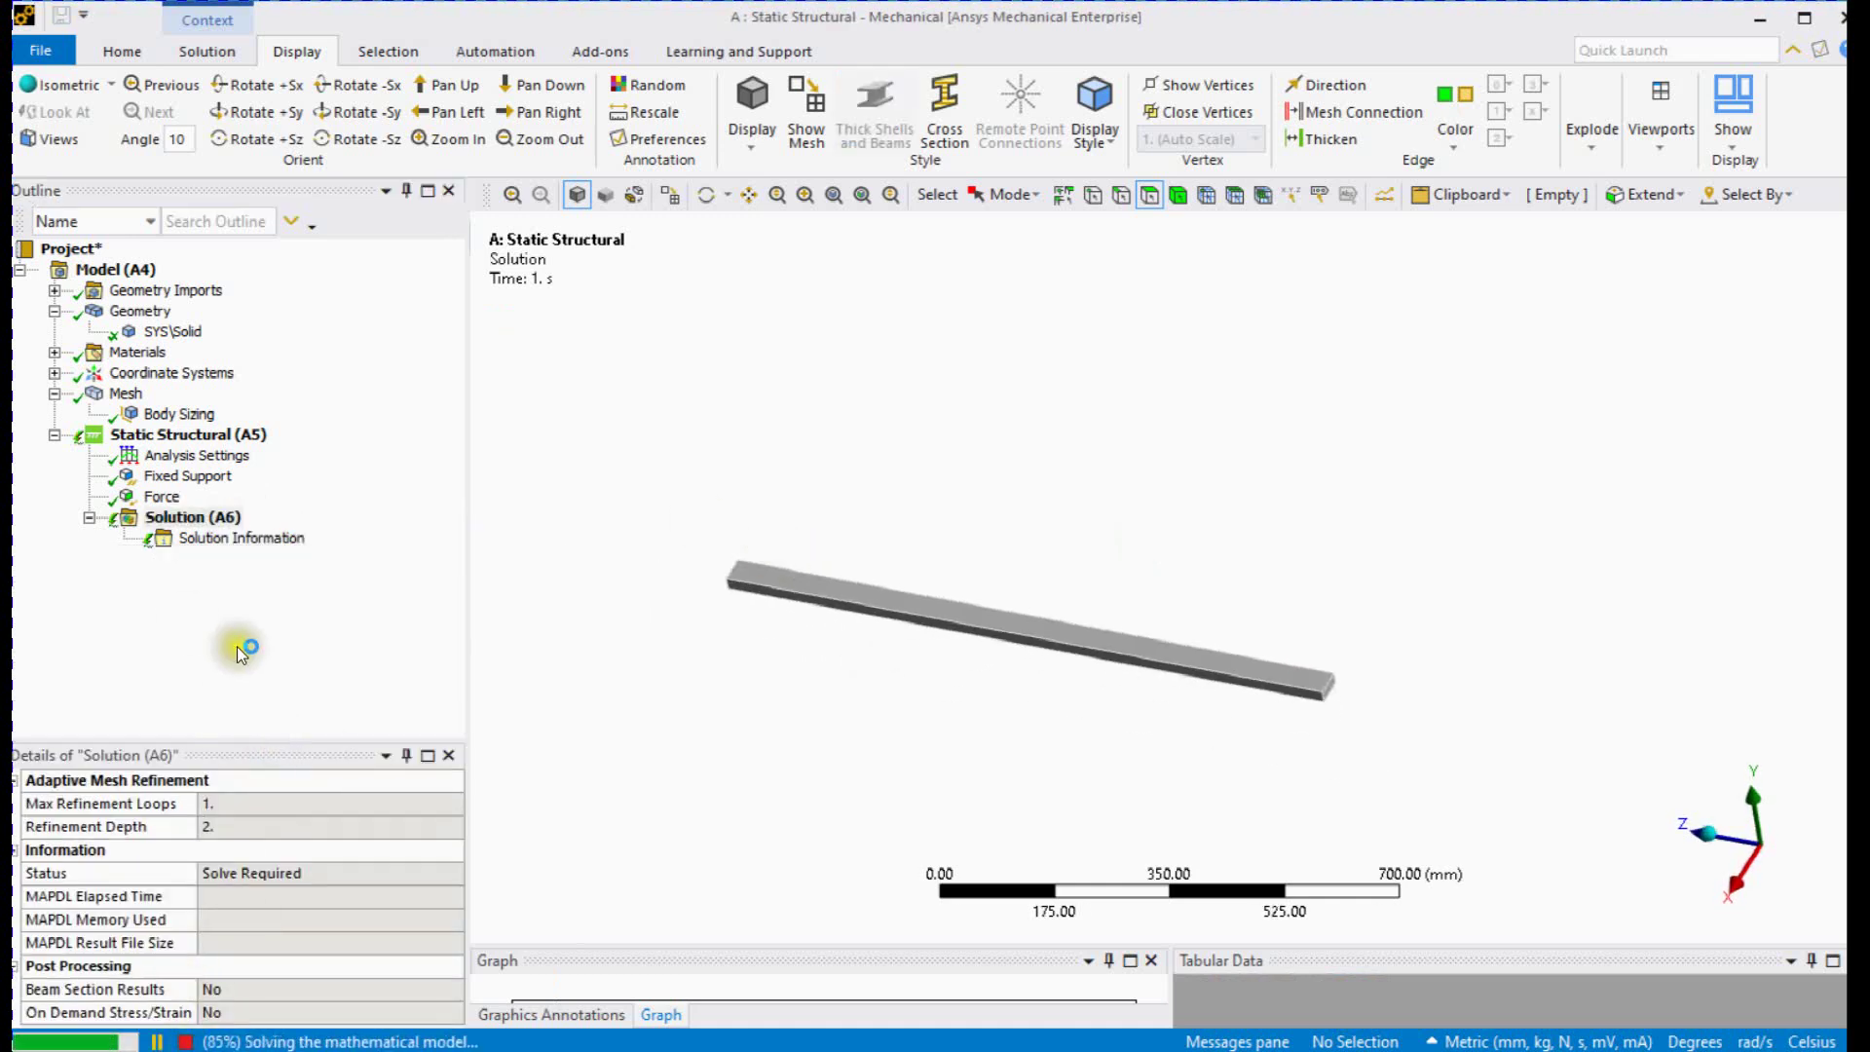
pyautogui.rightClick(201, 523)
pyautogui.click(276, 538)
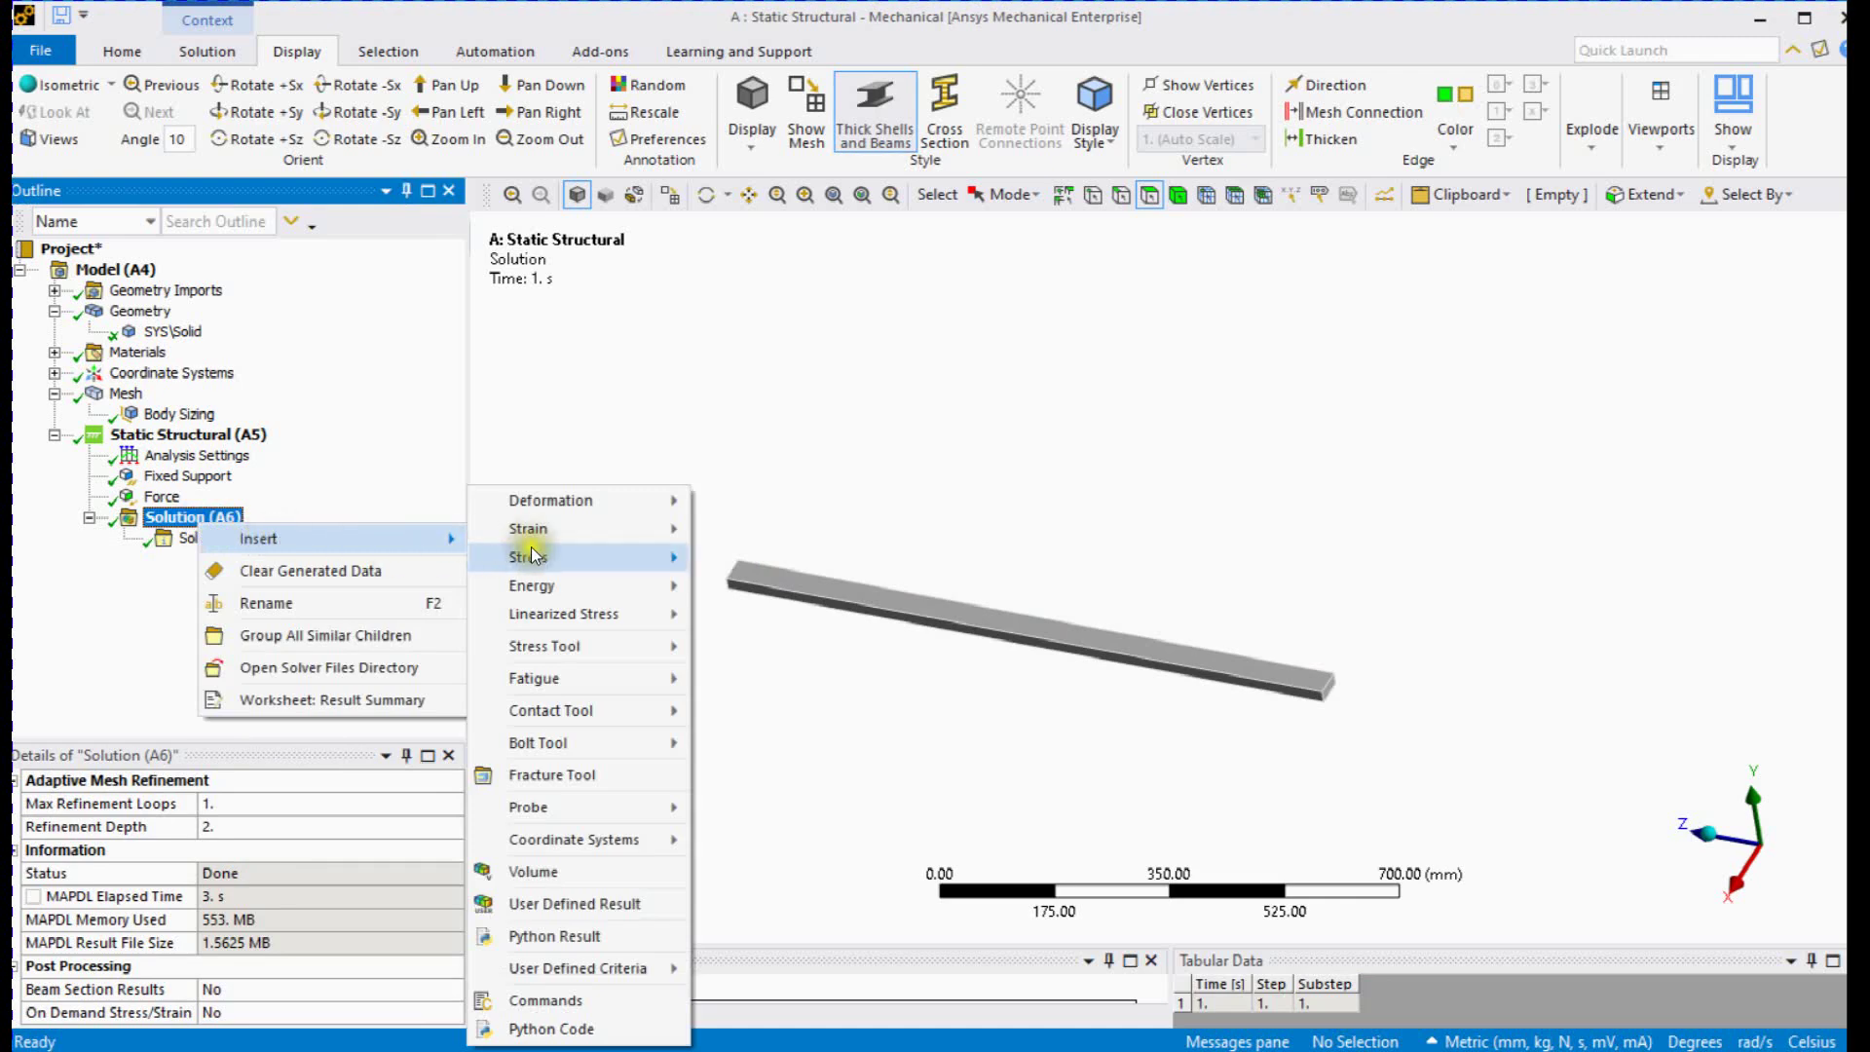
pyautogui.moveTo(613, 500)
pyautogui.click(759, 493)
# - Add an Equivalent (von-Mises) Stress result and evaluate all results
pyautogui.rightClick(191, 516)
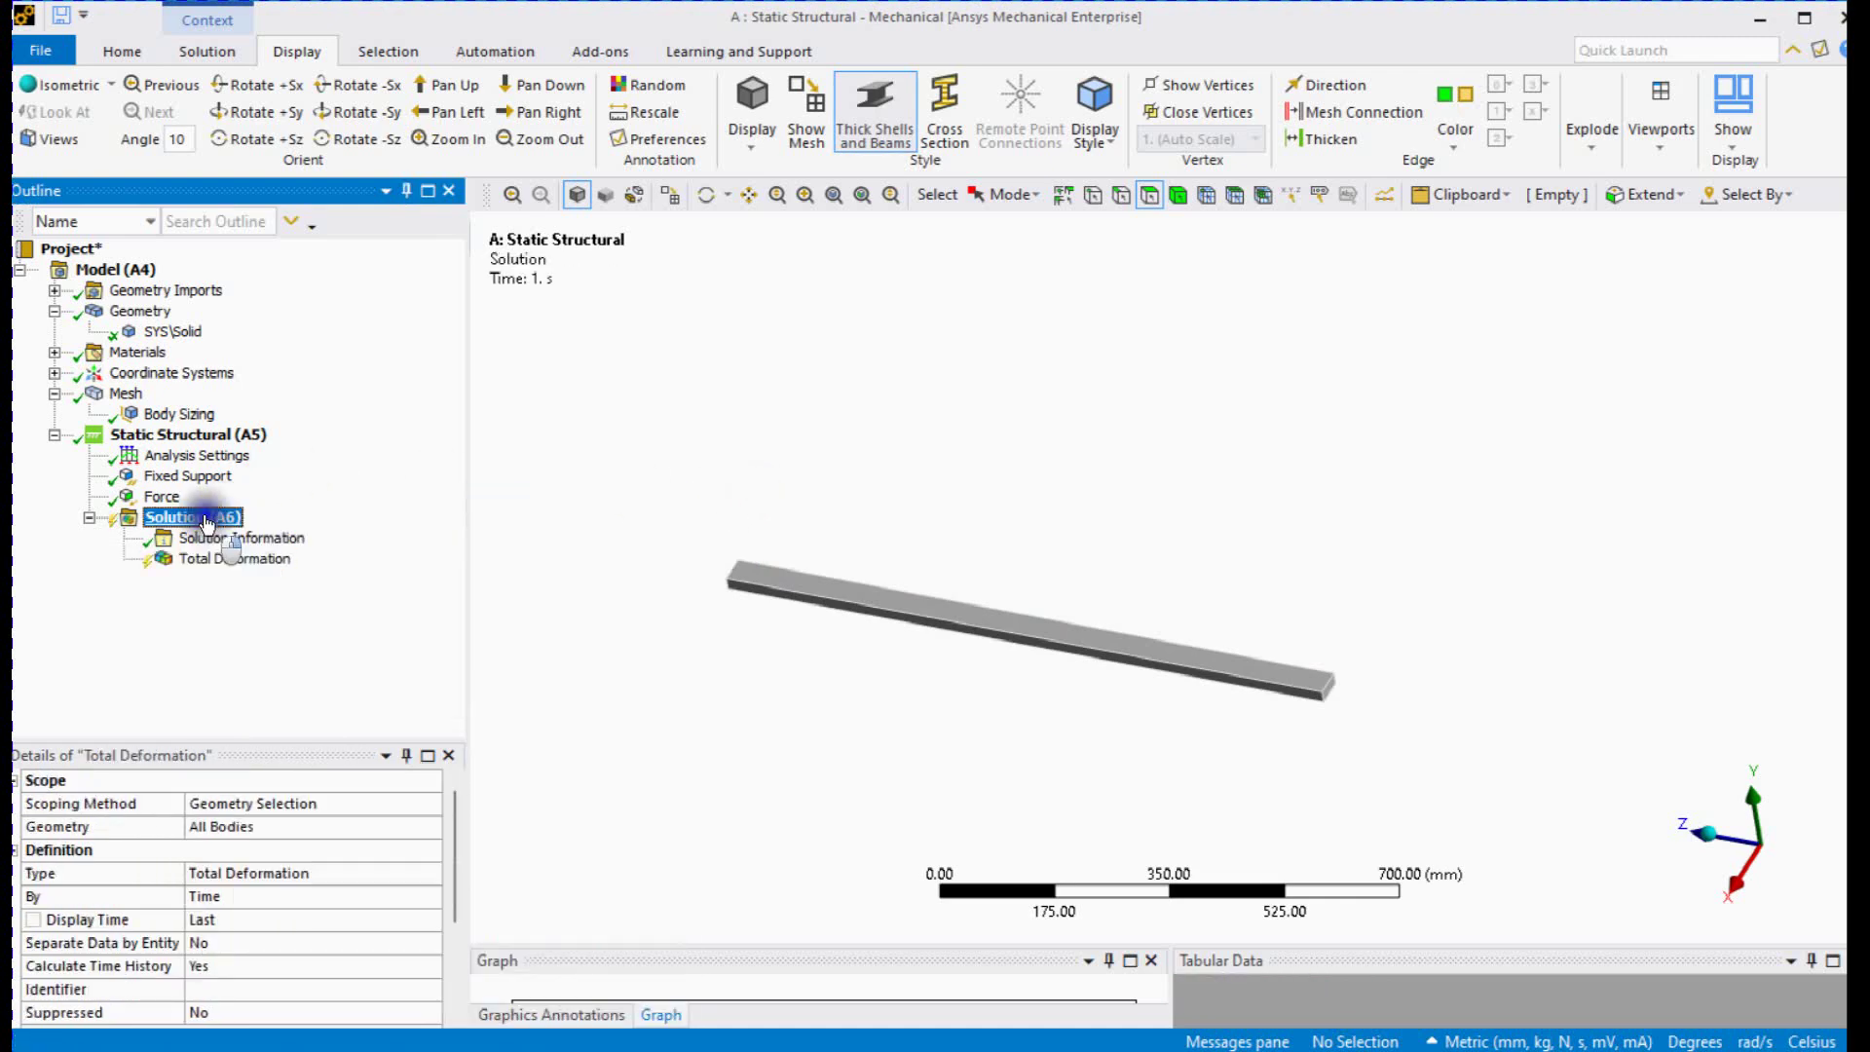
pyautogui.moveTo(322, 532)
pyautogui.moveTo(531, 556)
pyautogui.click(769, 562)
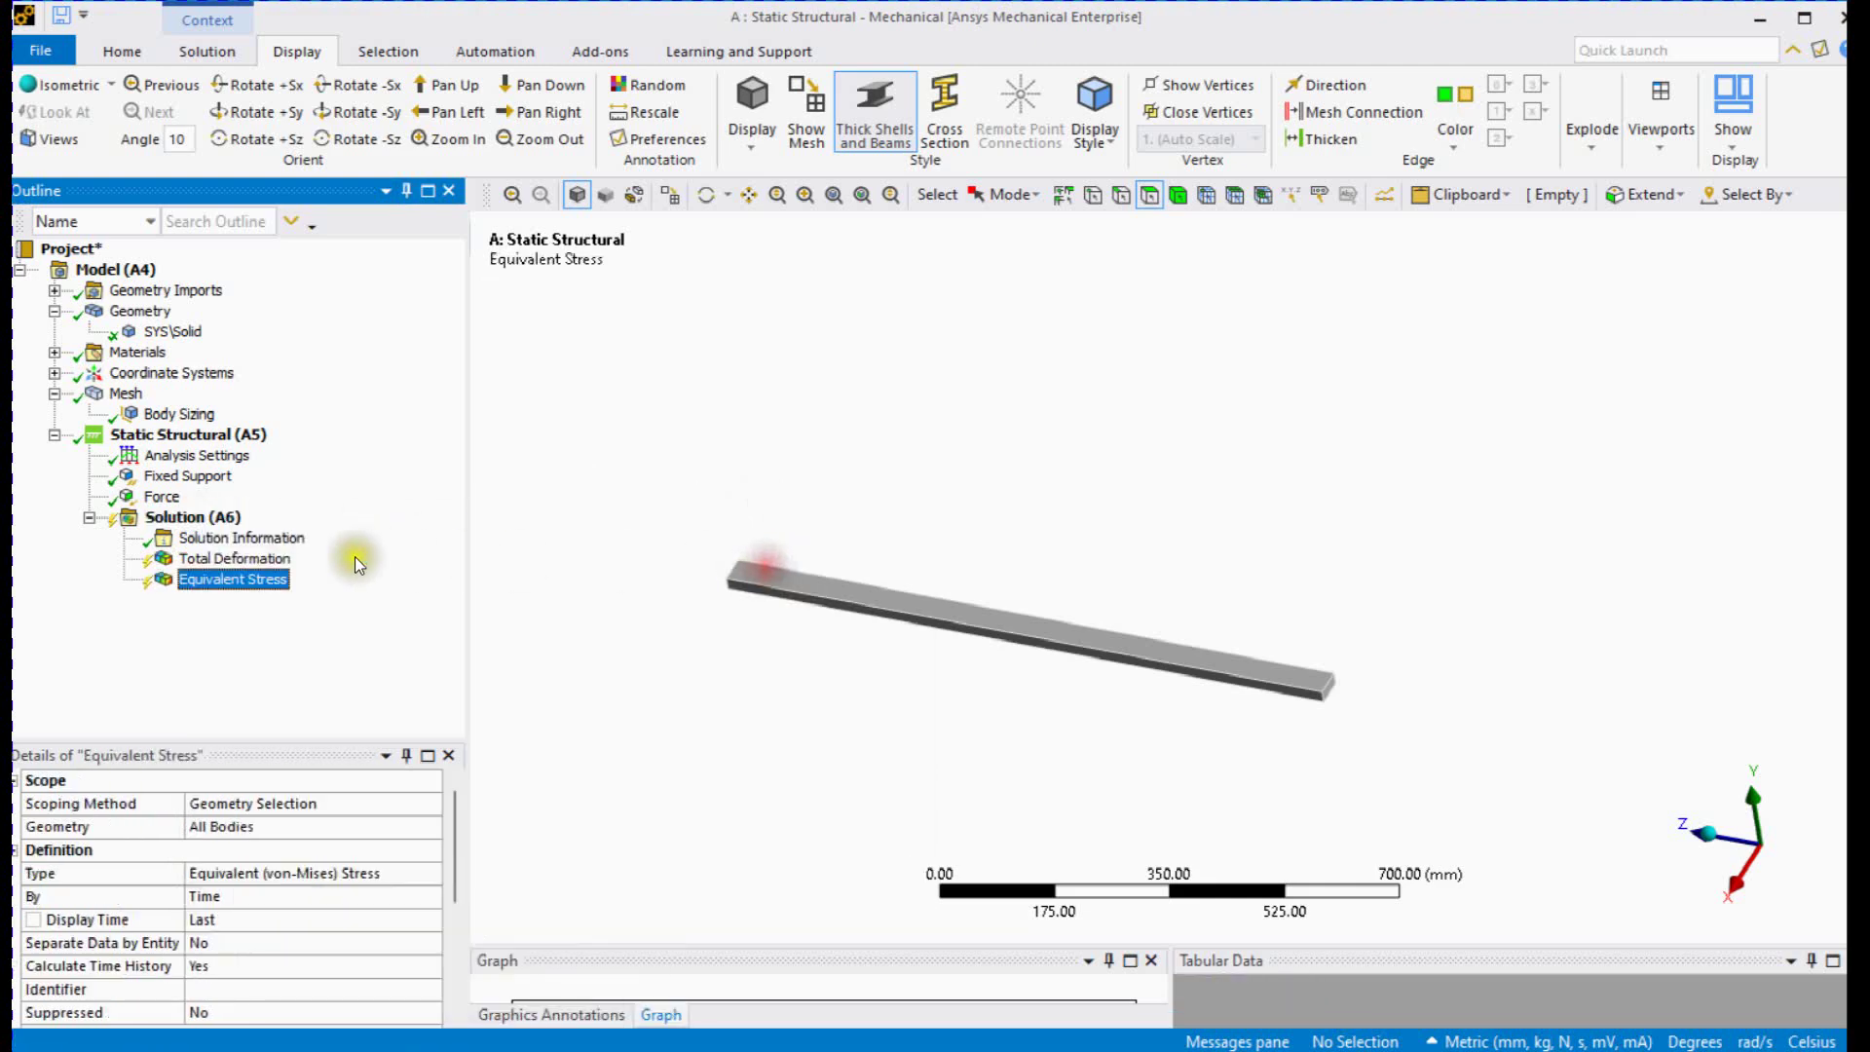
pyautogui.rightClick(272, 576)
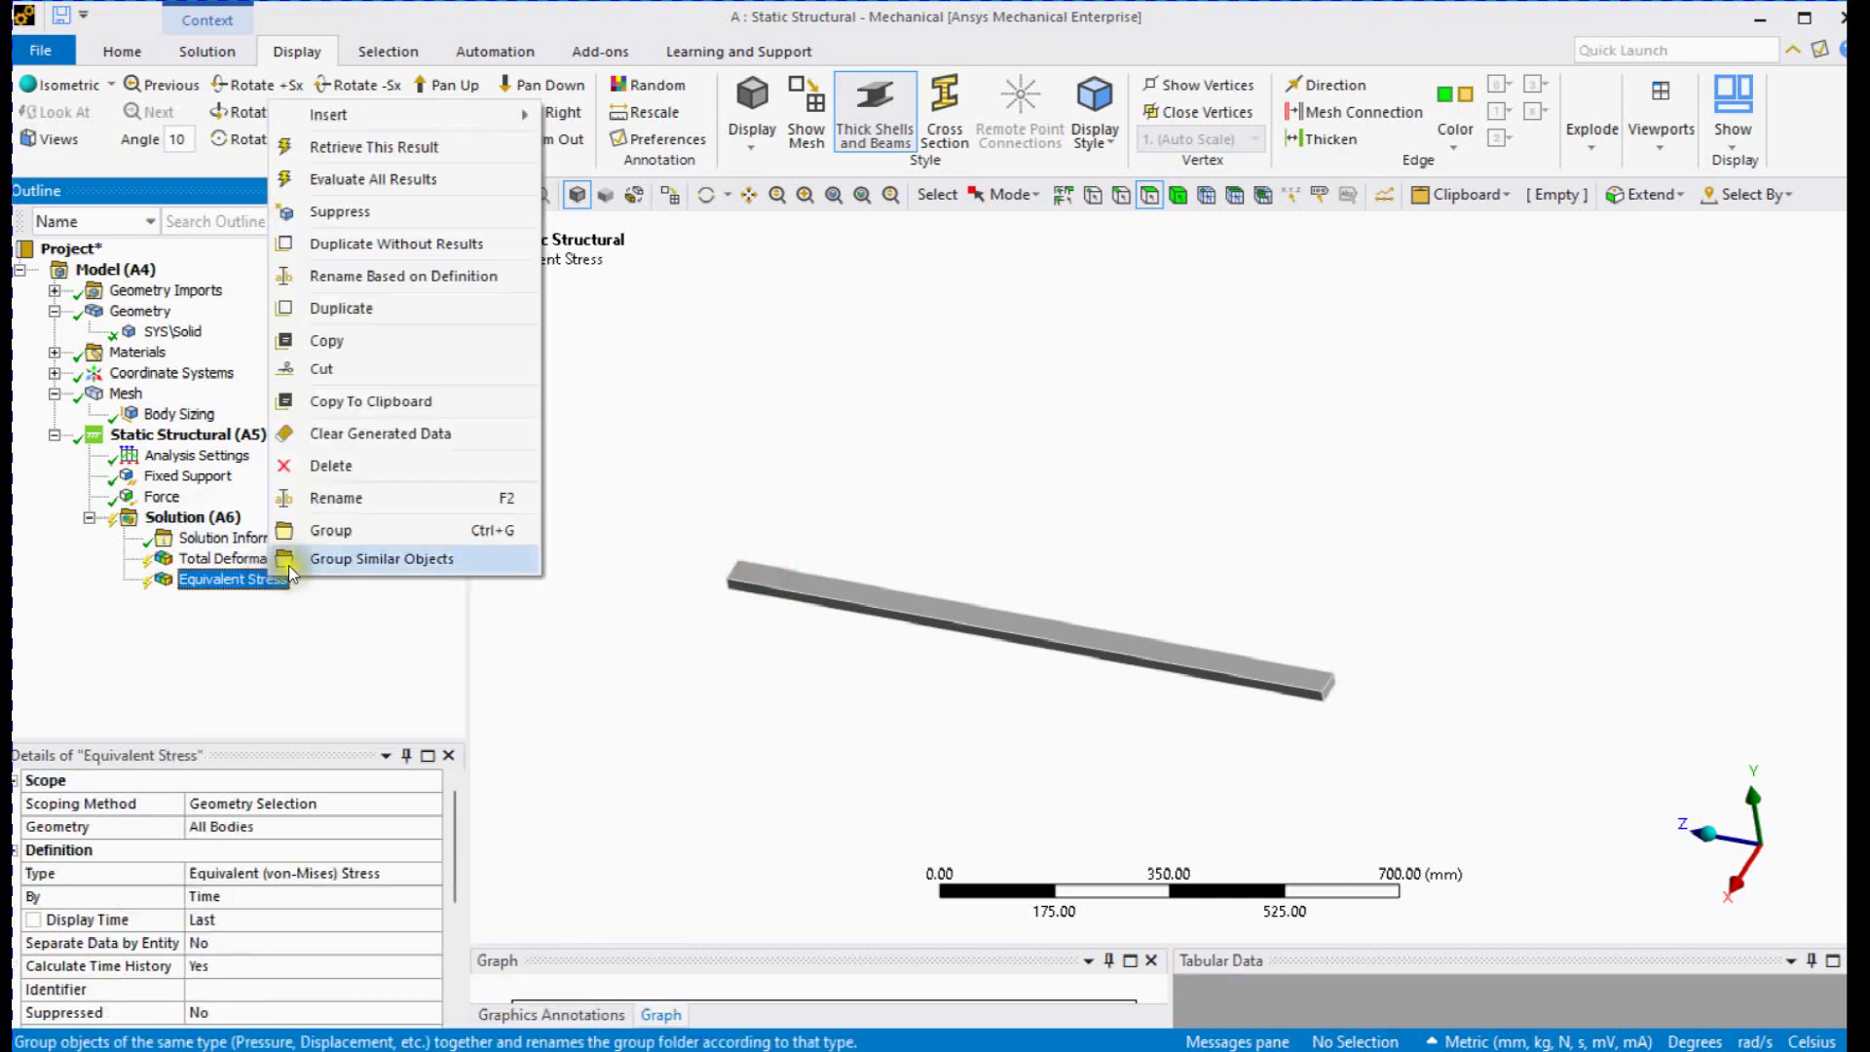
pyautogui.click(381, 178)
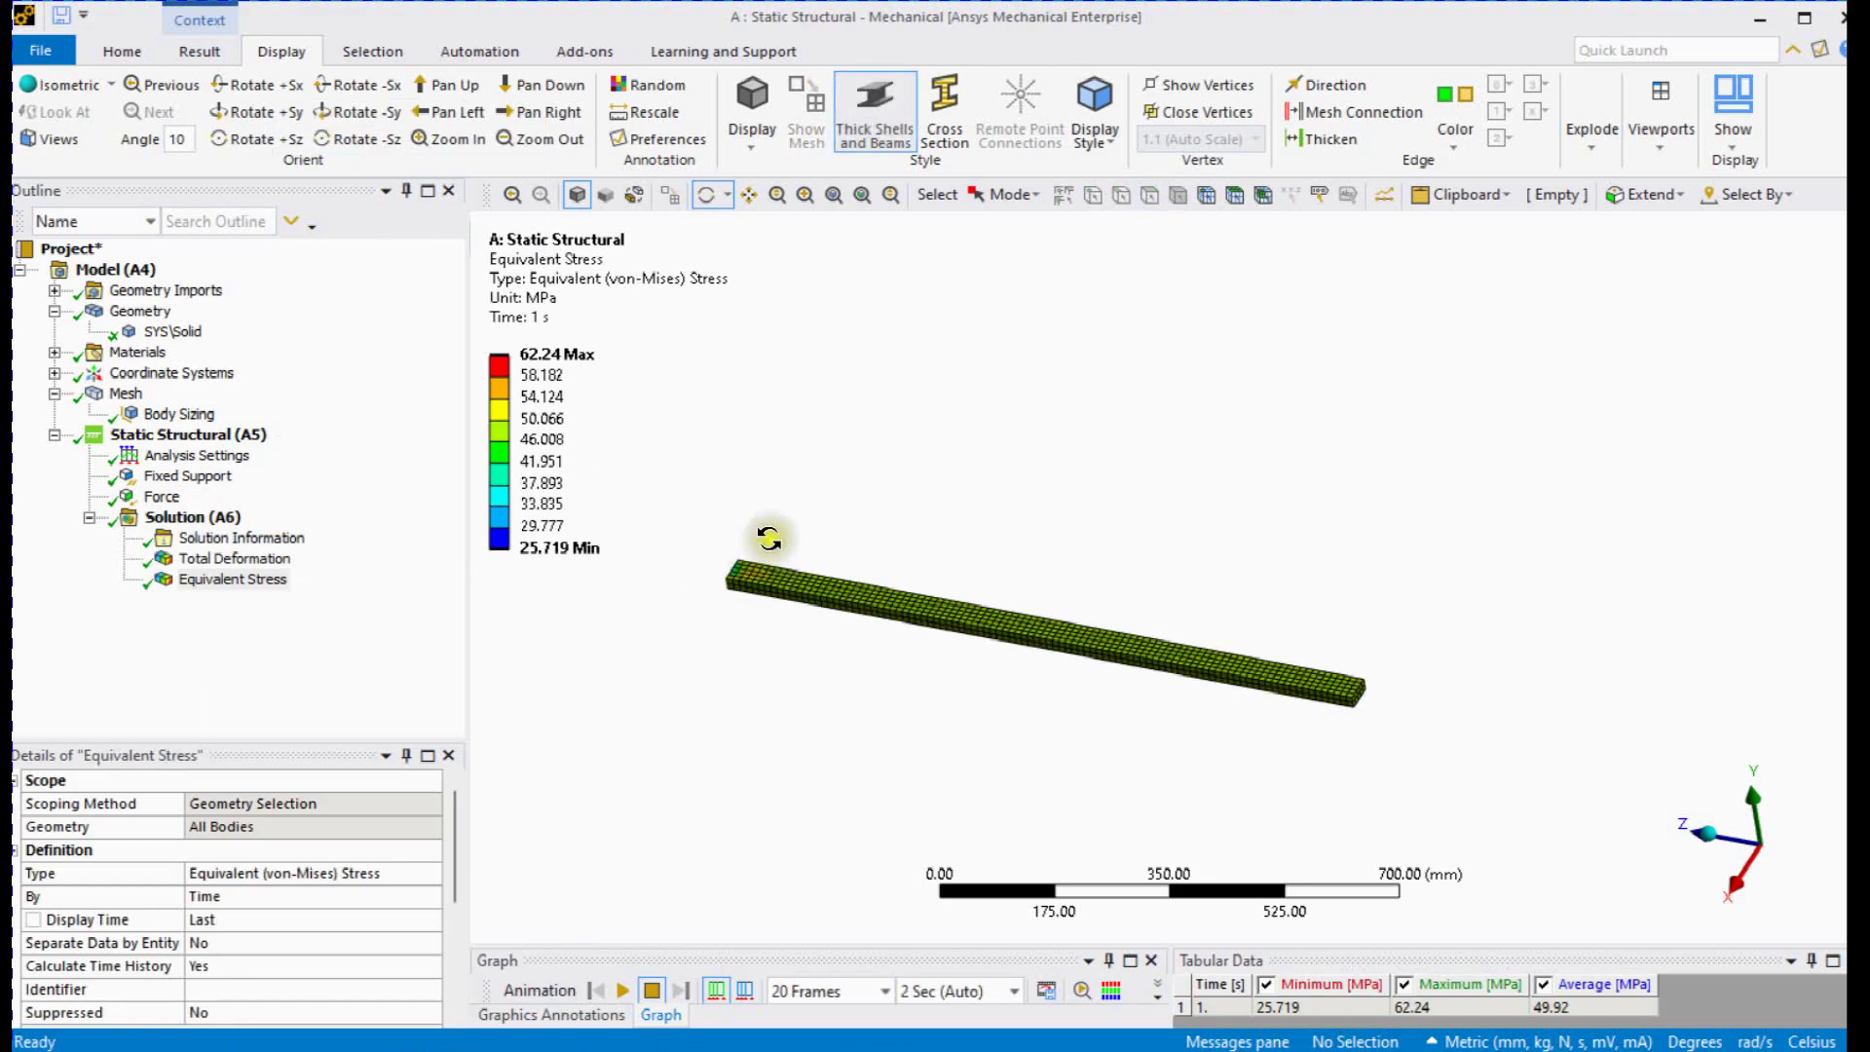
# - Inspect the equivalent stress contour: 62.24 MPa max, 25.719 MPa min, 49.92 MPa average
pyautogui.scroll(3, 1300, 670)
pyautogui.moveTo(1481, 721); pyautogui.dragTo(1352, 692)
pyautogui.scroll(10, 1005, 564)
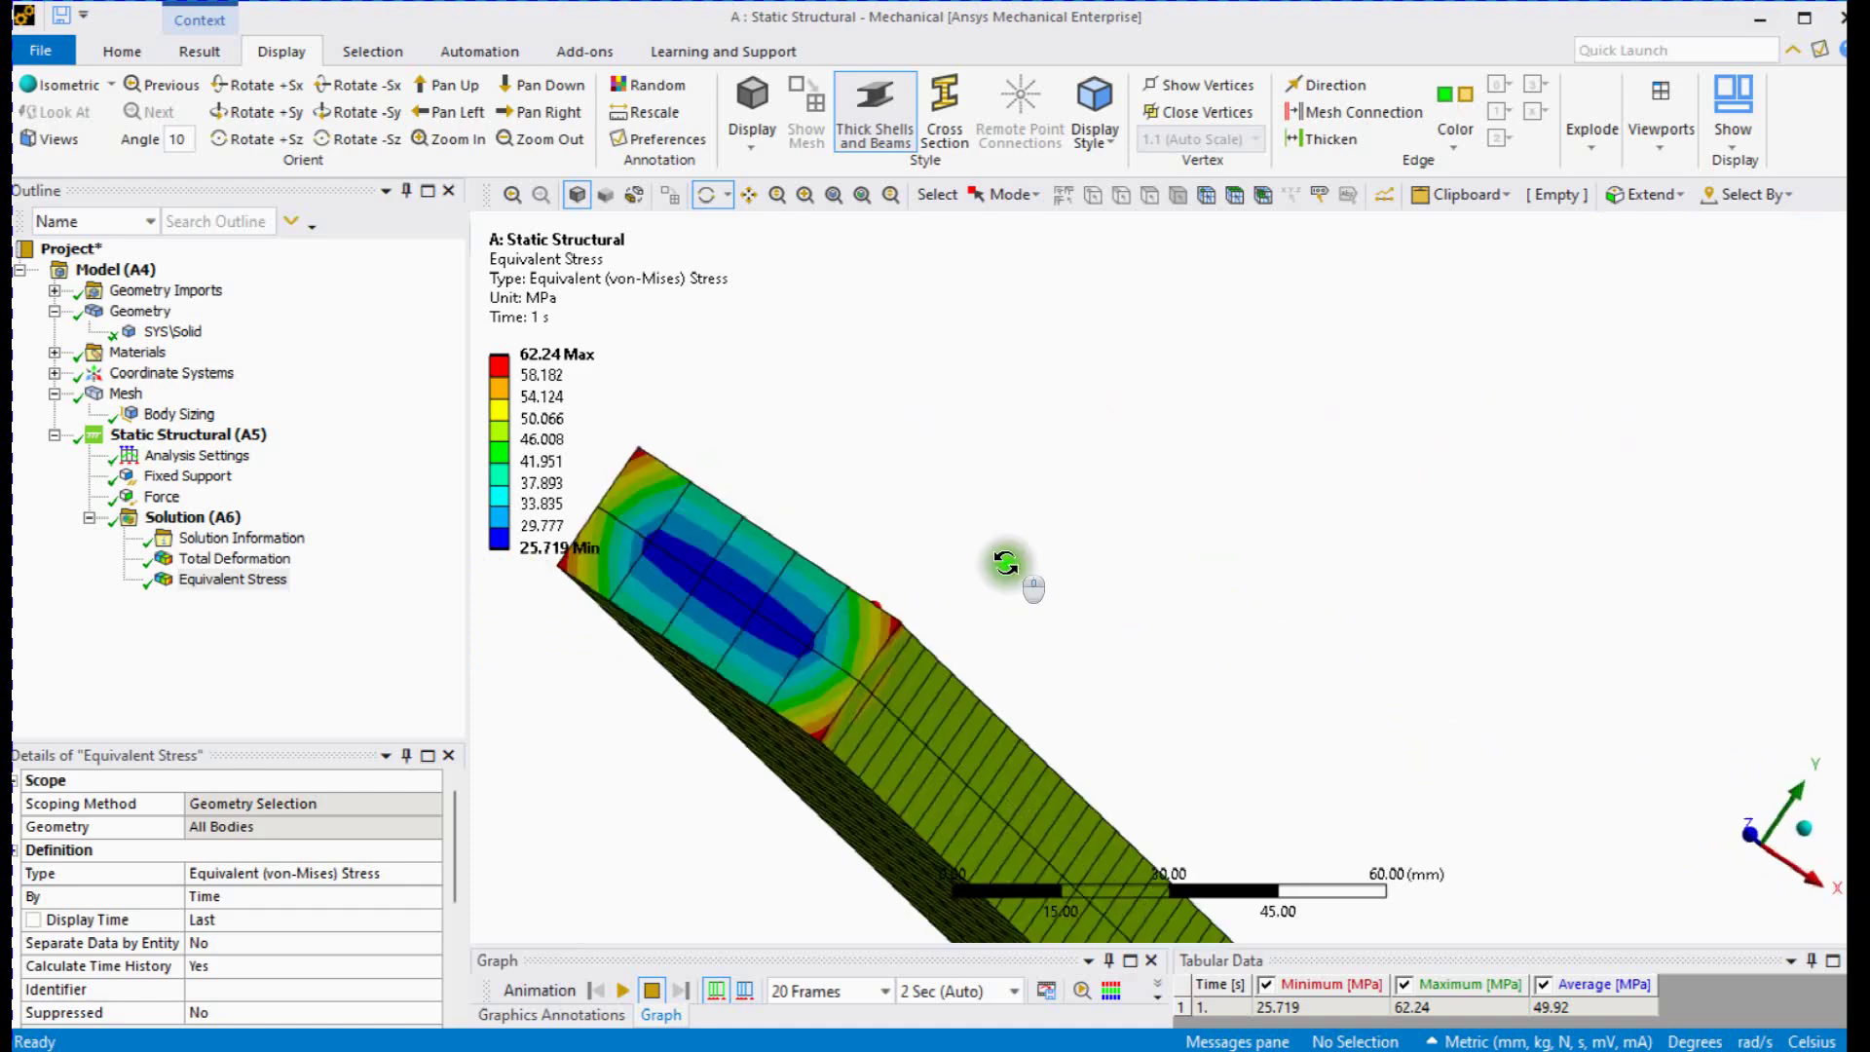
pyautogui.scroll(-2, 871, 589)
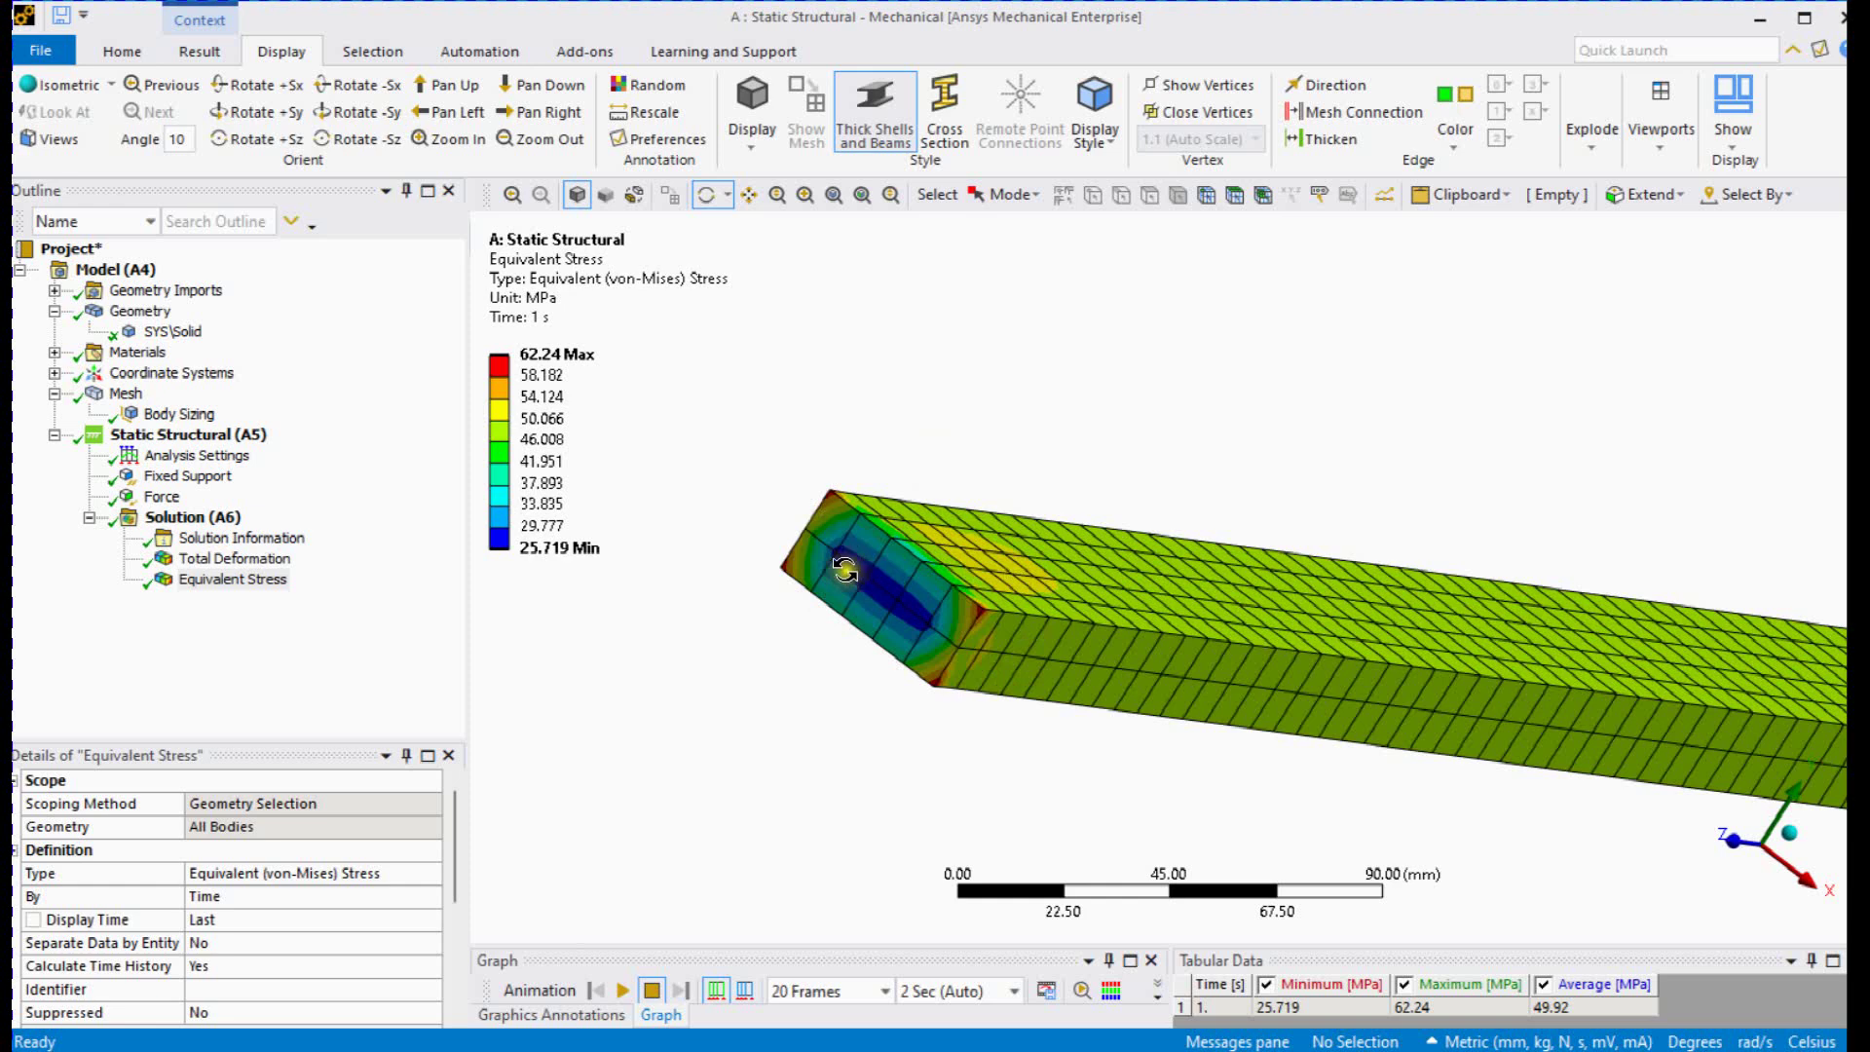
pyautogui.click(185, 476)
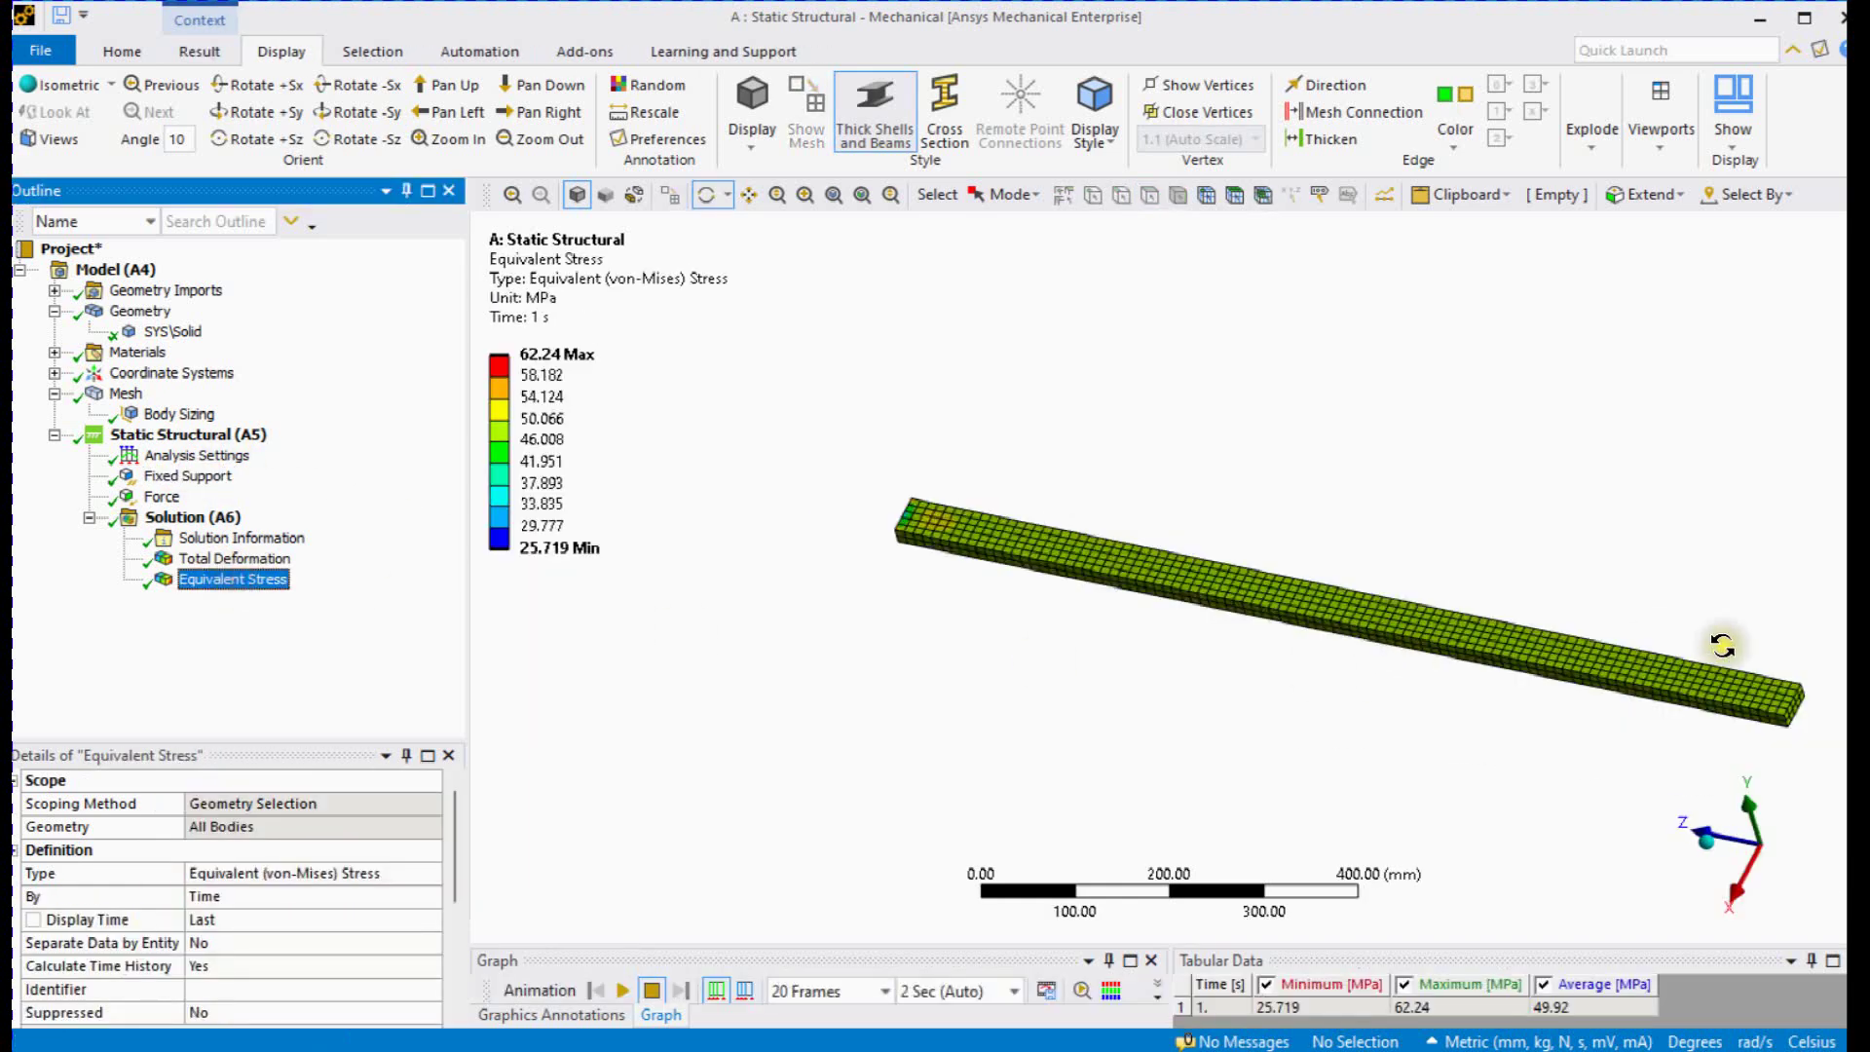
pyautogui.moveTo(1687, 657); pyautogui.dragTo(1114, 367)
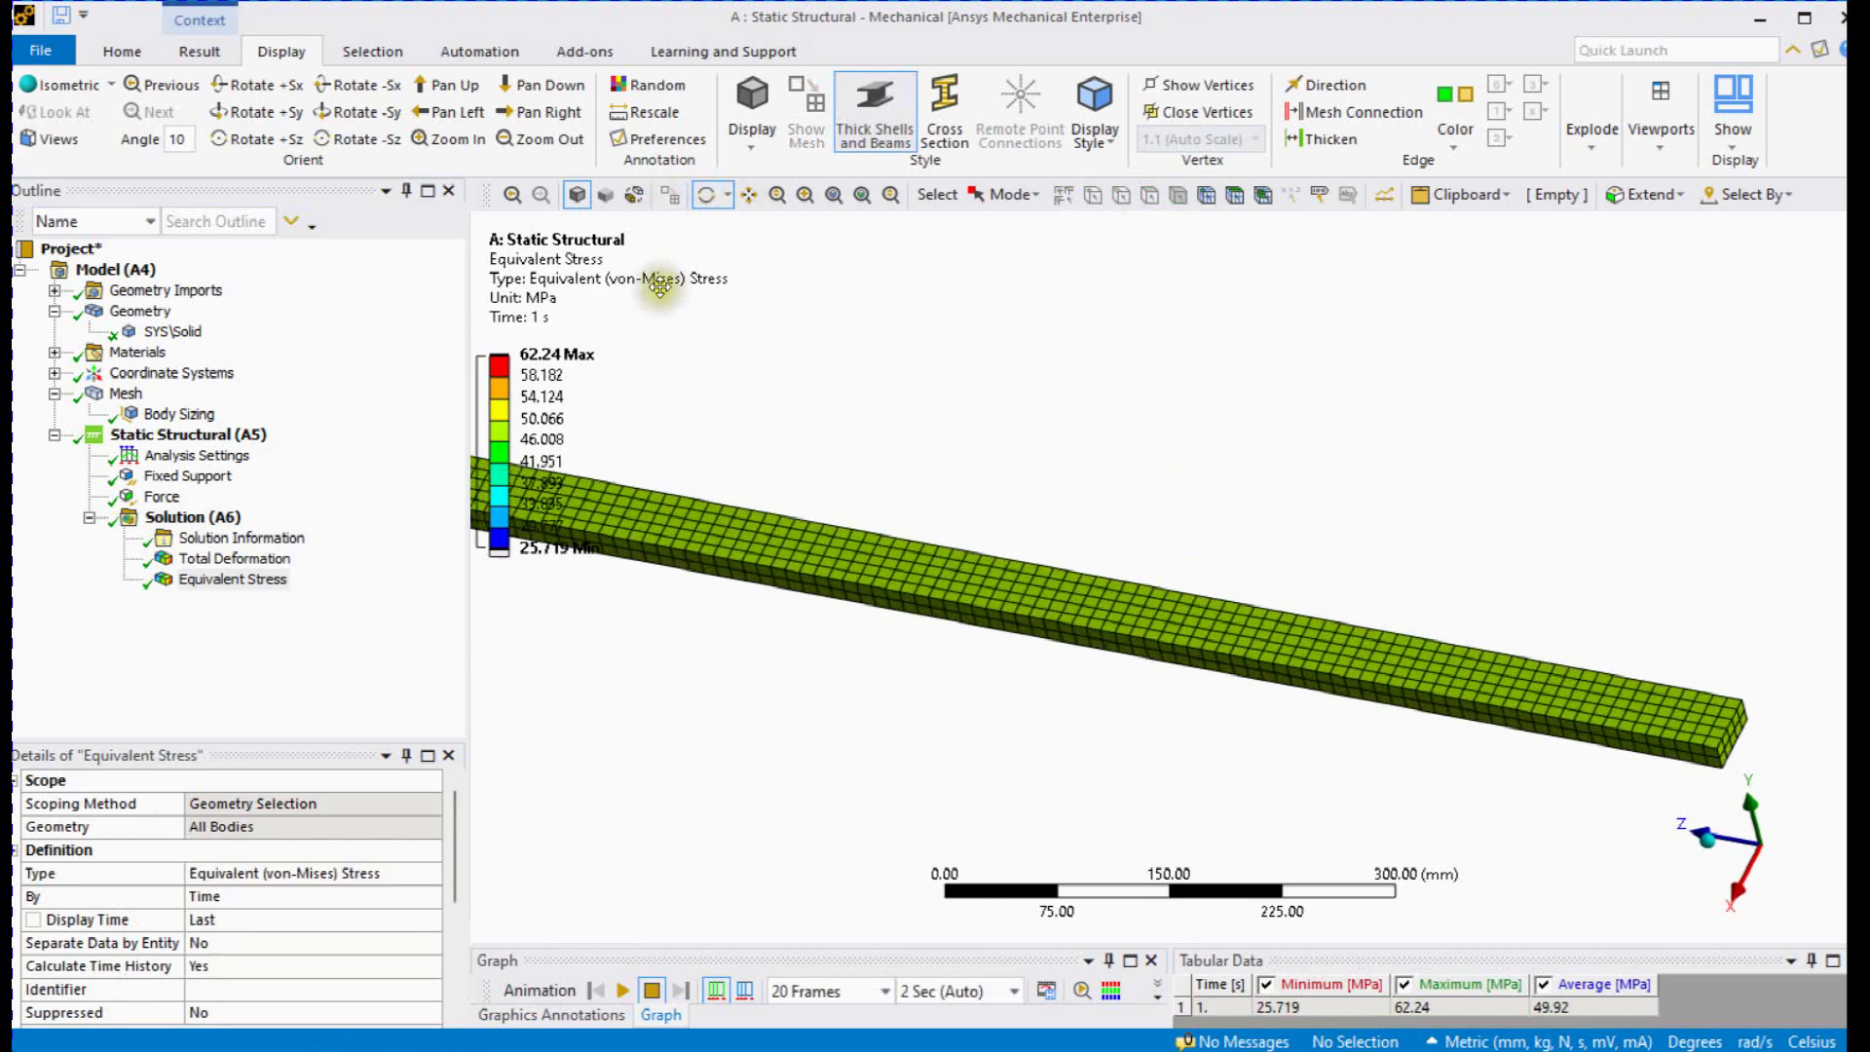
# - Place Probe labels at five points along the bar, each reading about 50 MPa
pyautogui.click(200, 52)
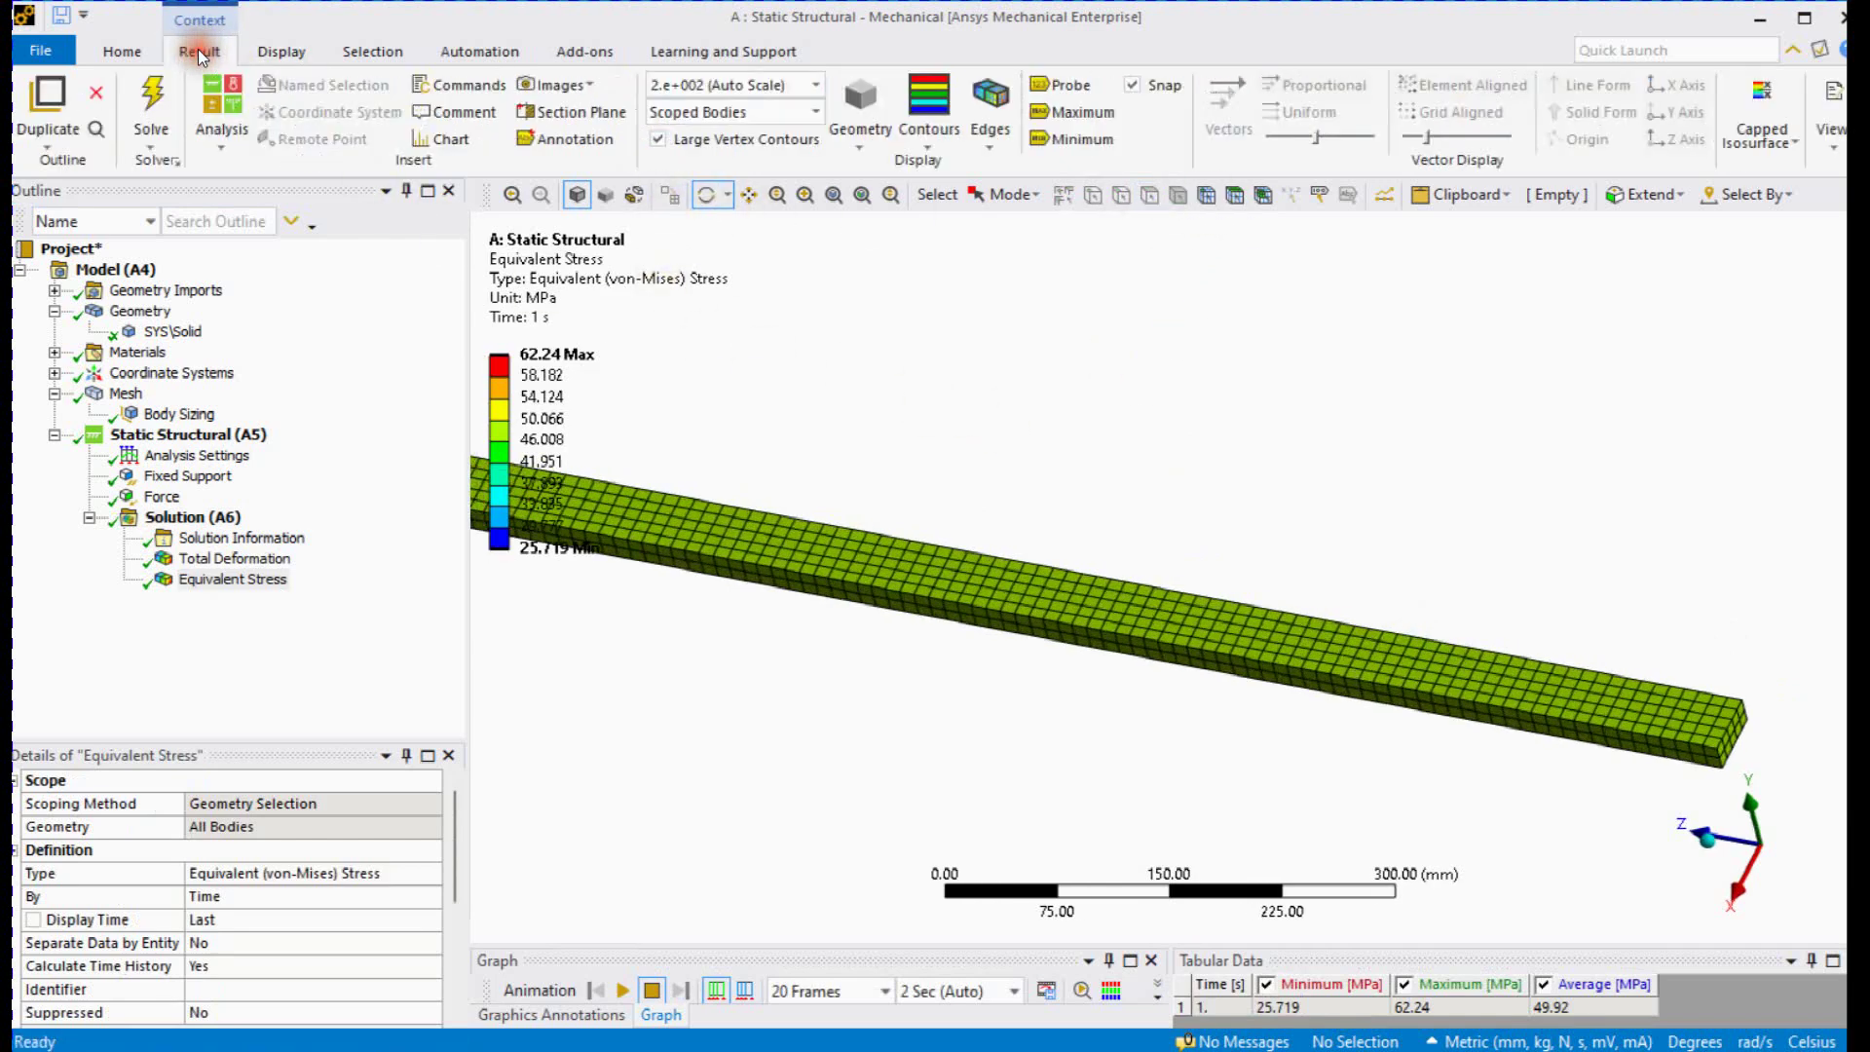
pyautogui.click(1063, 85)
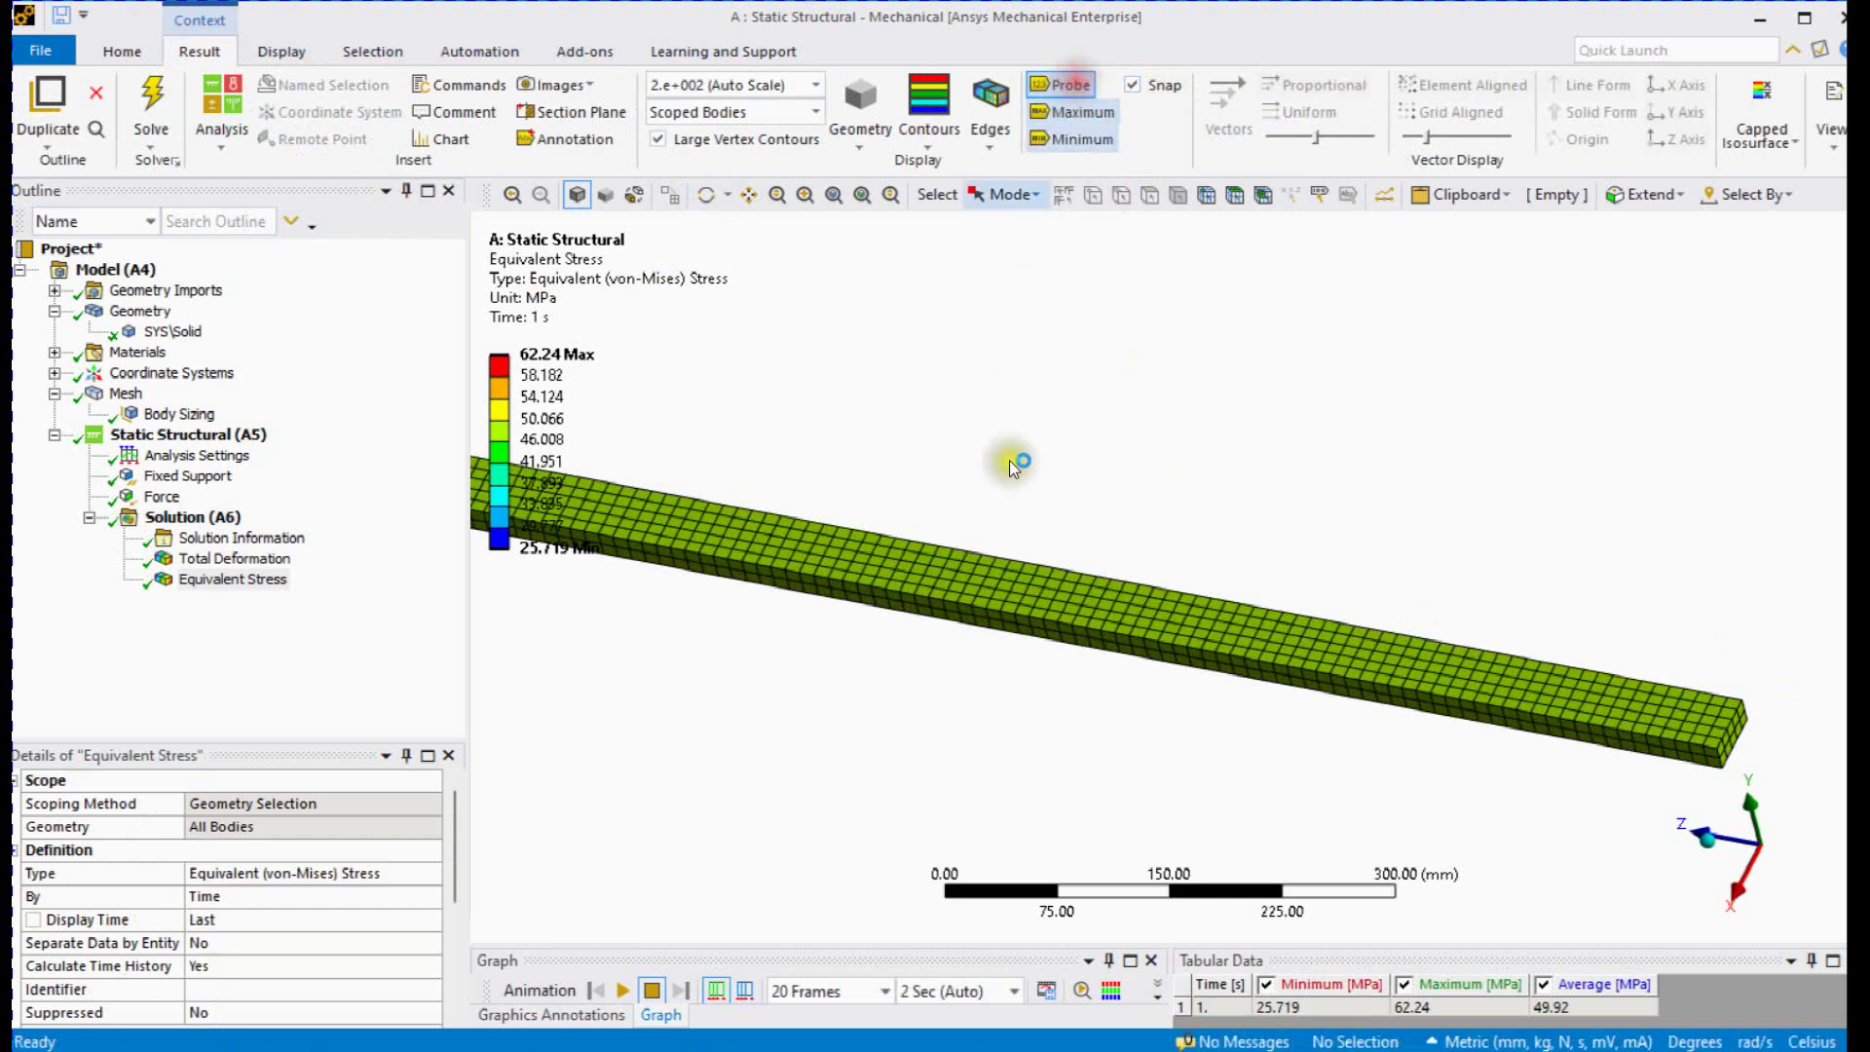
pyautogui.click(927, 569)
pyautogui.click(1129, 610)
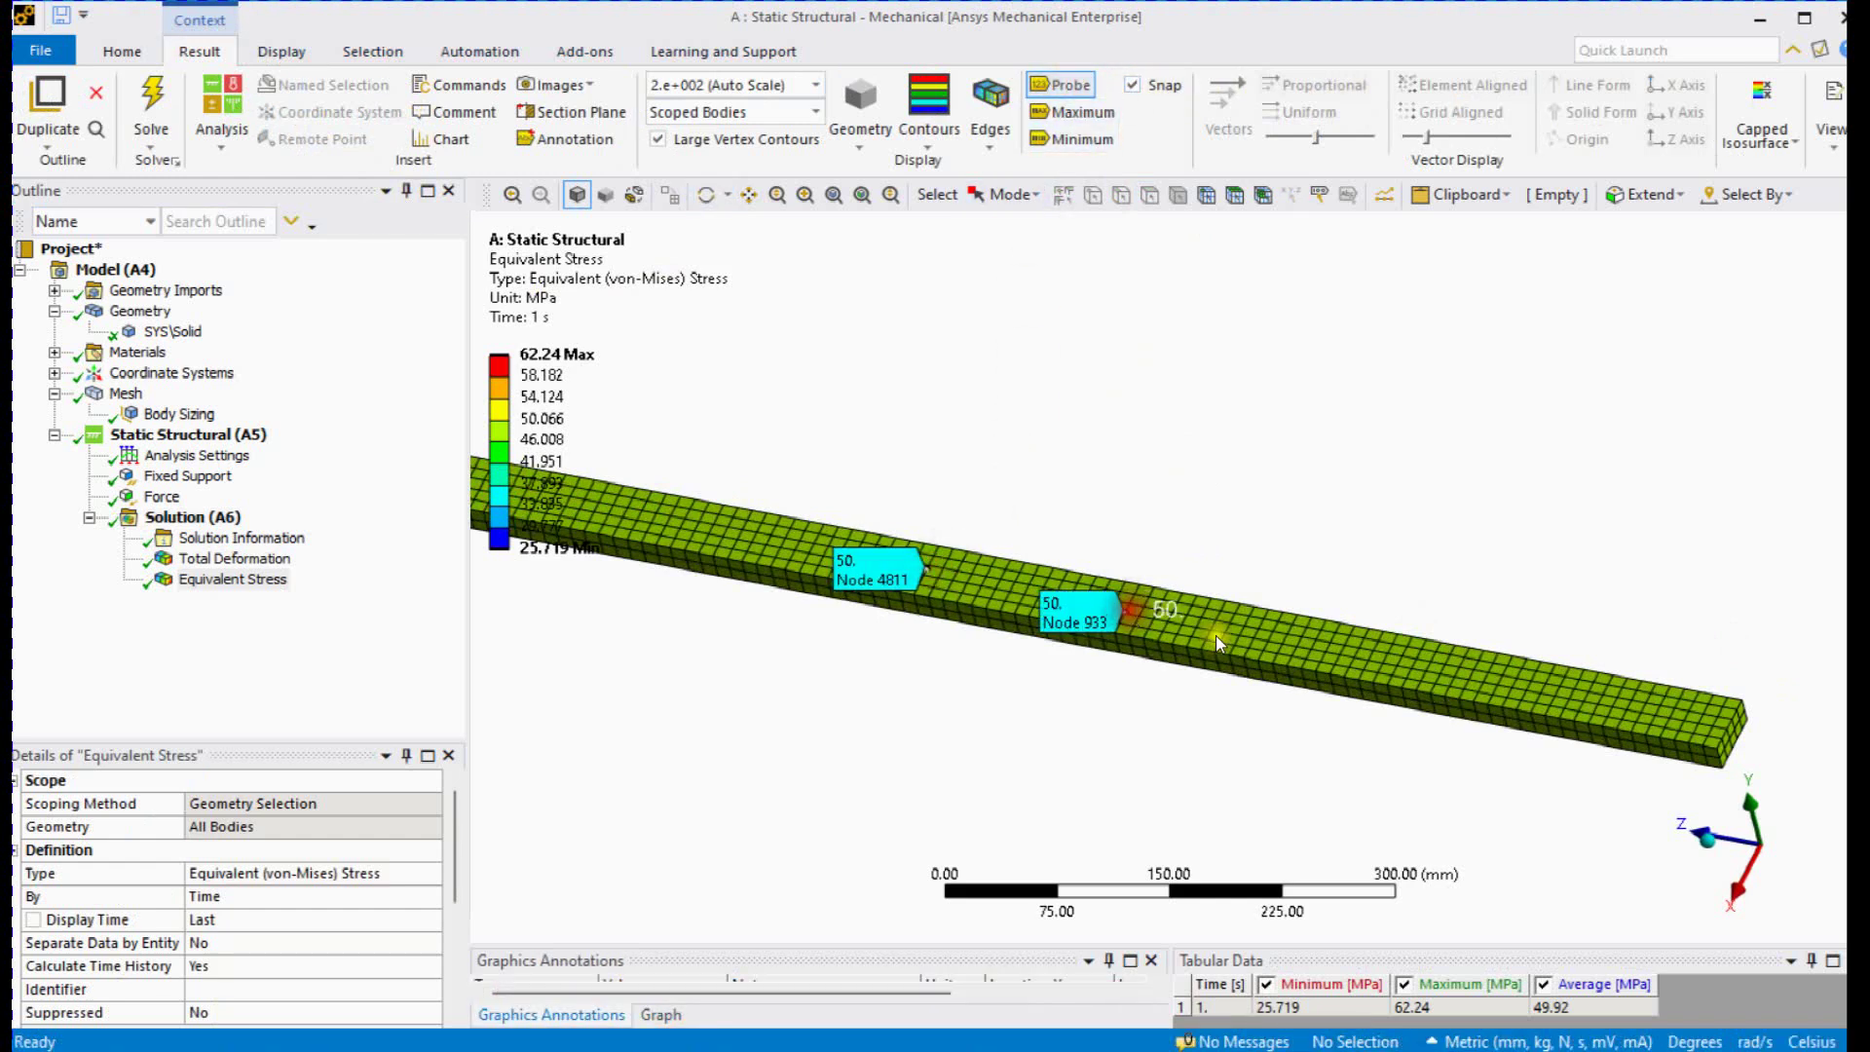
pyautogui.click(1392, 663)
pyautogui.click(1578, 698)
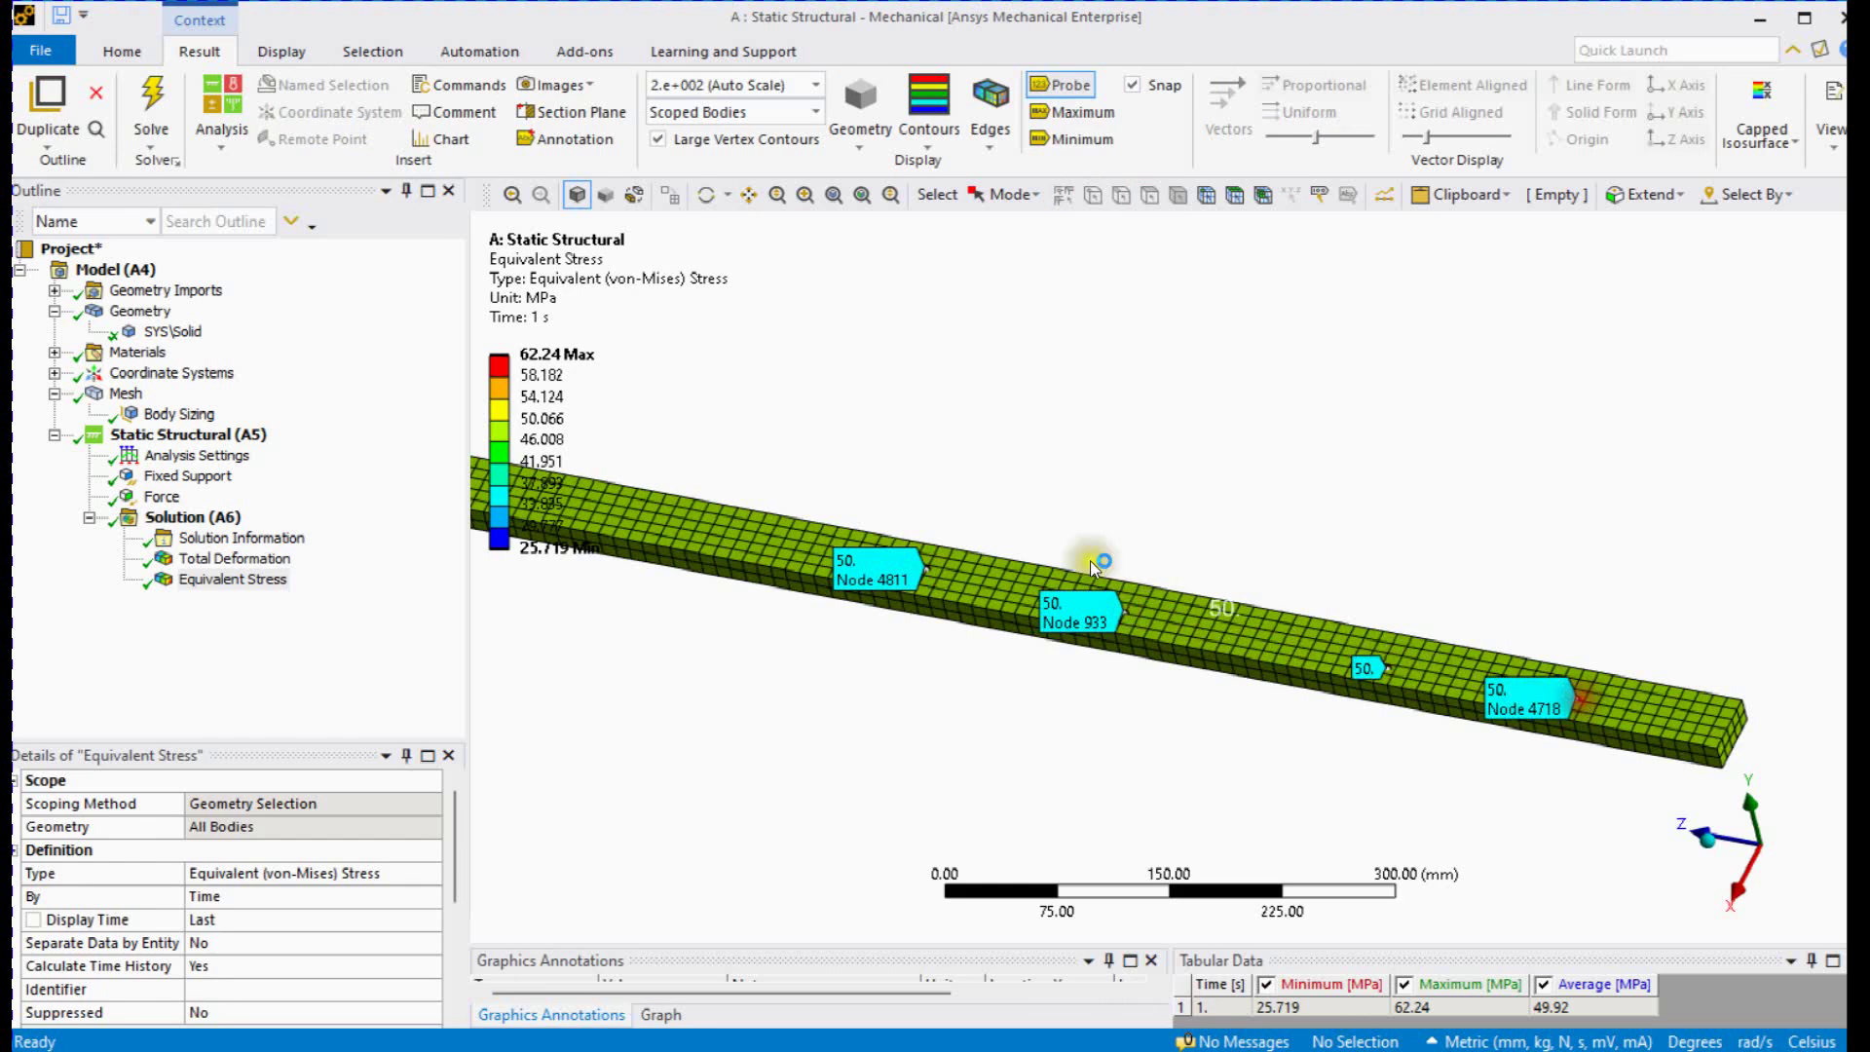
pyautogui.keyDown('ctrl'); pyautogui.moveTo(1016, 495); pyautogui.dragTo(1119, 551, button='middle'); pyautogui.keyUp('ctrl')
pyautogui.click(837, 593)
pyautogui.scroll(-1, 949, 499)
# - Display the bar's Total Deformation contour and orbit it to rise rightward
pyautogui.click(192, 516)
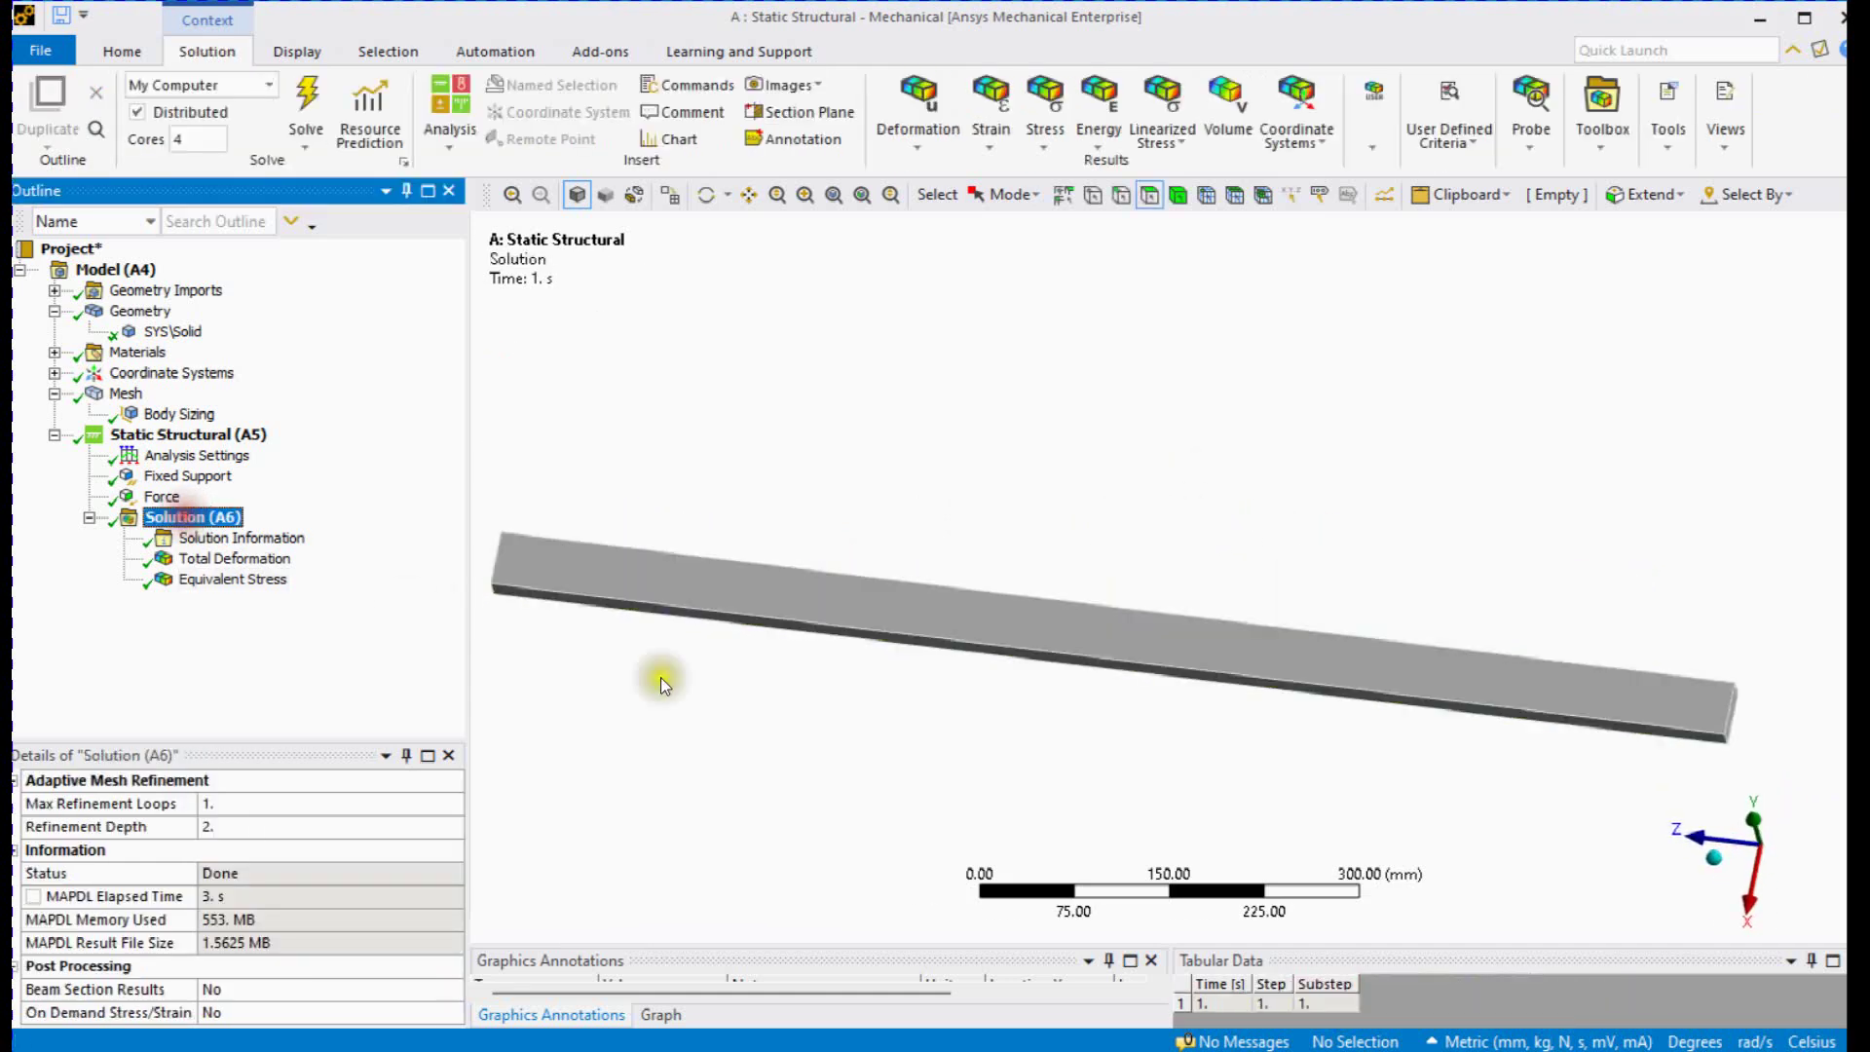
pyautogui.moveTo(660, 682); pyautogui.dragTo(867, 728, button='middle')
pyautogui.click(235, 558)
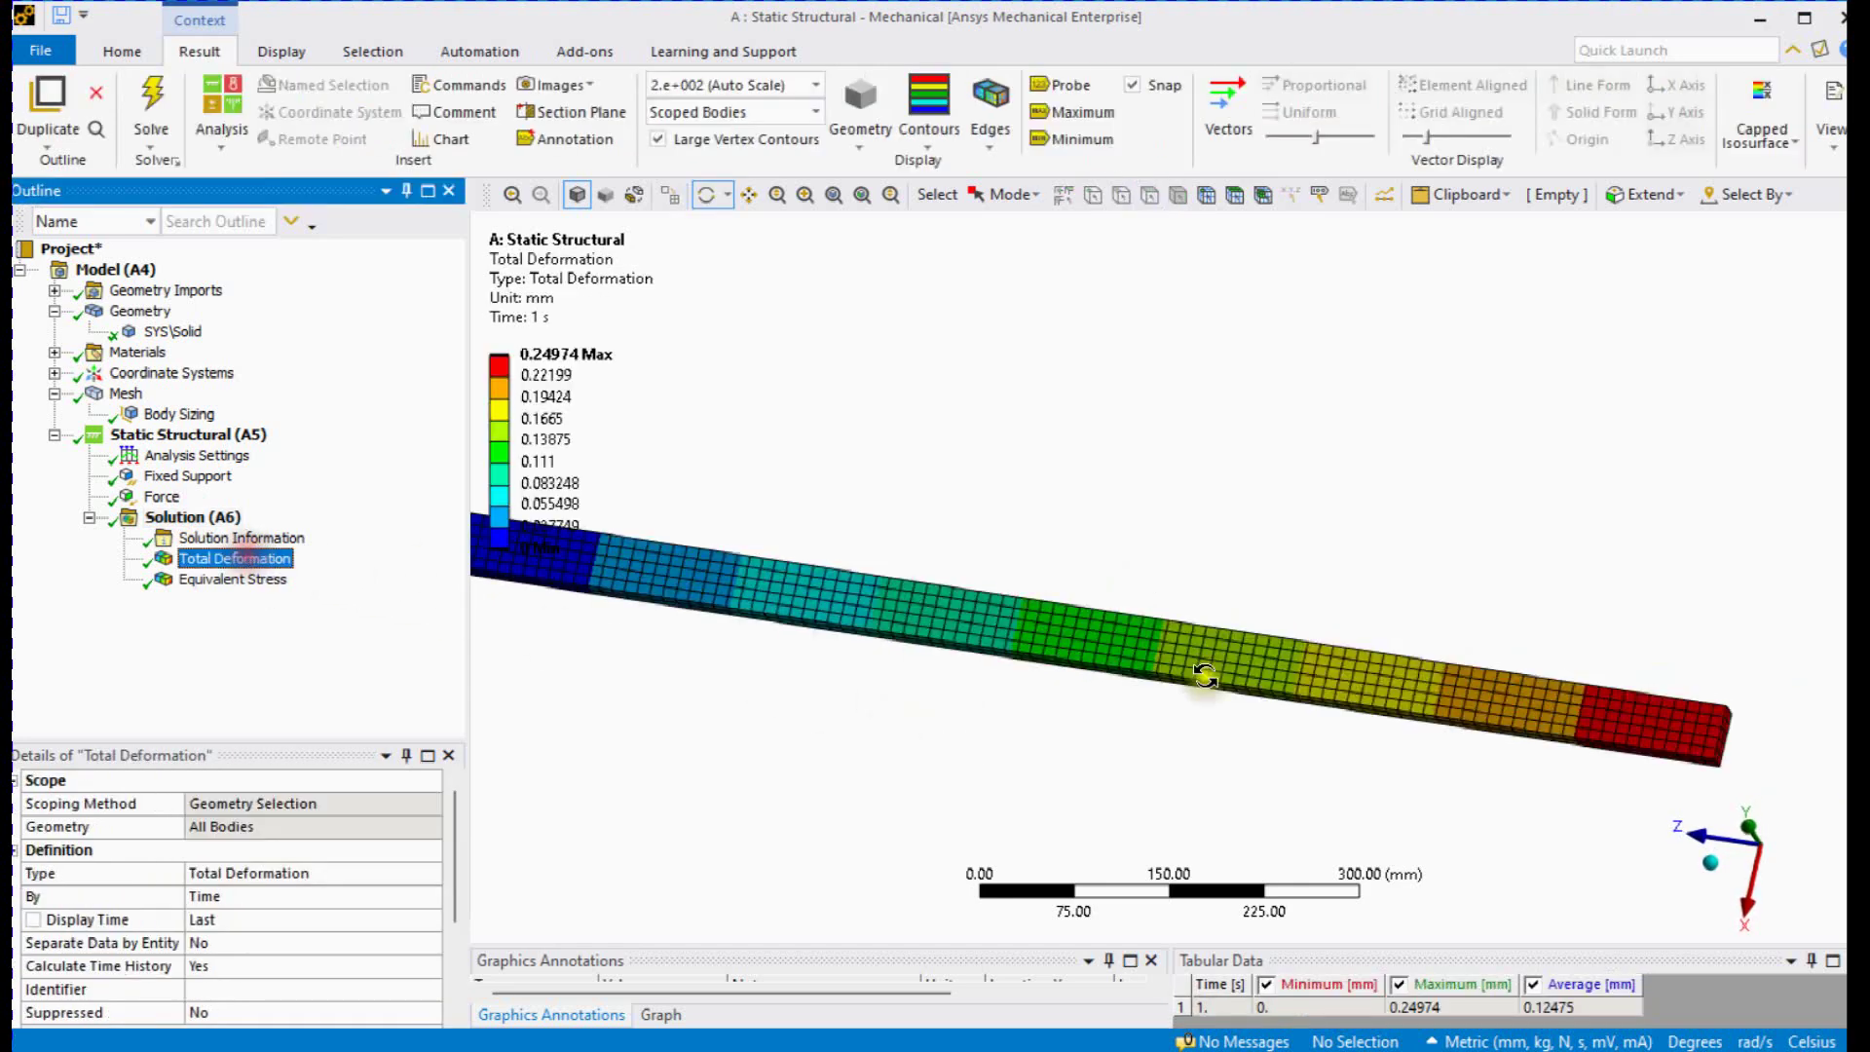
pyautogui.moveTo(1205, 674); pyautogui.dragTo(1267, 720, button='middle')
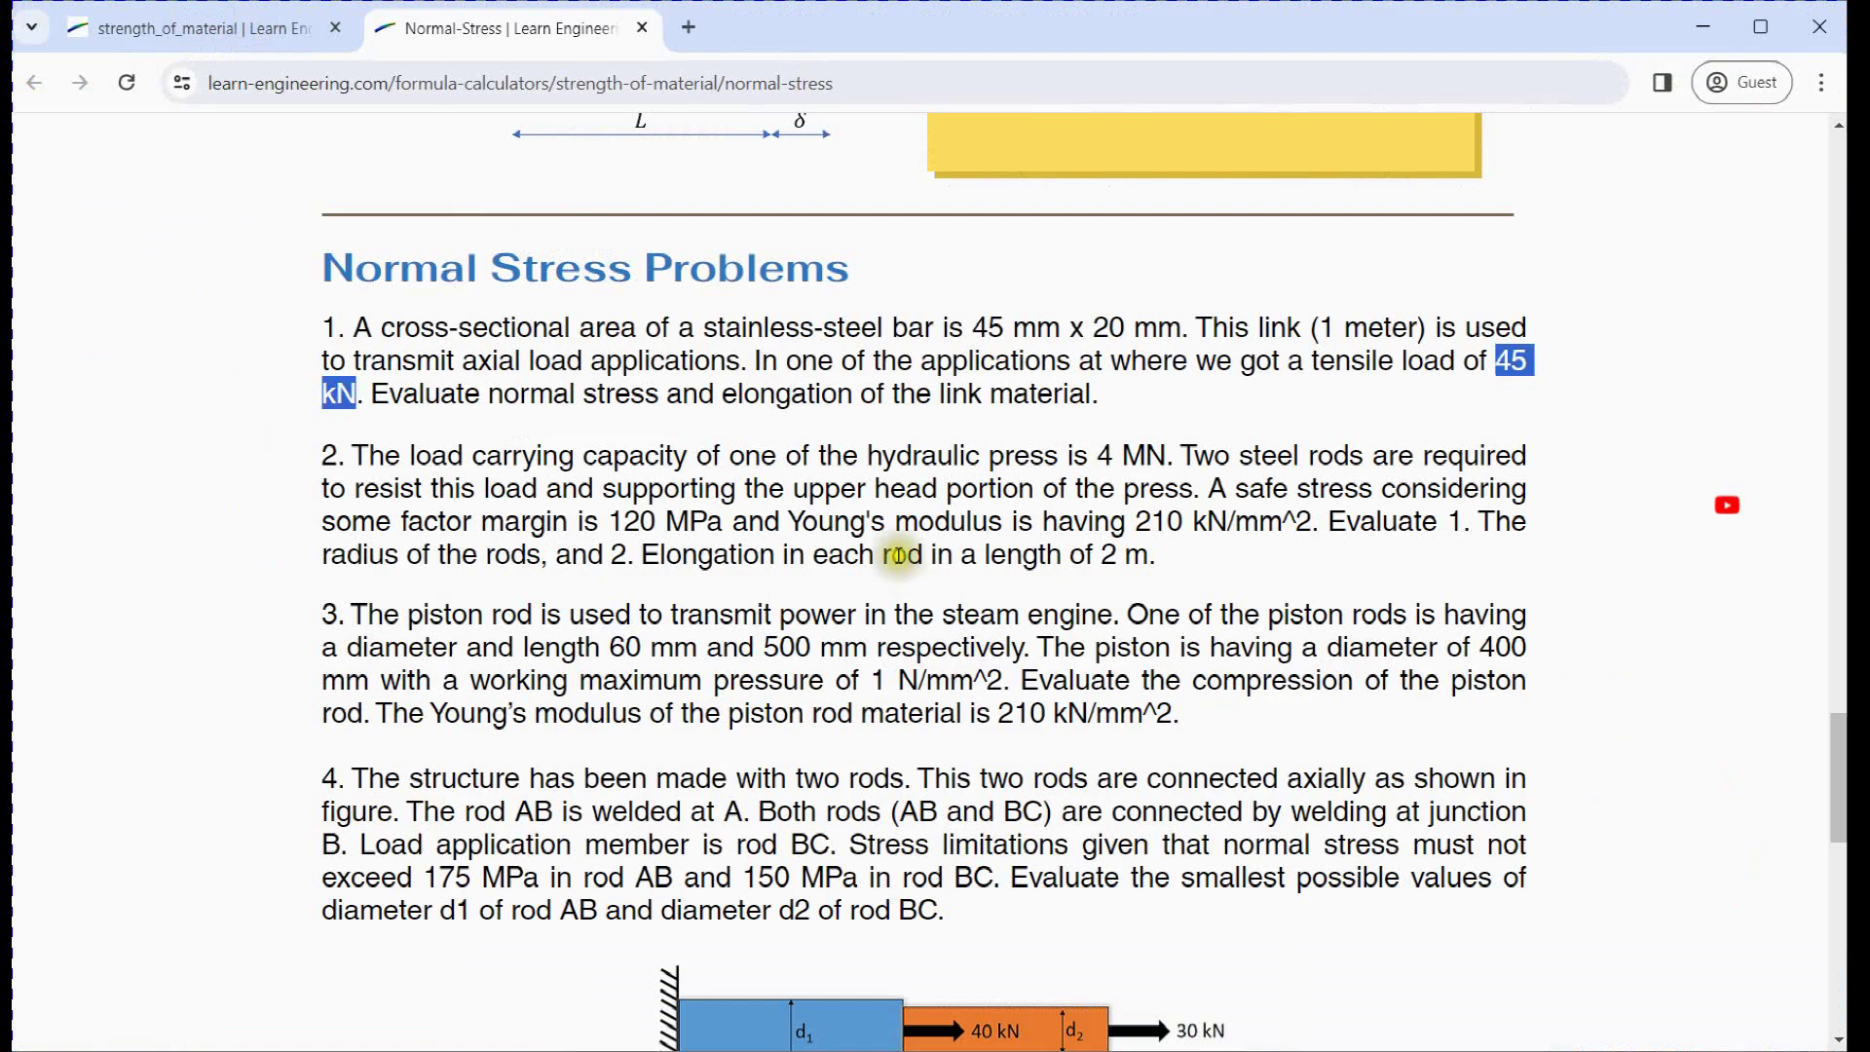
# - Enter the 45000 N force in the browser's normal stress calculator
pyautogui.click(1071, 516)
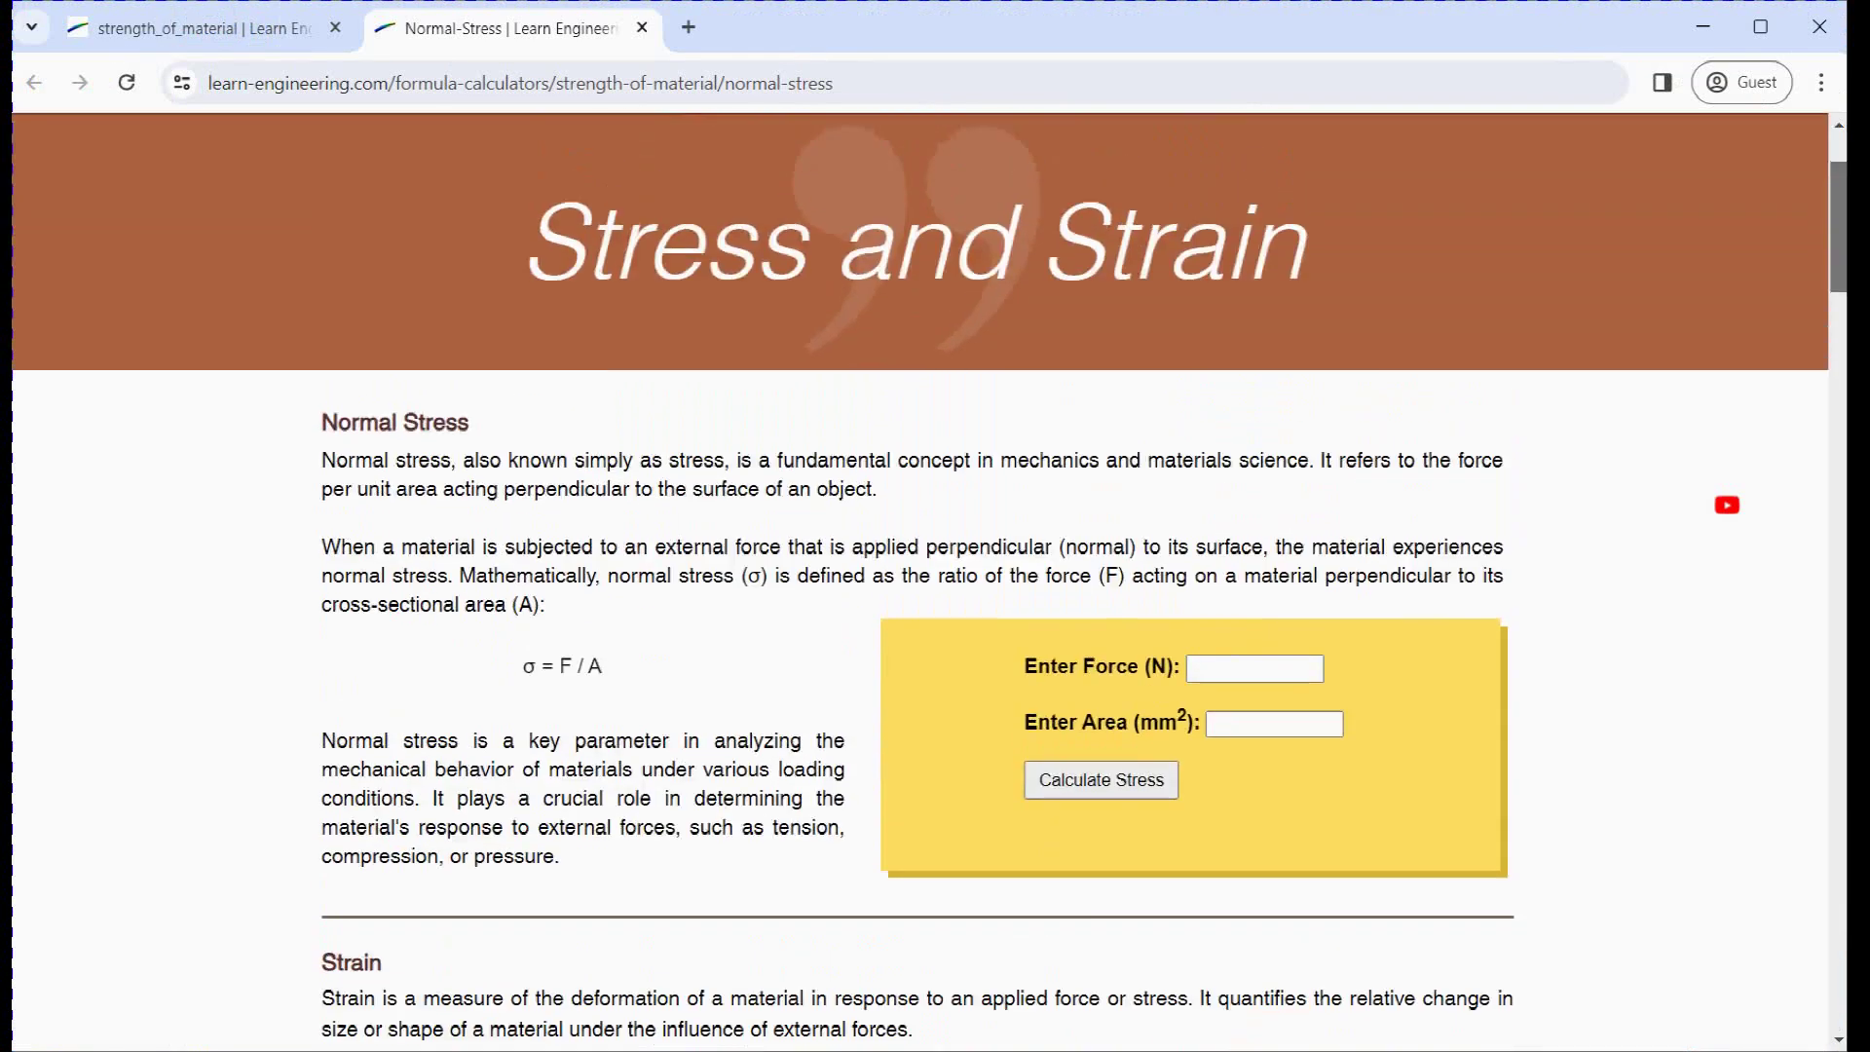
pyautogui.scroll(-2, 930, 575)
pyautogui.click(1192, 498)
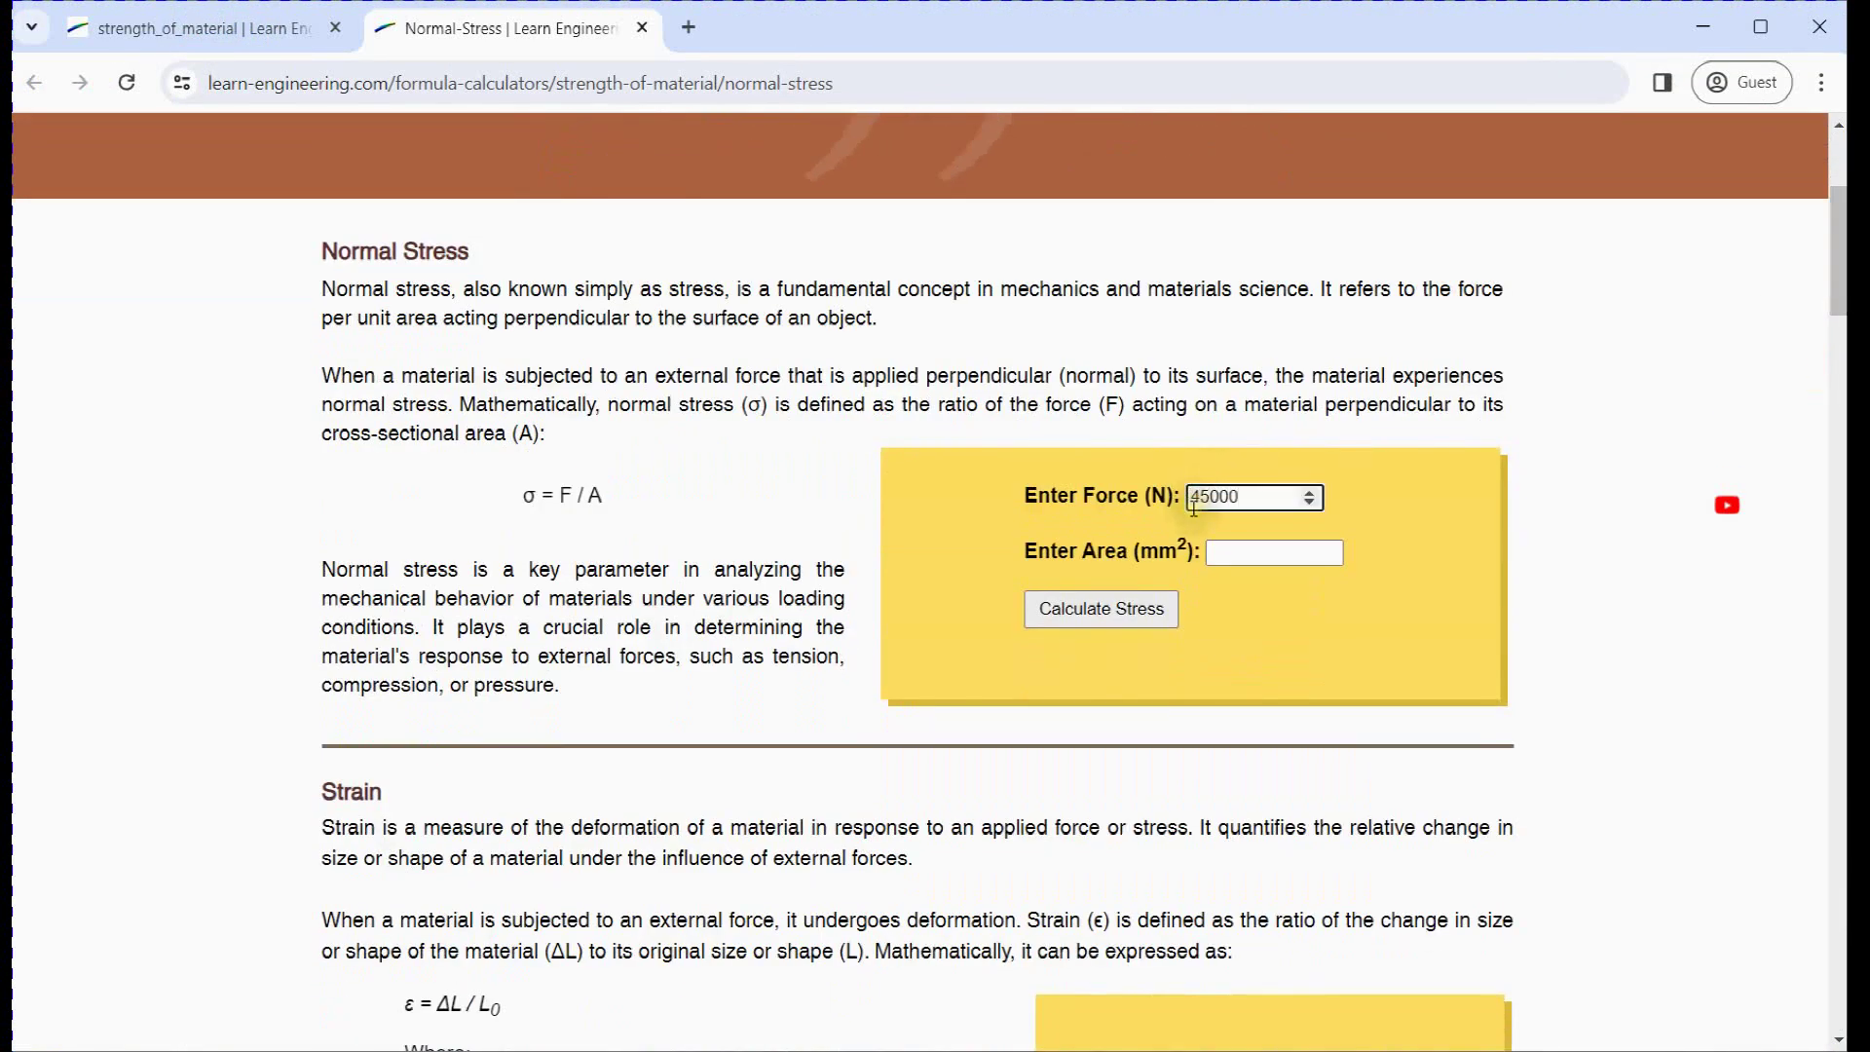
# - Back in Mechanical, pick the bar's end face to read its 900 mm² area
pyautogui.click(1426, 900)
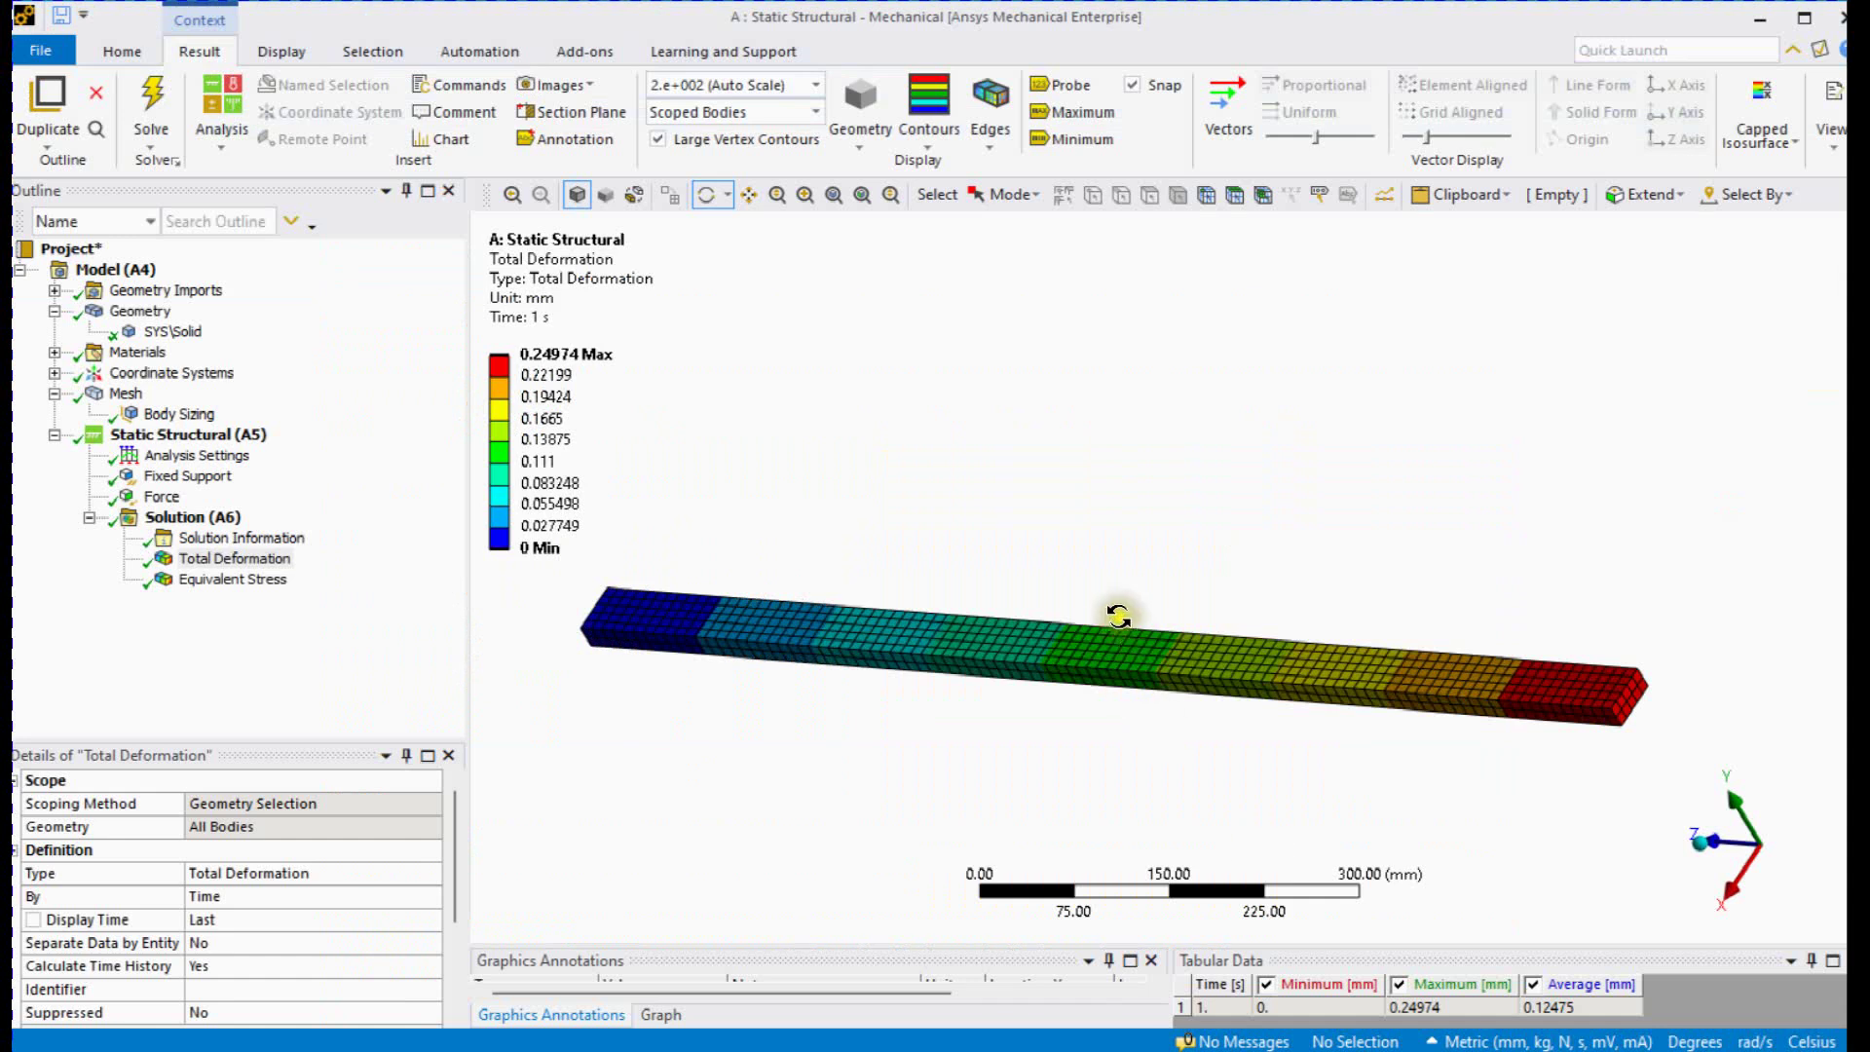
pyautogui.click(243, 517)
pyautogui.click(1149, 194)
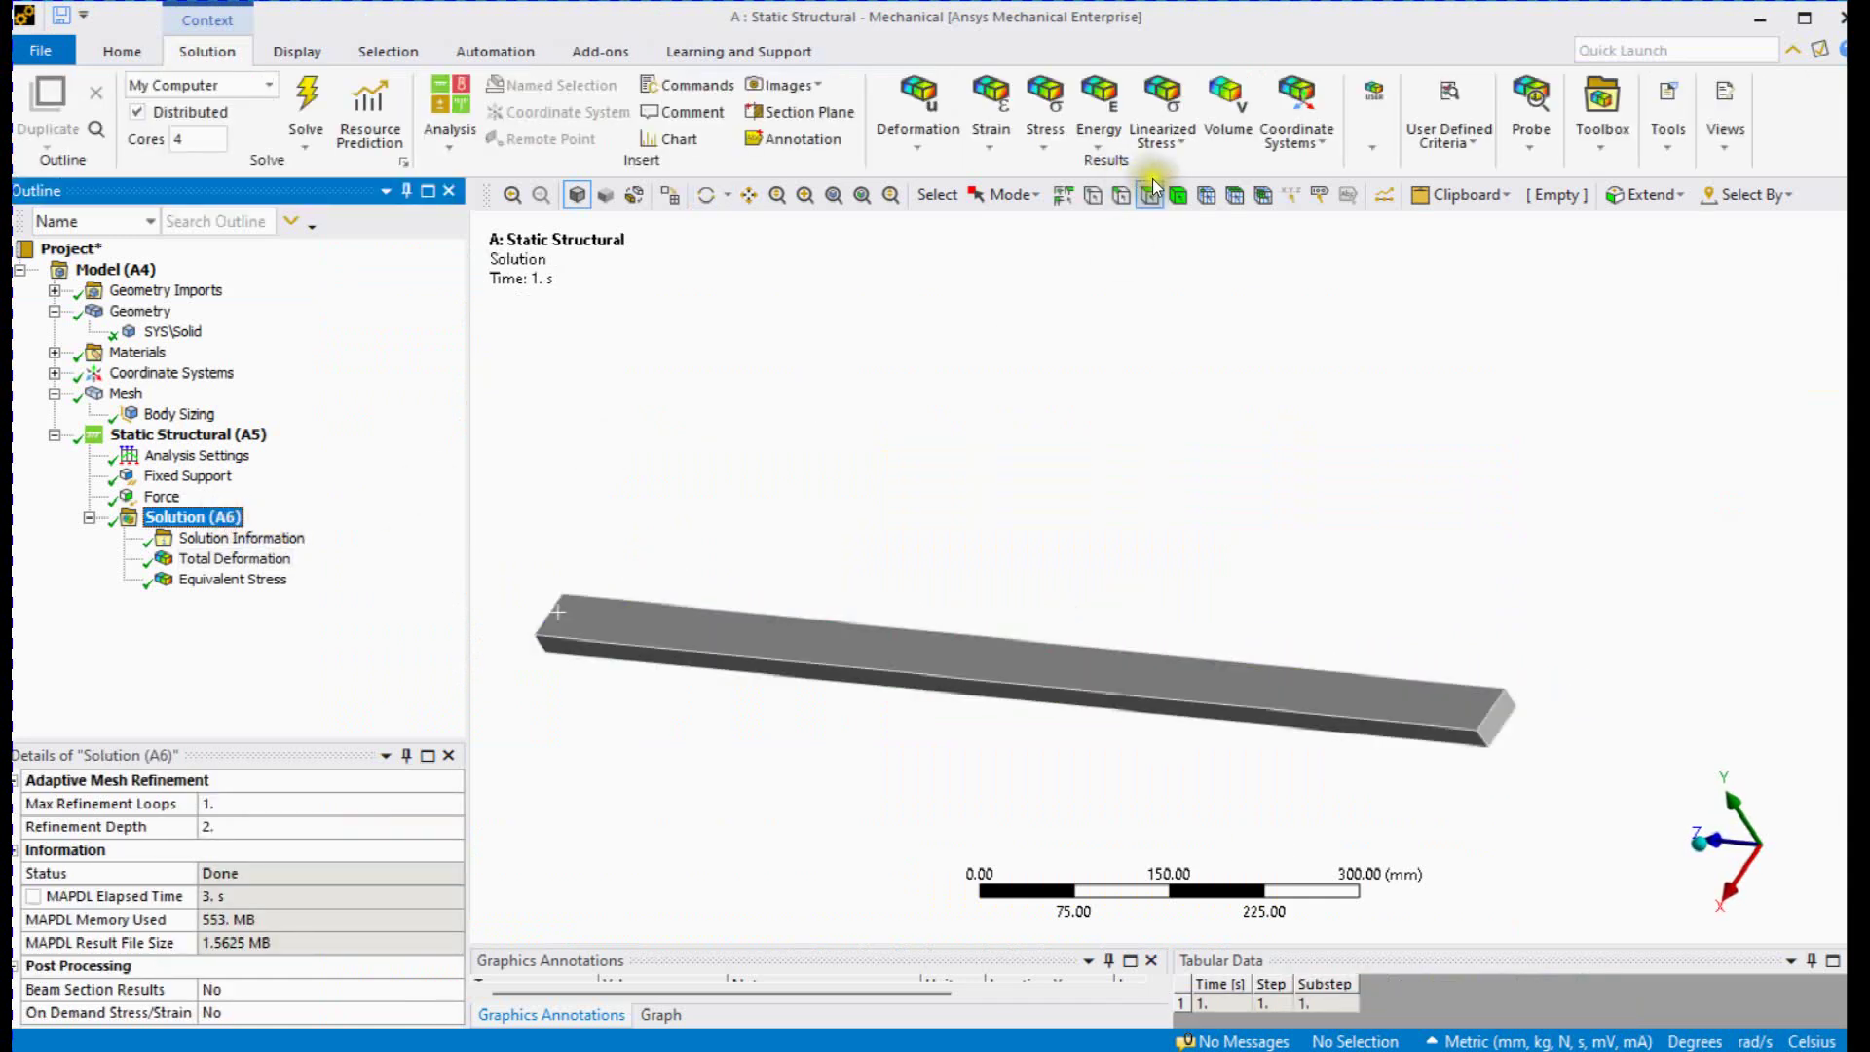
pyautogui.click(1504, 716)
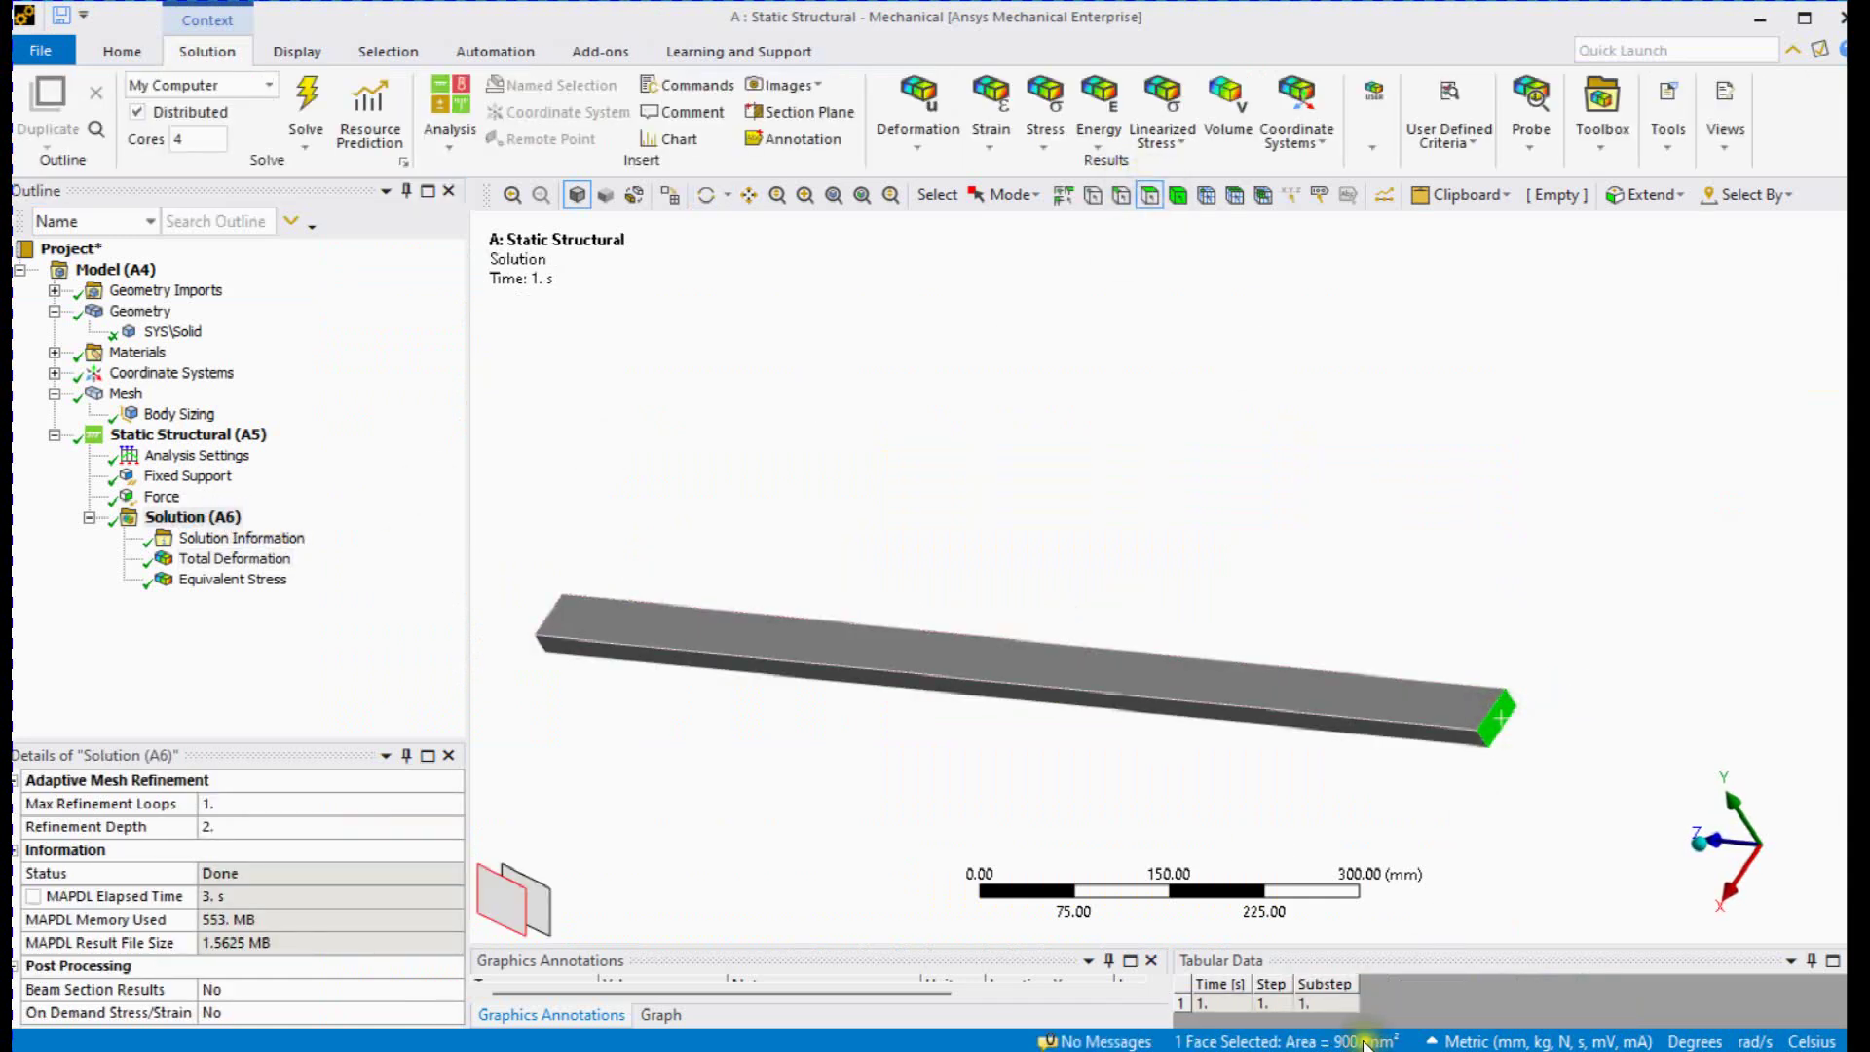
# - Enter a 900 mm² area in the normal stress calculator and select the 50.00 N/mm² result
pyautogui.hotkey('alt', 'Tab')
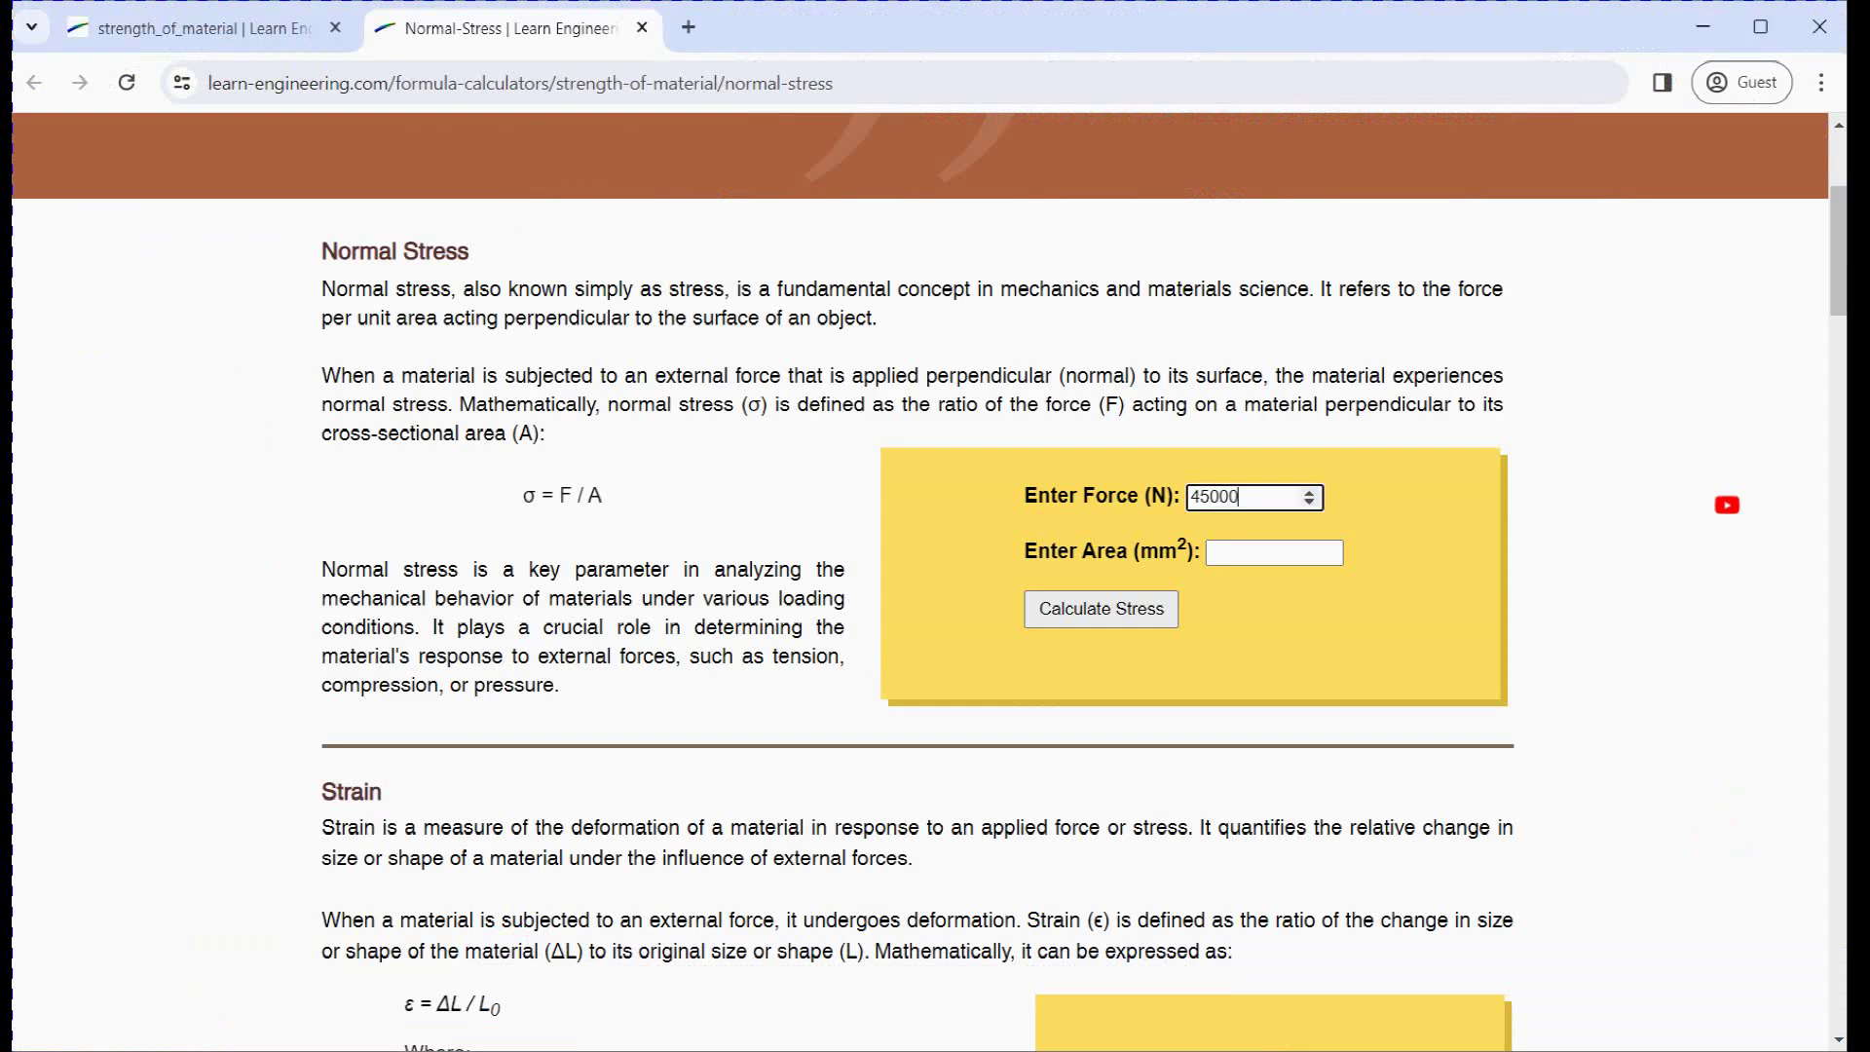
pyautogui.click(1275, 551)
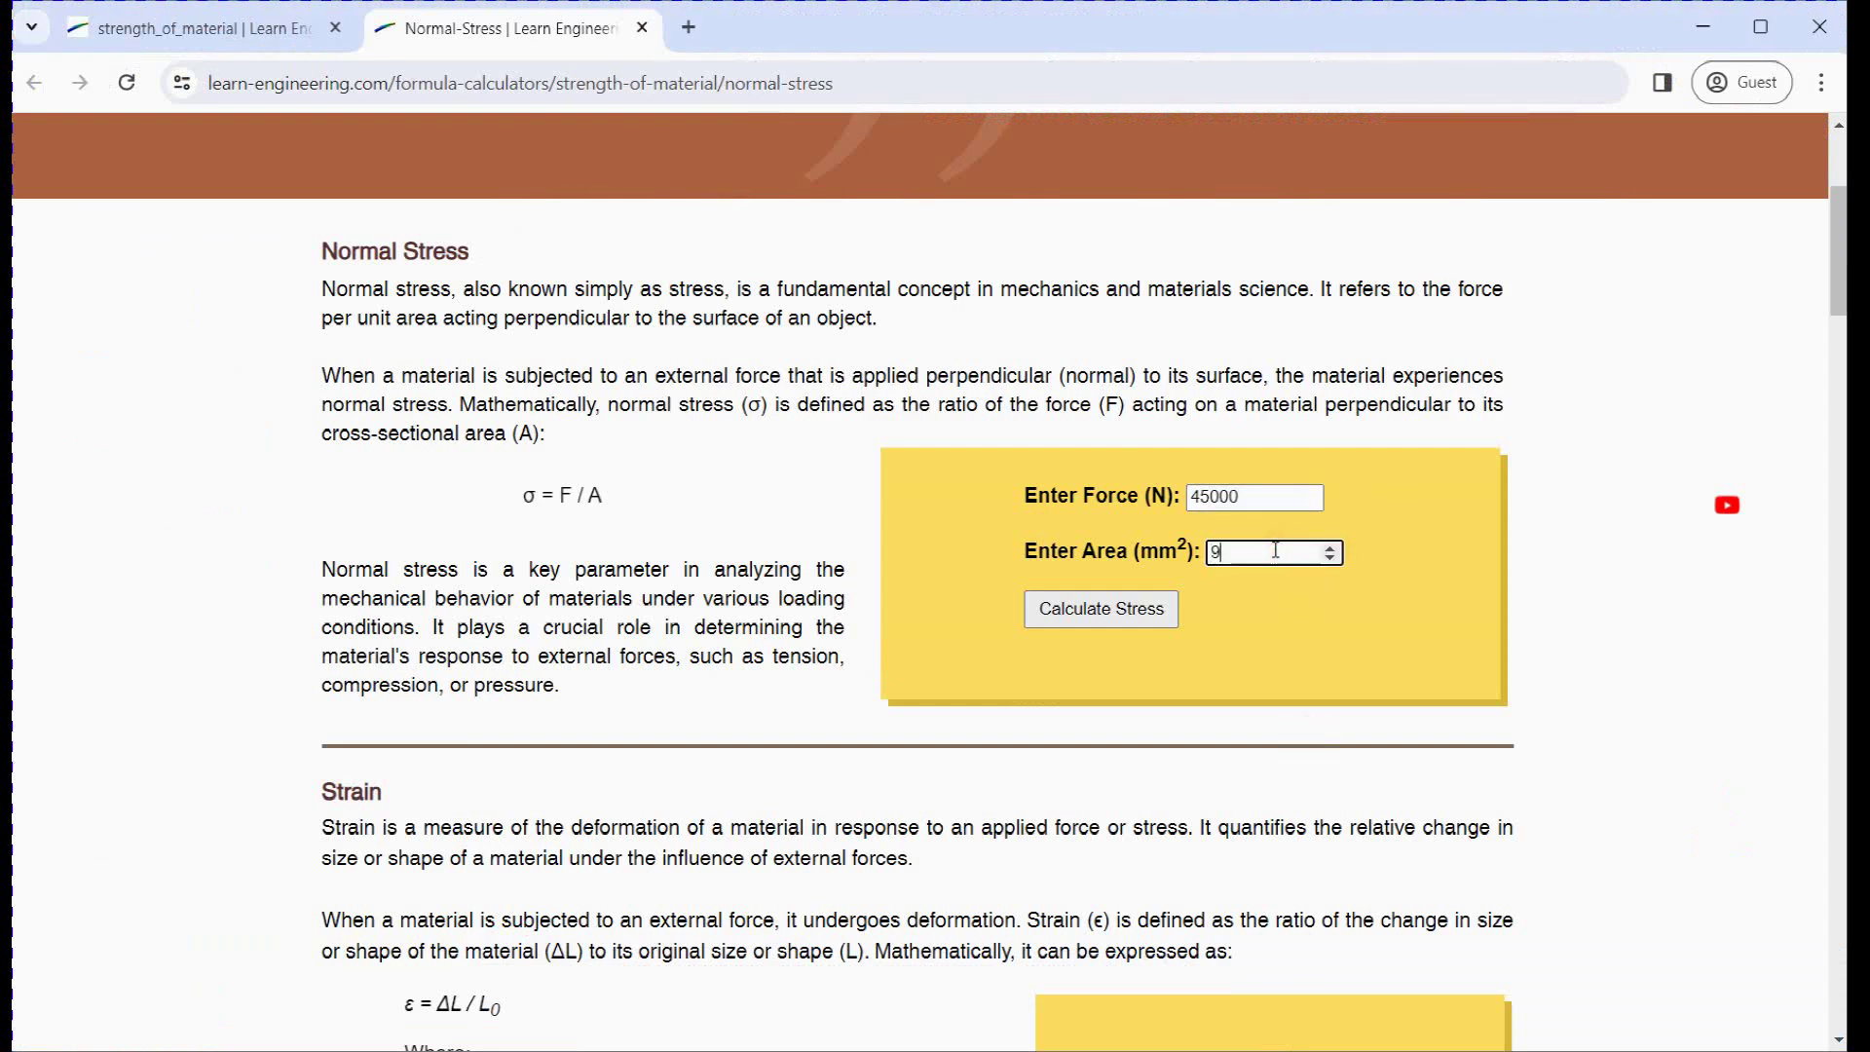
pyautogui.click(1101, 609)
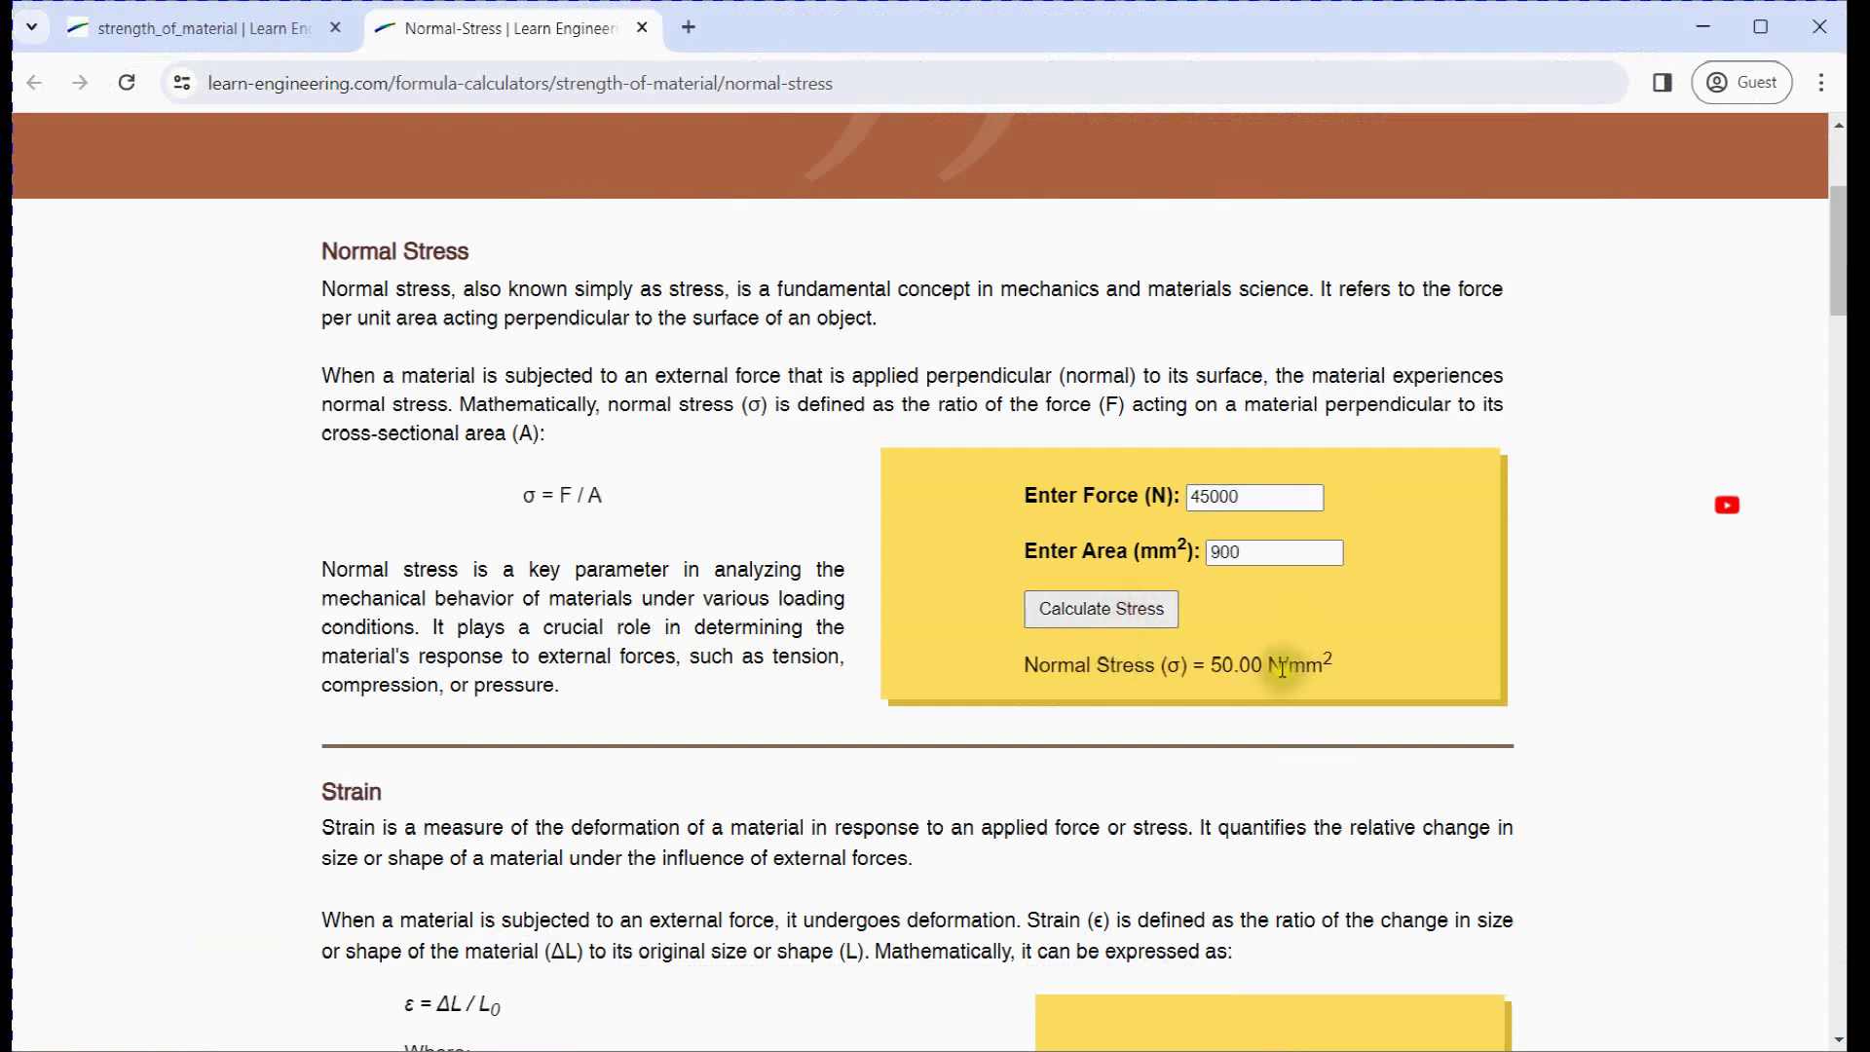
pyautogui.moveTo(1363, 661); pyautogui.dragTo(993, 665)
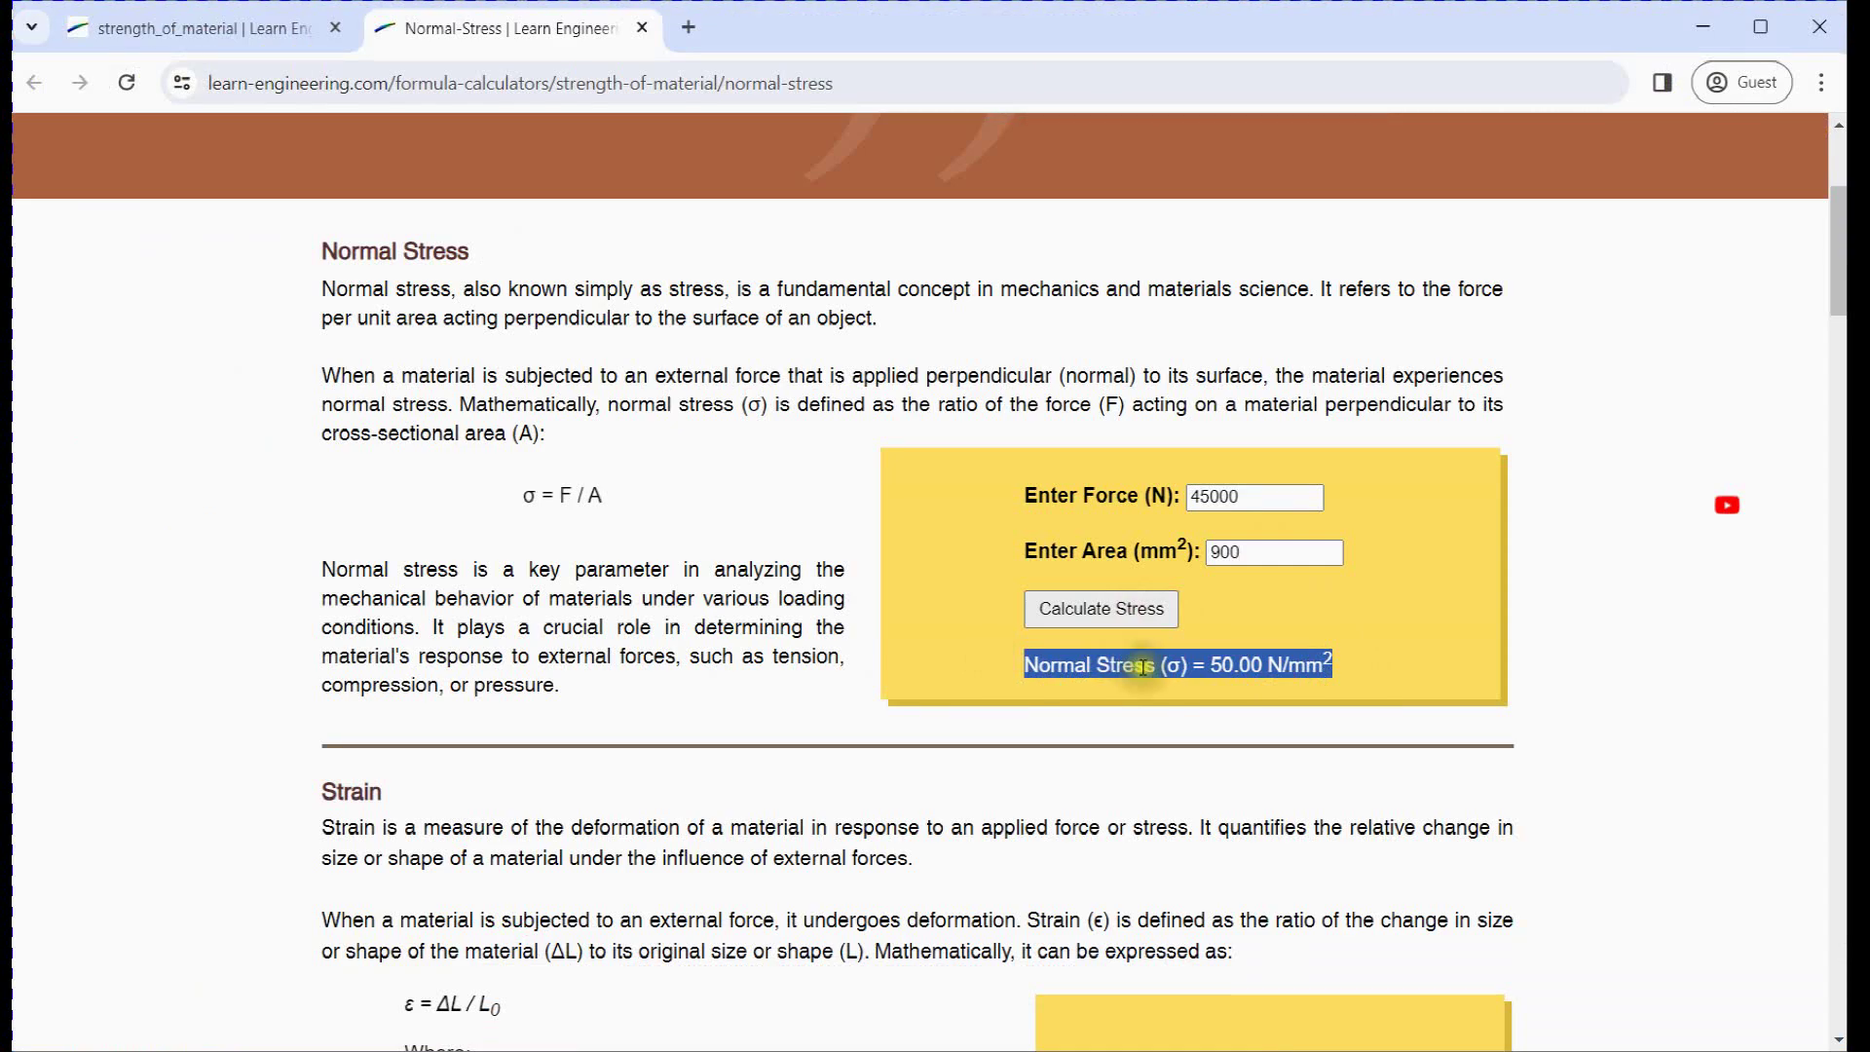
# - Compute elongation from 45000 N, 1000 mm, 900 mm² and 200000 N/mm², selecting the 0.2500 mm result
pyautogui.moveTo(1830, 292); pyautogui.dragTo(1839, 643)
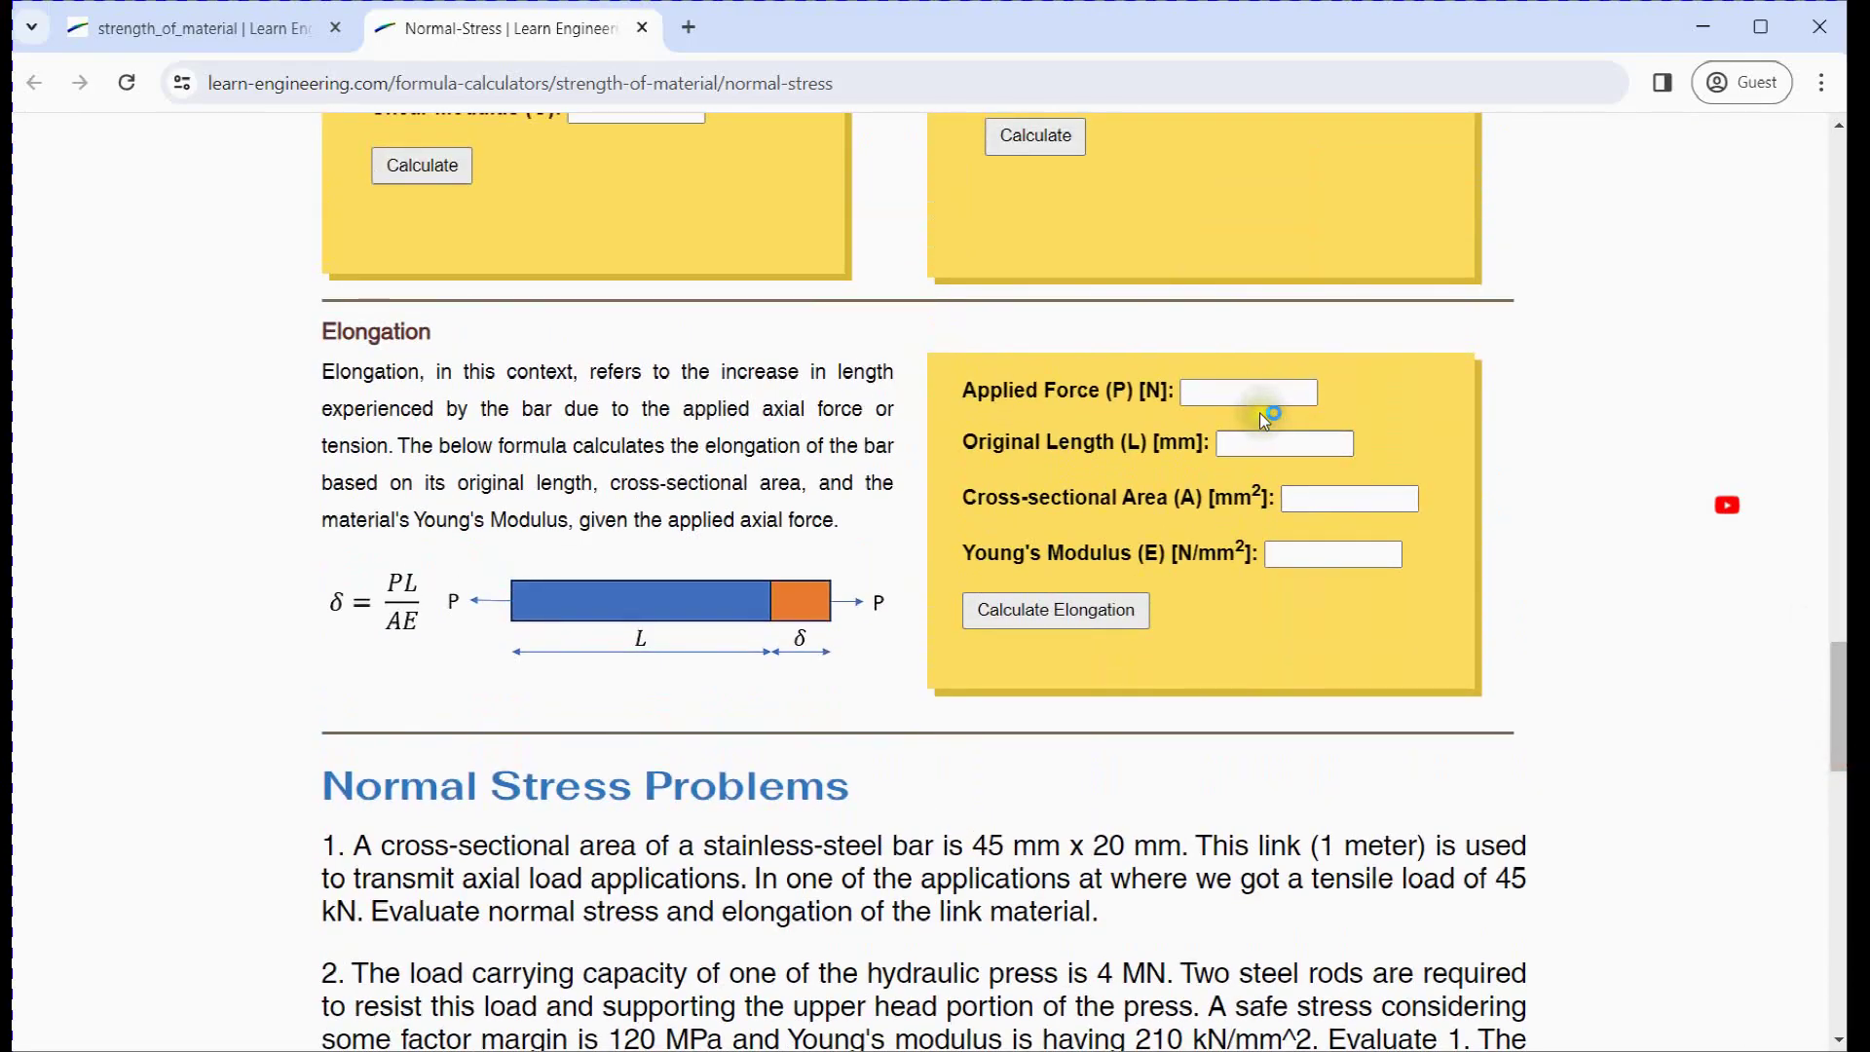
pyautogui.click(1251, 390)
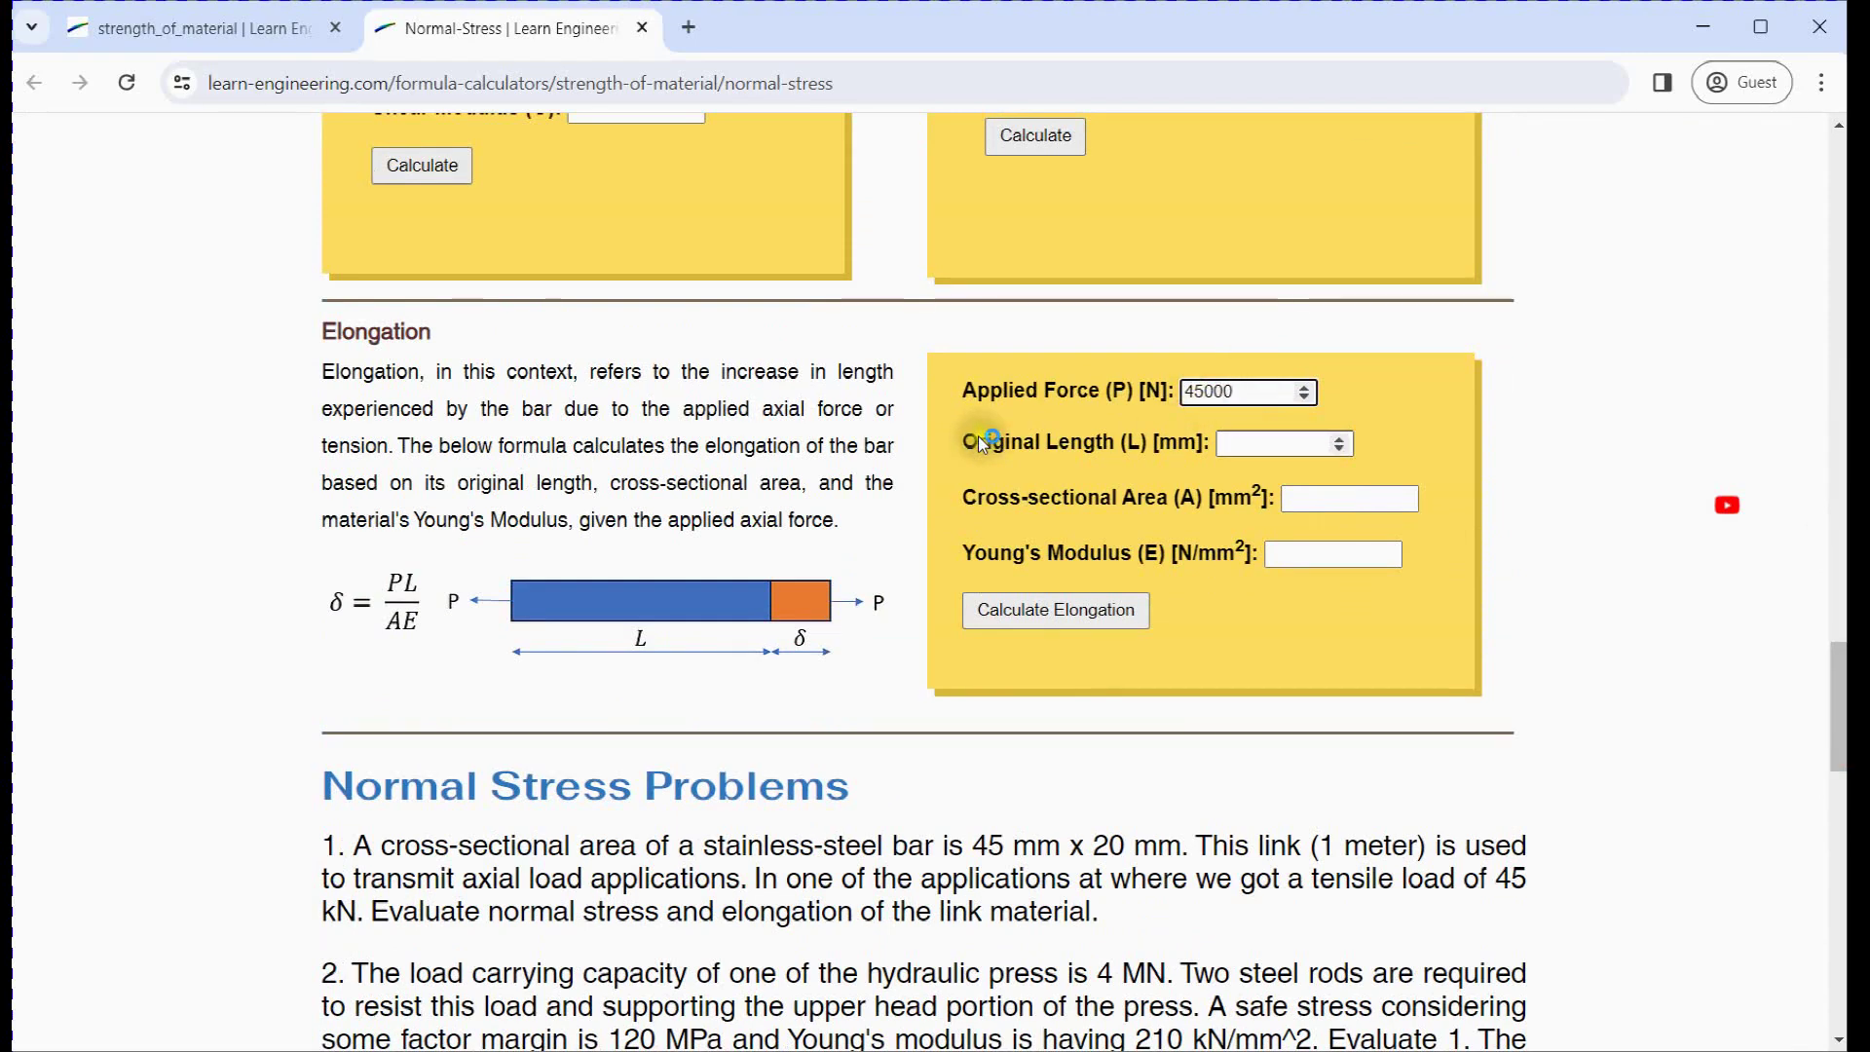
pyautogui.click(1272, 446)
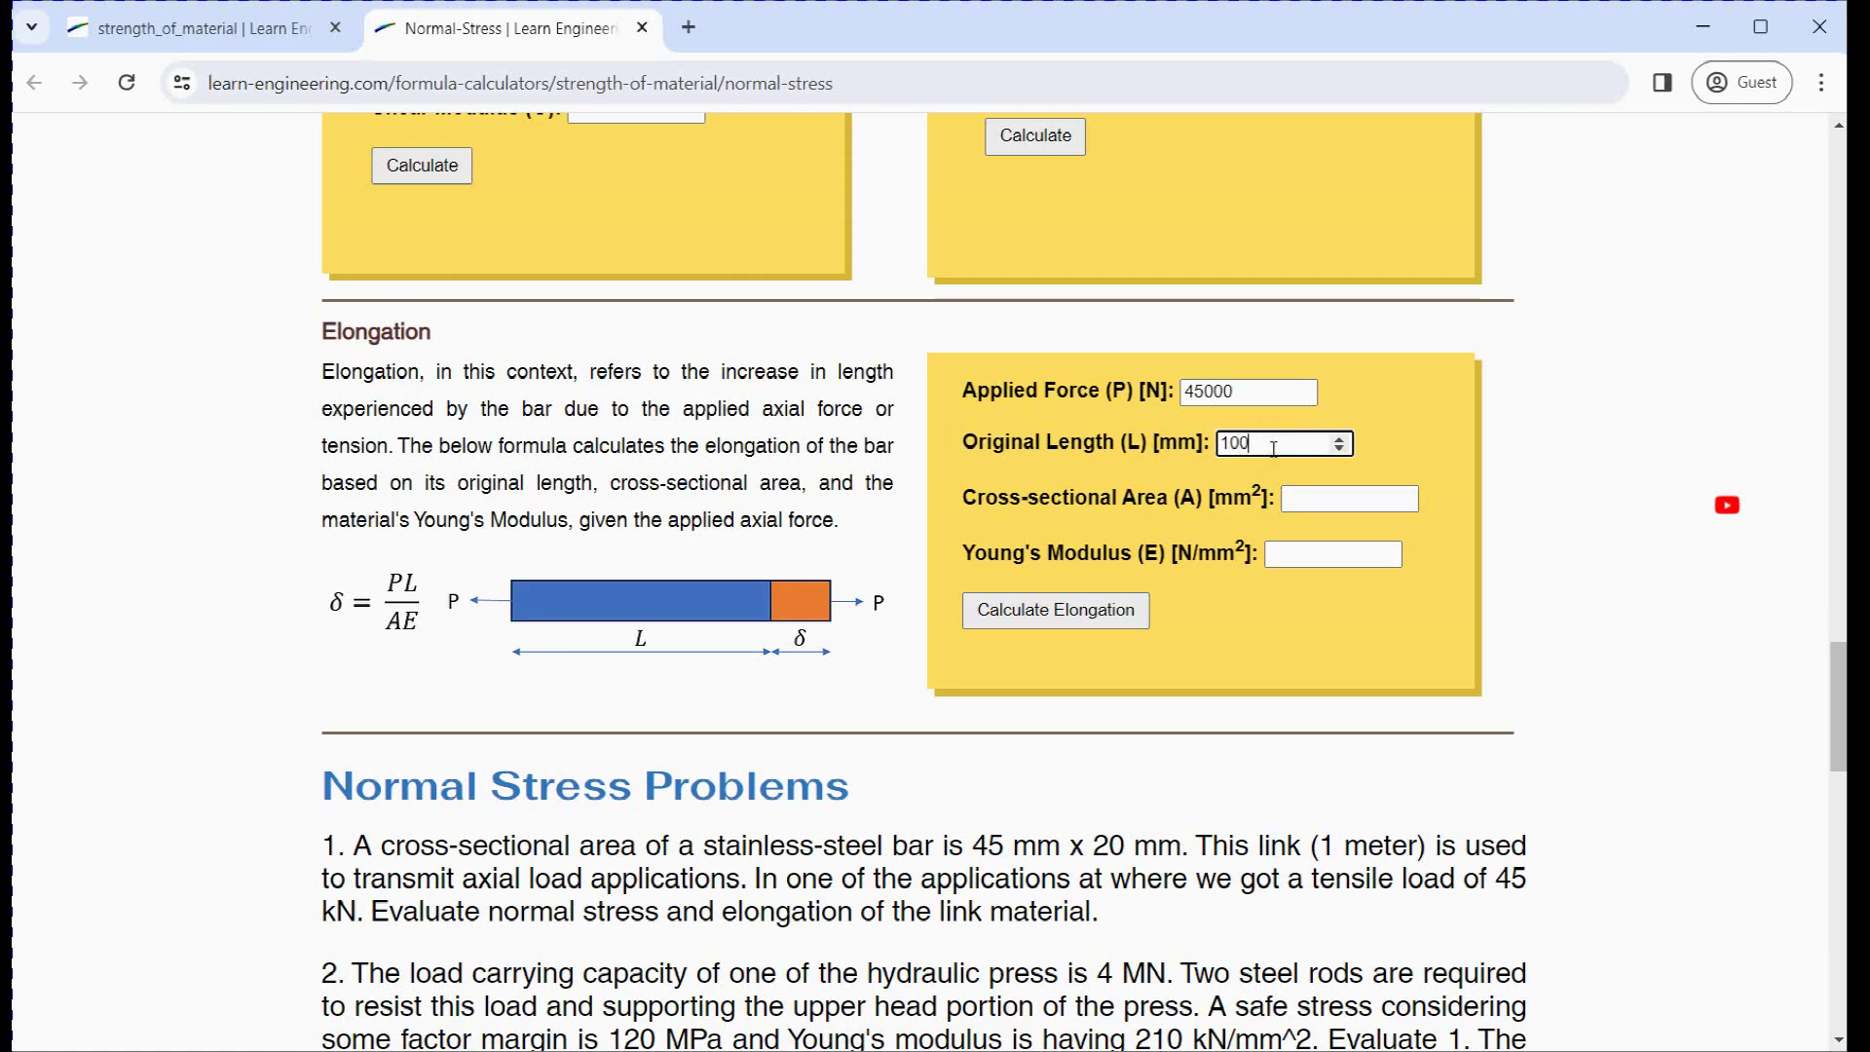
pyautogui.click(1331, 501)
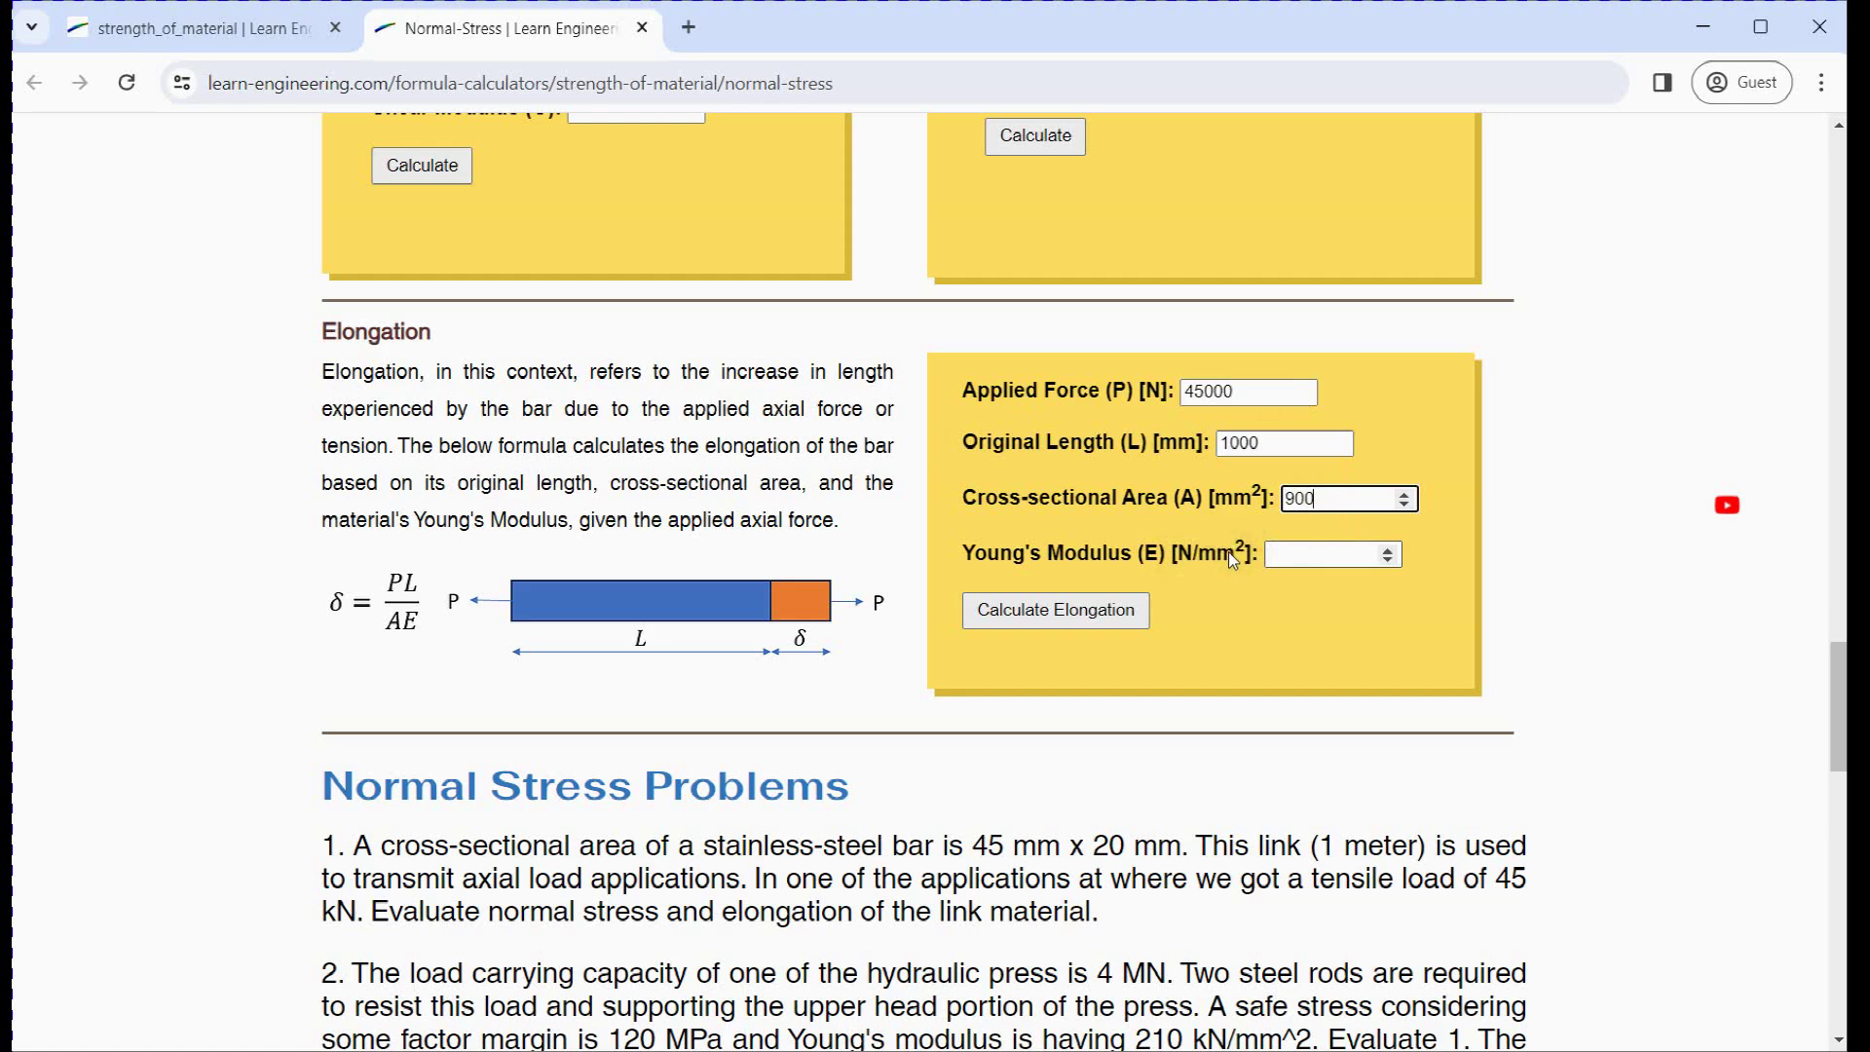
pyautogui.click(1326, 552)
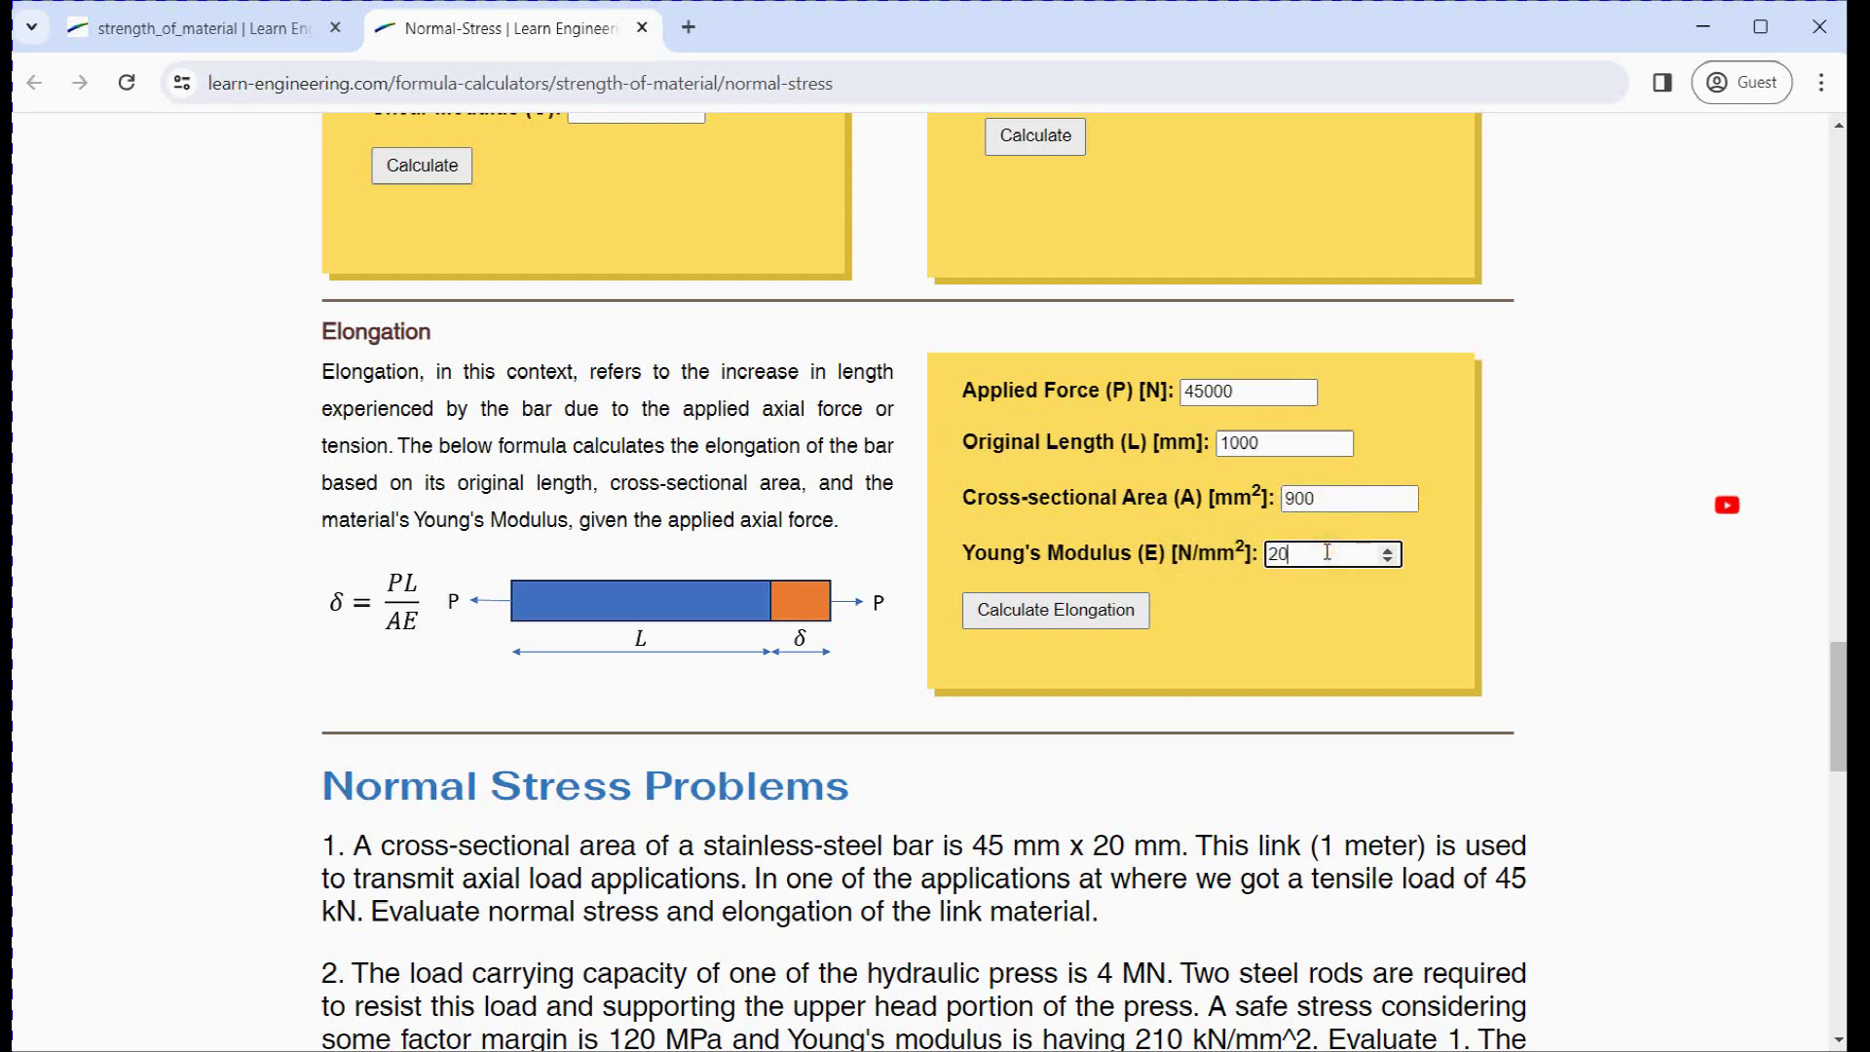
pyautogui.write('200000')
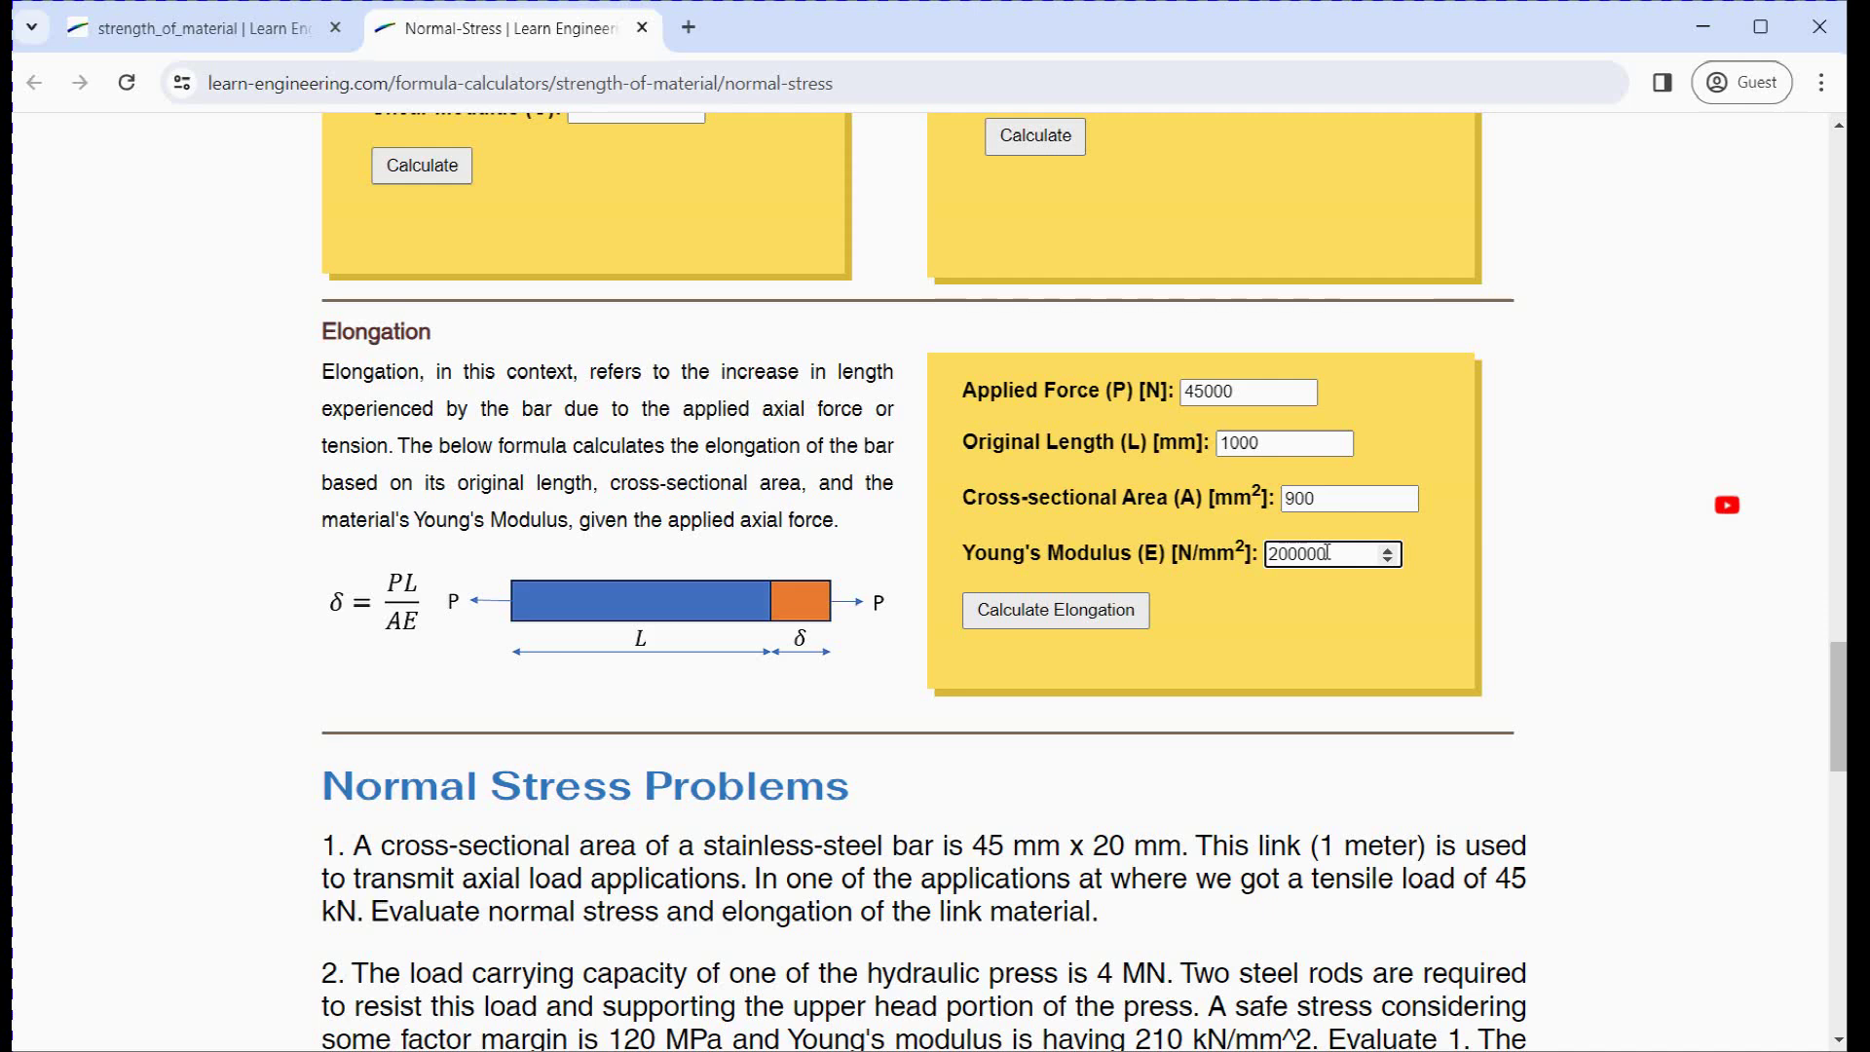
pyautogui.click(1093, 611)
pyautogui.moveTo(1283, 663); pyautogui.dragTo(966, 665)
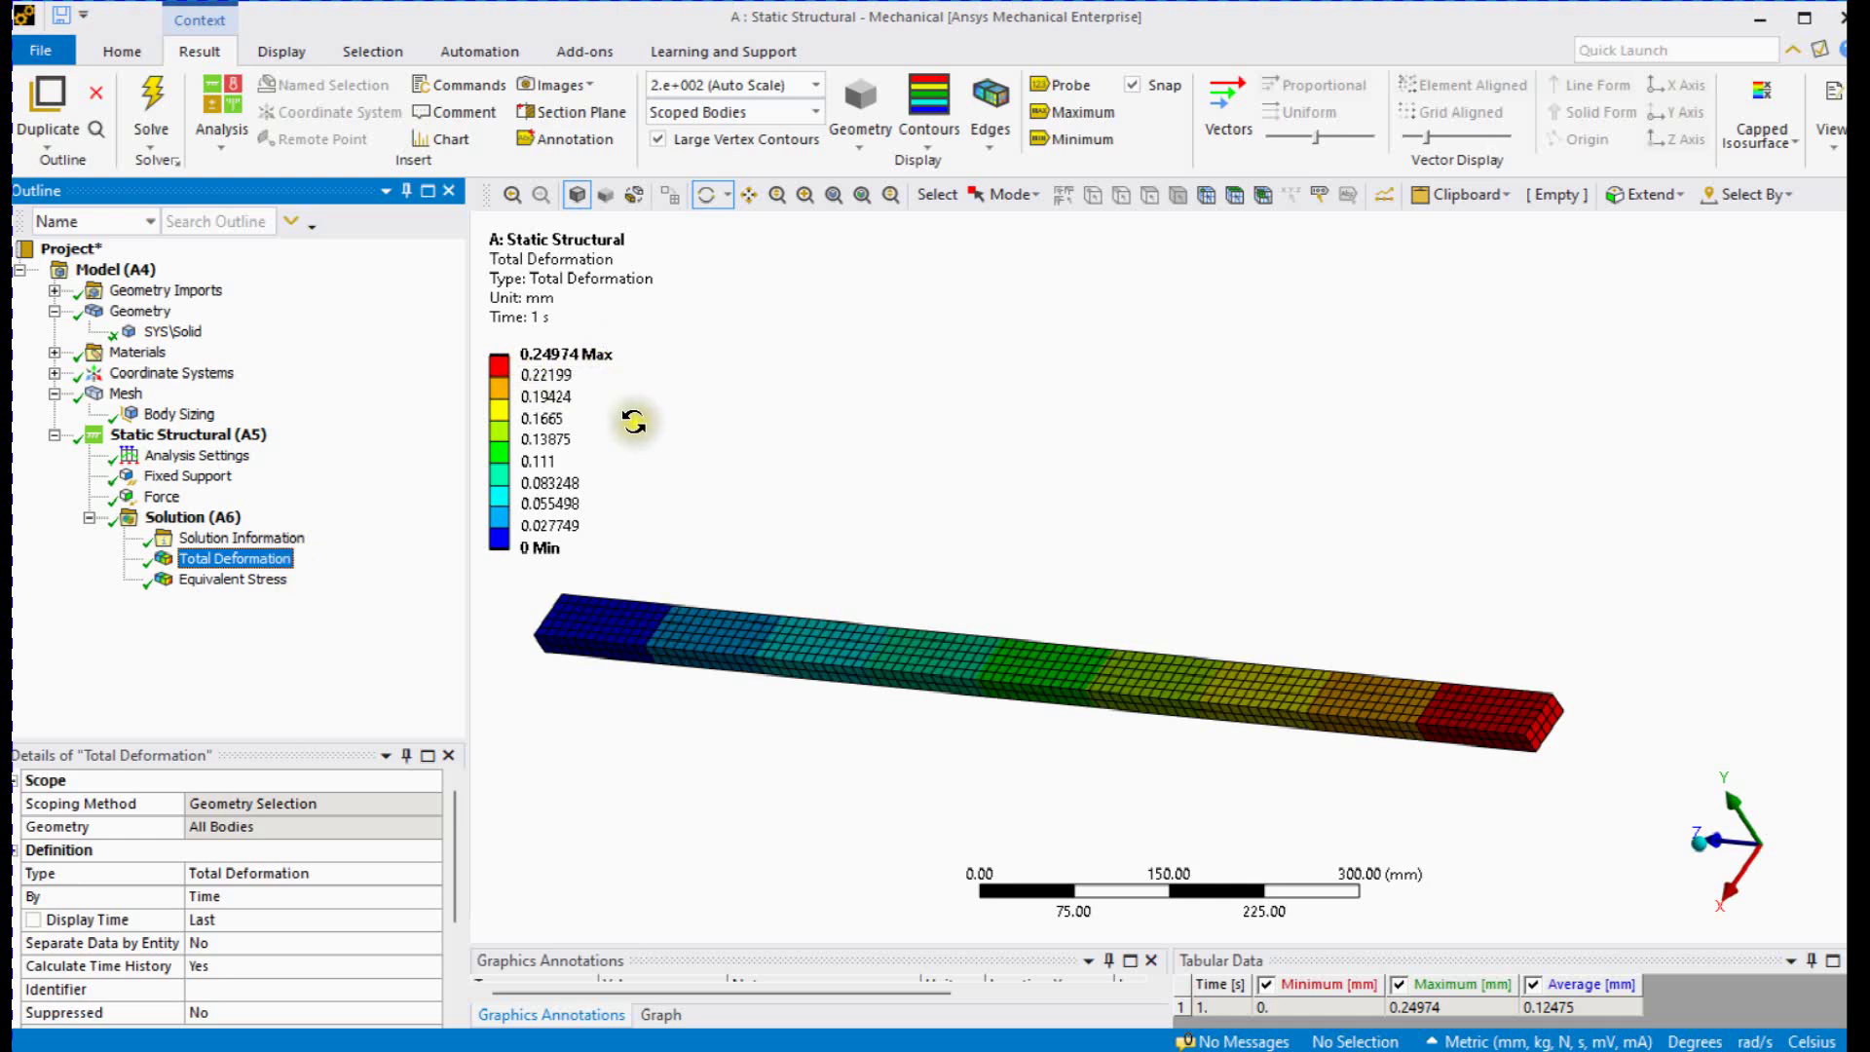
# - Reorient the deformed bar and enlarge the annotations pane to show the five 50 MPa probes
pyautogui.moveTo(634, 422); pyautogui.dragTo(1147, 567)
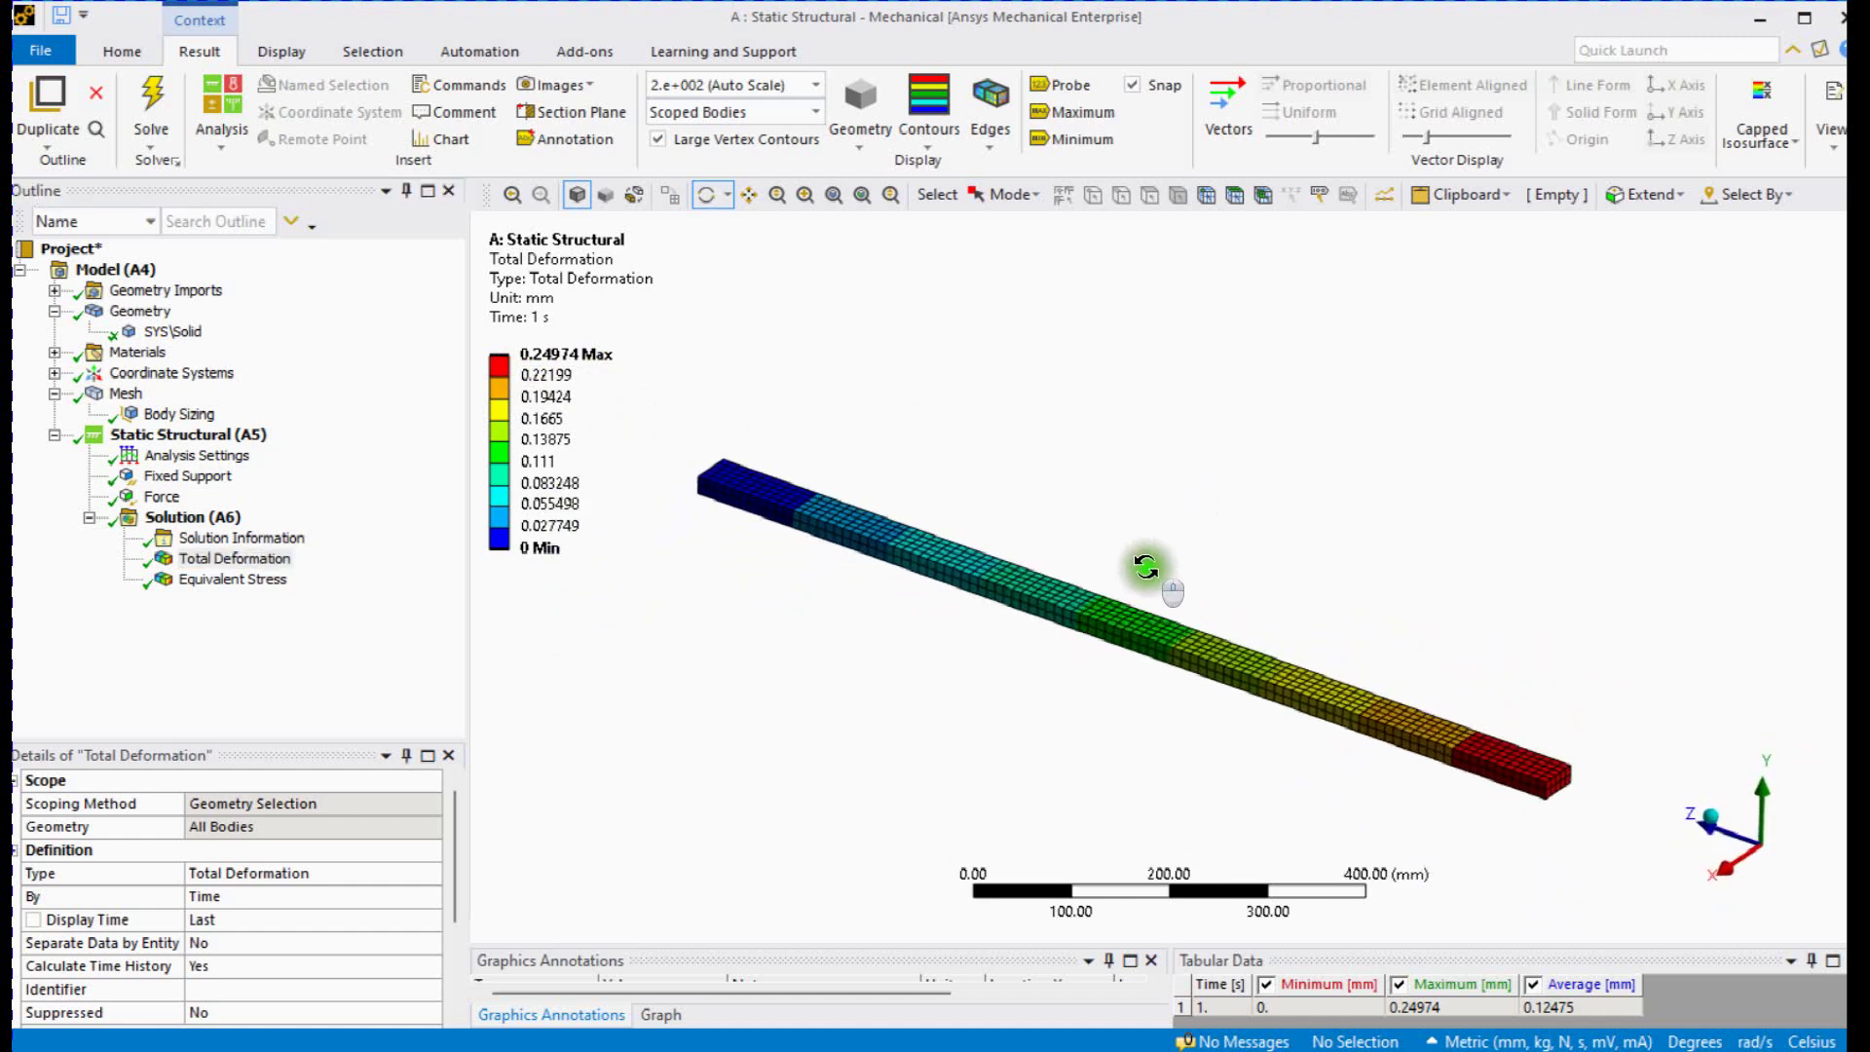
pyautogui.scroll(2, 1146, 567)
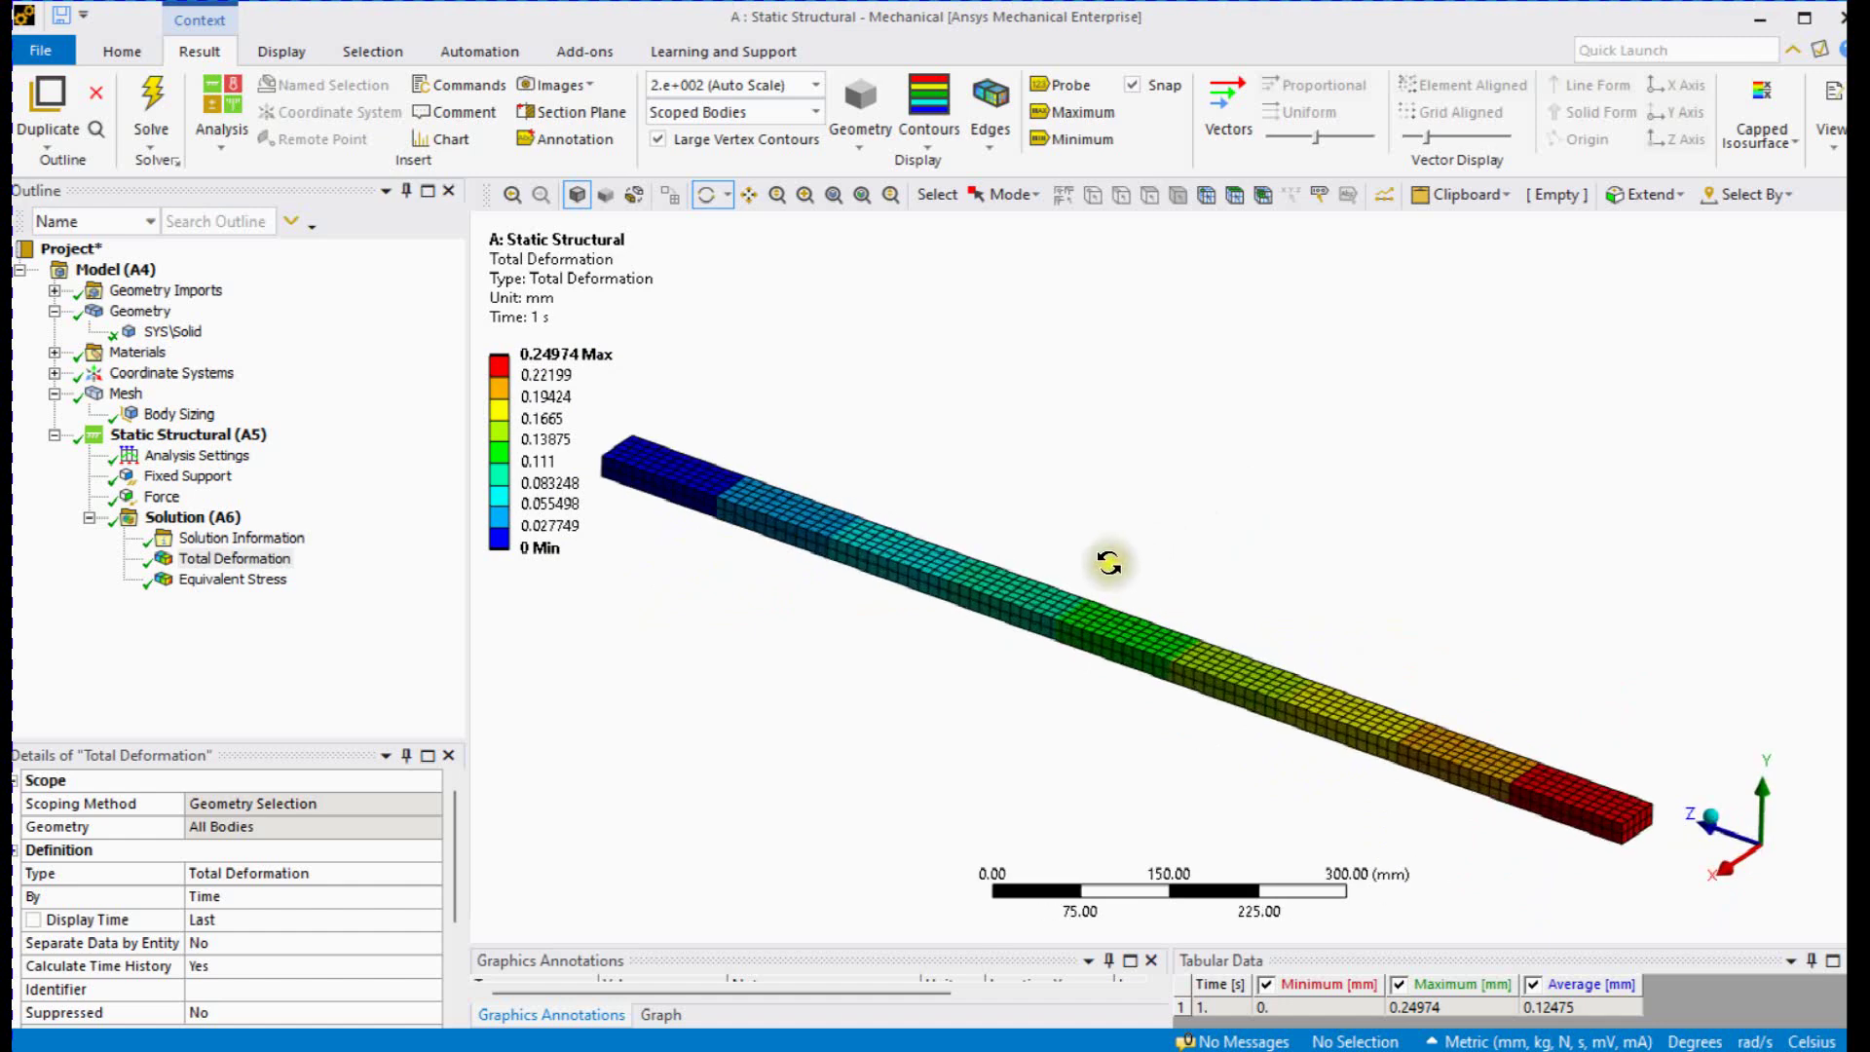
pyautogui.scroll(-3, 1074, 561)
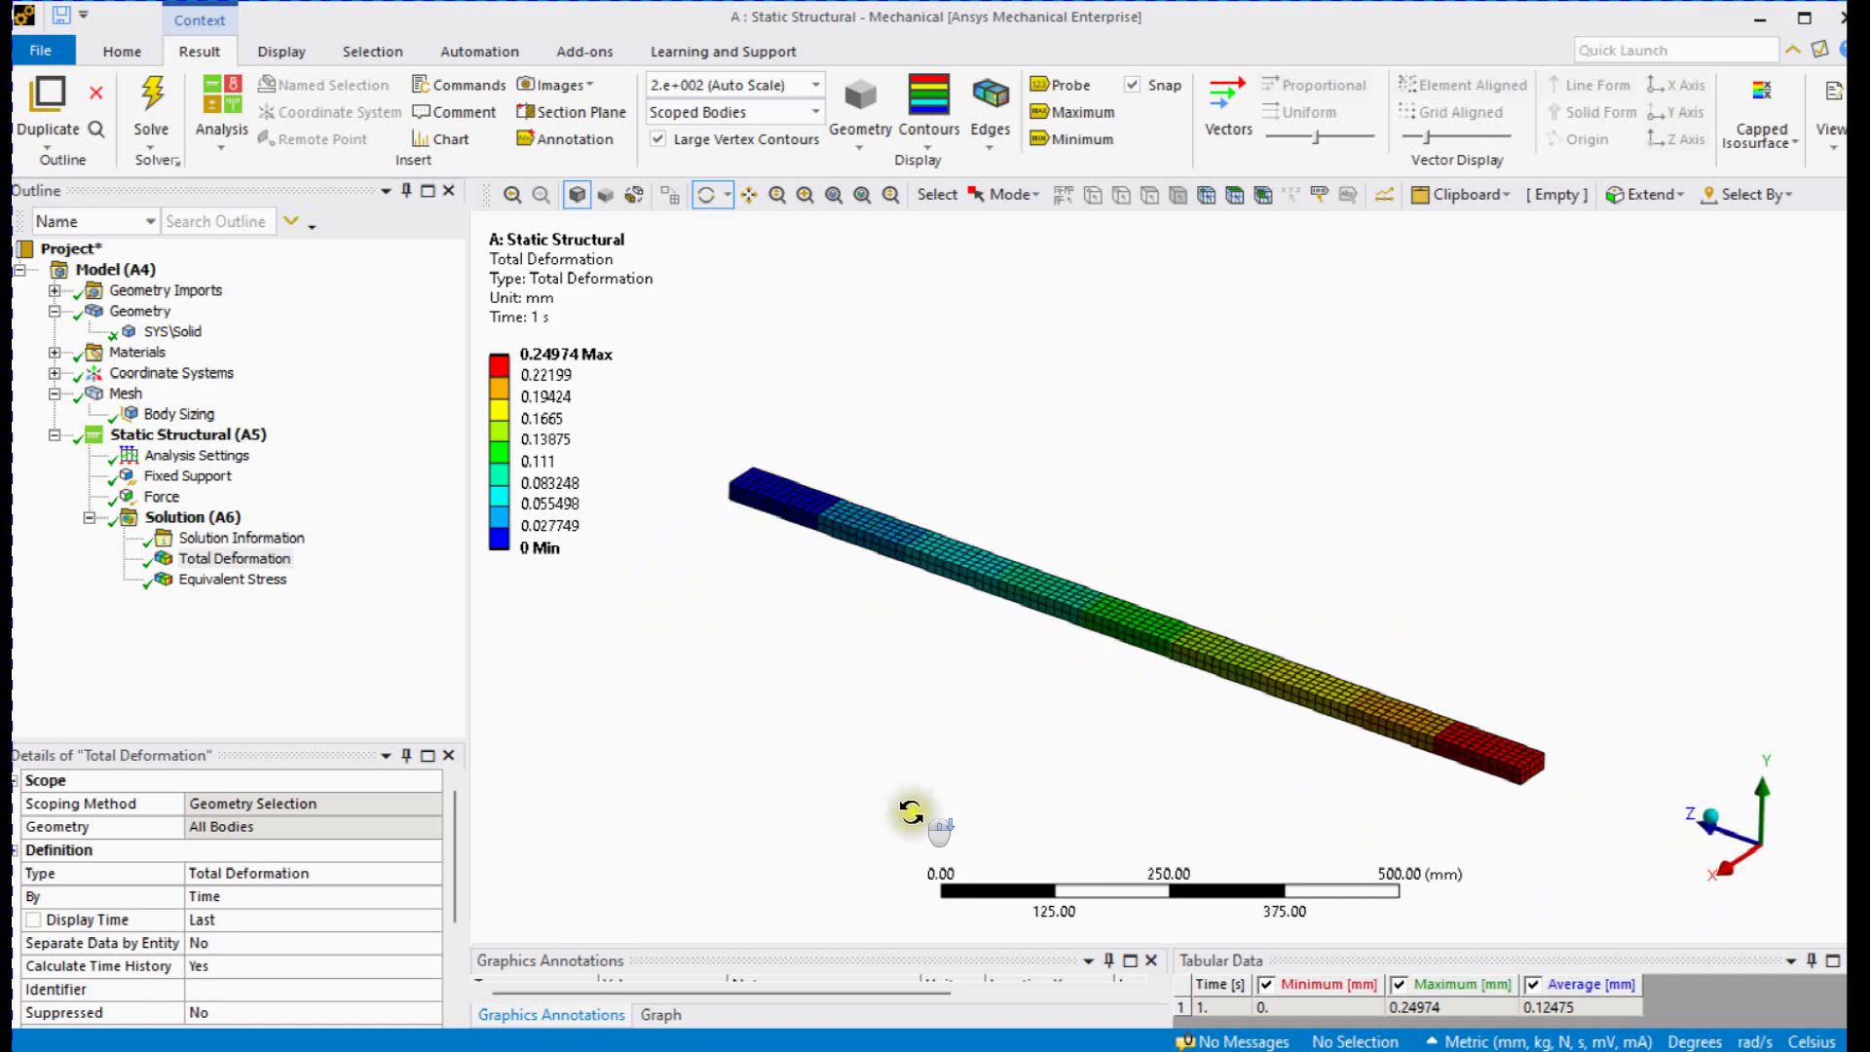
pyautogui.moveTo(889, 941); pyautogui.dragTo(888, 754)
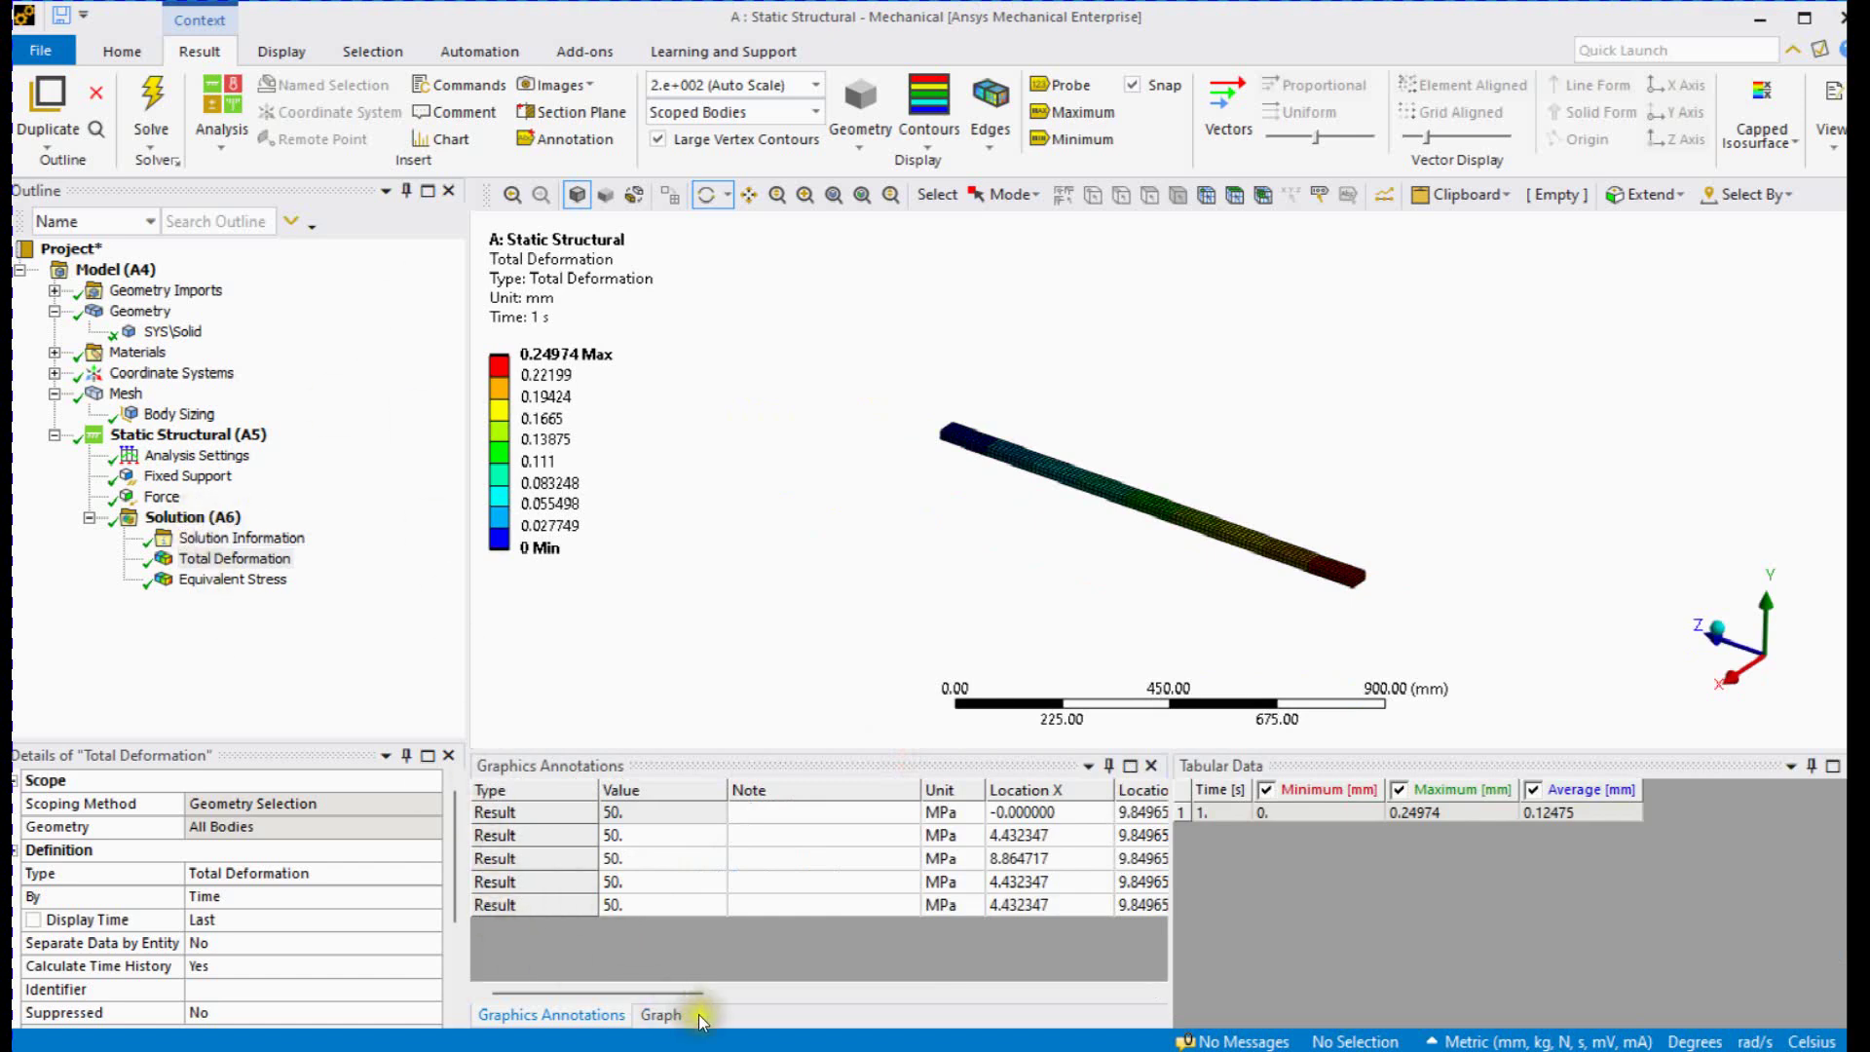
# - Set the deformation scale to 4.e+002 (2x Auto) and play the Total Deformation animation
pyautogui.click(667, 1014)
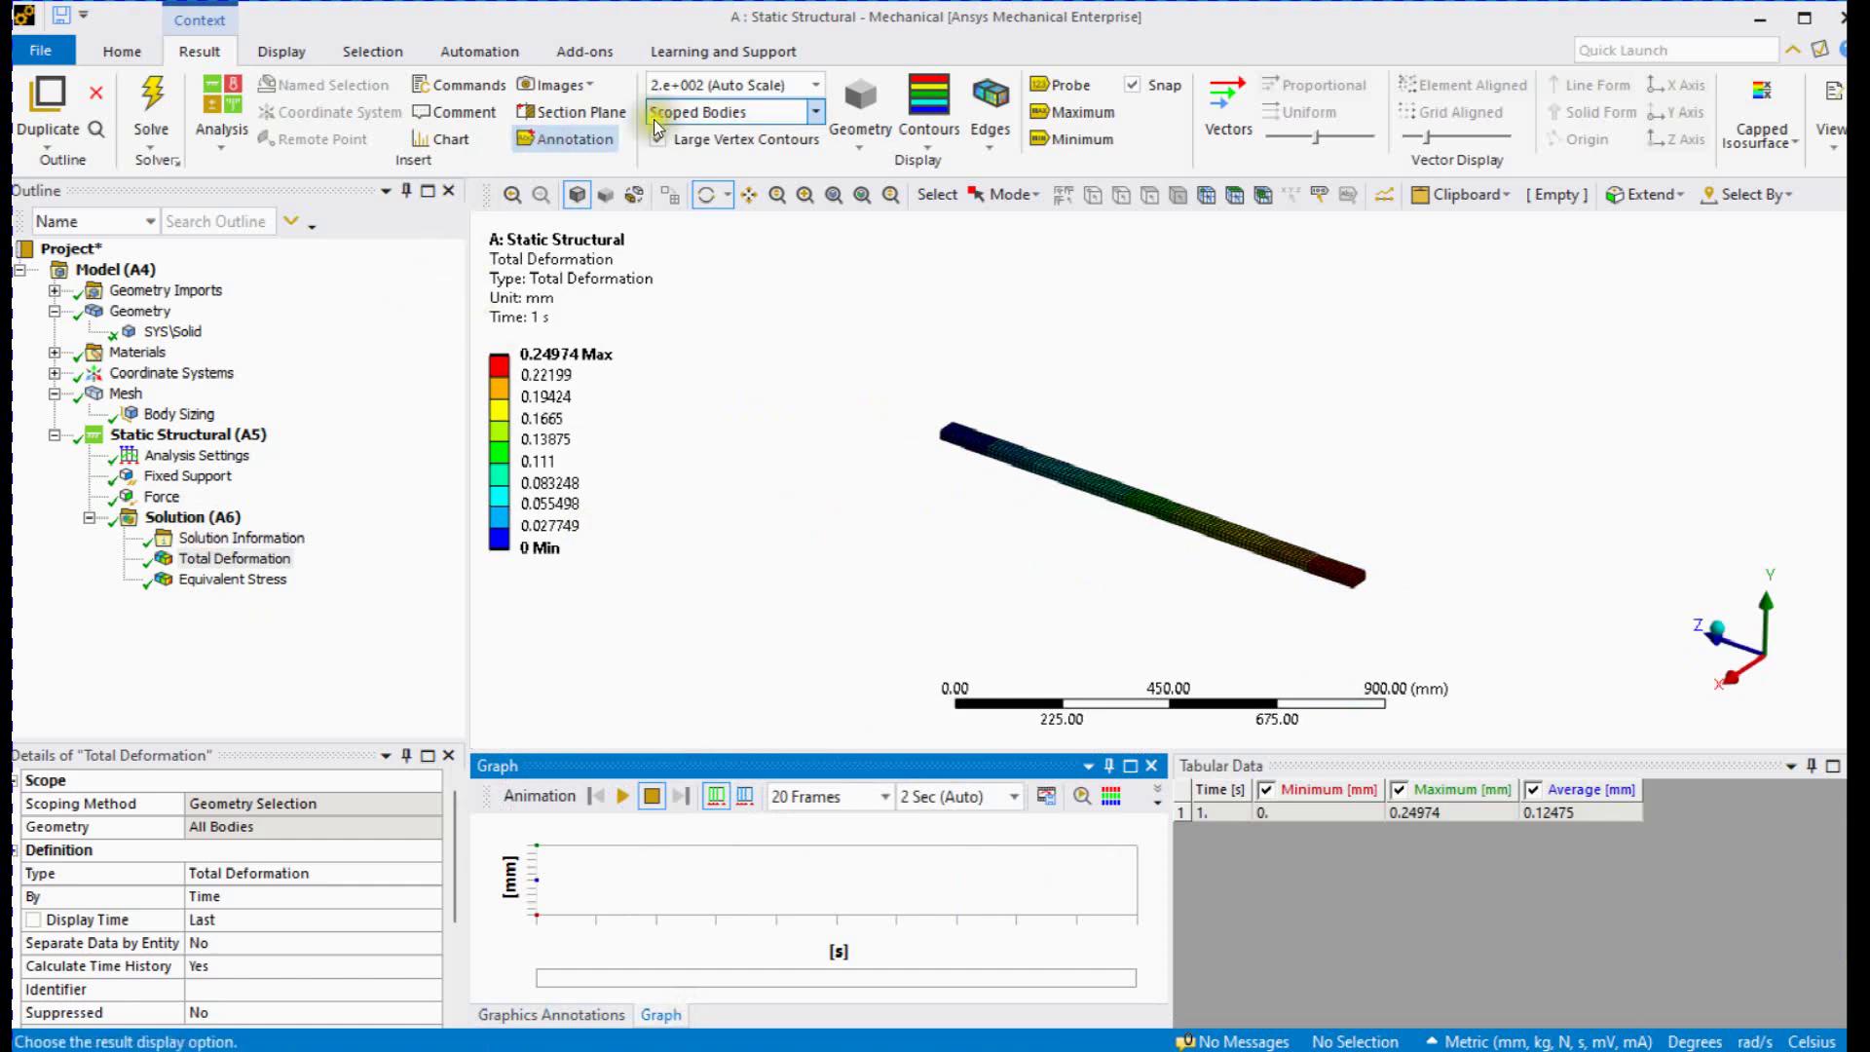
pyautogui.click(816, 85)
pyautogui.click(752, 176)
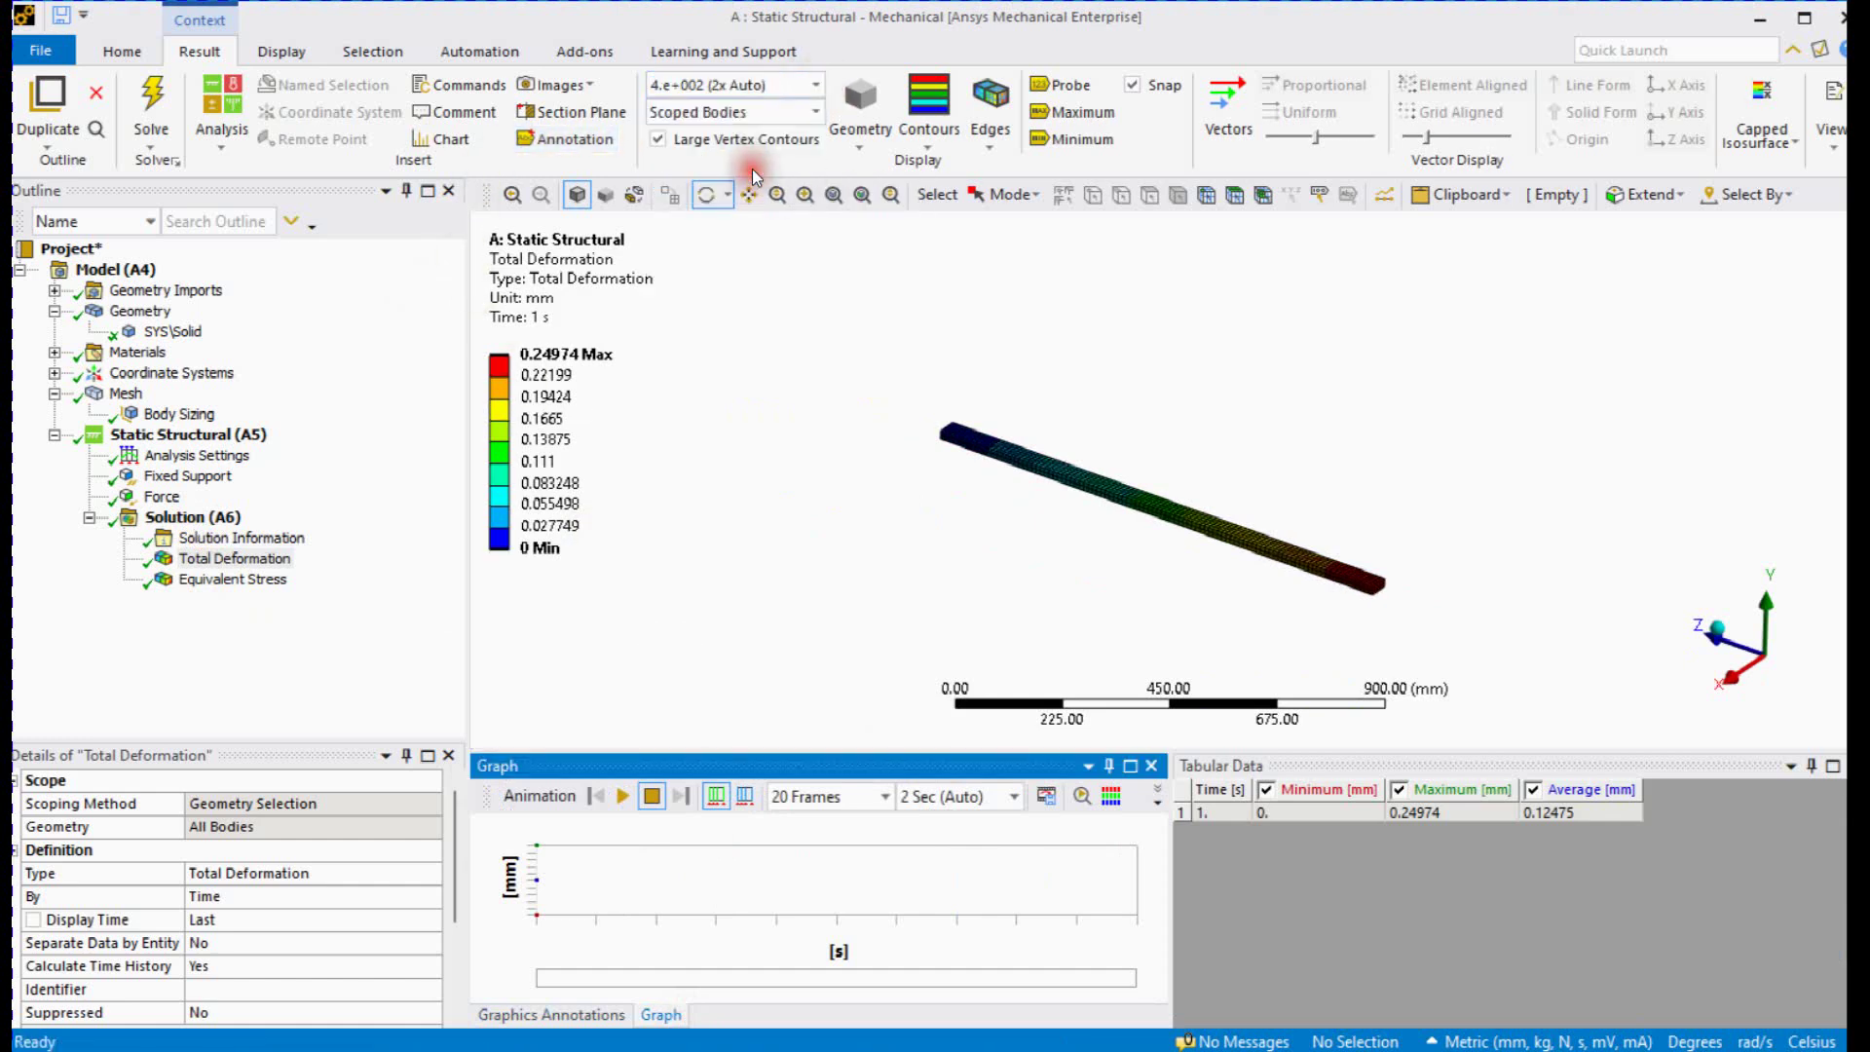
pyautogui.click(622, 795)
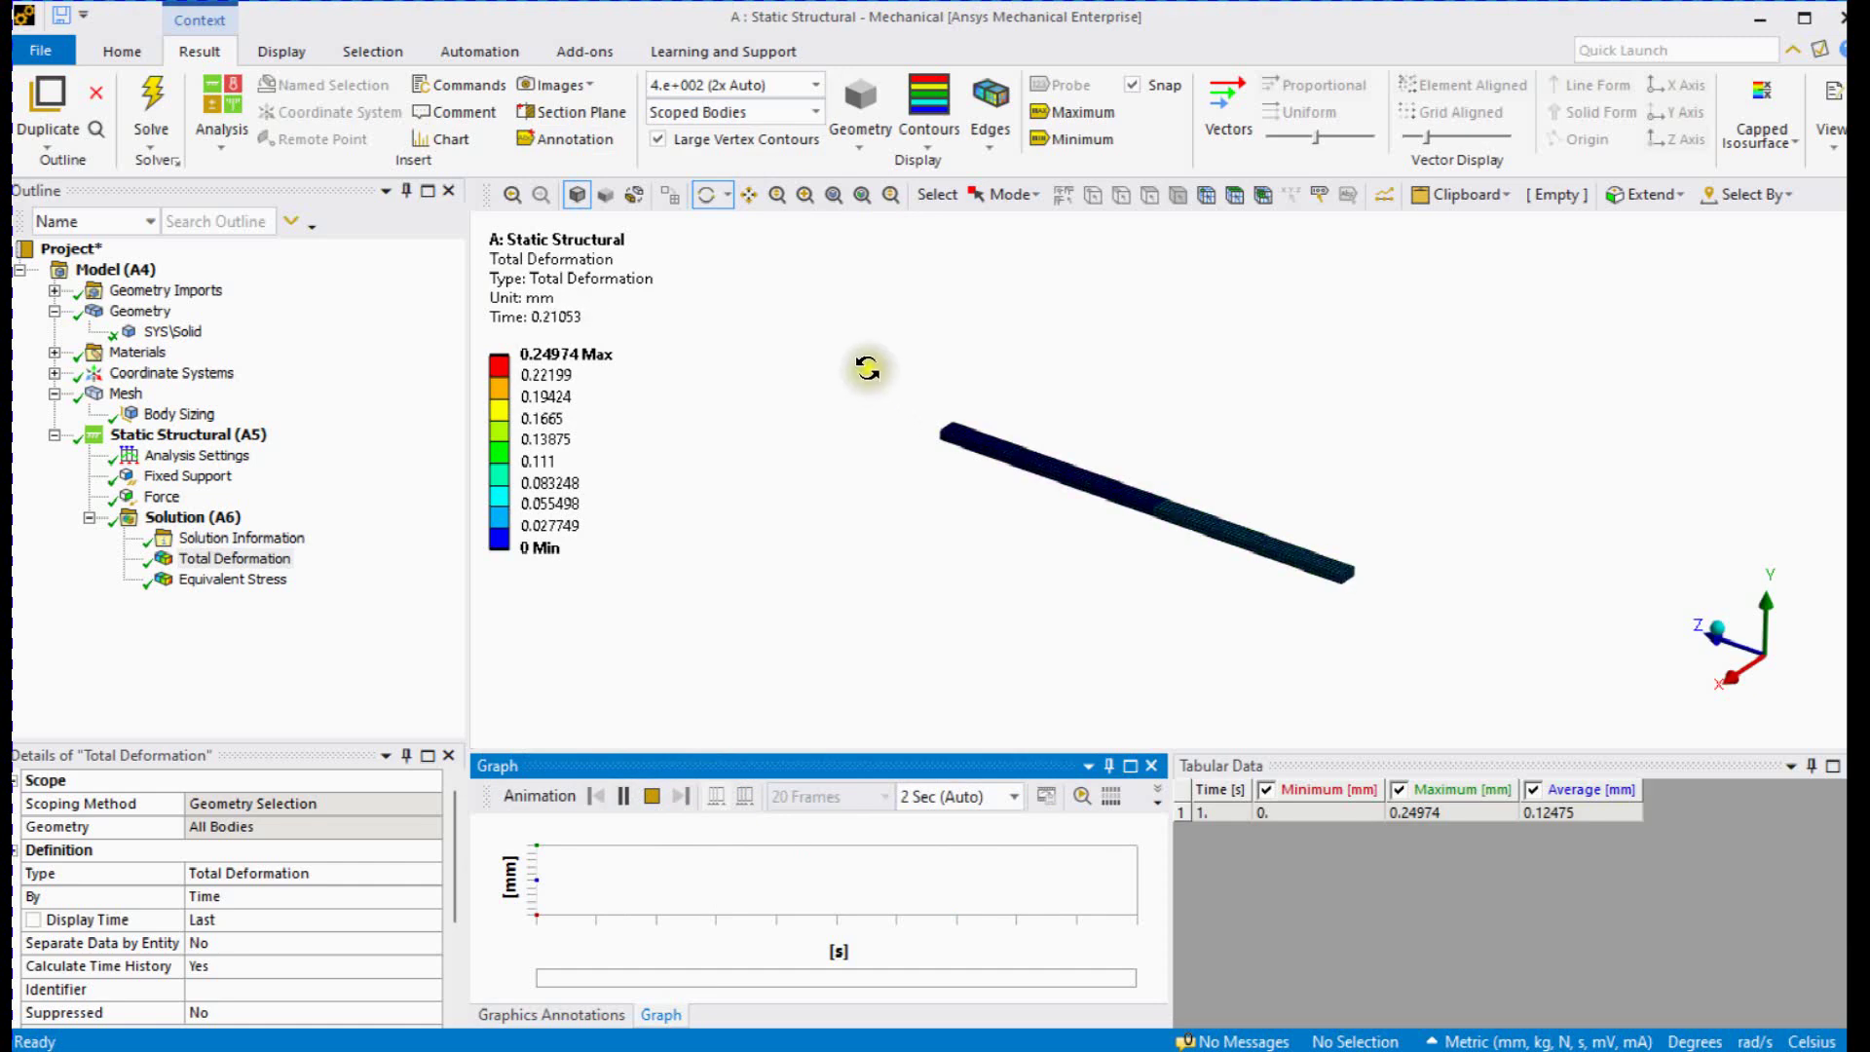
pyautogui.scroll(5, 1449, 616)
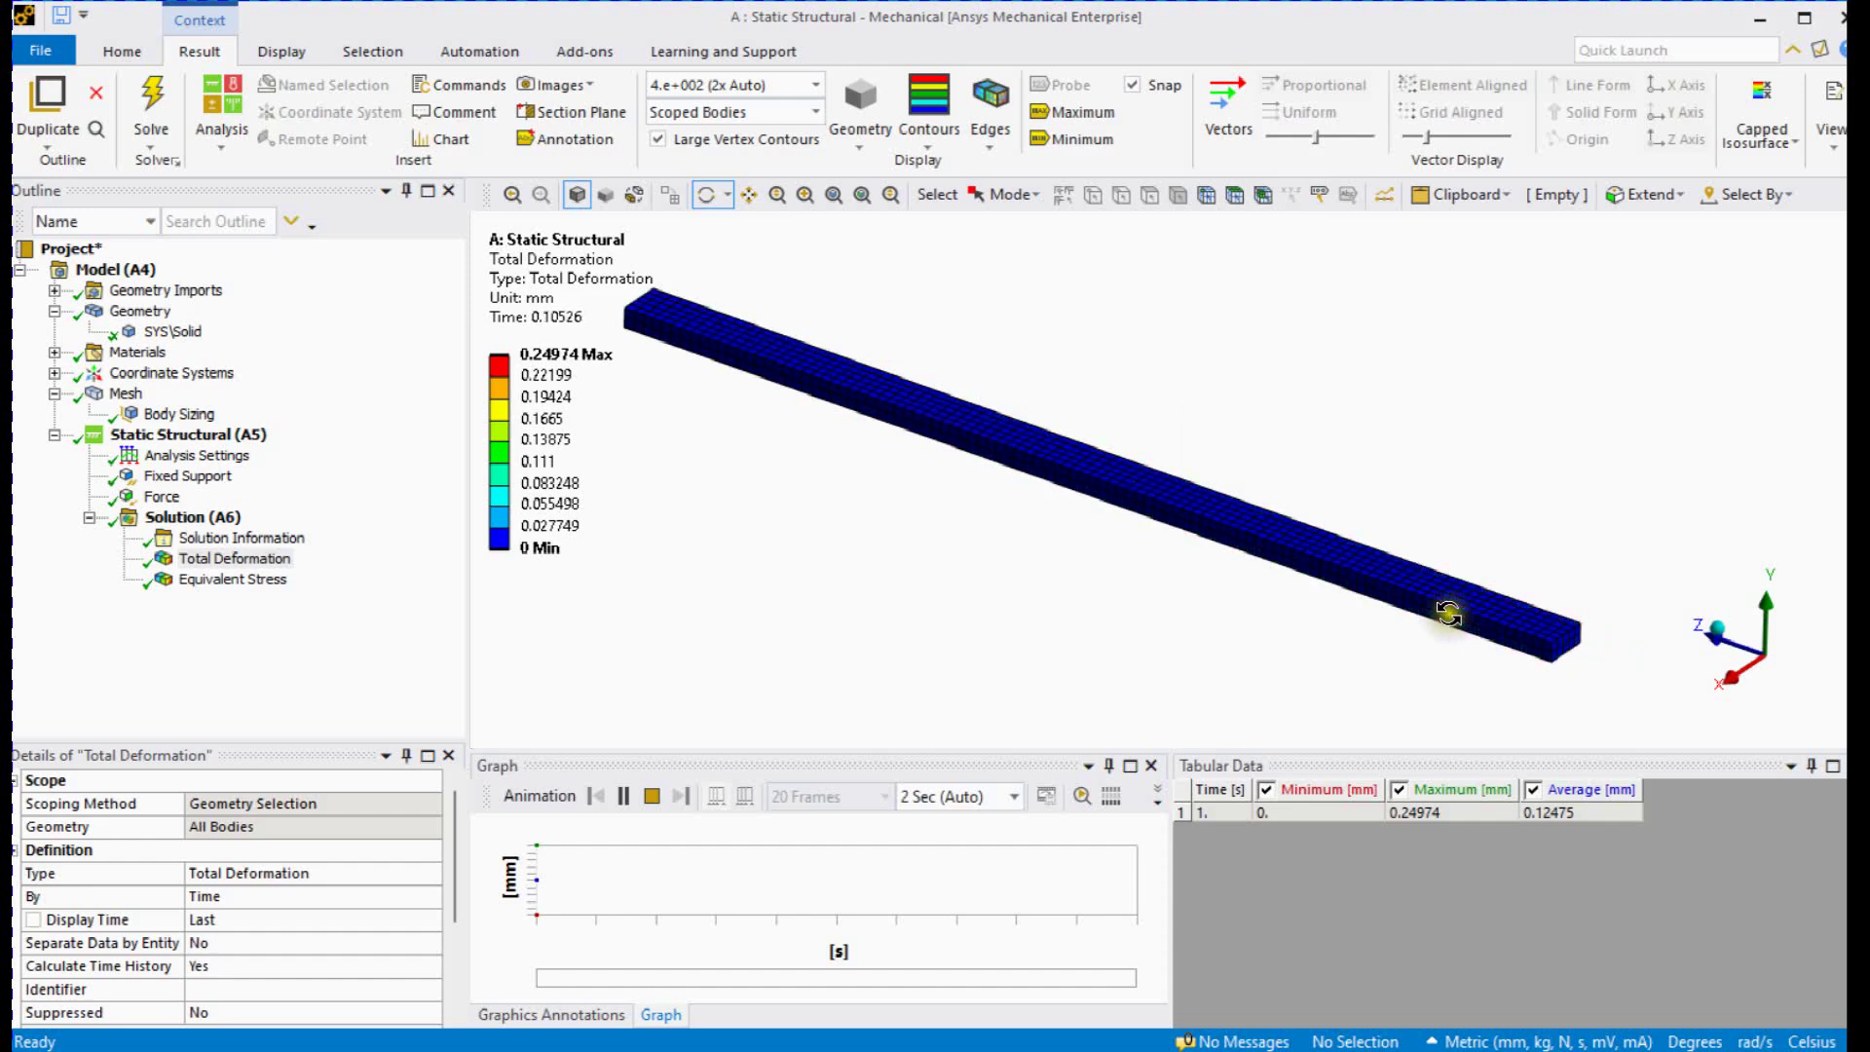